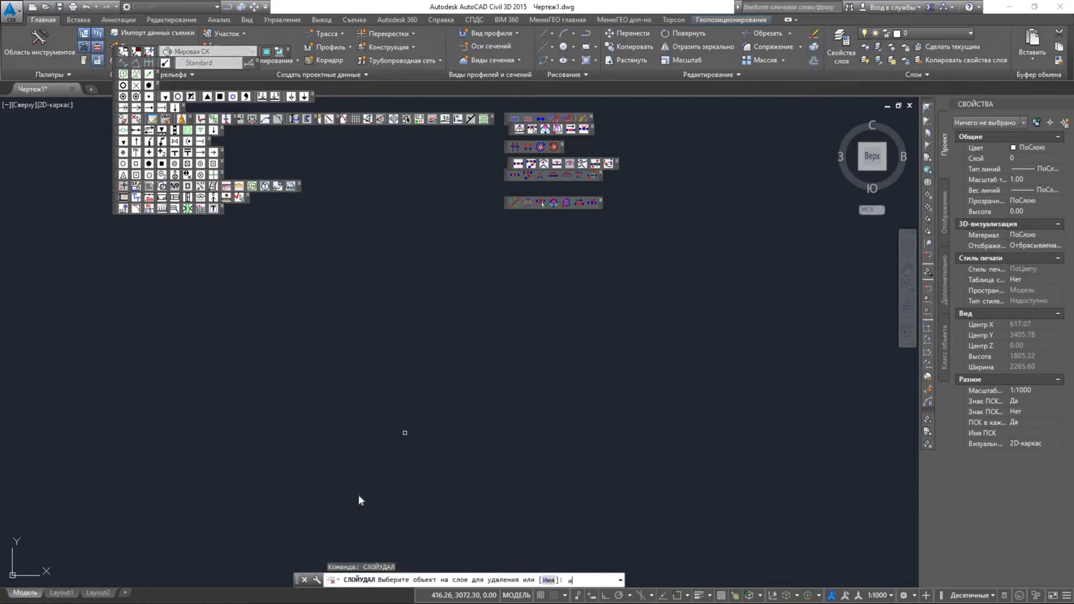
- Delete all listed layers by name with СЛОЙУДАЛ, from C-ANNO-MTLN through ЛинииГоризонталей
{"action": "key", "text": "Return"}
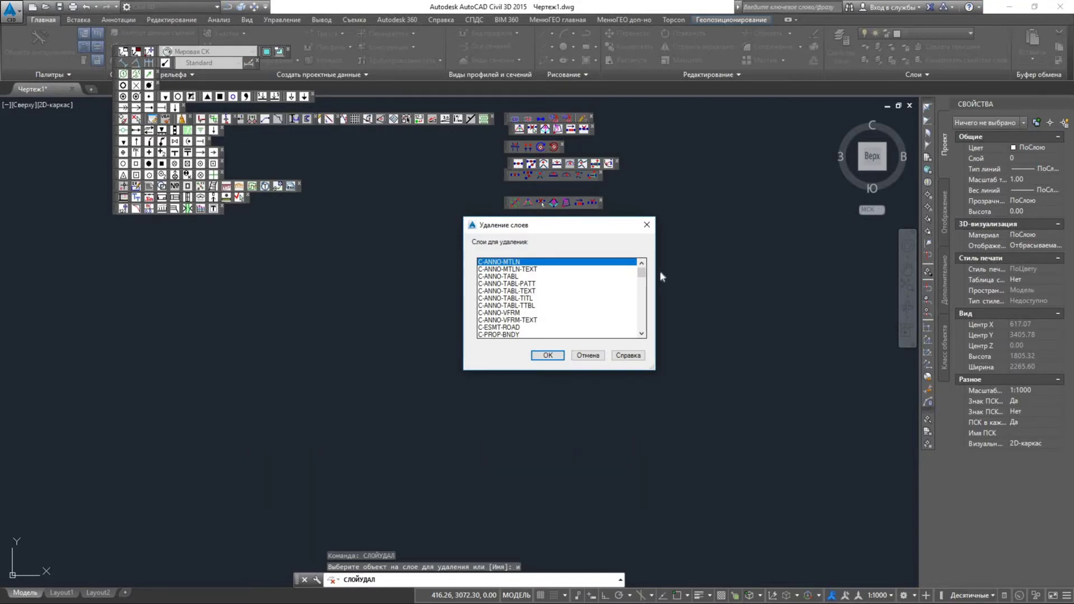
{"action": "left_click_drag", "start_coordinate": [643, 276], "coordinate": [643, 336]}
{"action": "key", "text": "End"}
{"action": "key", "text": "shift+Up"}
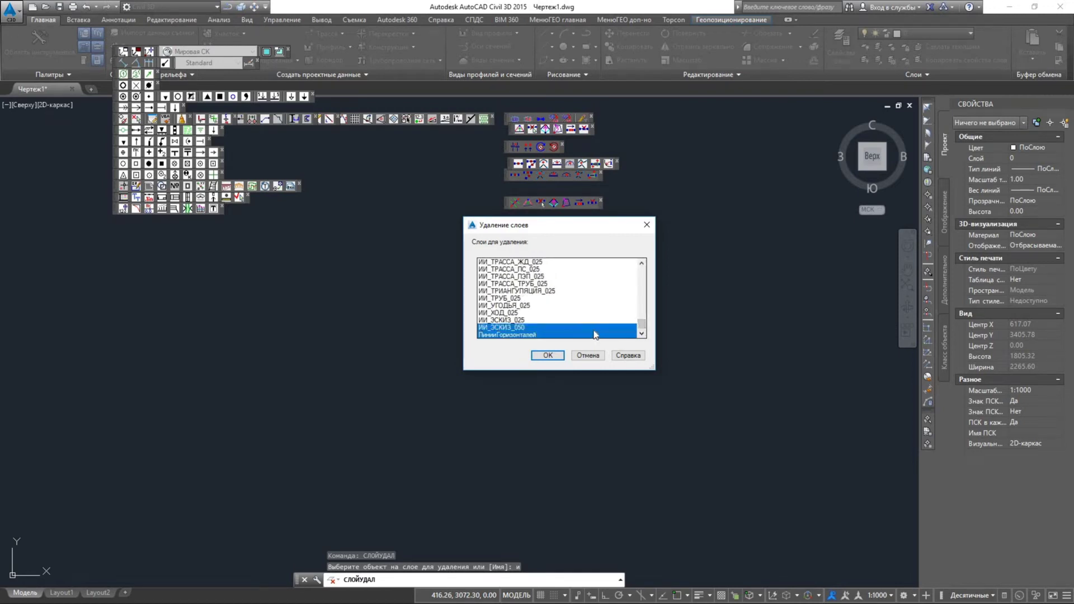
{"action": "left_click_drag", "start_coordinate": [642, 327], "coordinate": [642, 267]}
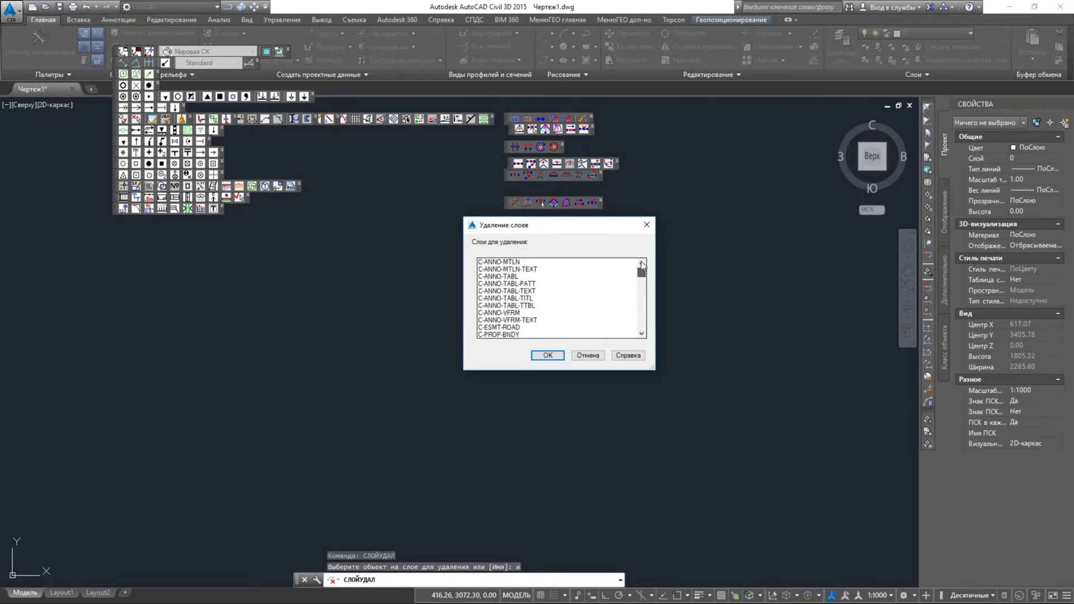
{"action": "left_click", "coordinate": [528, 263], "text": "shift"}
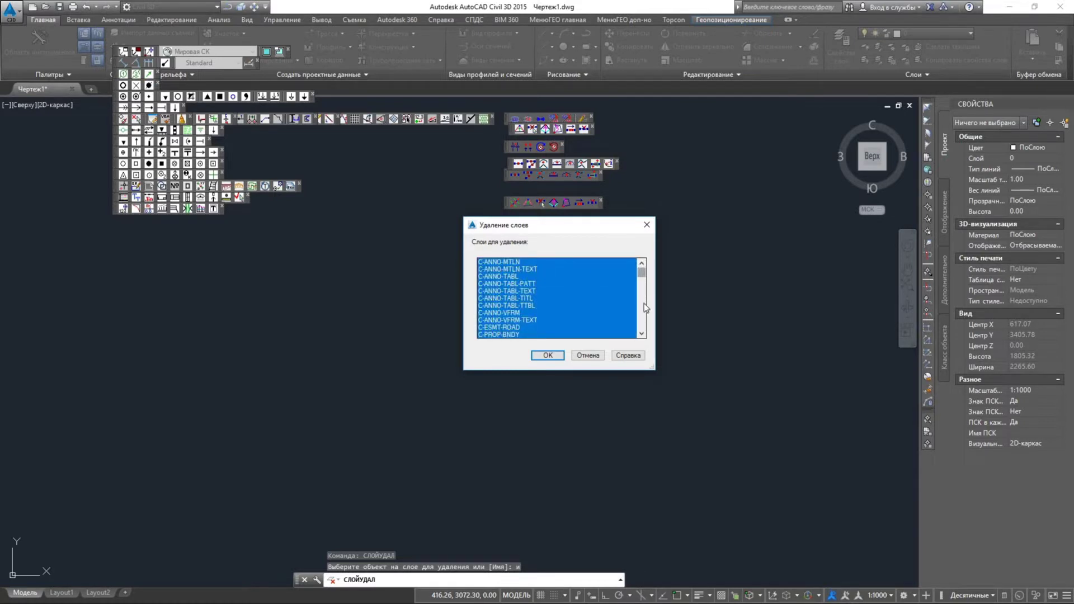
{"action": "left_click", "coordinate": [550, 355]}
{"action": "left_click", "coordinate": [555, 314]}
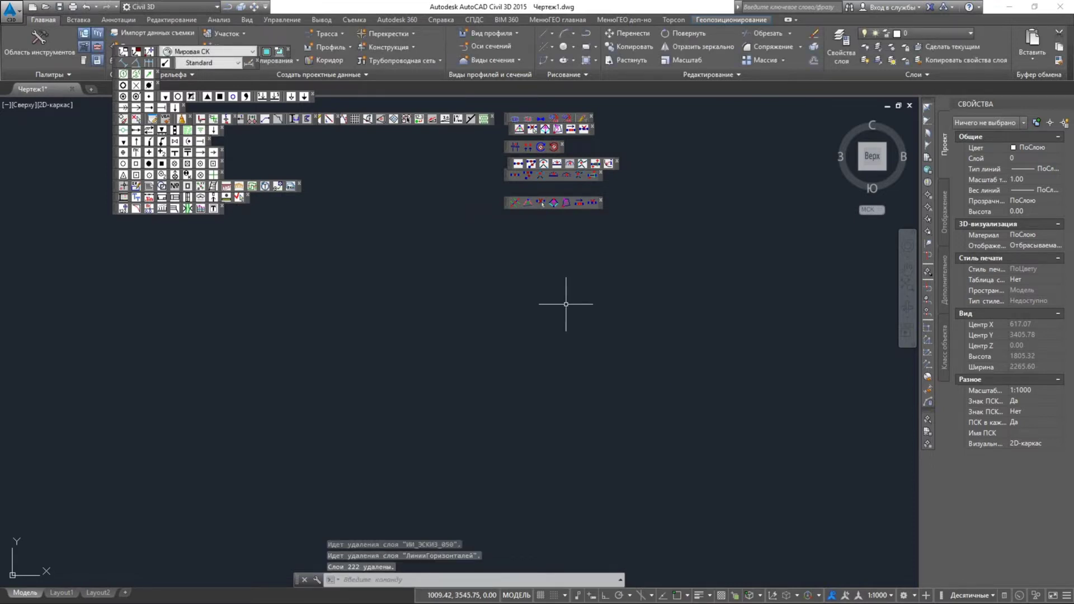
- Show the Toolspace and start point creation for the drawing's Точки collection with the import points command
{"action": "left_click", "coordinate": [38, 43]}
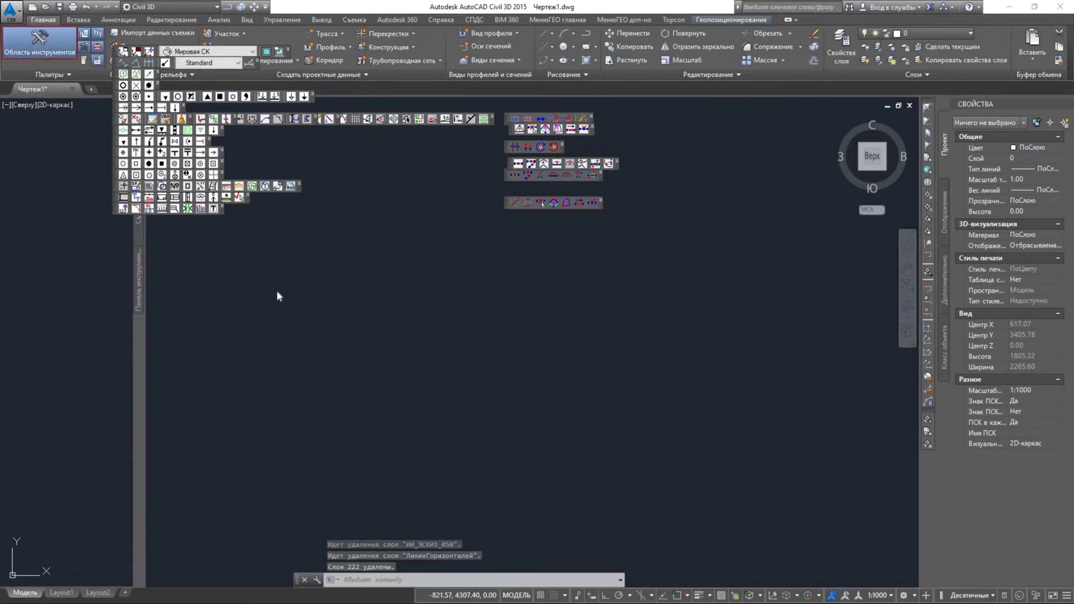
{"action": "right_click", "coordinate": [61, 159]}
{"action": "right_click", "coordinate": [54, 168]}
{"action": "left_click", "coordinate": [89, 178]}
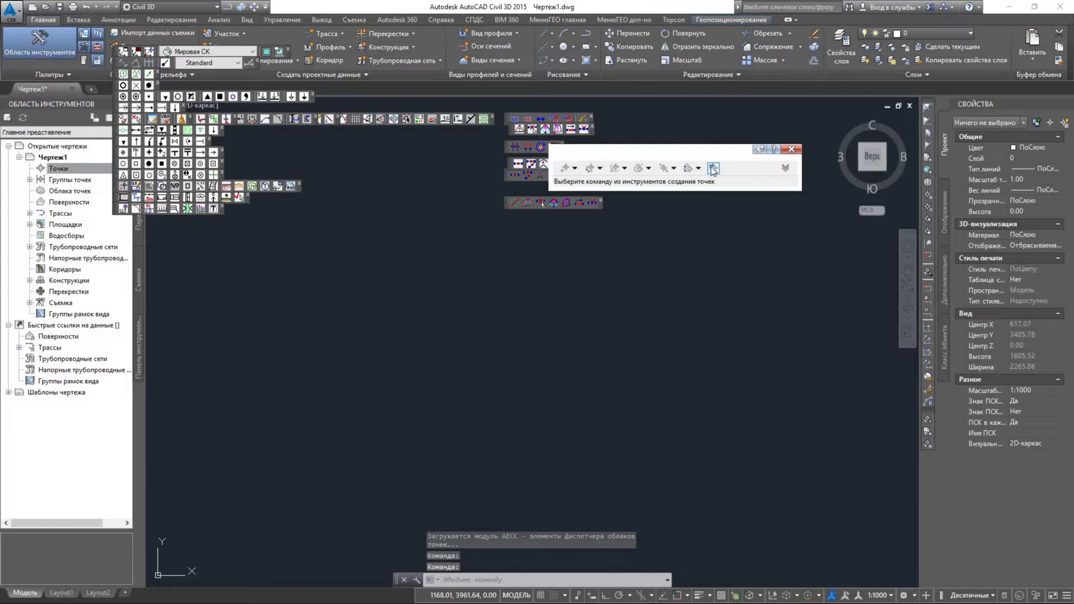
{"action": "left_click", "coordinate": [713, 168]}
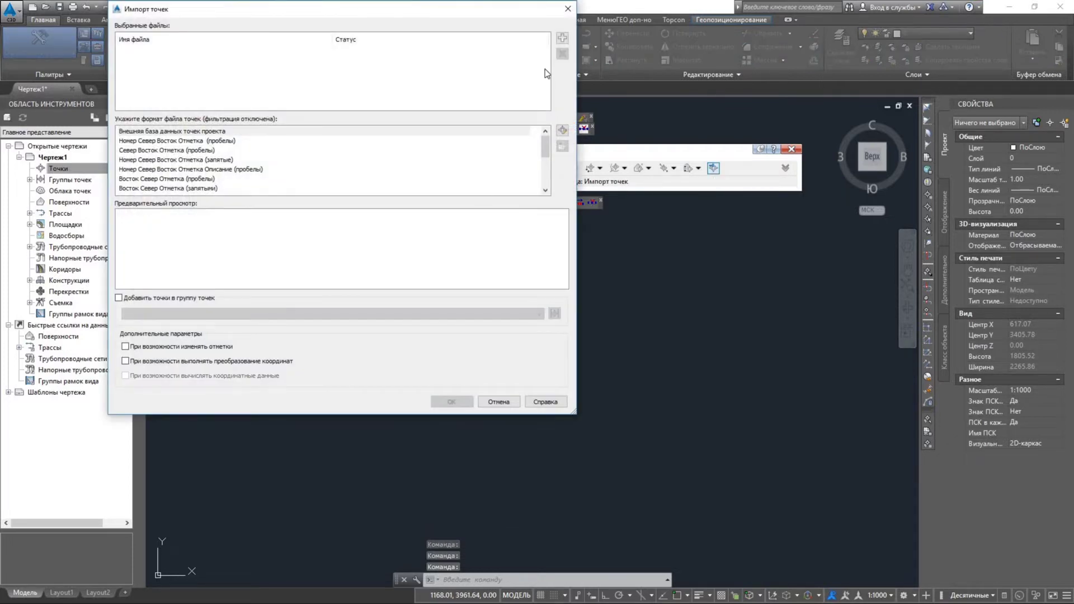
- Import the points from the text file 220330 gagino SEV using the format Номер Север Восток Отметка Описание (запятые)
{"action": "left_click", "coordinate": [562, 38]}
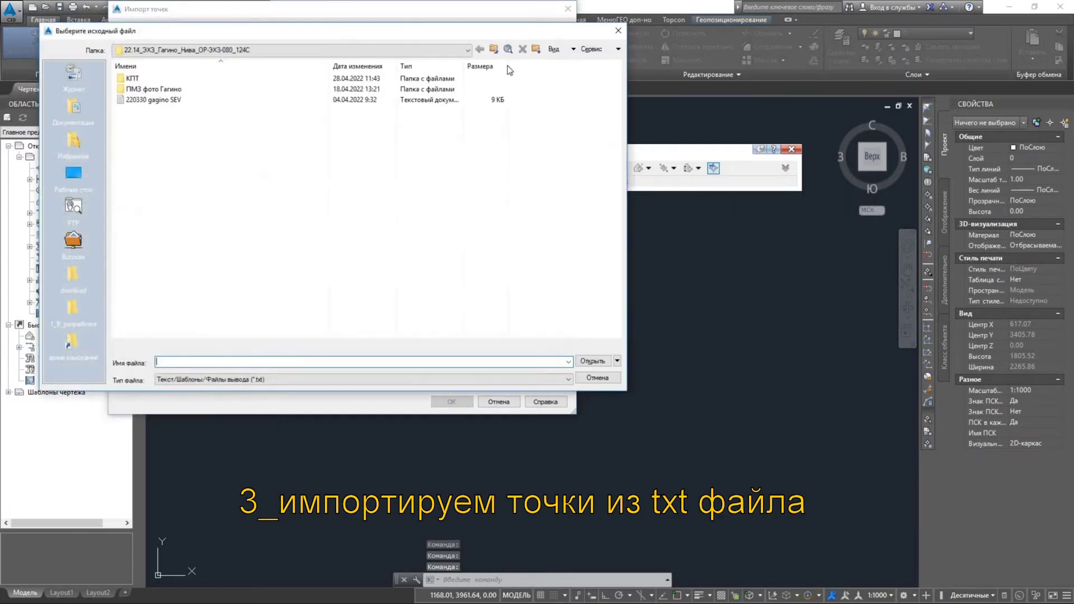
{"action": "left_click", "coordinate": [176, 101]}
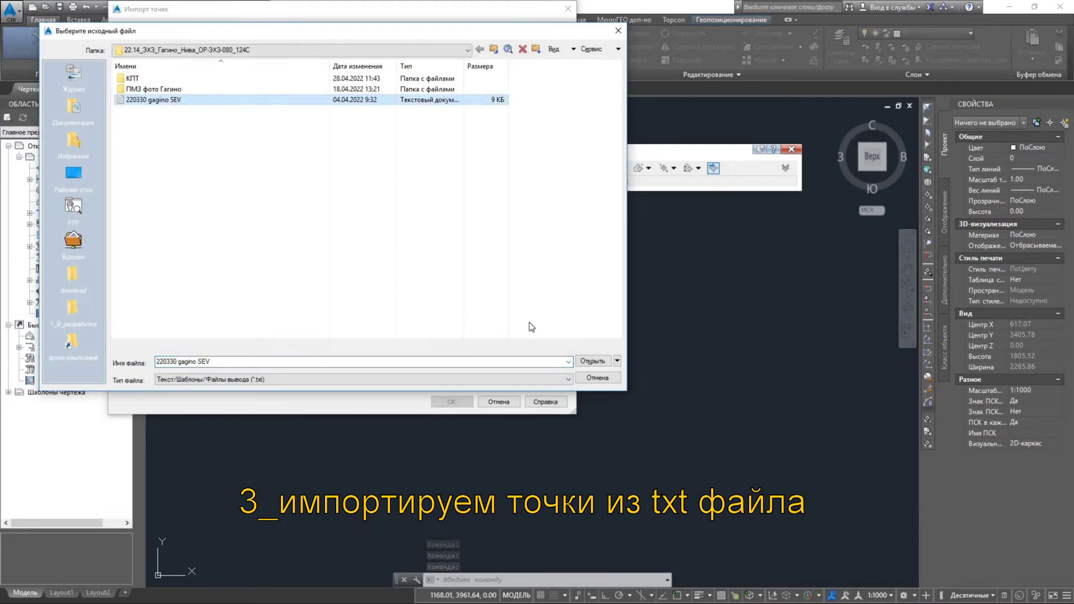
{"action": "left_click", "coordinate": [592, 361]}
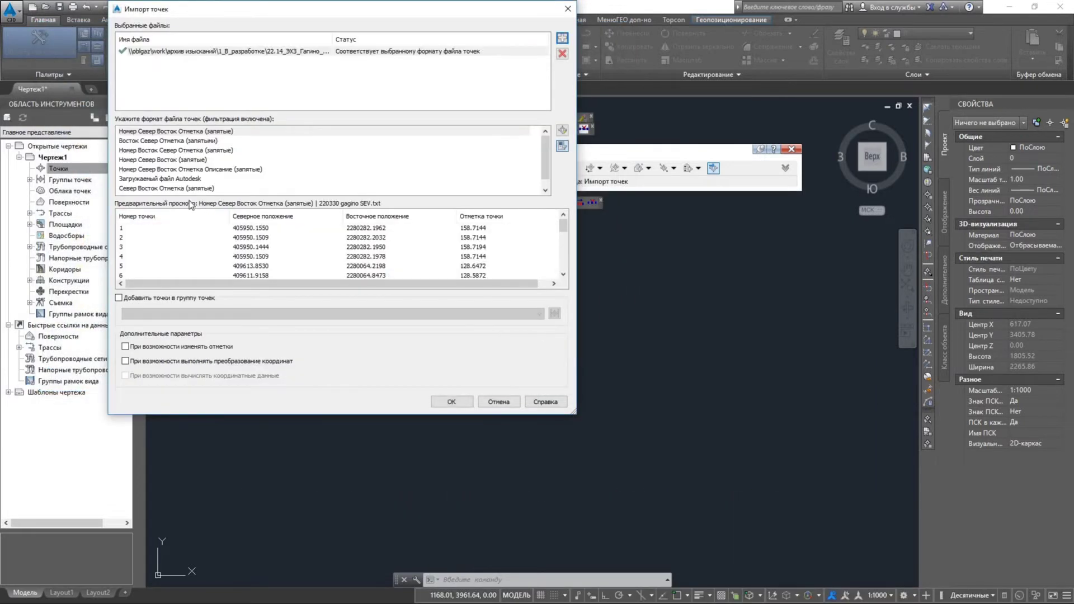
{"action": "left_click", "coordinate": [169, 171]}
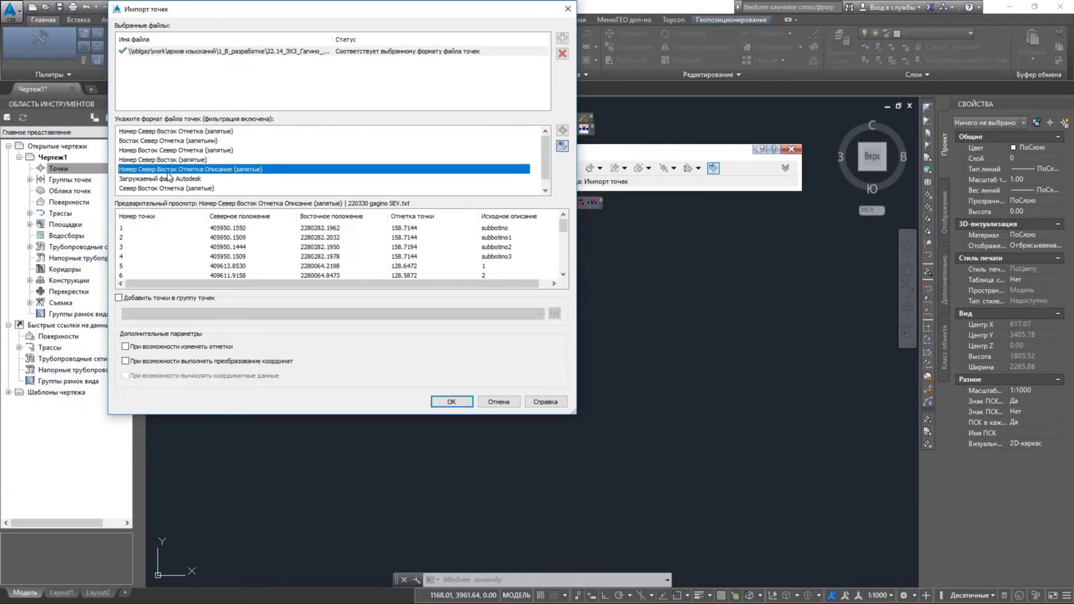
{"action": "left_click", "coordinate": [451, 402]}
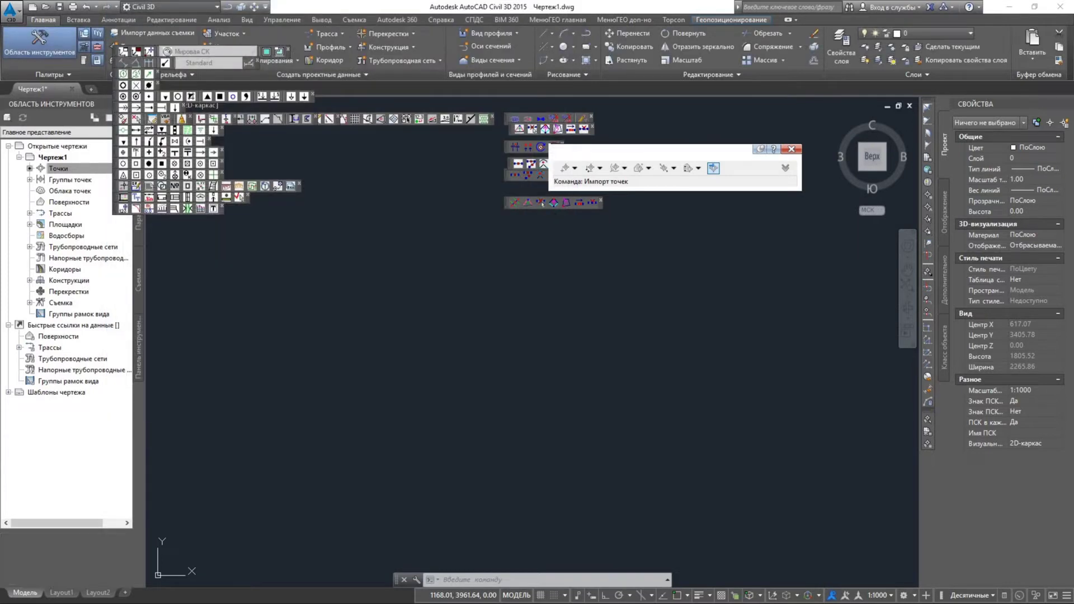
{"action": "middle_click", "coordinate": [438, 386]}
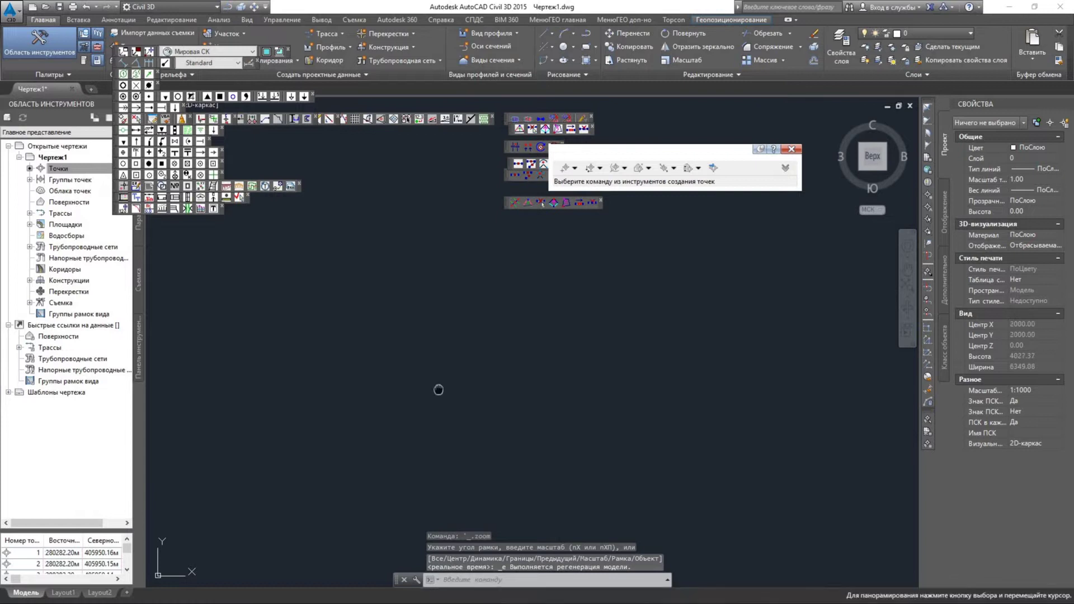
- Set the _Все точки point group's label style to Отметка и Описание and its point style to GSG Точка плана
{"action": "left_click", "coordinate": [29, 180]}
{"action": "right_click", "coordinate": [75, 191]}
{"action": "left_click", "coordinate": [96, 197]}
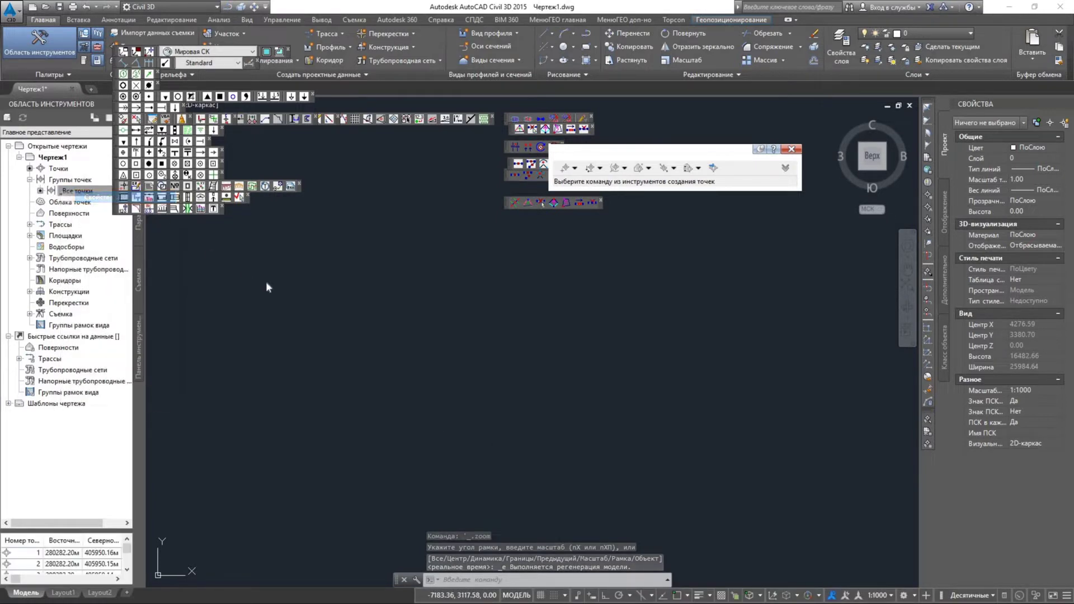
{"action": "left_click", "coordinate": [484, 347]}
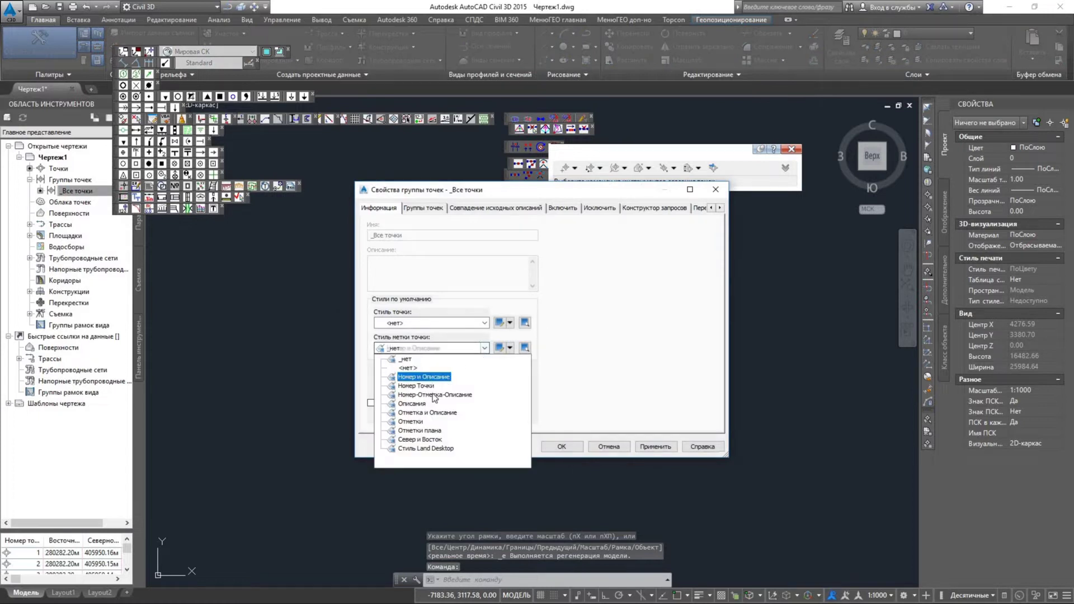
{"action": "left_click", "coordinate": [428, 412]}
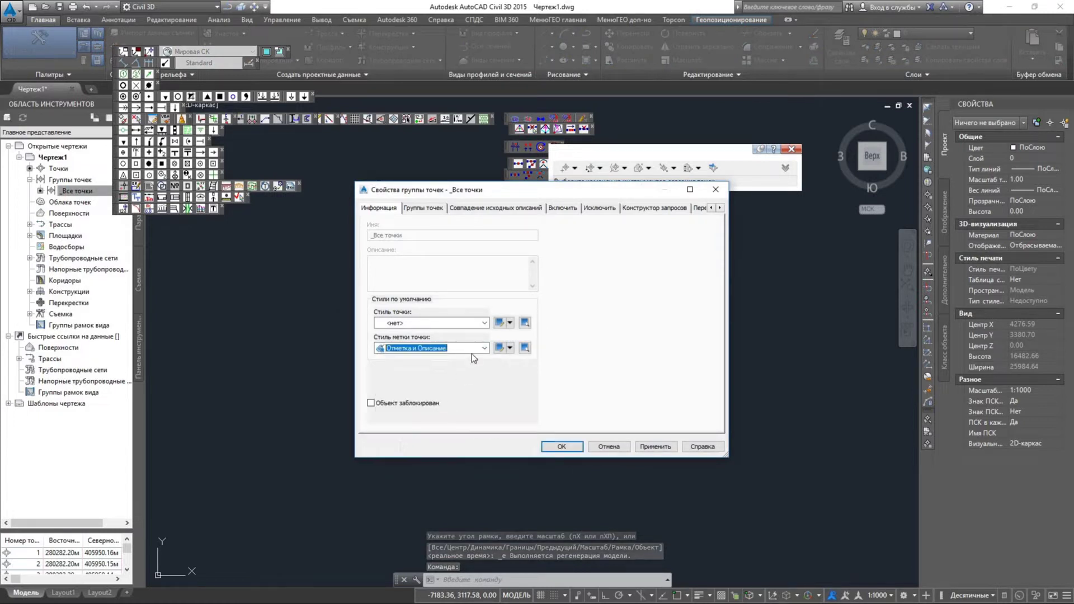
{"action": "left_click", "coordinate": [484, 324]}
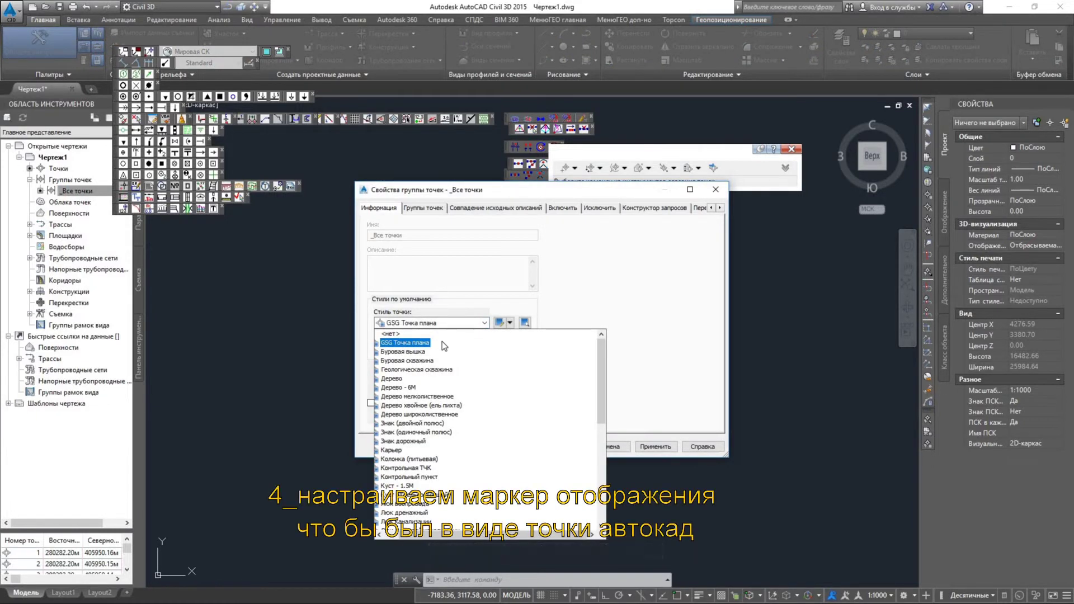
{"action": "left_click", "coordinate": [423, 342]}
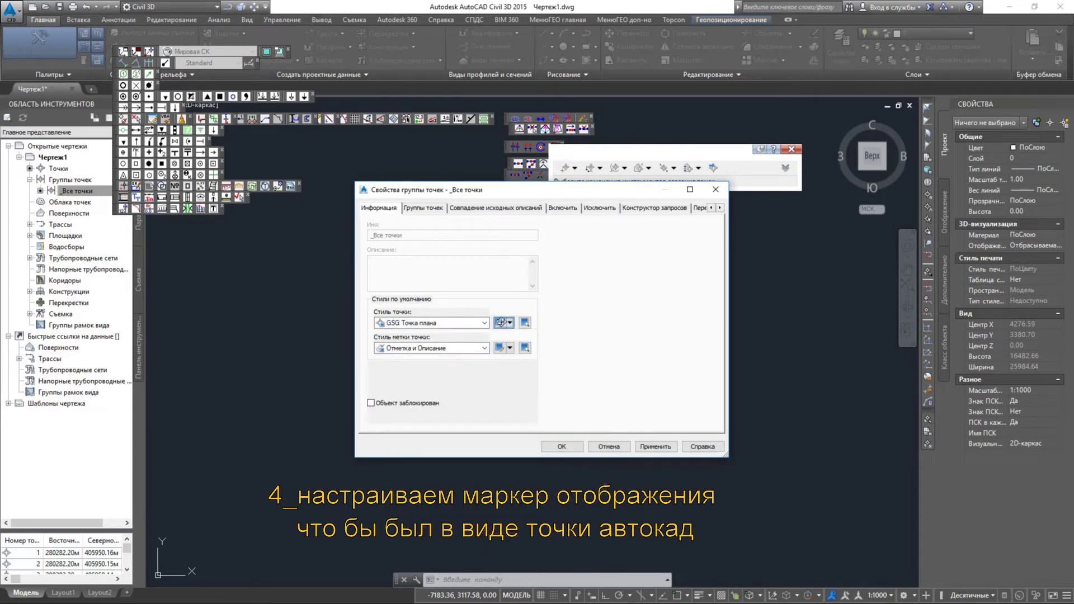
- Set the marker of the GSG Точка плана point style to display as an AutoCAD point
{"action": "left_click", "coordinate": [501, 323]}
{"action": "left_click", "coordinate": [370, 231]}
{"action": "left_click", "coordinate": [557, 439]}
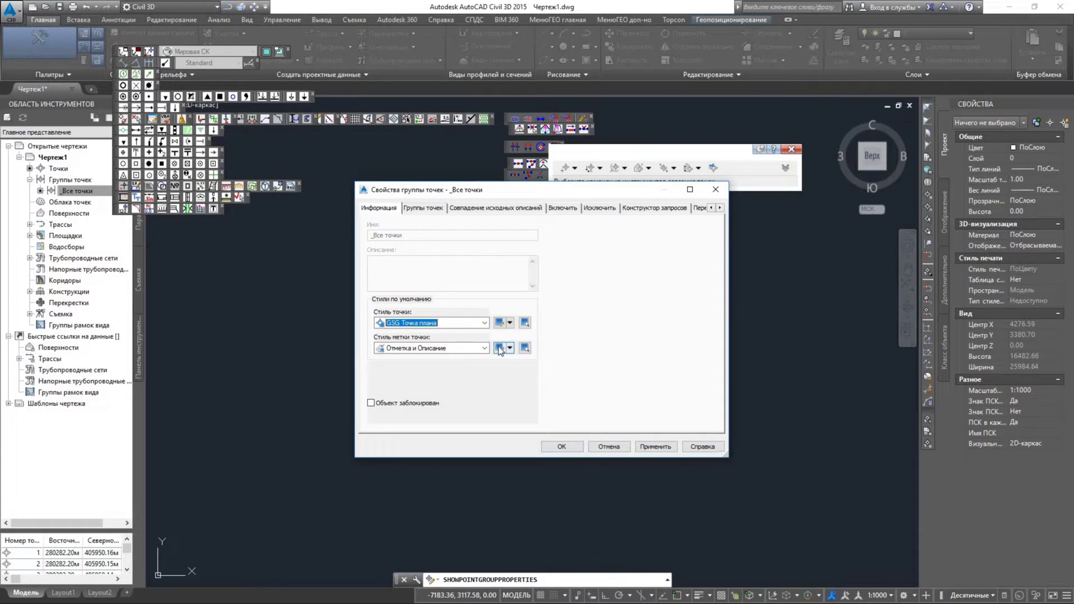
- Set the Отметка точки component of the Отметка и Описание label style to colour голубой and accept the point group properties
{"action": "left_click", "coordinate": [499, 348]}
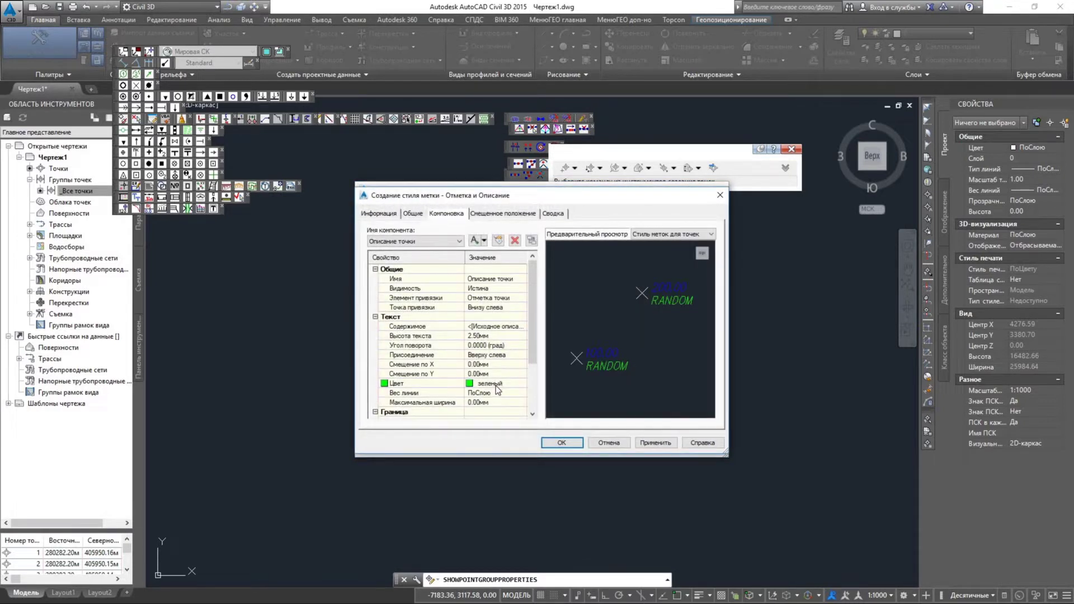
{"action": "left_click", "coordinate": [435, 240]}
{"action": "left_click", "coordinate": [437, 262]}
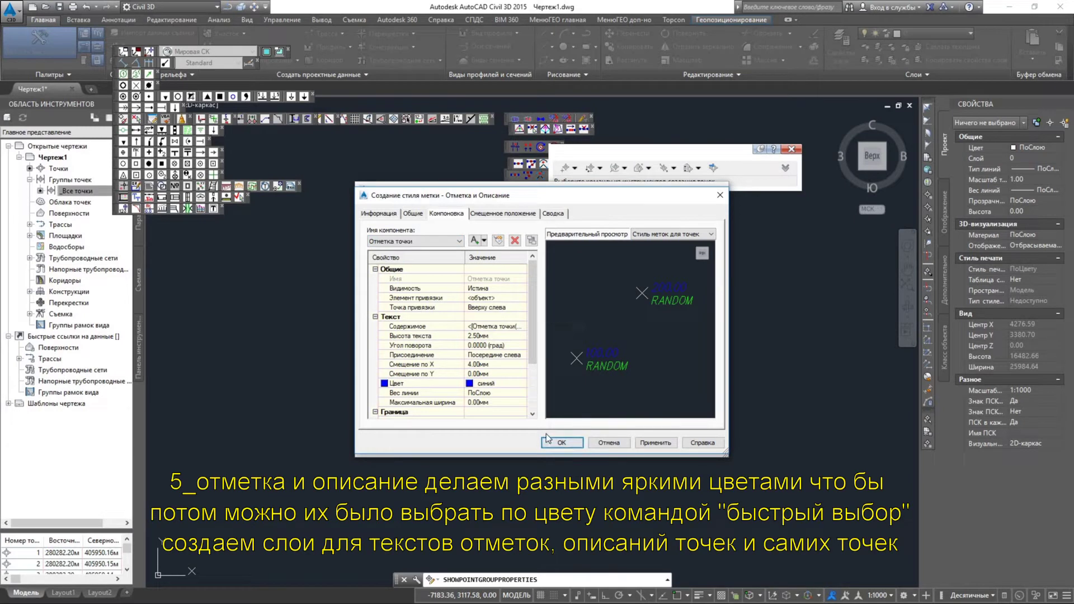
{"action": "left_click", "coordinate": [522, 383]}
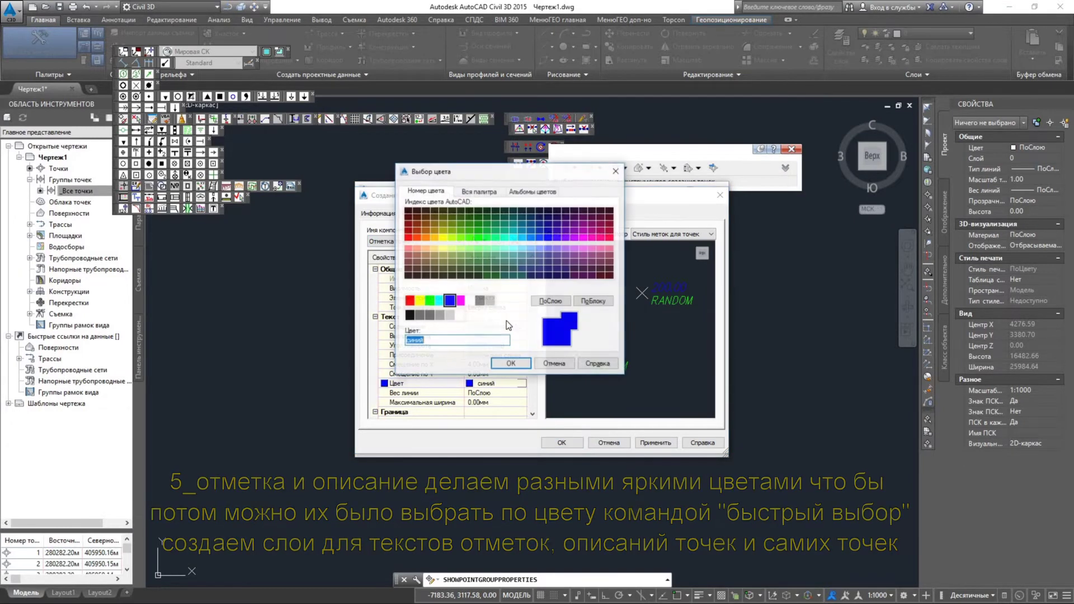
{"action": "left_click", "coordinate": [460, 300]}
{"action": "left_click", "coordinate": [440, 301]}
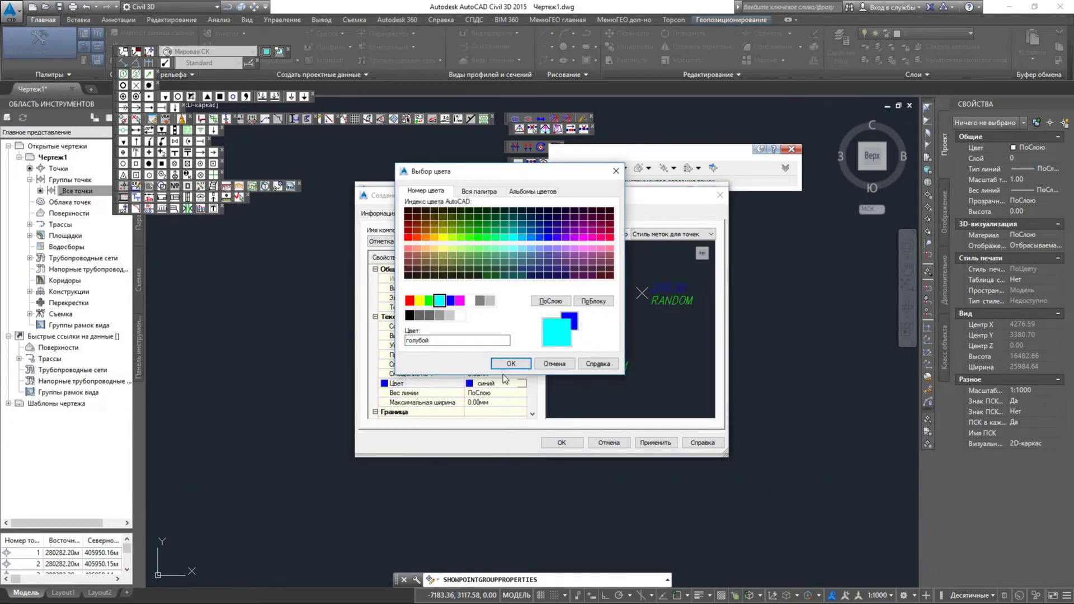
{"action": "left_click", "coordinate": [509, 363]}
{"action": "left_click", "coordinate": [563, 442]}
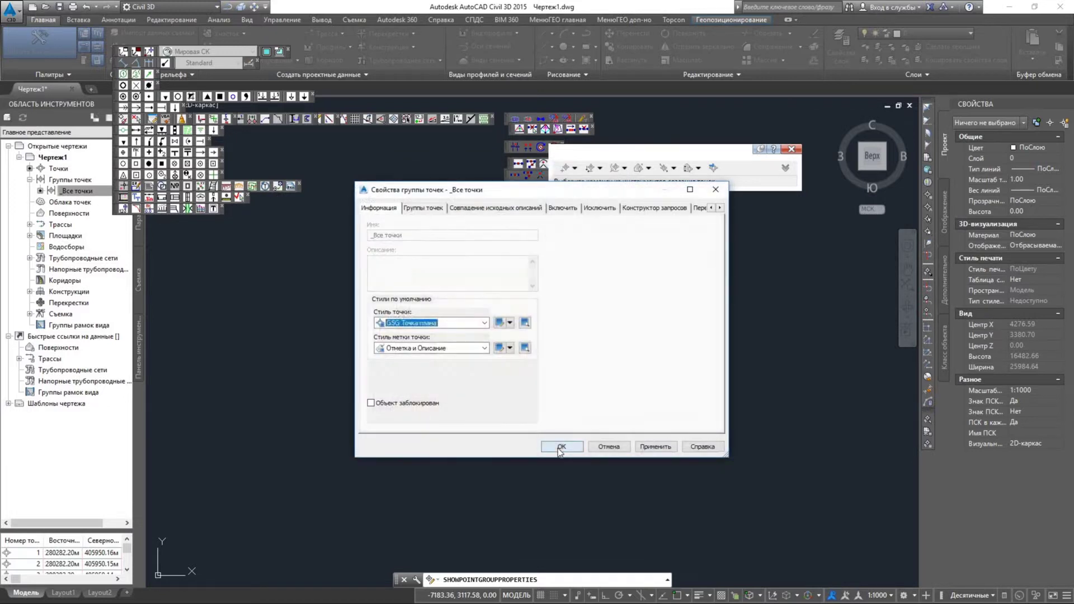
{"action": "left_click", "coordinate": [559, 443]}
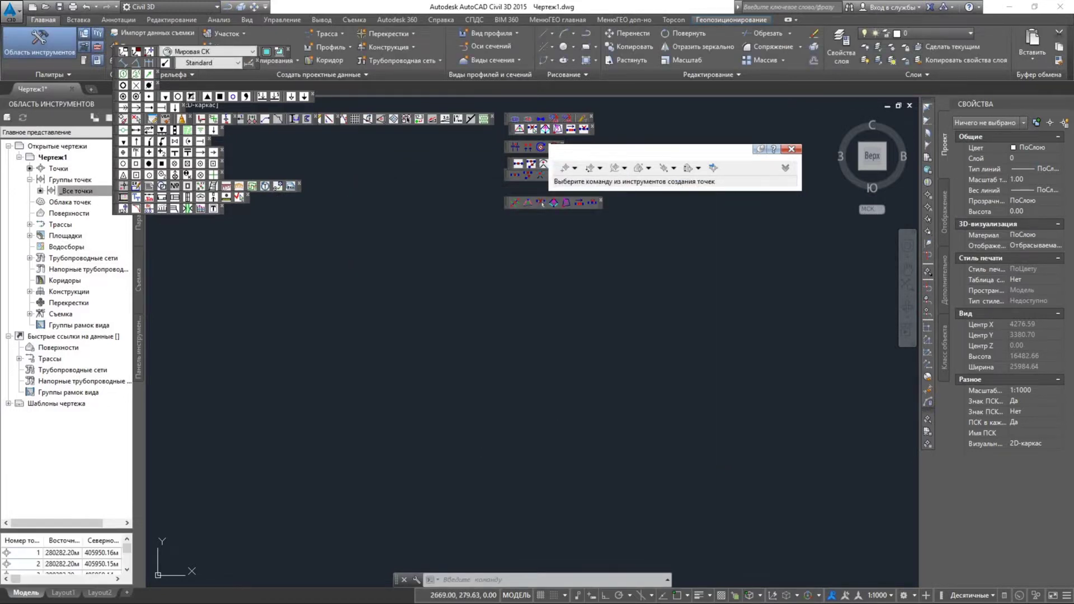
- Examine the imported points and their labels up close and across the full drawing extents
{"action": "middle_click", "coordinate": [448, 426]}
{"action": "middle_click", "coordinate": [448, 426]}
{"action": "scroll", "coordinate": [498, 445], "scroll_direction": "up", "scroll_amount": 5}
{"action": "mouse_move", "coordinate": [575, 491]}
{"action": "middle_mouse_down"}
{"action": "mouse_move", "coordinate": [351, 414]}
{"action": "mouse_move", "coordinate": [328, 359]}
{"action": "middle_mouse_up"}
{"action": "scroll", "coordinate": [350, 414], "scroll_direction": "down", "scroll_amount": 5}
{"action": "middle_click", "coordinate": [312, 420]}
{"action": "middle_click", "coordinate": [312, 420]}
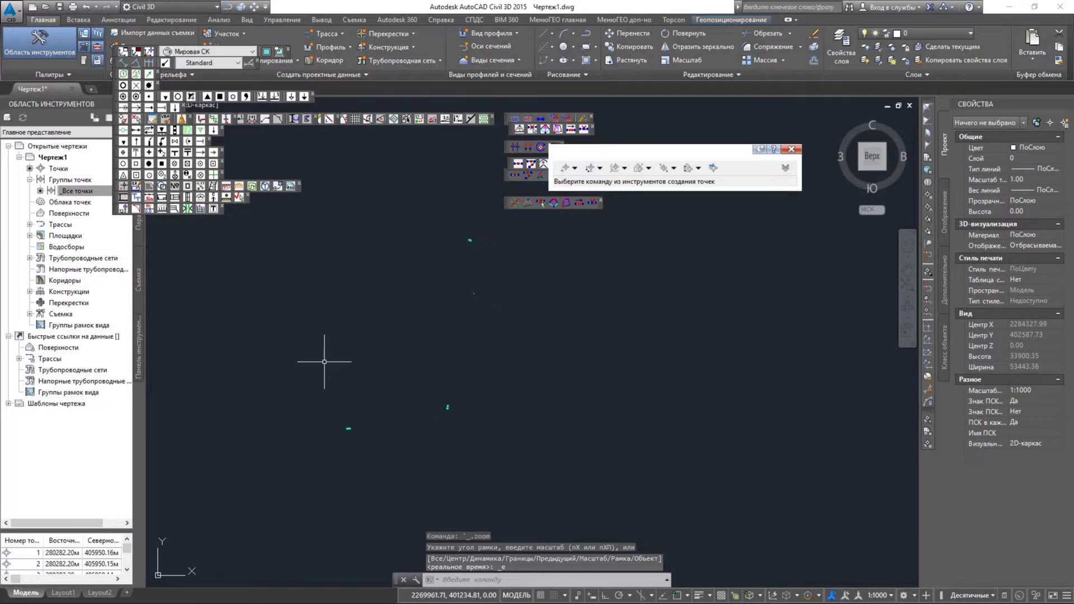
- Create a layer named 1_220408_описание_ба for the point description texts
{"action": "left_click", "coordinate": [841, 54]}
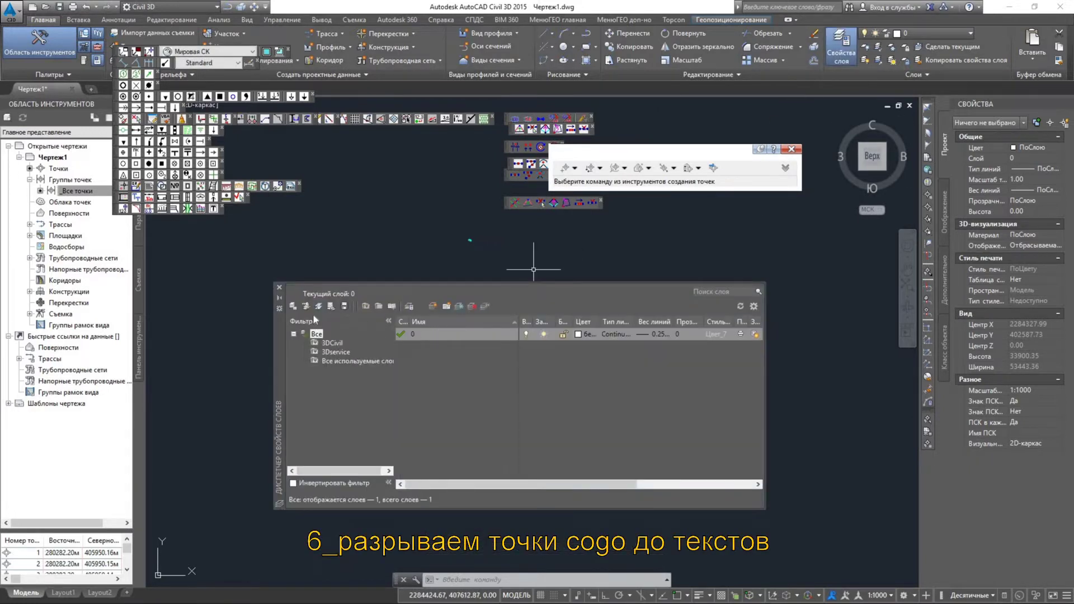
{"action": "left_click", "coordinate": [434, 306]}
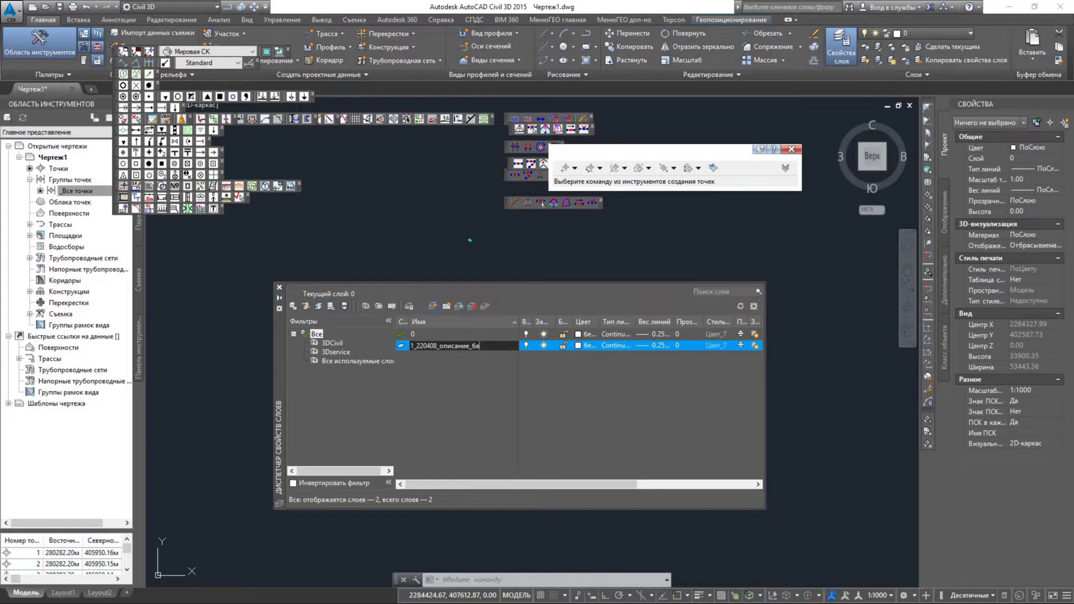
{"action": "key", "text": "Return"}
- Create a second layer, make it current and name it 2_220408_отметки_ба for the elevation texts
{"action": "left_click", "coordinate": [434, 306]}
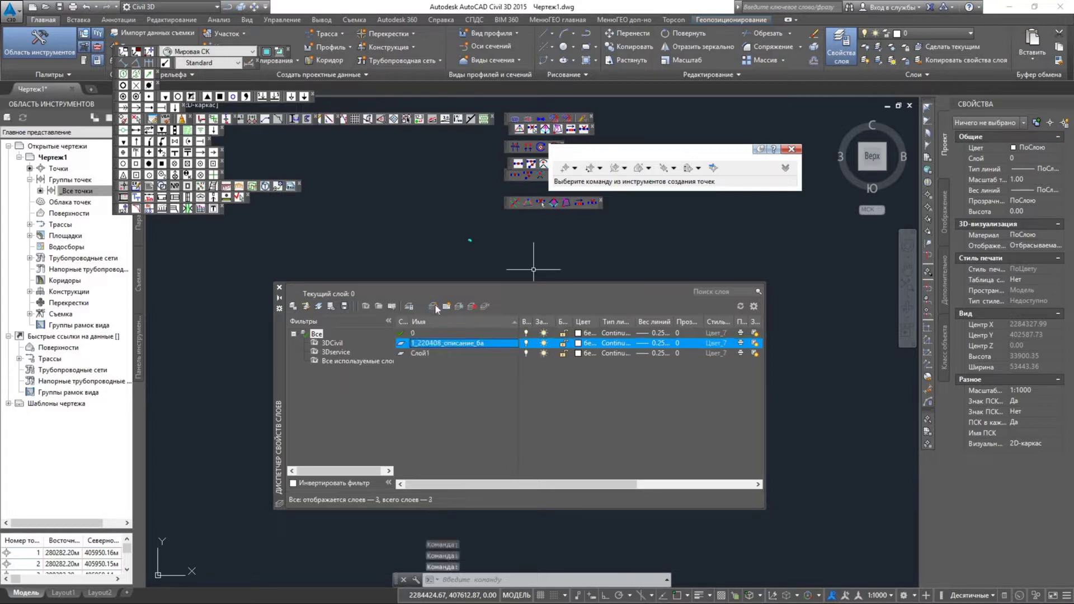
{"action": "left_click", "coordinate": [425, 352]}
{"action": "double_click", "coordinate": [425, 351]}
{"action": "left_click", "coordinate": [428, 354]}
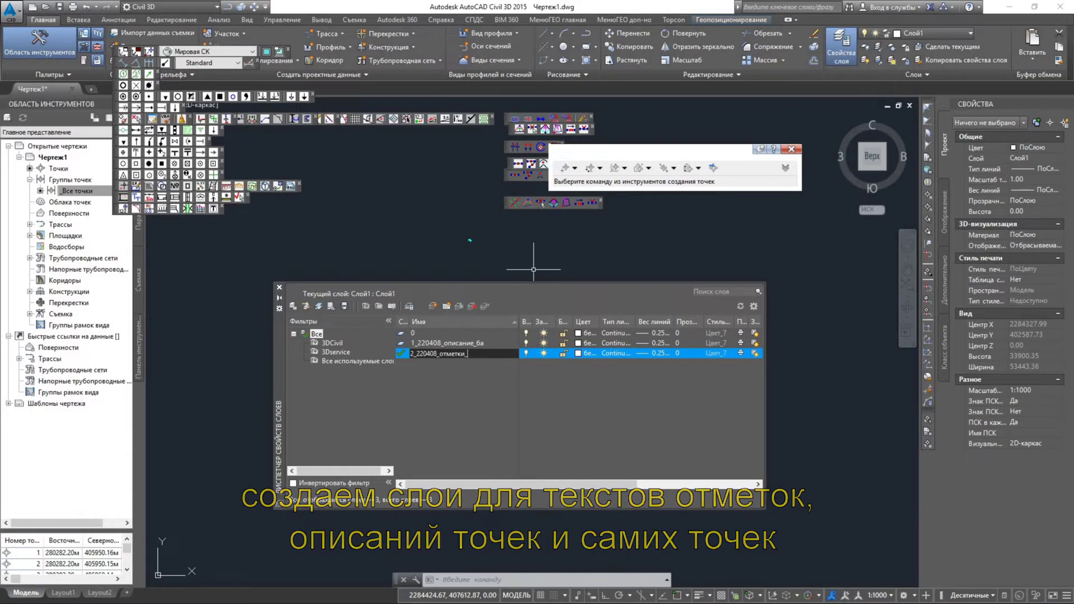
{"action": "type", "text": "_бав"}
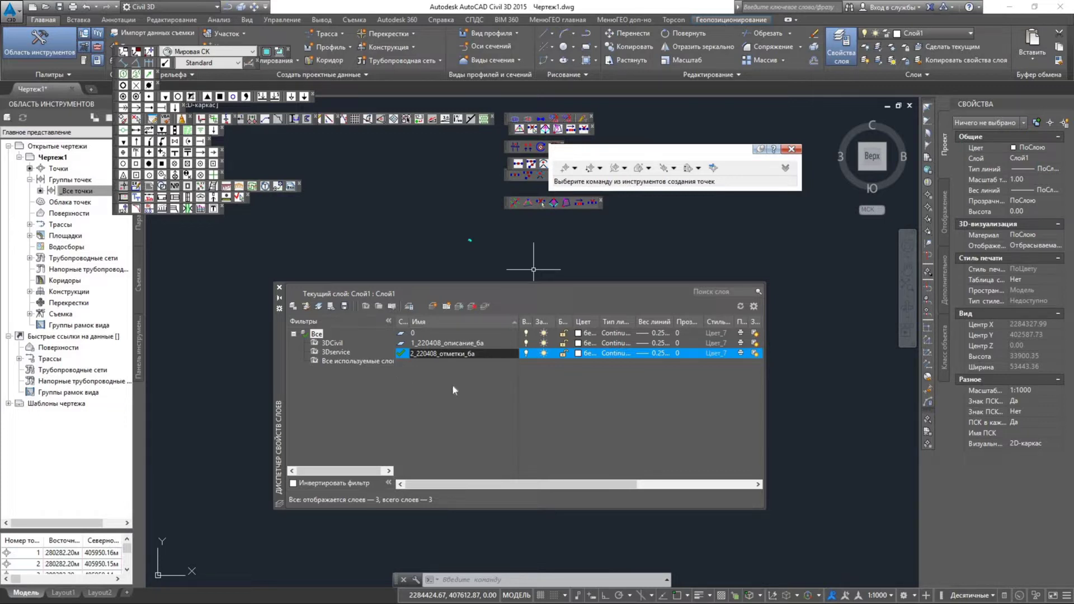
{"action": "key", "text": "Return"}
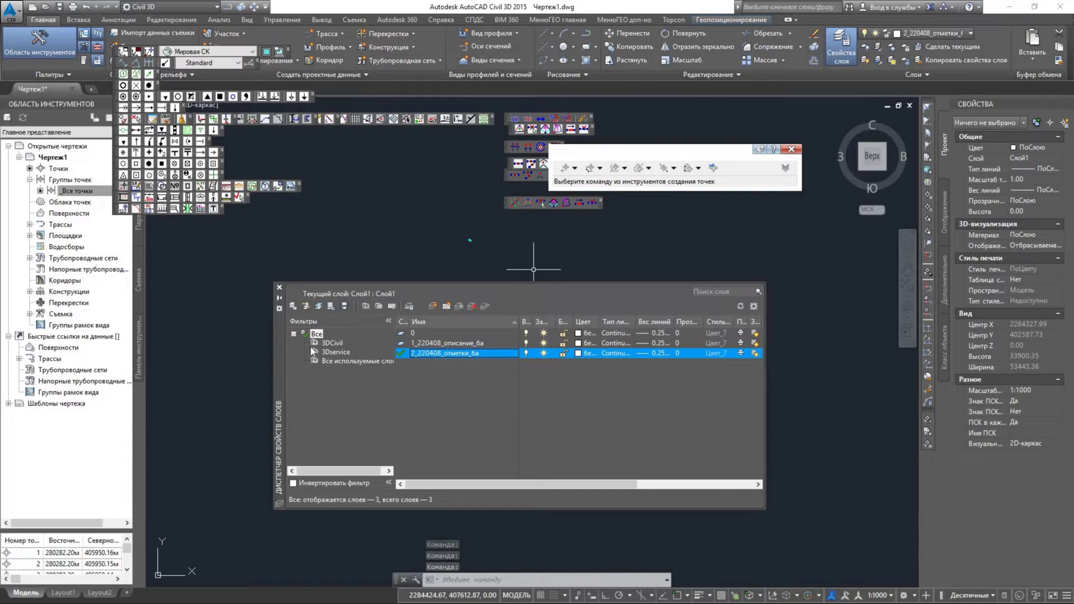
{"action": "left_click", "coordinate": [280, 289]}
- Show all imported points and move the floating point creation toolbar clear of them
{"action": "middle_click", "coordinate": [499, 373]}
{"action": "middle_click", "coordinate": [499, 373]}
{"action": "scroll", "coordinate": [501, 373], "scroll_direction": "down", "scroll_amount": 2}
{"action": "middle_click_drag", "start_coordinate": [499, 374], "coordinate": [496, 384]}
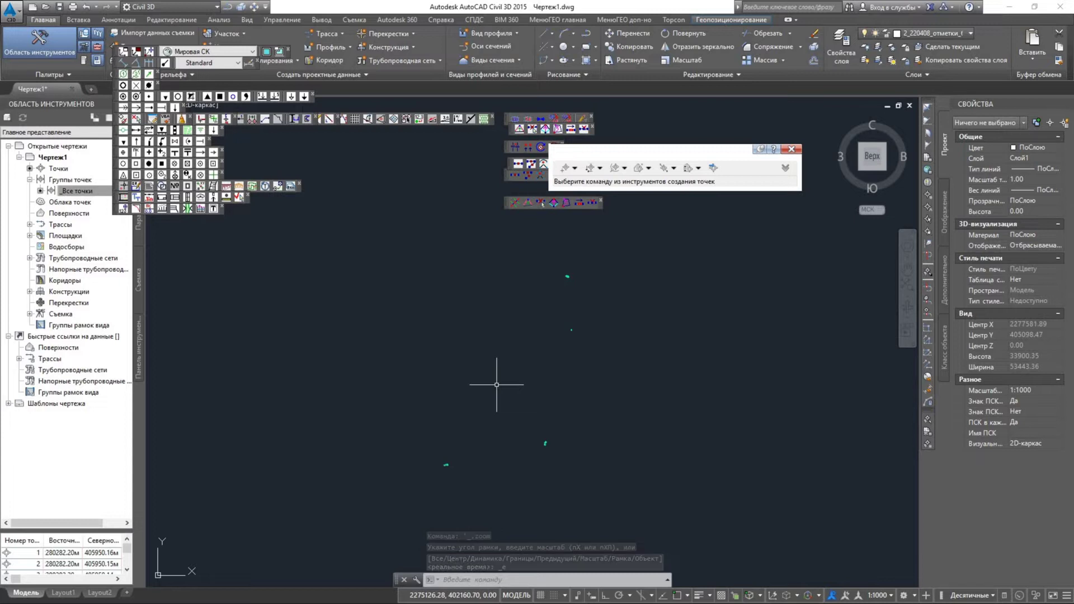
{"action": "mouse_move", "coordinate": [682, 148]}
{"action": "left_mouse_down"}
{"action": "mouse_move", "coordinate": [662, 197]}
{"action": "mouse_move", "coordinate": [252, 275]}
{"action": "left_mouse_up"}
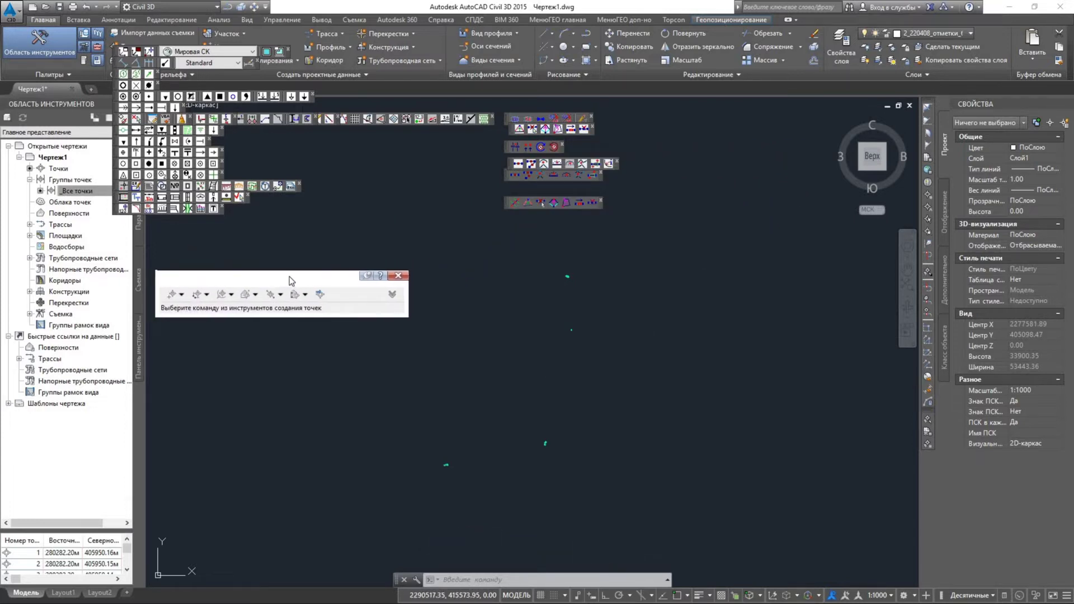
- Enlarge the Toolspace point list so more rows and columns show, and move the floating point creation toolbar aside
{"action": "middle_click", "coordinate": [503, 351]}
{"action": "middle_click", "coordinate": [503, 351]}
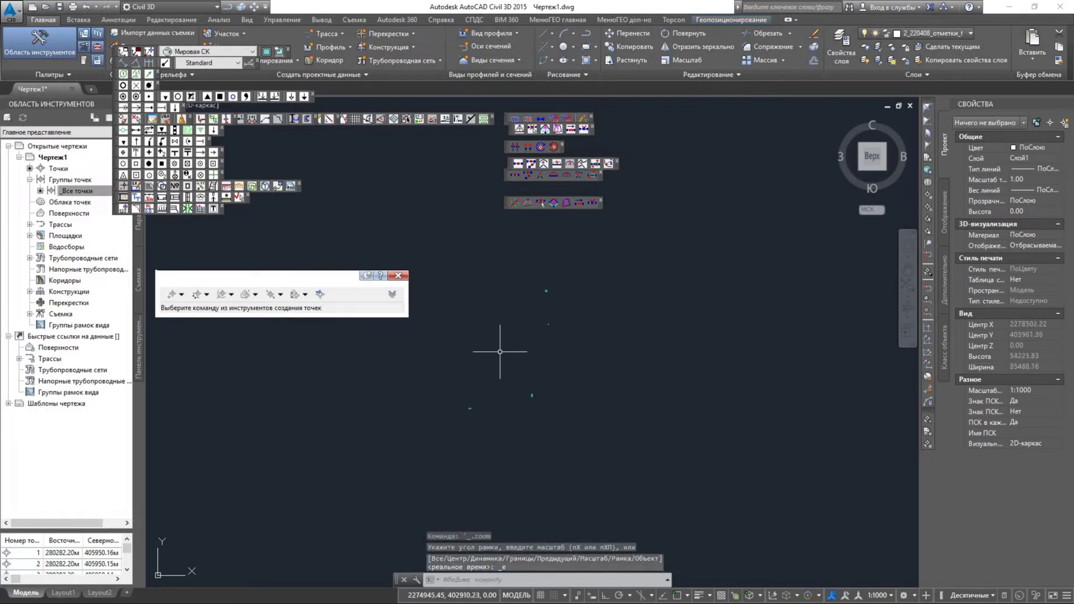
{"action": "left_click_drag", "start_coordinate": [291, 280], "coordinate": [304, 290]}
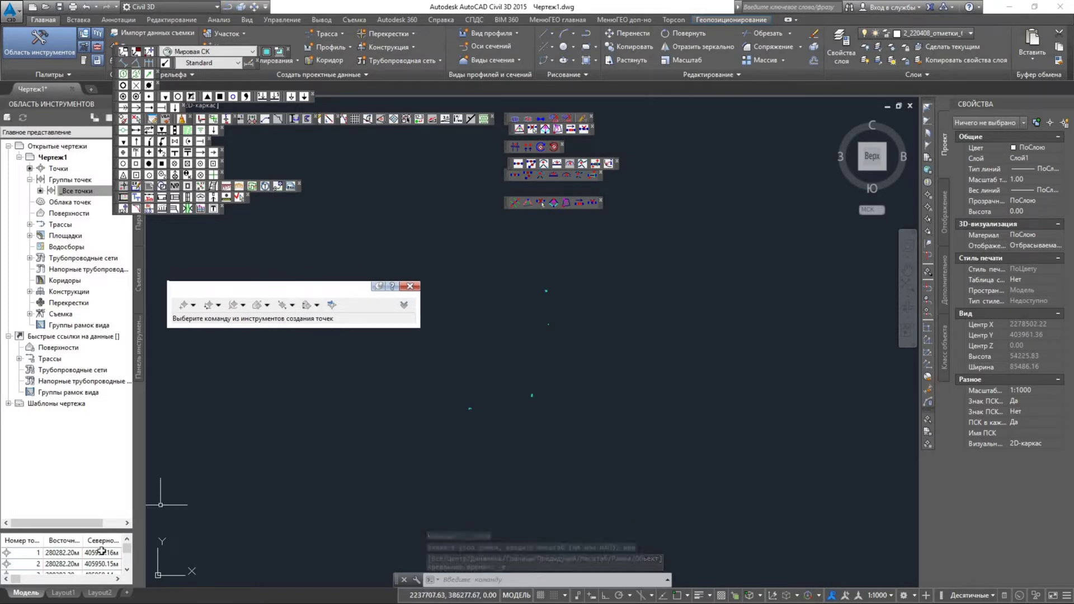
{"action": "left_click_drag", "start_coordinate": [101, 432], "coordinate": [174, 436]}
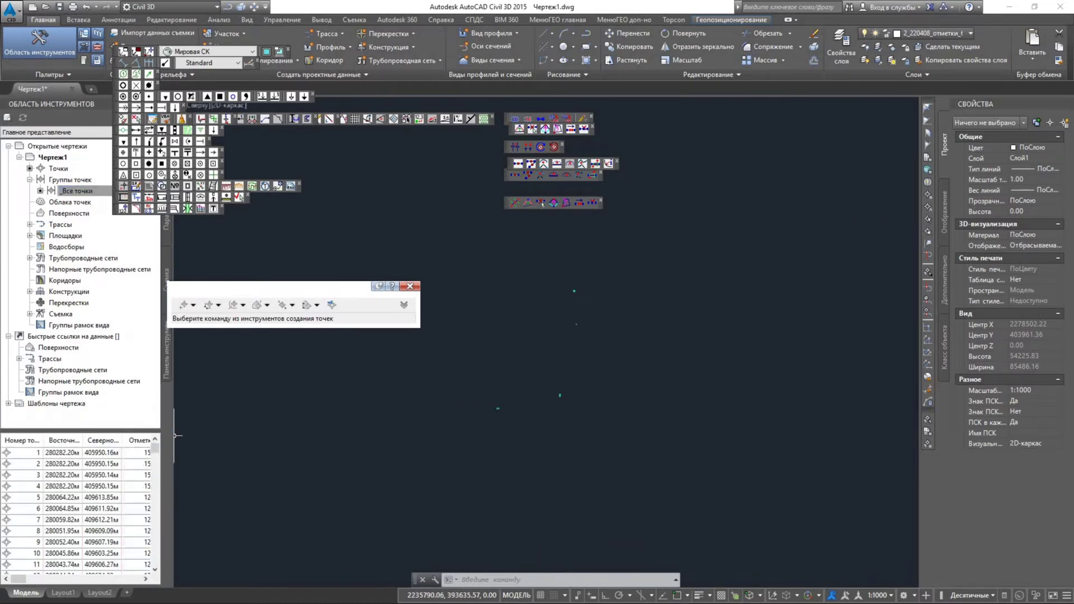
{"action": "left_click_drag", "start_coordinate": [335, 289], "coordinate": [307, 300]}
{"action": "middle_click", "coordinate": [441, 361]}
{"action": "middle_click", "coordinate": [440, 361]}
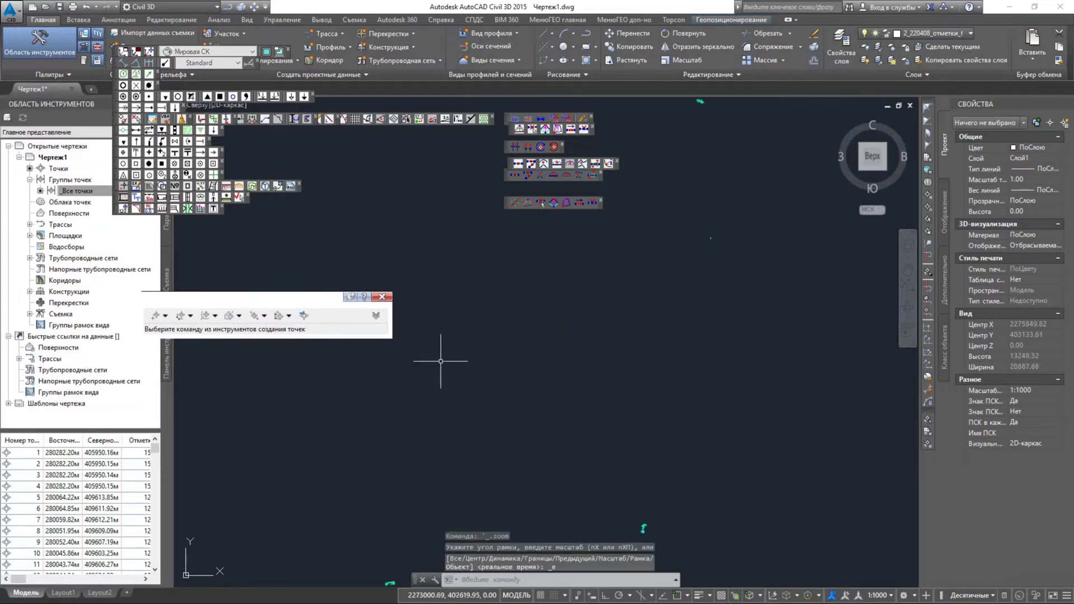
{"action": "middle_click_drag", "start_coordinate": [464, 354], "coordinate": [484, 359]}
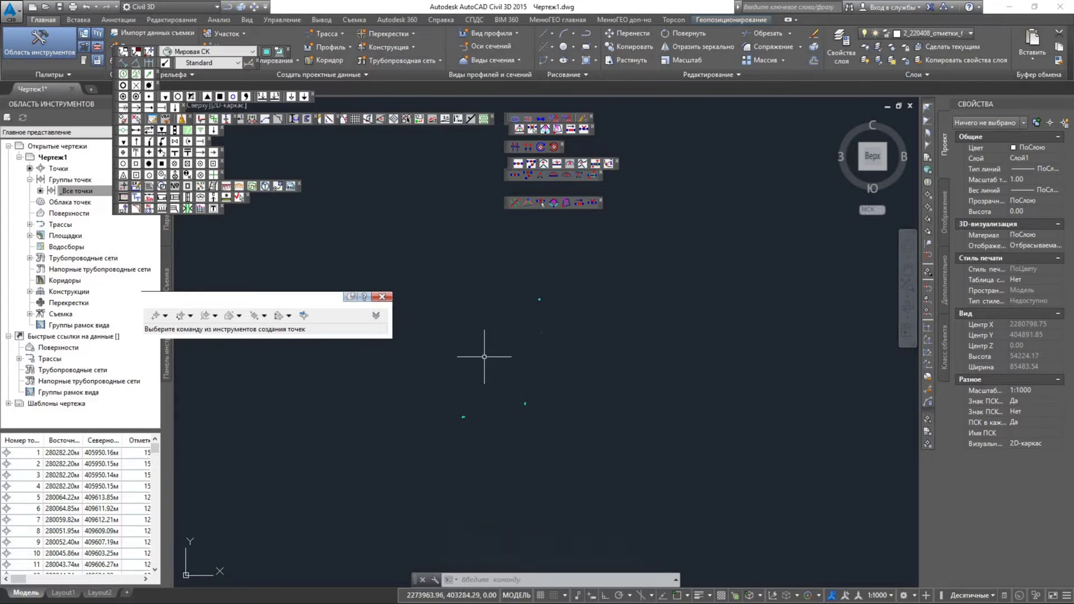
- Select all imported COGO points across the drawing and explode them
{"action": "left_click", "coordinate": [681, 504]}
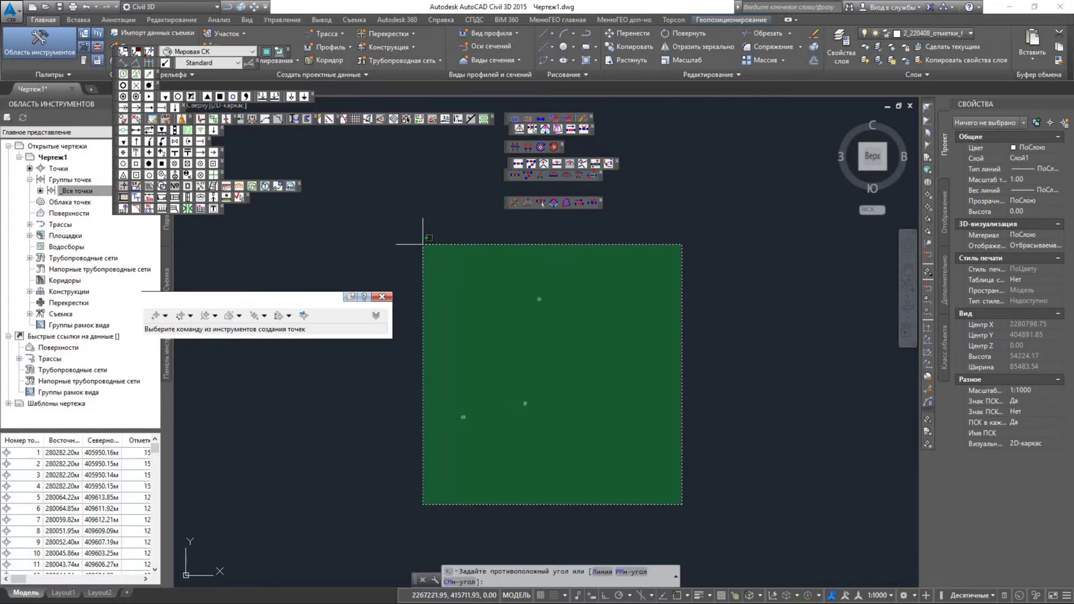
{"action": "left_click", "coordinate": [423, 244]}
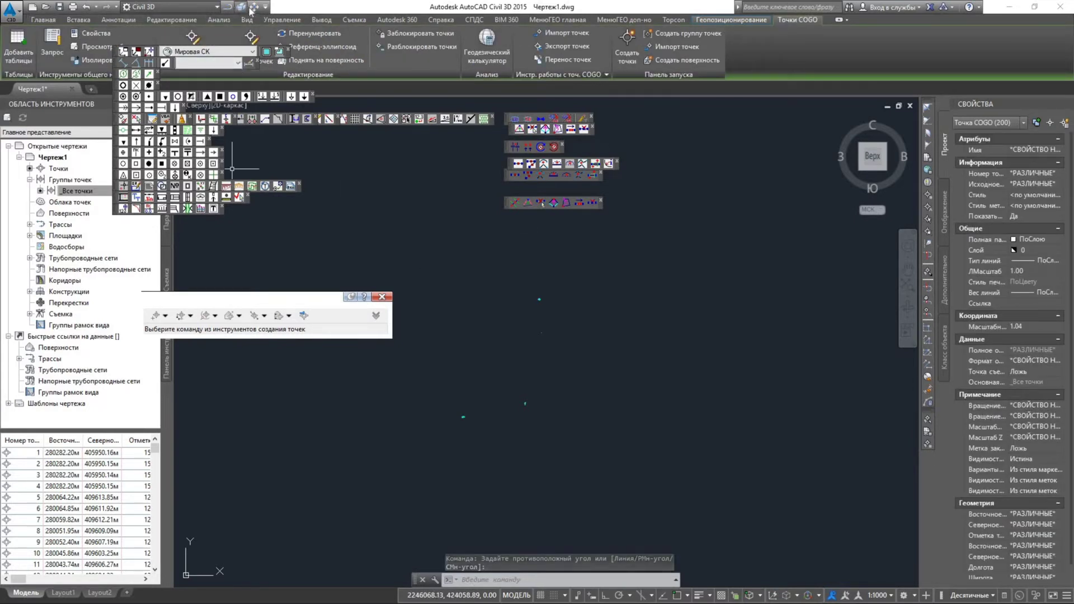
{"action": "key", "text": "Escape"}
{"action": "left_click", "coordinate": [406, 120]}
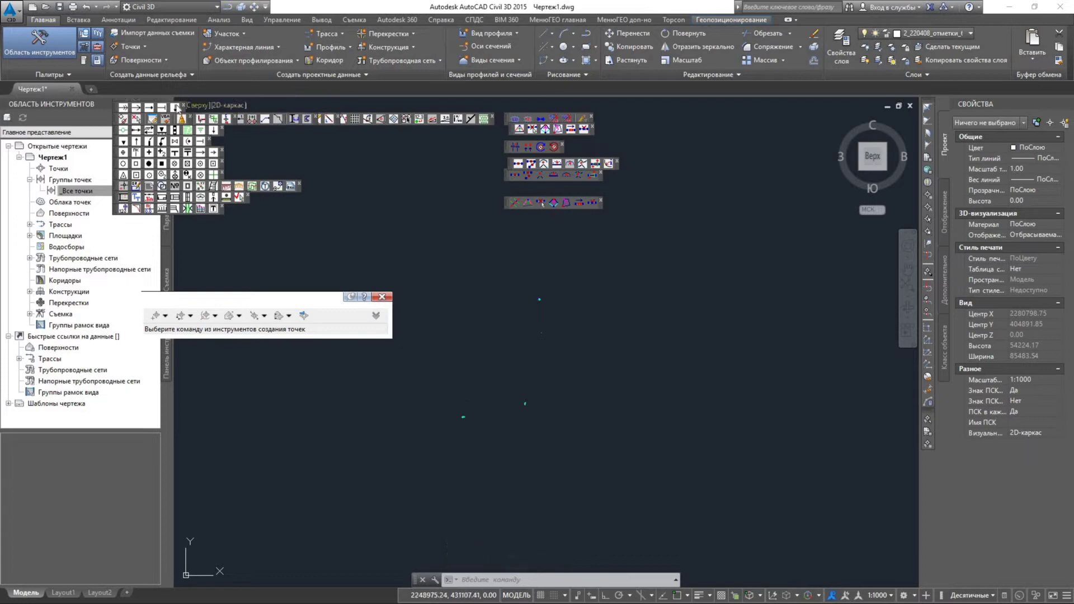
- Select all the block references that represent the survey points and explode them
{"action": "middle_click", "coordinate": [563, 372]}
{"action": "middle_click", "coordinate": [563, 371]}
{"action": "middle_click_drag", "start_coordinate": [707, 472], "coordinate": [677, 505]}
{"action": "left_click", "coordinate": [676, 505]}
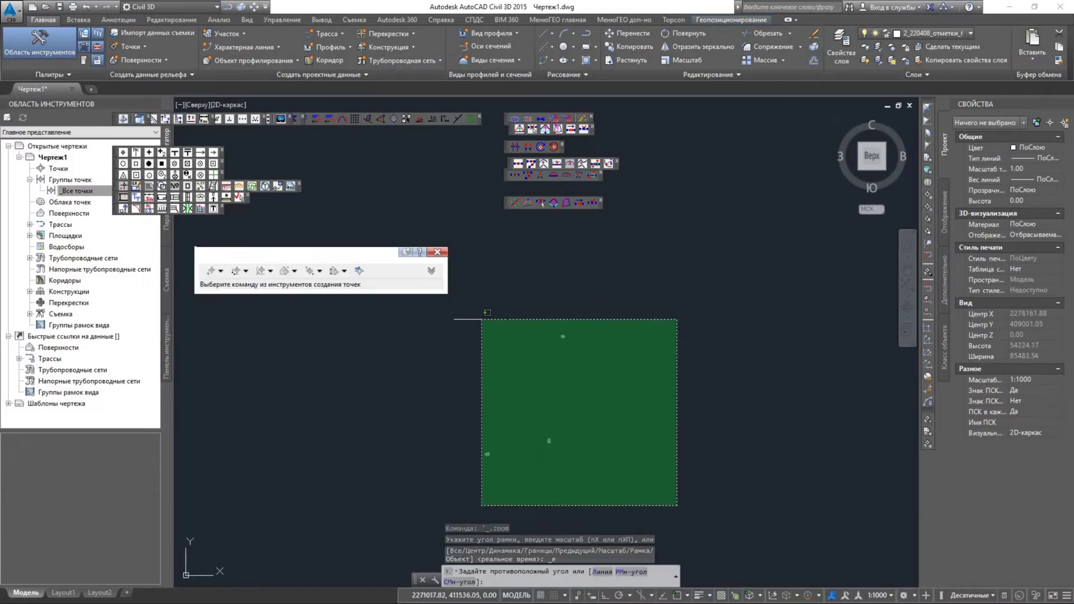
{"action": "left_click", "coordinate": [428, 299]}
{"action": "left_click", "coordinate": [628, 341]}
{"action": "left_click", "coordinate": [442, 510]}
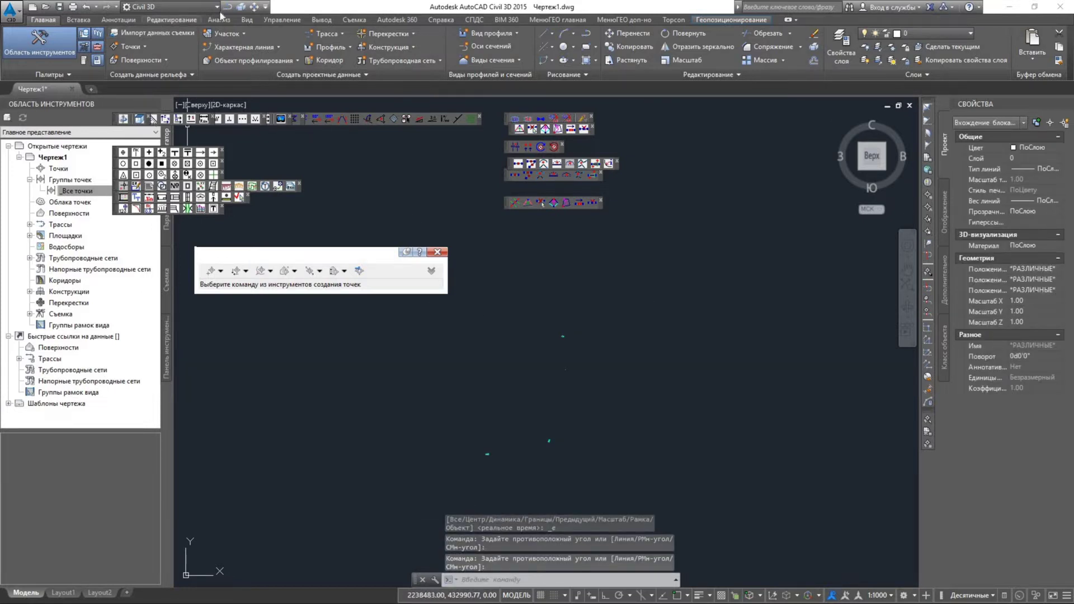
{"action": "left_click", "coordinate": [241, 7]}
- Explode all resulting objects repeatedly until they are broken down into plain texts and points
{"action": "left_click", "coordinate": [615, 319]}
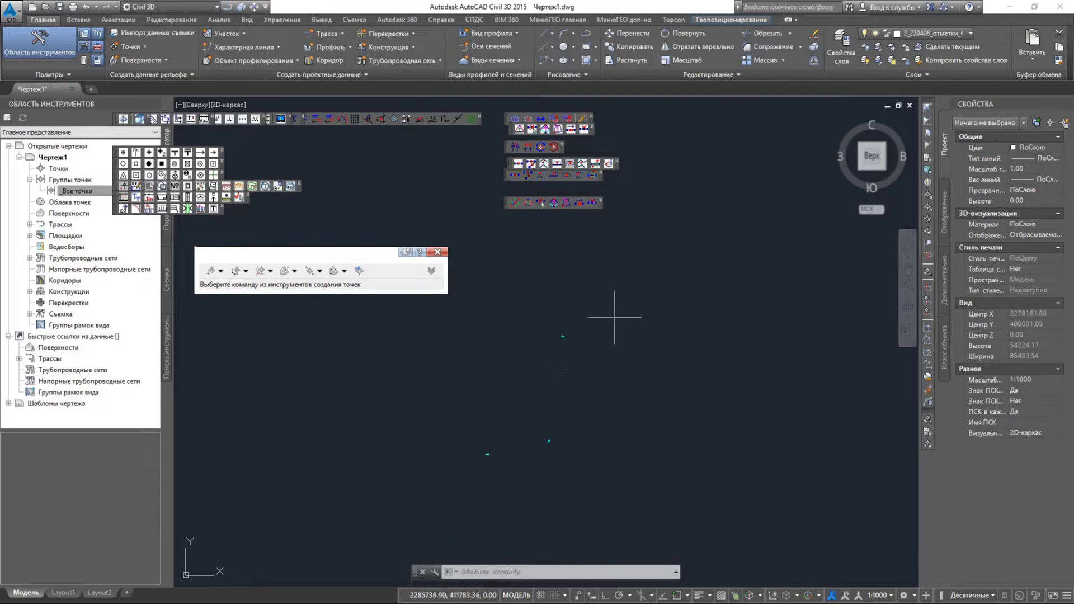
{"action": "left_click", "coordinate": [441, 496]}
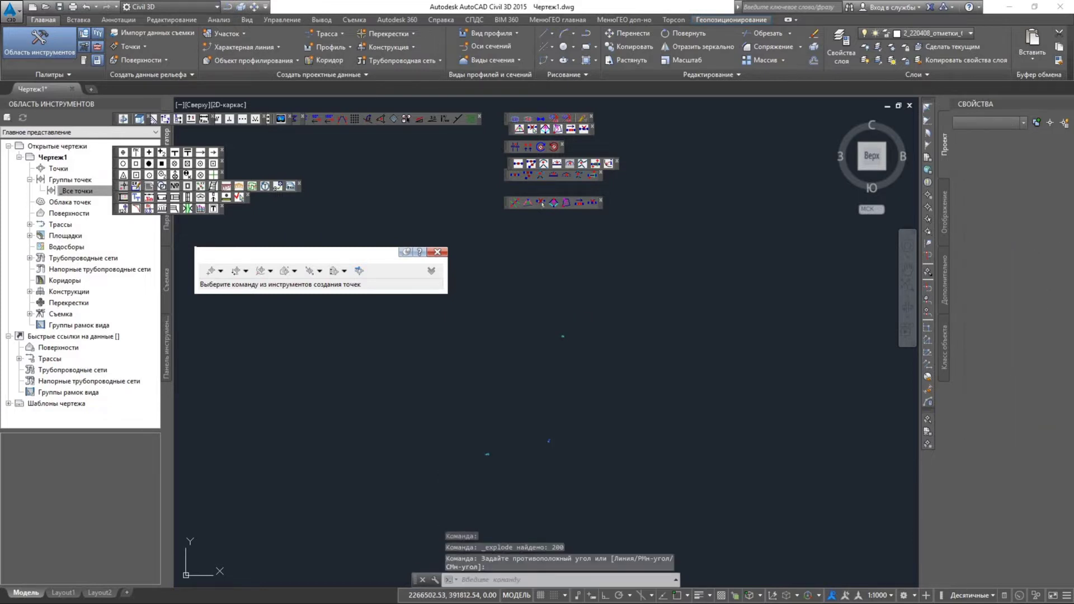
{"action": "left_click", "coordinate": [686, 293]}
{"action": "left_click", "coordinate": [455, 511]}
{"action": "key", "text": "Return"}
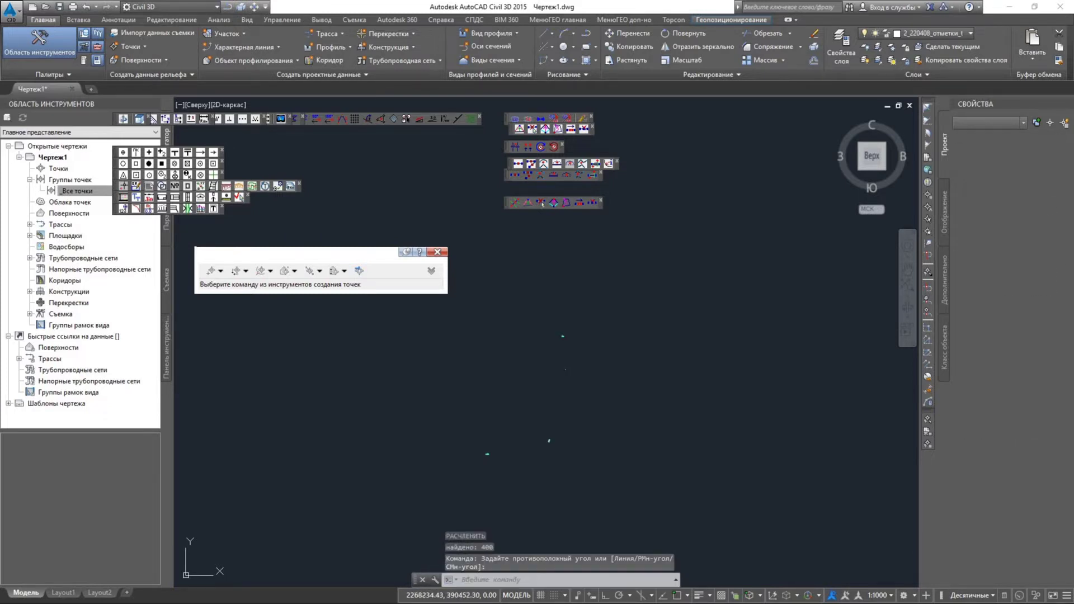
{"action": "left_click", "coordinate": [636, 328]}
{"action": "left_click", "coordinate": [439, 515]}
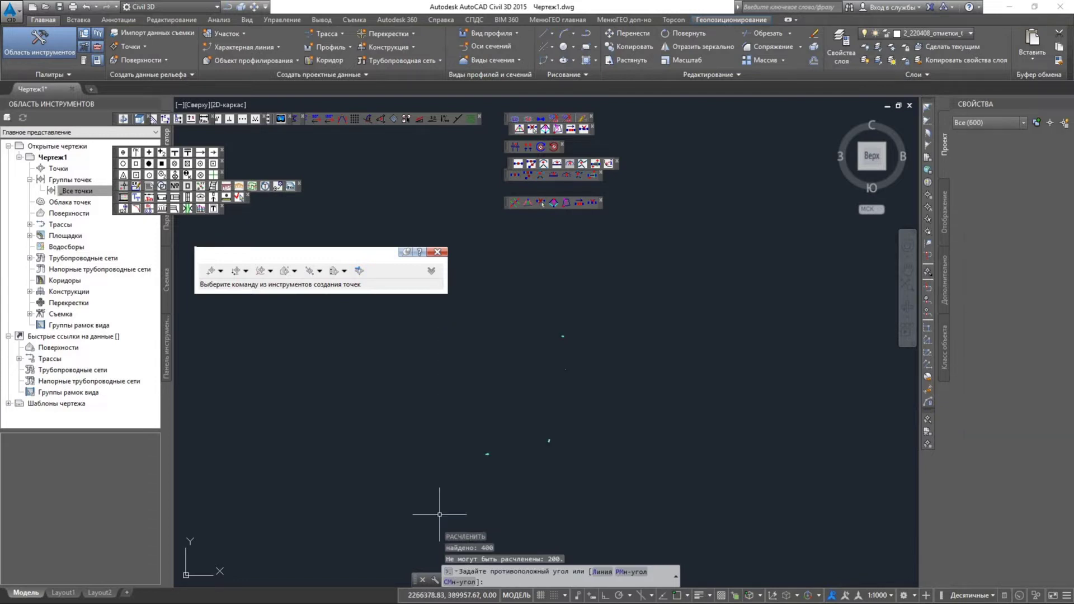
{"action": "key", "text": "Return"}
- Try to explode all remaining texts and points once more to make sure nothing is left to break apart
{"action": "left_click", "coordinate": [648, 317]}
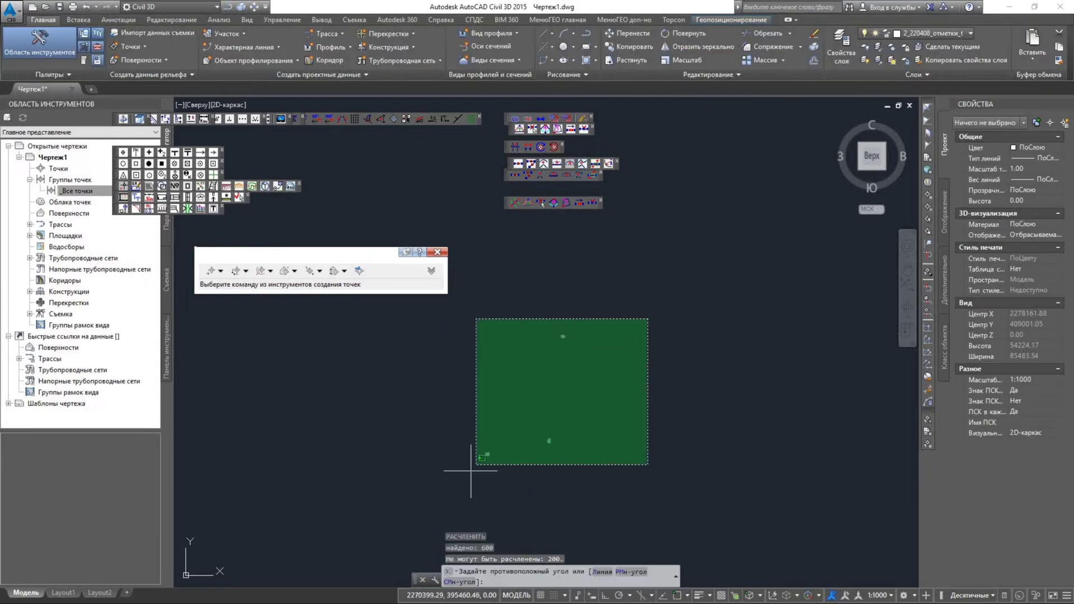
{"action": "left_click", "coordinate": [477, 467]}
{"action": "key", "text": "Return"}
{"action": "left_click", "coordinate": [636, 321]}
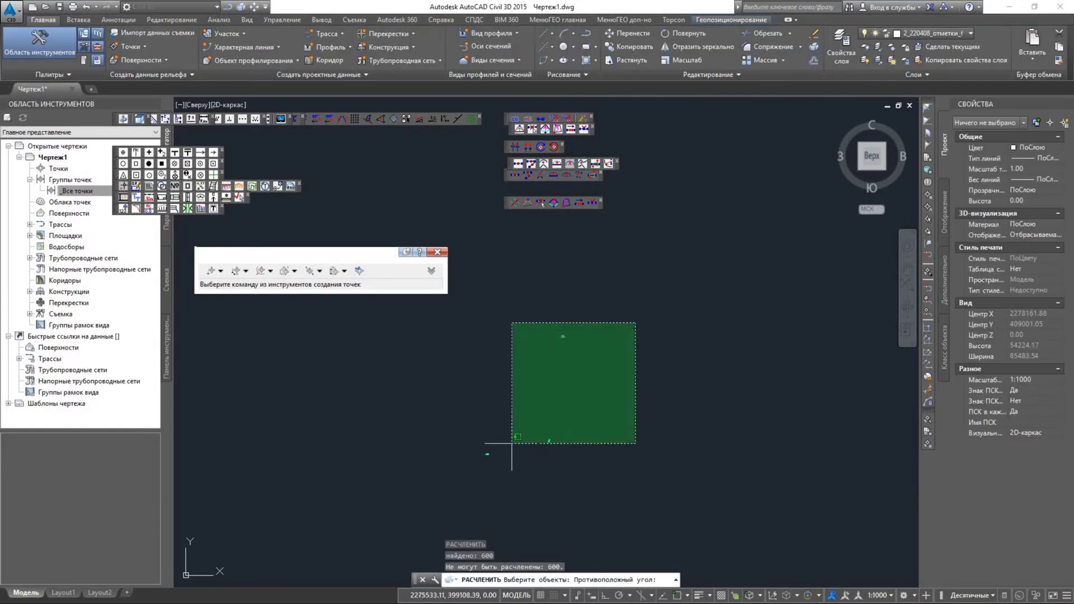
{"action": "left_click", "coordinate": [446, 506]}
{"action": "key", "text": "Return"}
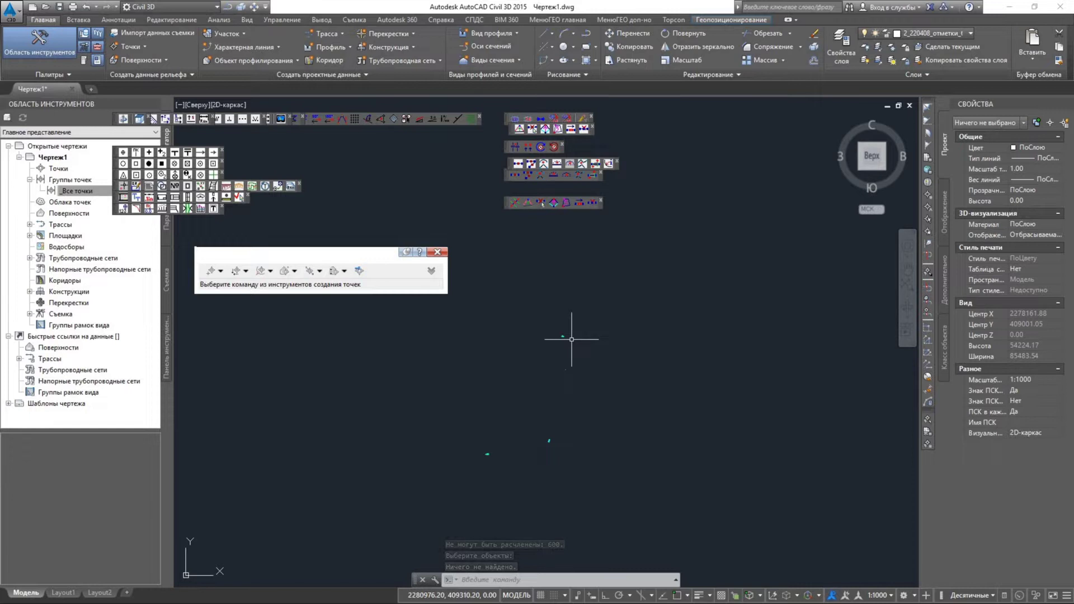
- Select all cyan elevation texts by matching one of them and assign them to the layer 2_220408_отметки_ба
{"action": "scroll", "coordinate": [559, 350], "scroll_direction": "up", "scroll_amount": 15}
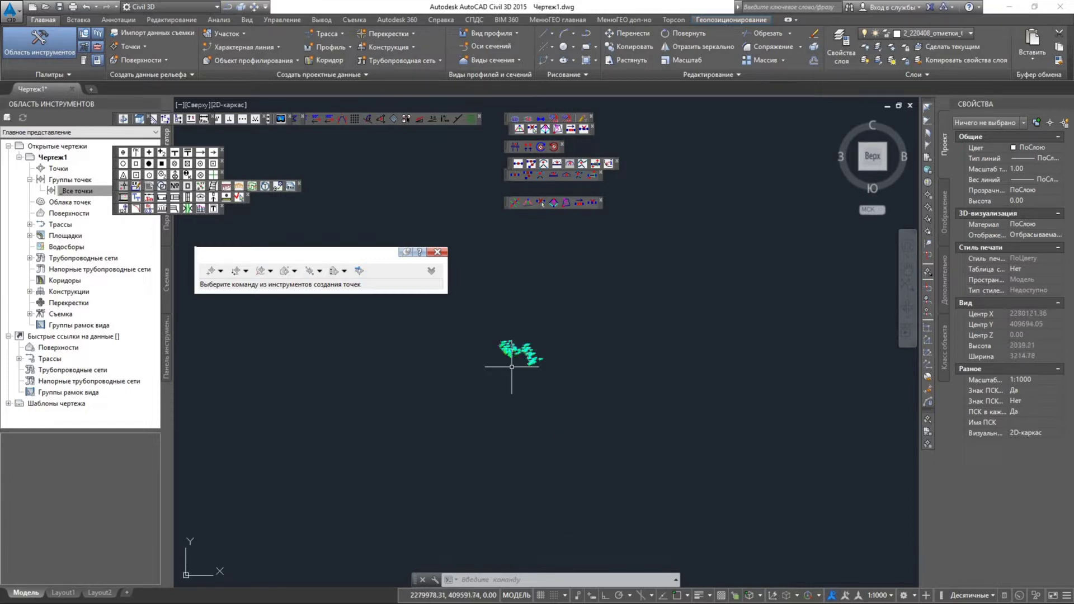
{"action": "left_click", "coordinate": [514, 347]}
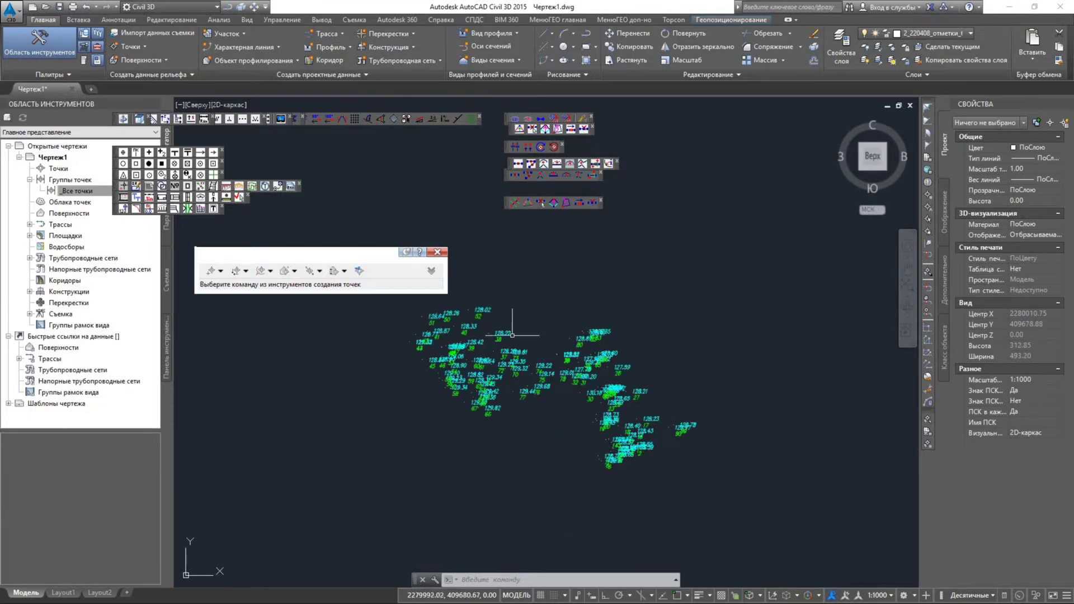
{"action": "scroll", "coordinate": [504, 333], "scroll_direction": "up", "scroll_amount": 12}
{"action": "left_click", "coordinate": [478, 370]}
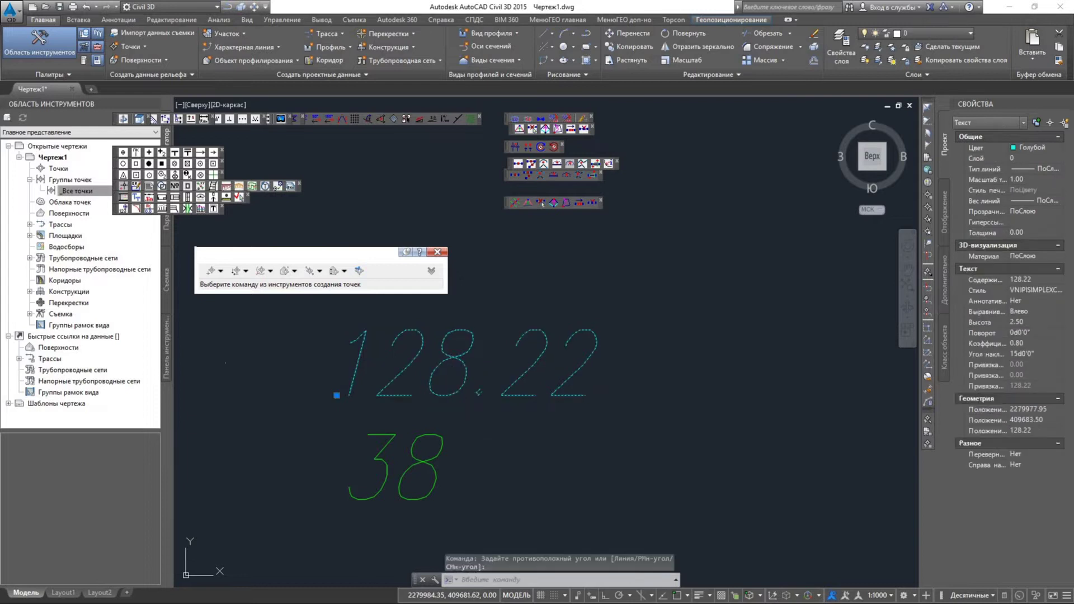
{"action": "right_click", "coordinate": [505, 446]}
{"action": "left_click", "coordinate": [545, 429]}
{"action": "left_click", "coordinate": [1058, 159]}
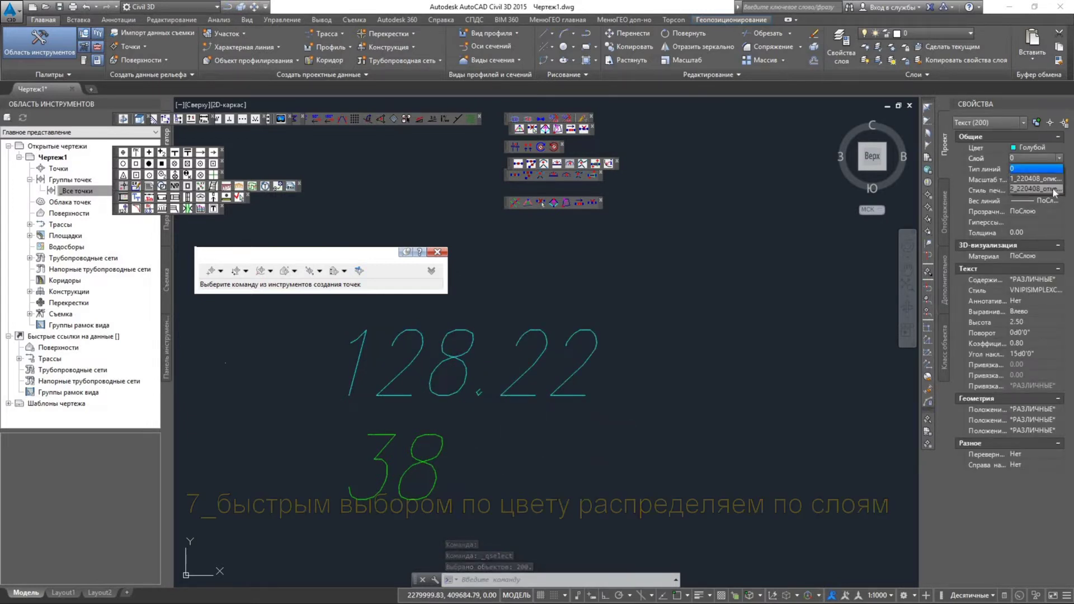
{"action": "left_click", "coordinate": [1055, 189]}
{"action": "key", "text": "Escape"}
- Select all green description texts similar to one of them and assign them to the layer 1_220408_описание_ба
{"action": "left_click", "coordinate": [432, 463]}
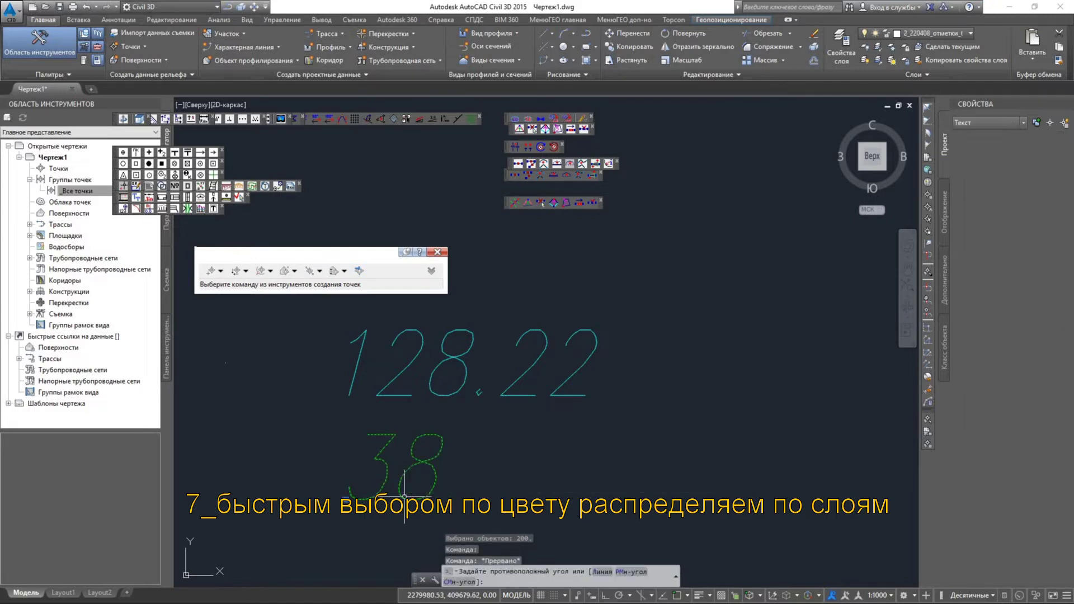
{"action": "right_click", "coordinate": [425, 502]}
{"action": "left_click", "coordinate": [464, 488]}
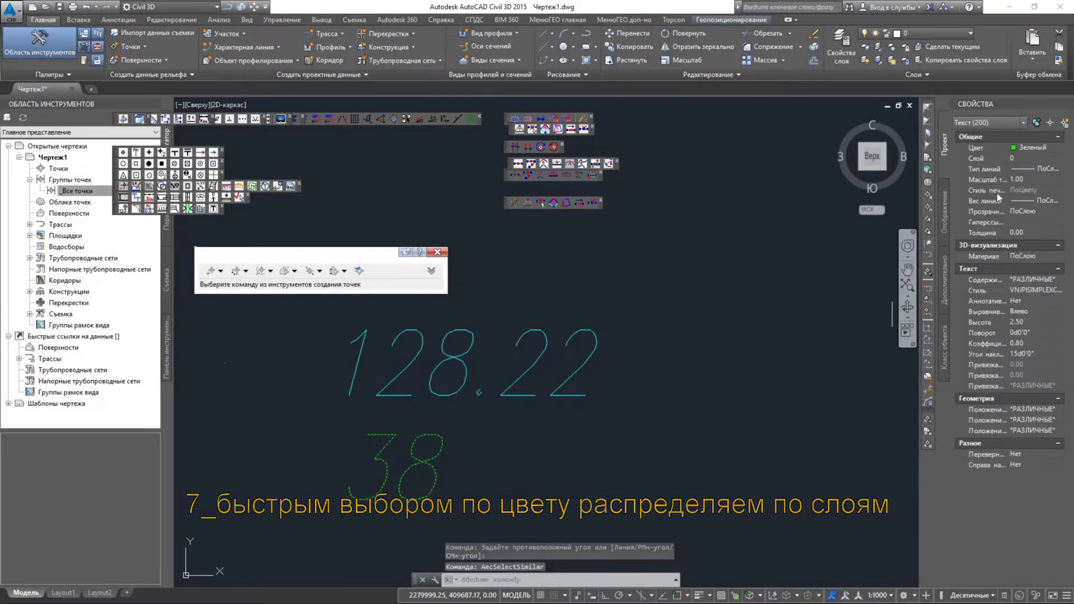
{"action": "left_click", "coordinate": [1057, 158]}
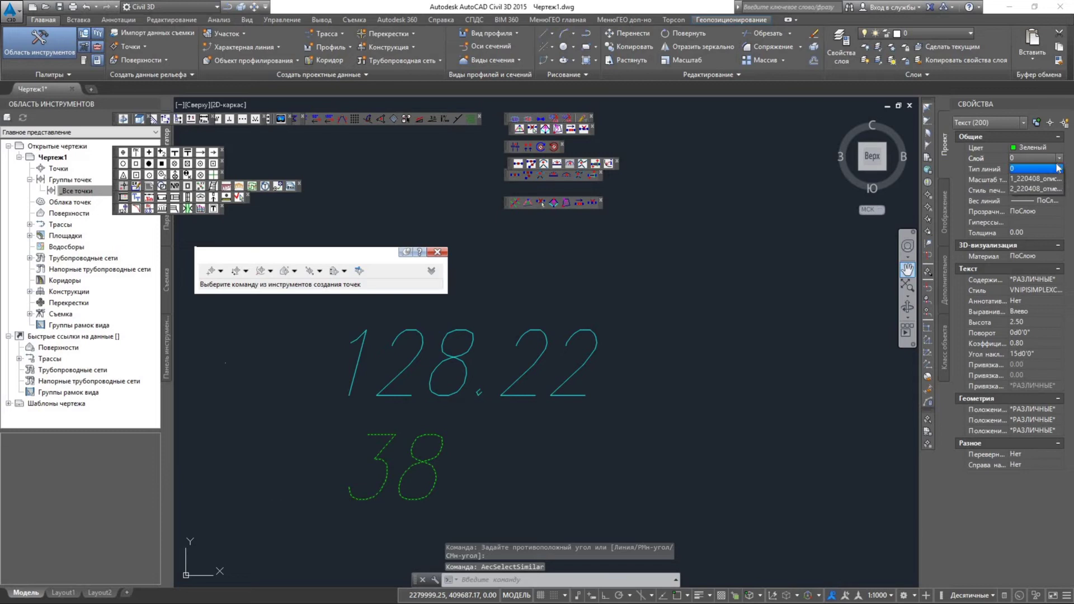
{"action": "left_click", "coordinate": [1054, 188]}
{"action": "key", "text": "Escape"}
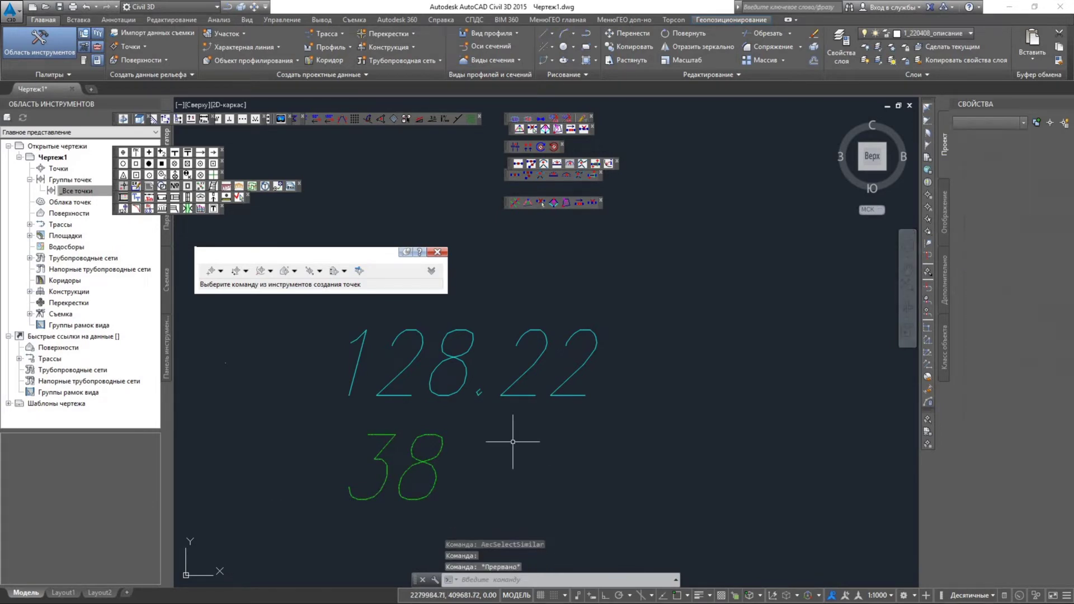
- Select all point objects similar to the one beside the labels and assign them to the layer 2_220408_отметки_ба
{"action": "left_click", "coordinate": [218, 357]}
{"action": "left_click", "coordinate": [238, 372]}
{"action": "right_click", "coordinate": [236, 403]}
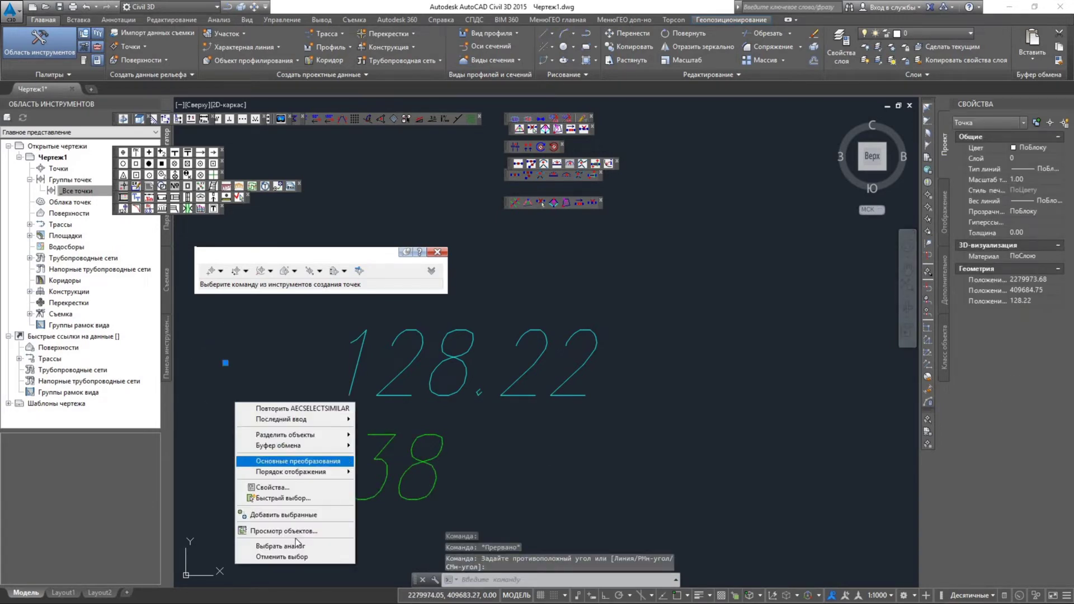
{"action": "left_click", "coordinate": [281, 546]}
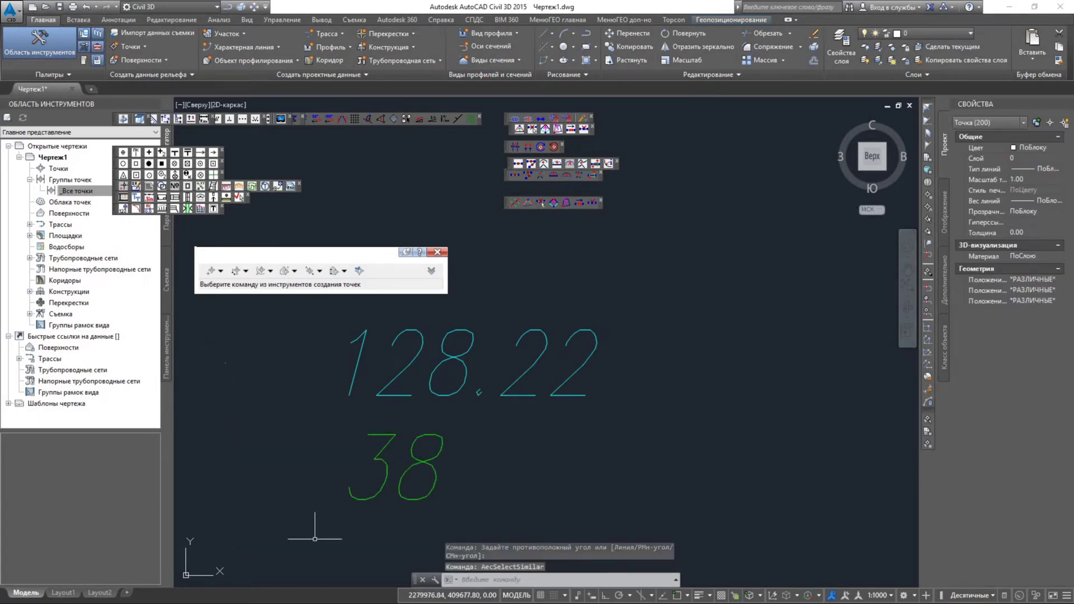
{"action": "left_click", "coordinate": [1059, 159]}
{"action": "left_click", "coordinate": [1041, 189]}
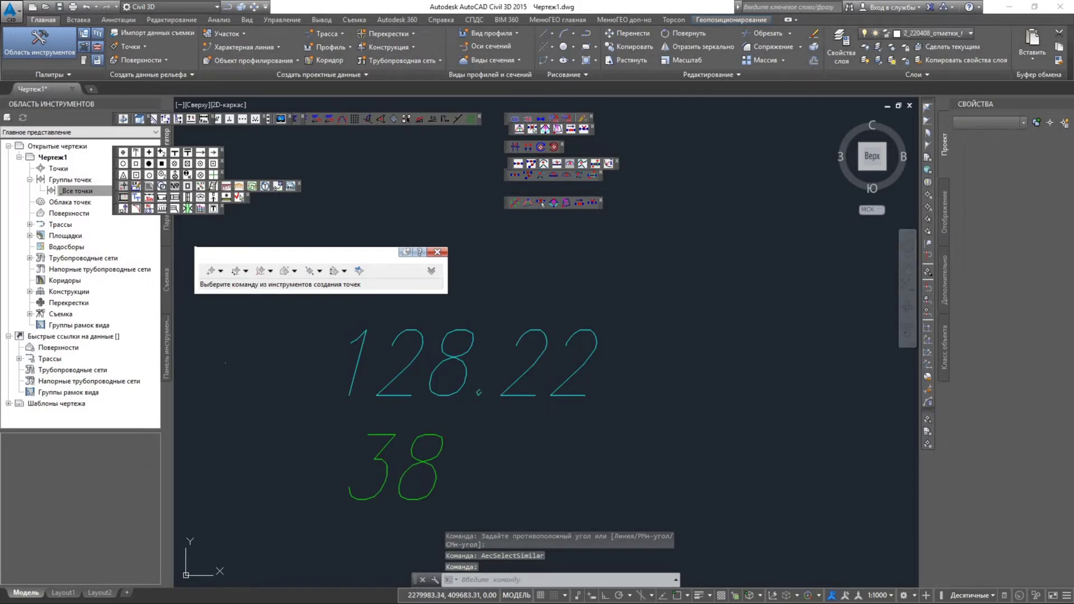
{"action": "key", "text": "Escape"}
{"action": "middle_click", "coordinate": [530, 463]}
{"action": "middle_click", "coordinate": [530, 463]}
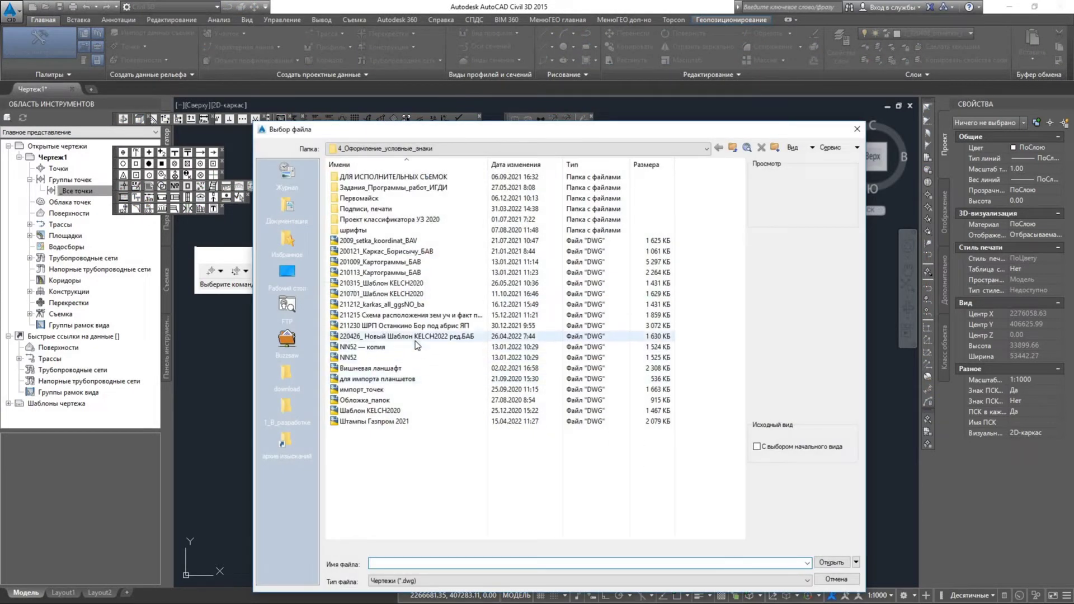
- Open the drawing template 210701_Шаблон KELCH2020 and choose AutoCAD 2012-2017 as the version for the МенюГЕО setup
{"action": "left_click", "coordinate": [400, 295]}
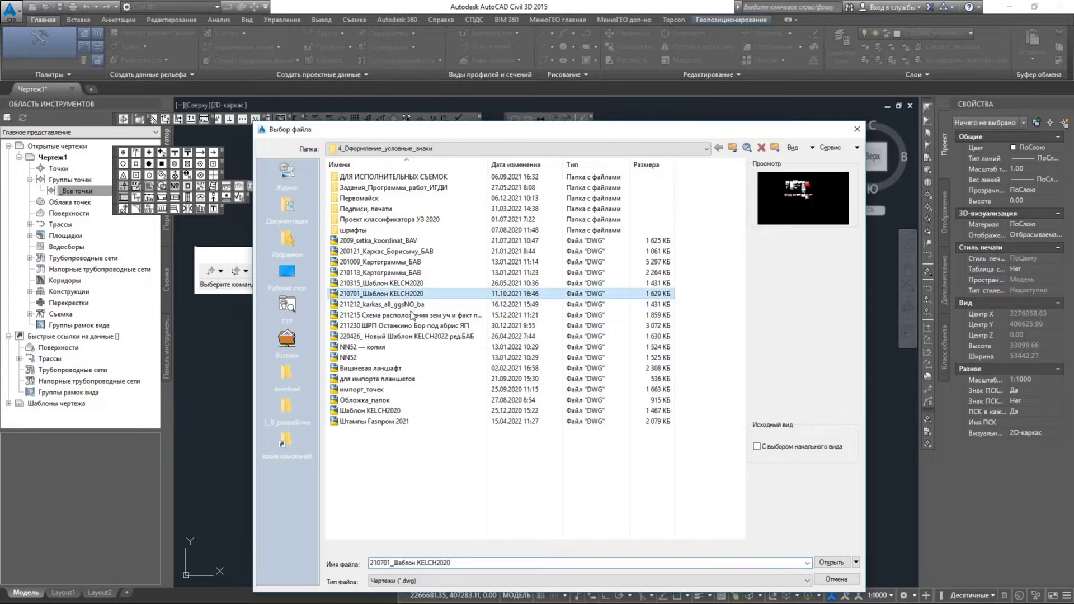
{"action": "left_click", "coordinate": [833, 563]}
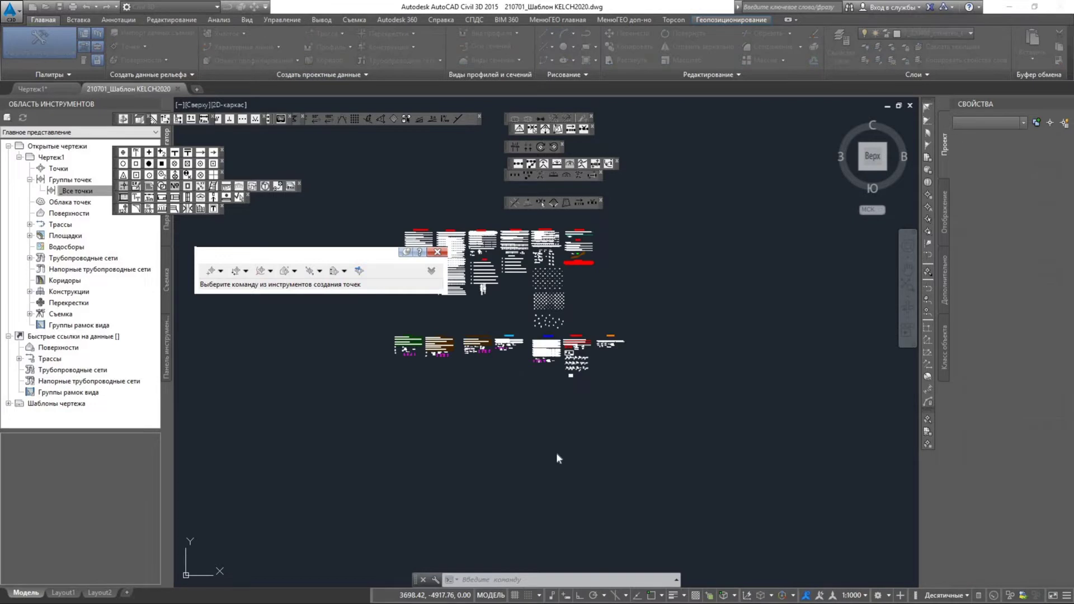
{"action": "key", "text": "Return"}
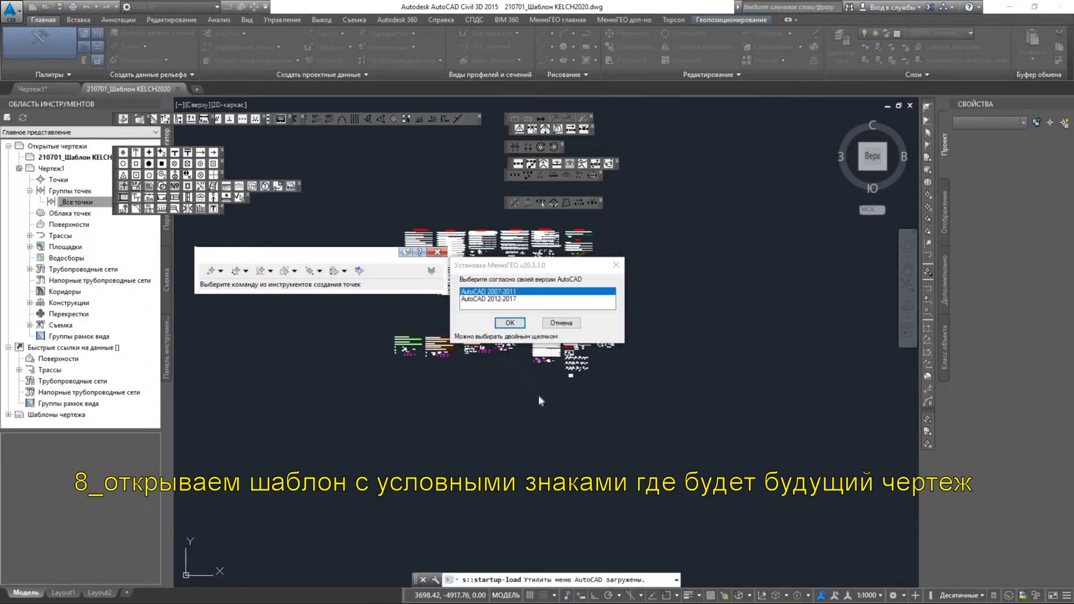
{"action": "left_click", "coordinate": [515, 299]}
{"action": "left_click", "coordinate": [518, 326]}
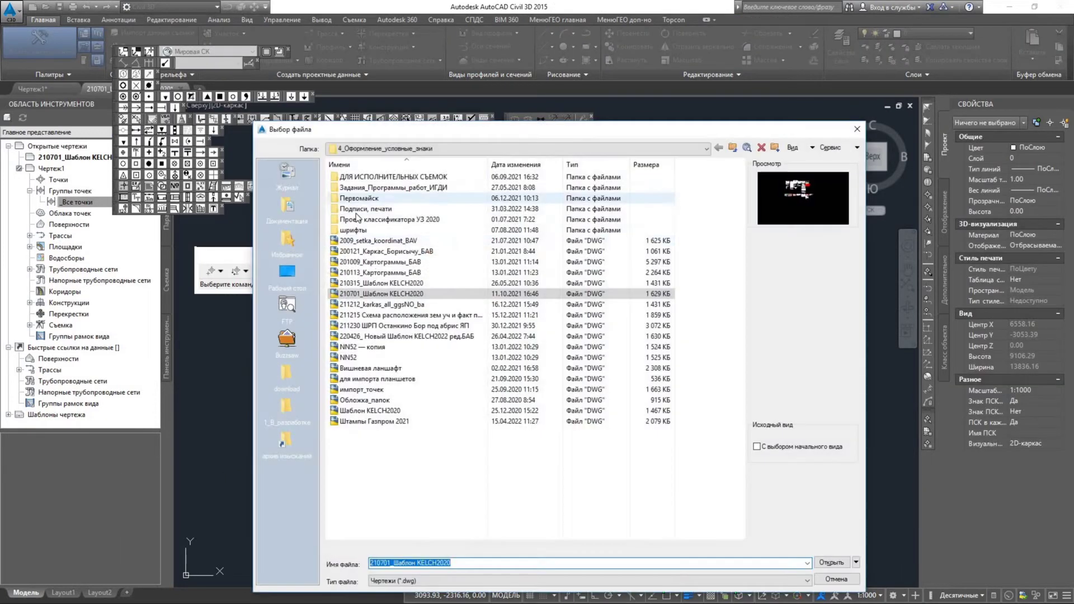
- Open the DXF cadastral plan 52_49_0600001_2021-07-15_kpt11.xml from the КПТ folder of project 22.14_ЭХЗ_Гагино_Нива_ОР-ЭХЗ-080_124С
{"action": "left_click", "coordinate": [288, 410]}
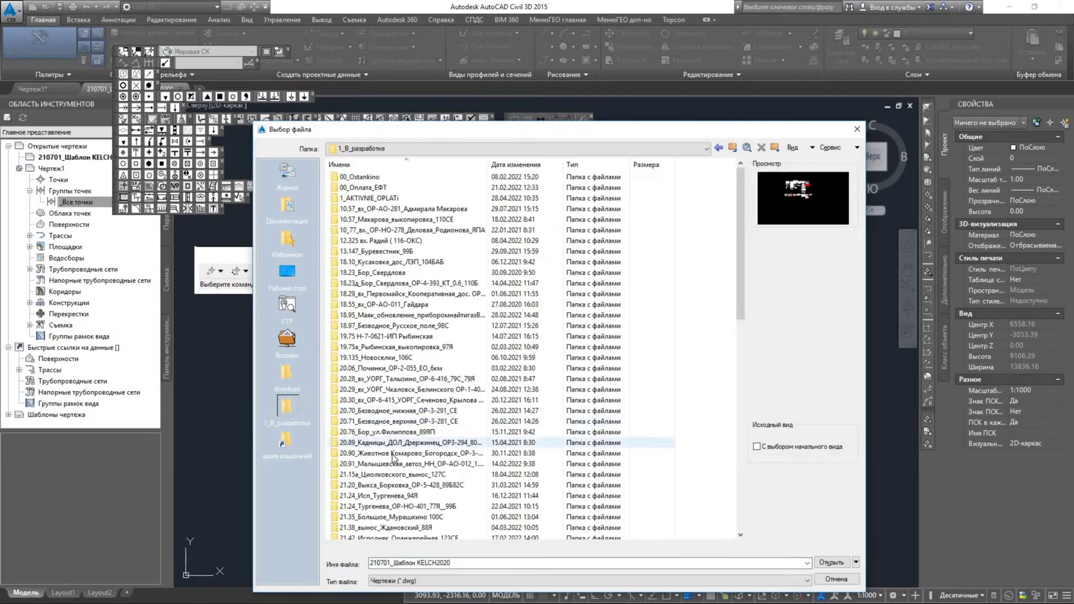
{"action": "scroll", "coordinate": [443, 520], "scroll_direction": "down", "scroll_amount": 15}
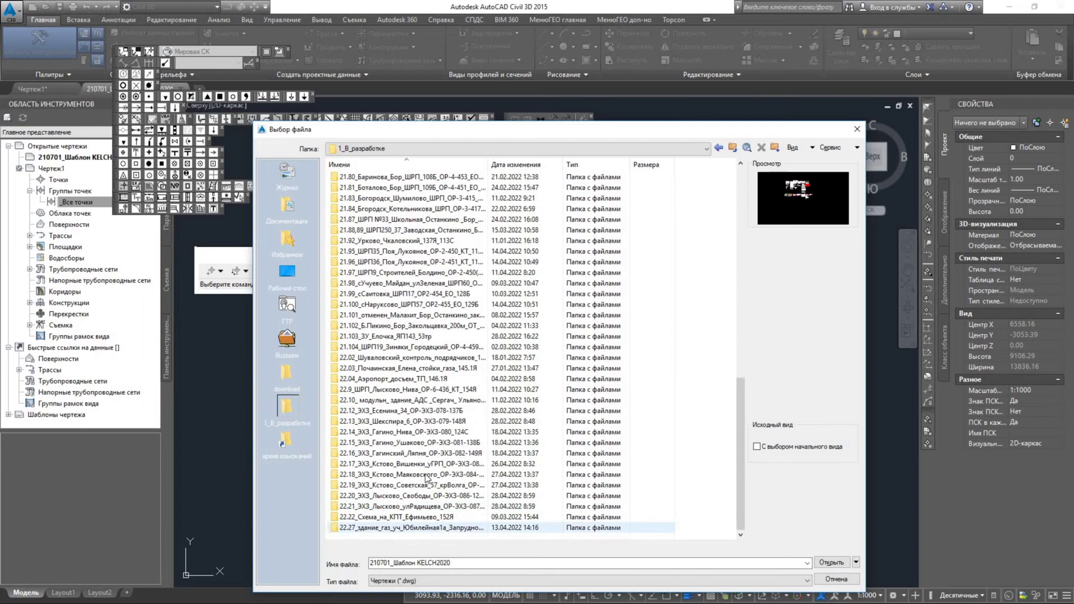
{"action": "double_click", "coordinate": [425, 432]}
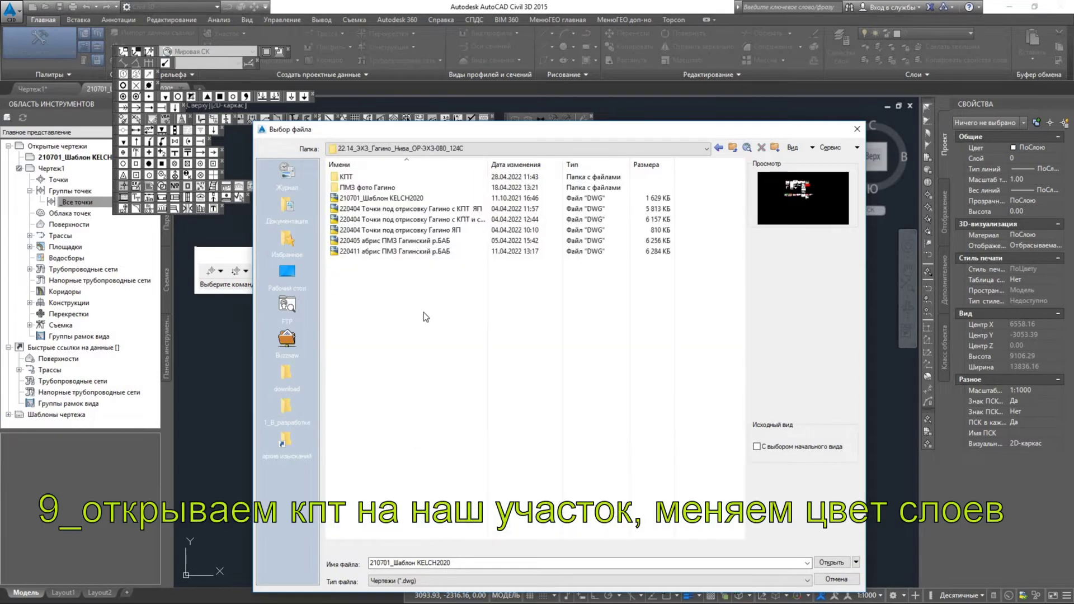
{"action": "double_click", "coordinate": [347, 177]}
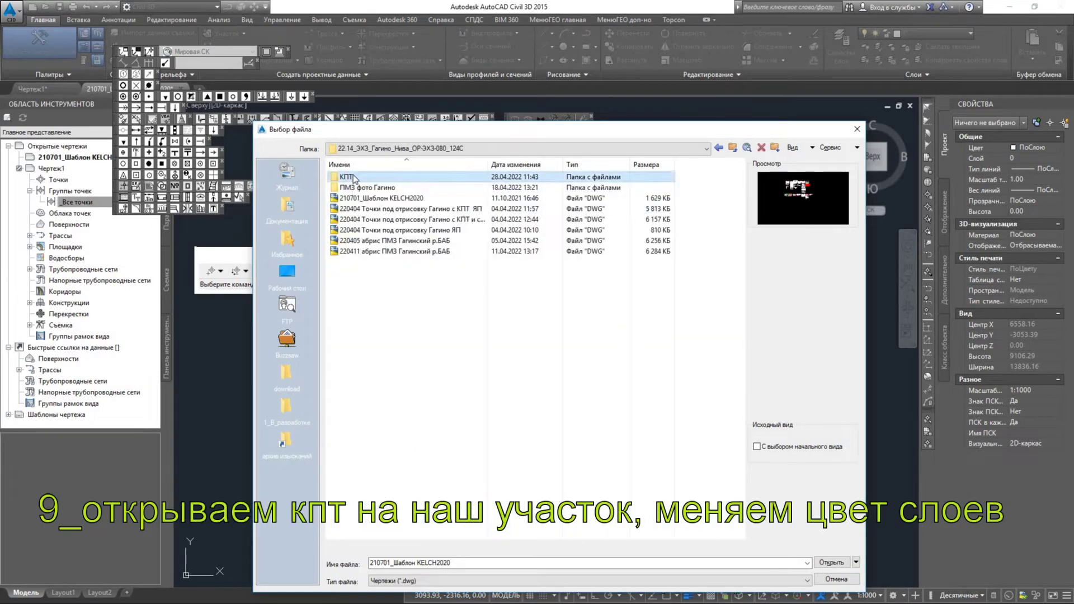
{"action": "left_click", "coordinate": [416, 581]}
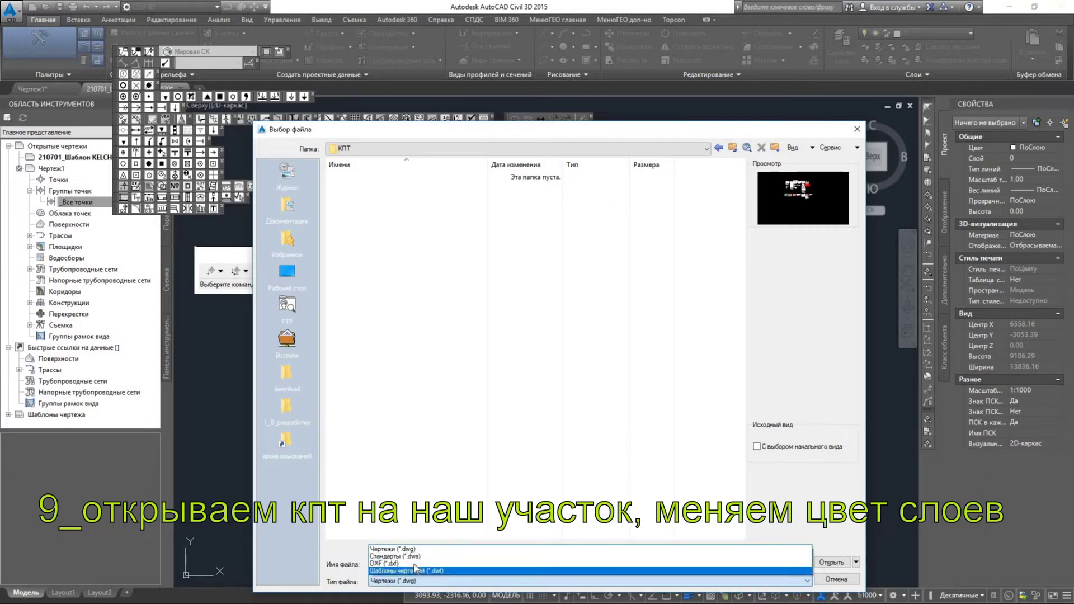
{"action": "left_click", "coordinate": [417, 565]}
{"action": "left_click", "coordinate": [384, 179]}
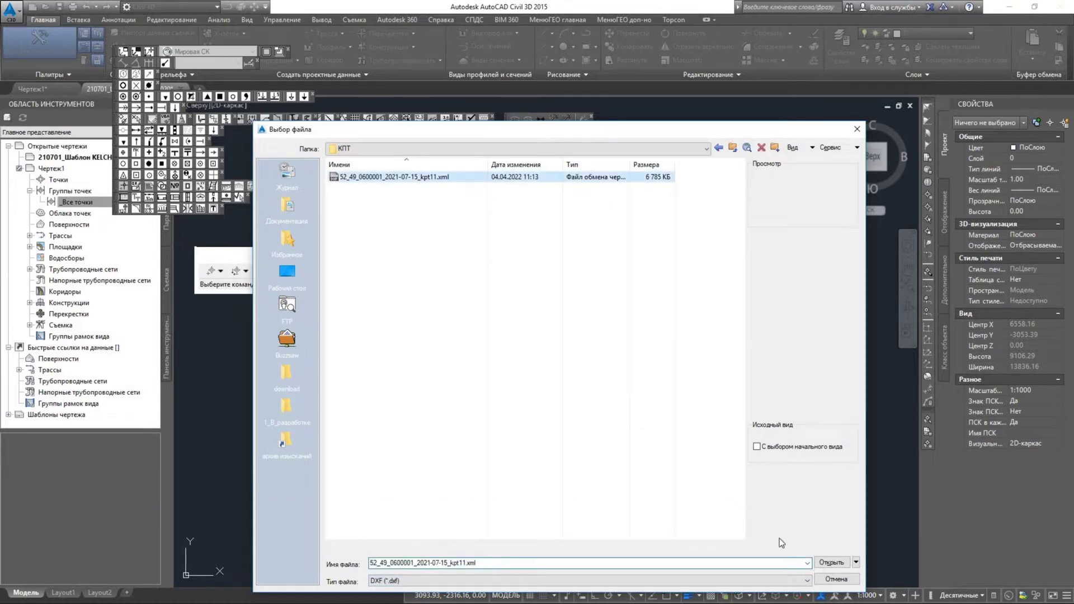
{"action": "left_click", "coordinate": [828, 562]}
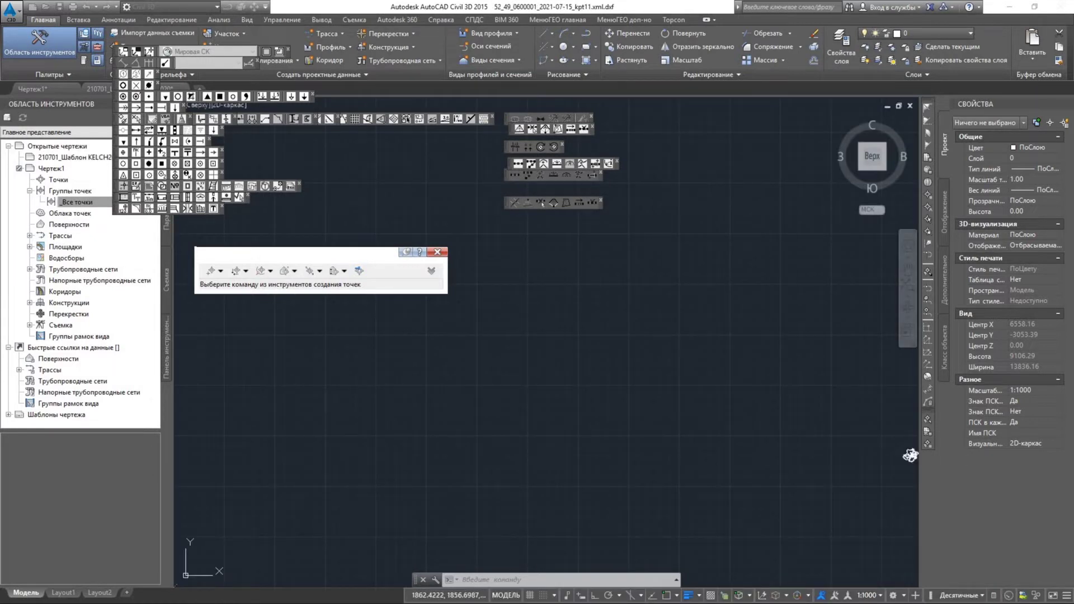
{"action": "left_click", "coordinate": [335, 372]}
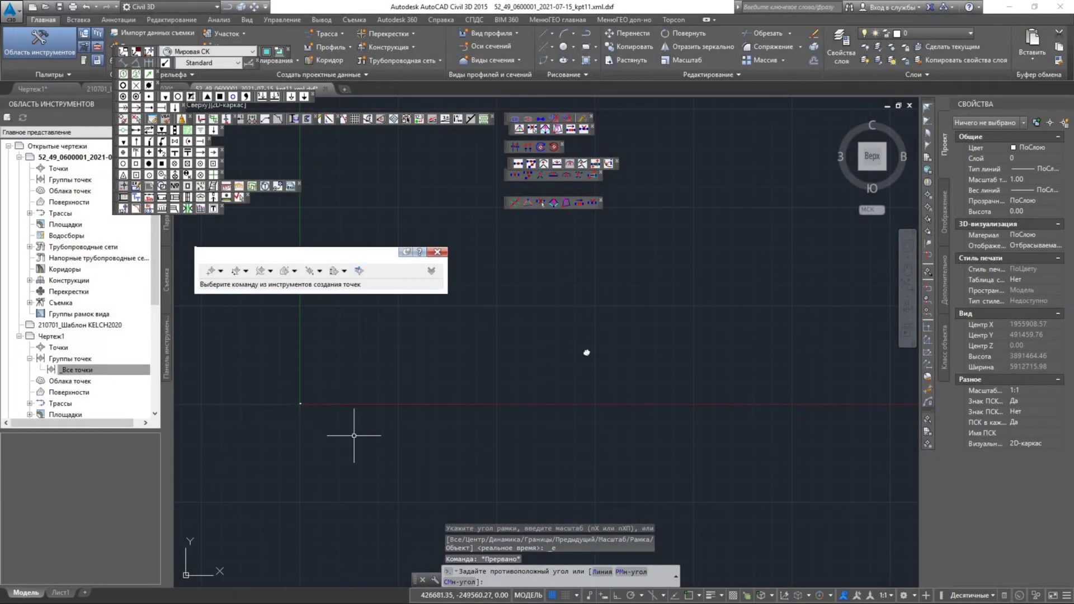
{"action": "key", "text": "Escape"}
{"action": "middle_click", "coordinate": [354, 435]}
{"action": "middle_click", "coordinate": [354, 435]}
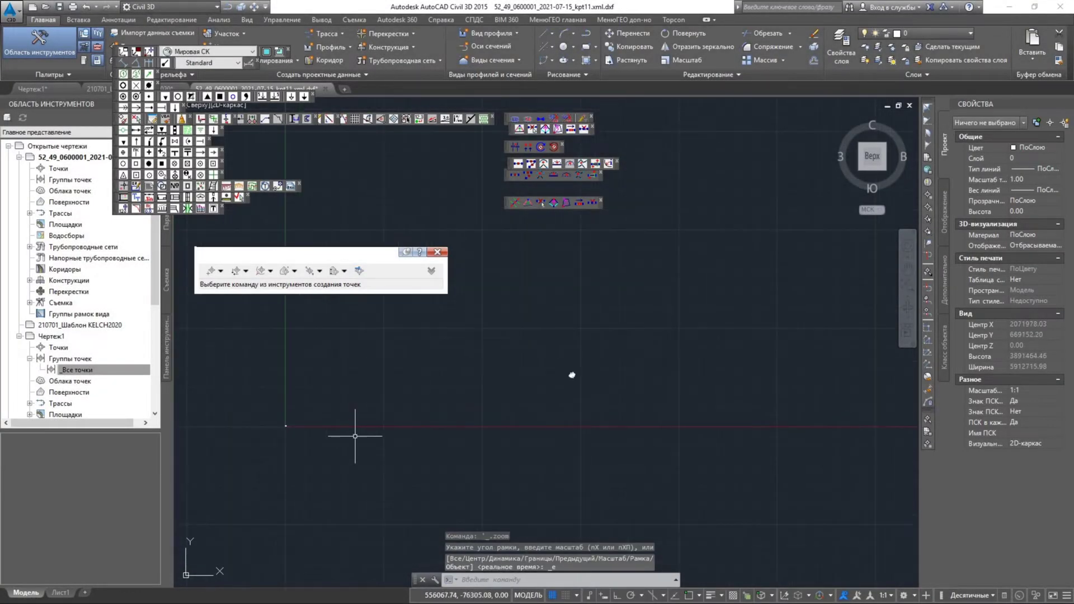
{"action": "left_click", "coordinate": [313, 447]}
{"action": "left_click", "coordinate": [260, 404]}
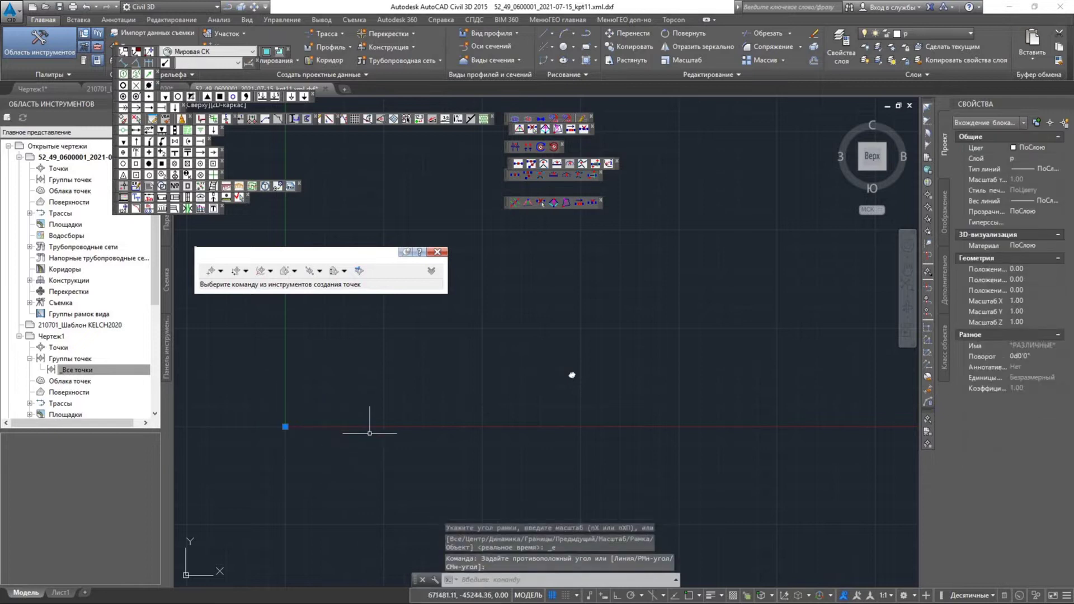
{"action": "key", "text": "Escape"}
- Delete the stray block references at the coordinate origin, far from the cadastral plan, and fit the remaining plan in view
{"action": "middle_click", "coordinate": [356, 447]}
{"action": "middle_click", "coordinate": [356, 446]}
{"action": "left_click", "coordinate": [319, 460]}
{"action": "left_click", "coordinate": [263, 397]}
{"action": "key", "text": "Delete"}
{"action": "middle_click_drag", "start_coordinate": [322, 428], "coordinate": [325, 427]}
{"action": "middle_click", "coordinate": [324, 427]}
{"action": "middle_click", "coordinate": [324, 427]}
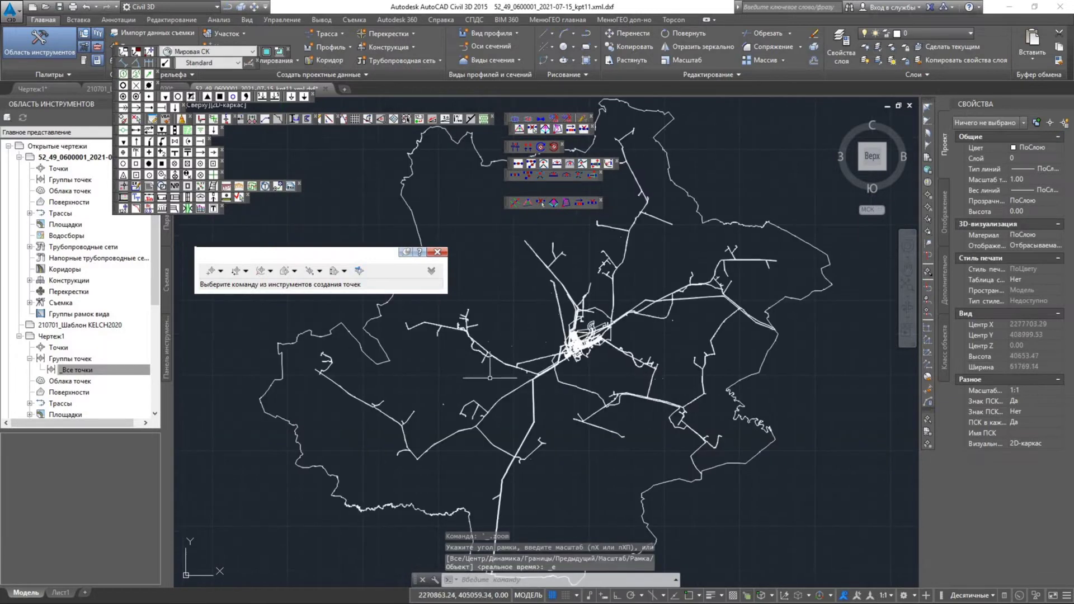
- Set the colour of all layers in the cadastral plan to magenta, colour index 6
{"action": "left_click", "coordinate": [925, 34]}
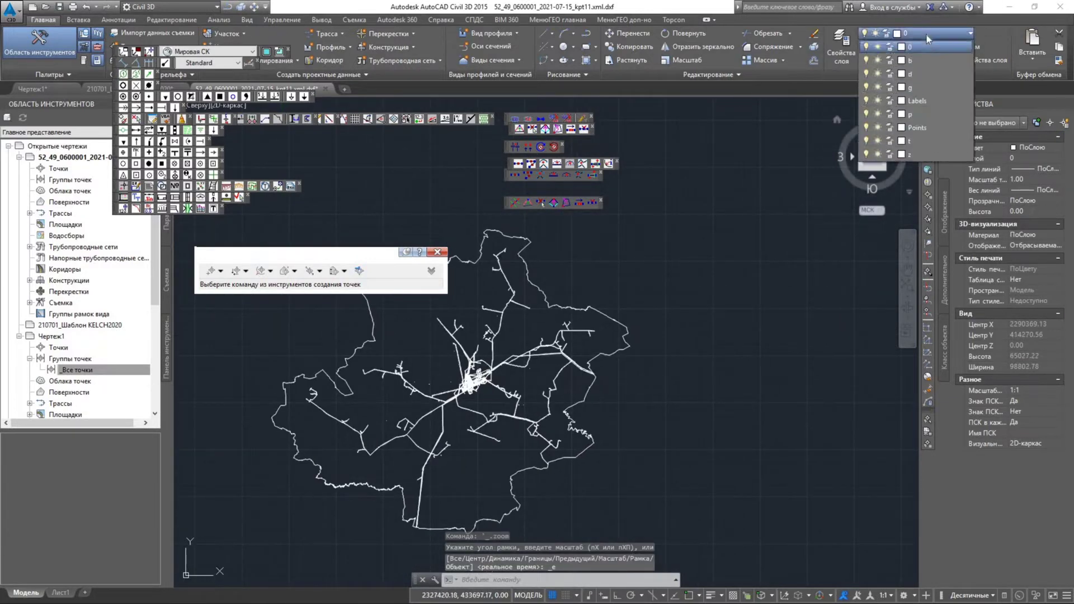
{"action": "left_click", "coordinate": [841, 50]}
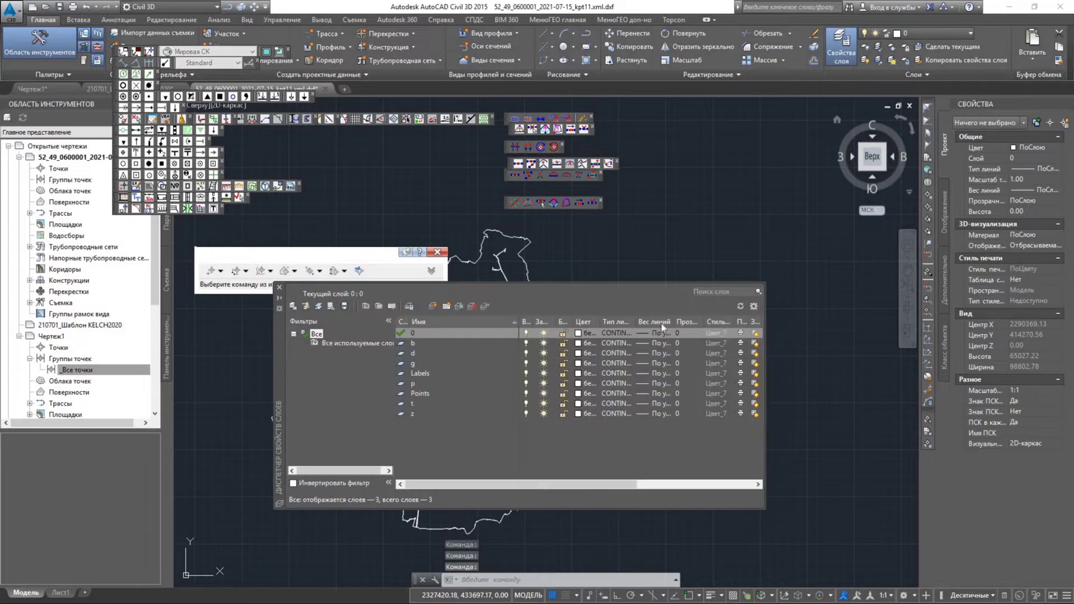
{"action": "left_click_drag", "start_coordinate": [570, 416], "coordinate": [565, 323]}
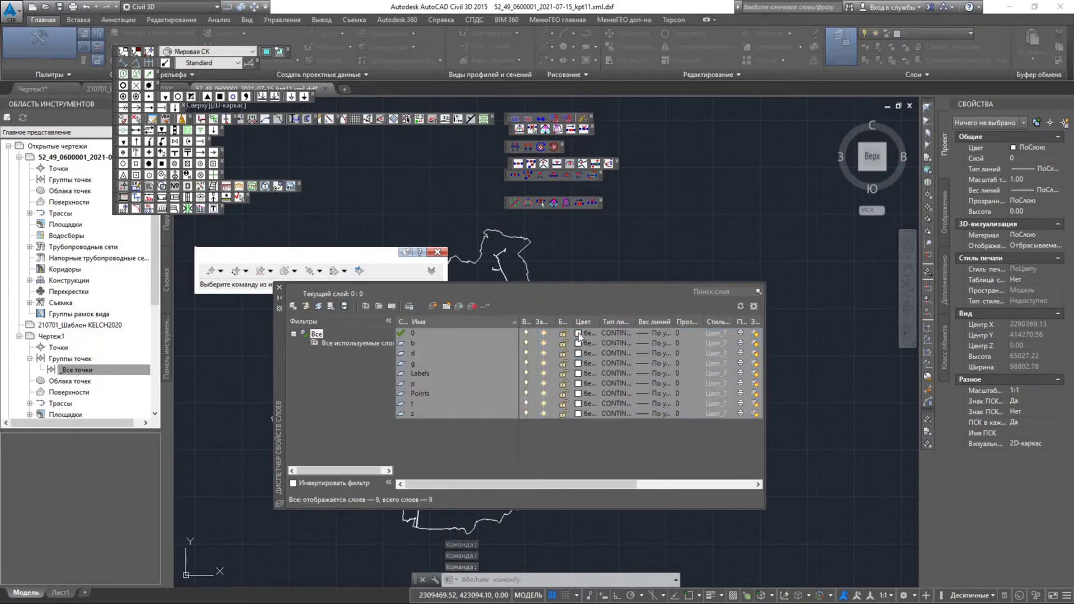
{"action": "left_click", "coordinate": [579, 333]}
{"action": "left_click", "coordinate": [459, 301]}
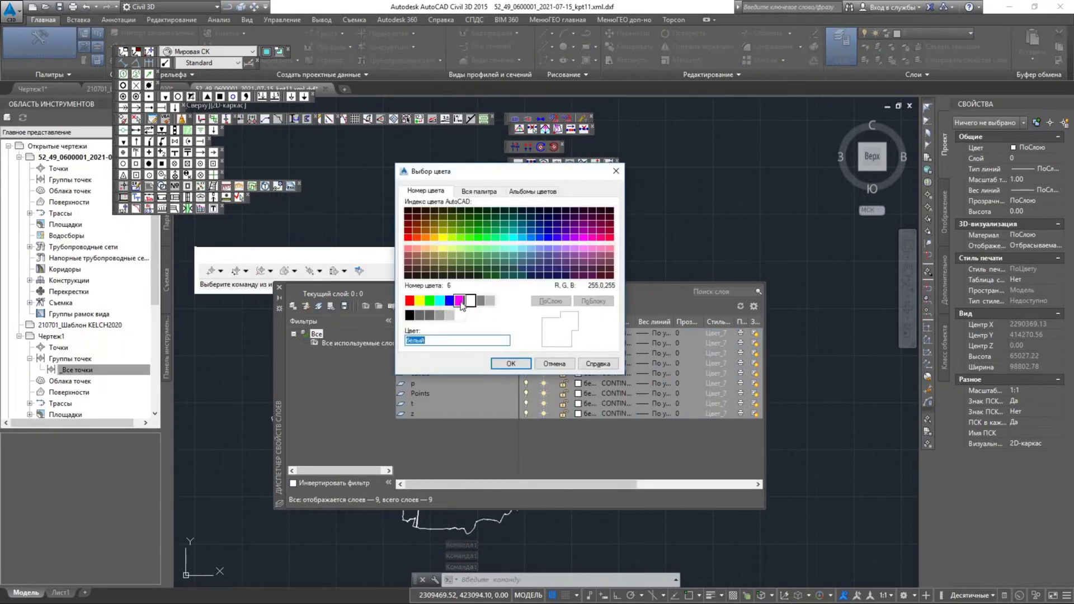
{"action": "left_click", "coordinate": [510, 363]}
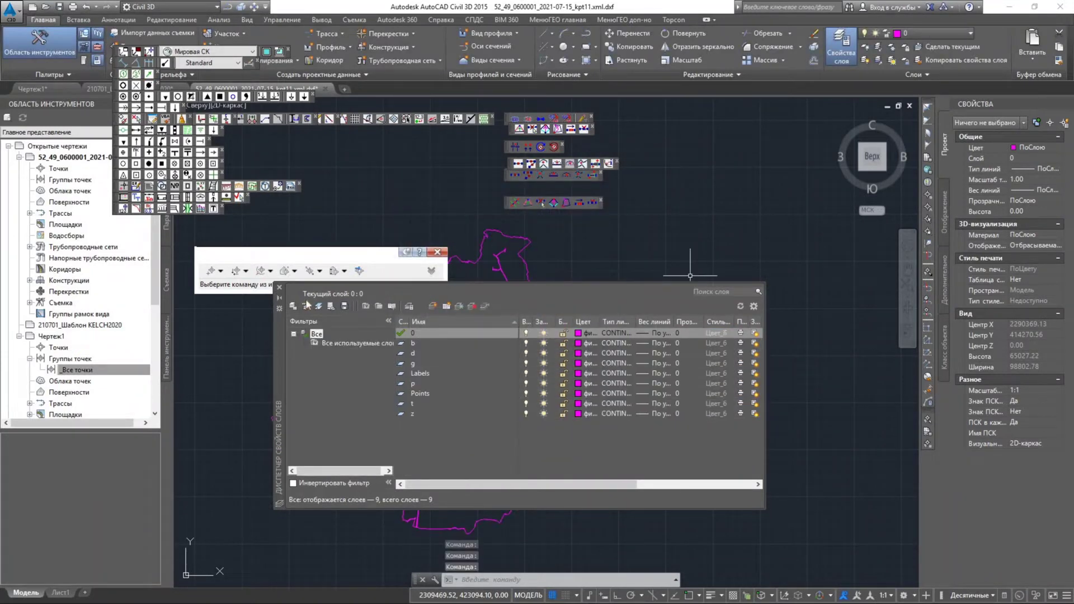
{"action": "left_click", "coordinate": [279, 287]}
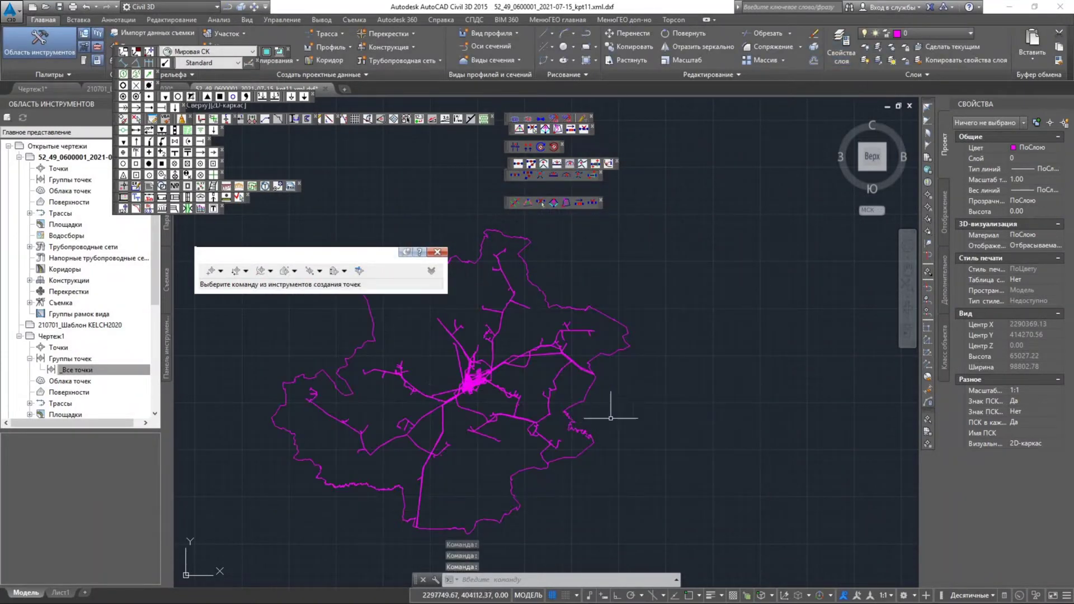
- Examine the recoloured cadastral plan, from the whole district outline to the dense parcels of the central settlement
{"action": "middle_click", "coordinate": [610, 418]}
{"action": "middle_click", "coordinate": [611, 418]}
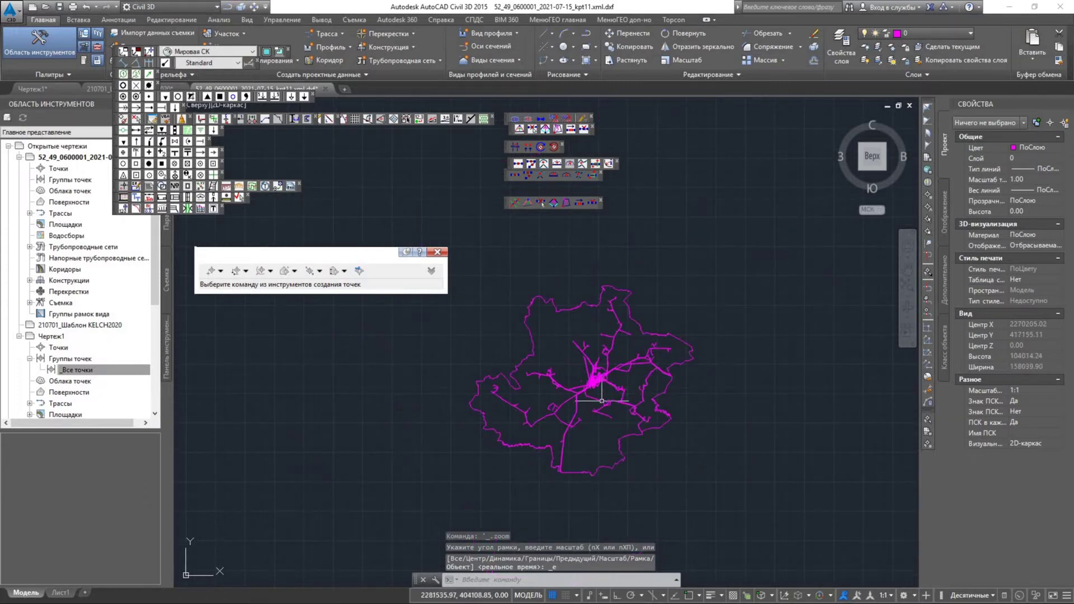
{"action": "scroll", "coordinate": [601, 400], "scroll_direction": "up", "scroll_amount": 15}
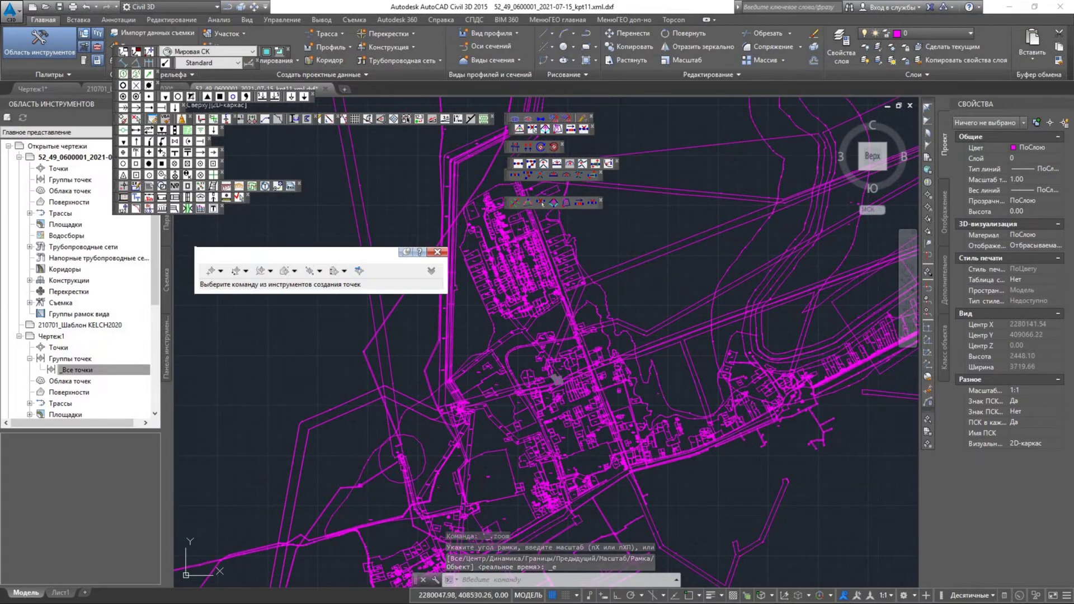
{"action": "middle_click_drag", "start_coordinate": [514, 462], "coordinate": [506, 457]}
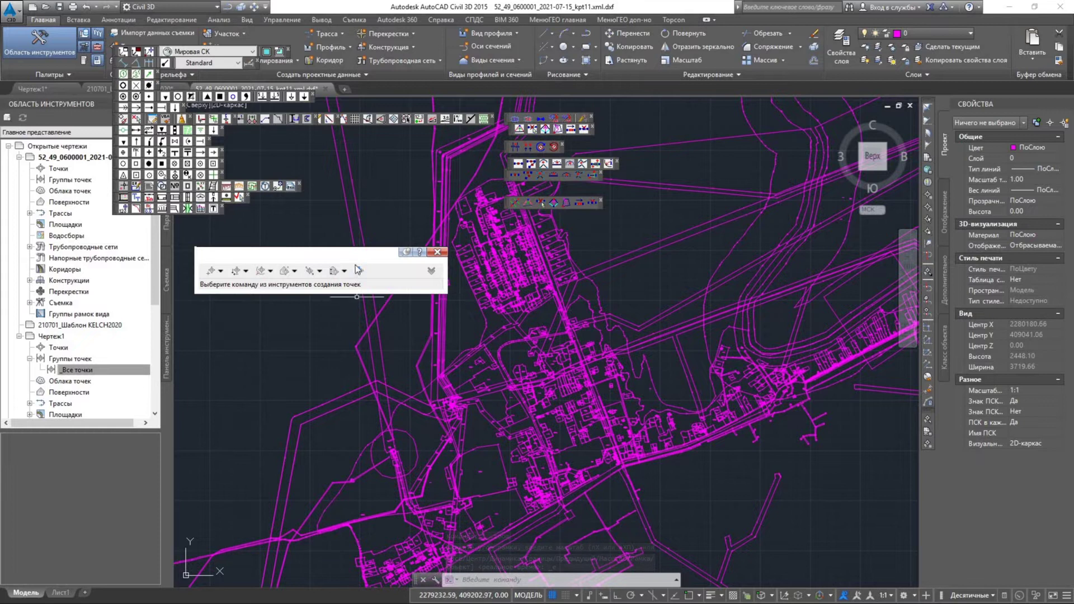
{"action": "left_click_drag", "start_coordinate": [356, 256], "coordinate": [340, 293]}
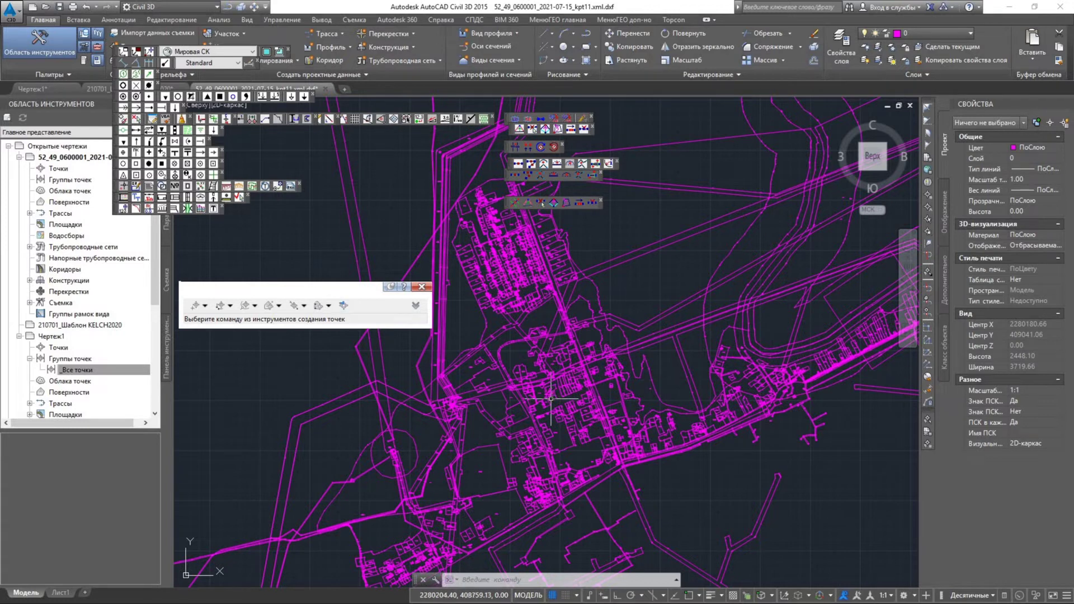
{"action": "scroll", "coordinate": [543, 396], "scroll_direction": "down", "scroll_amount": 8}
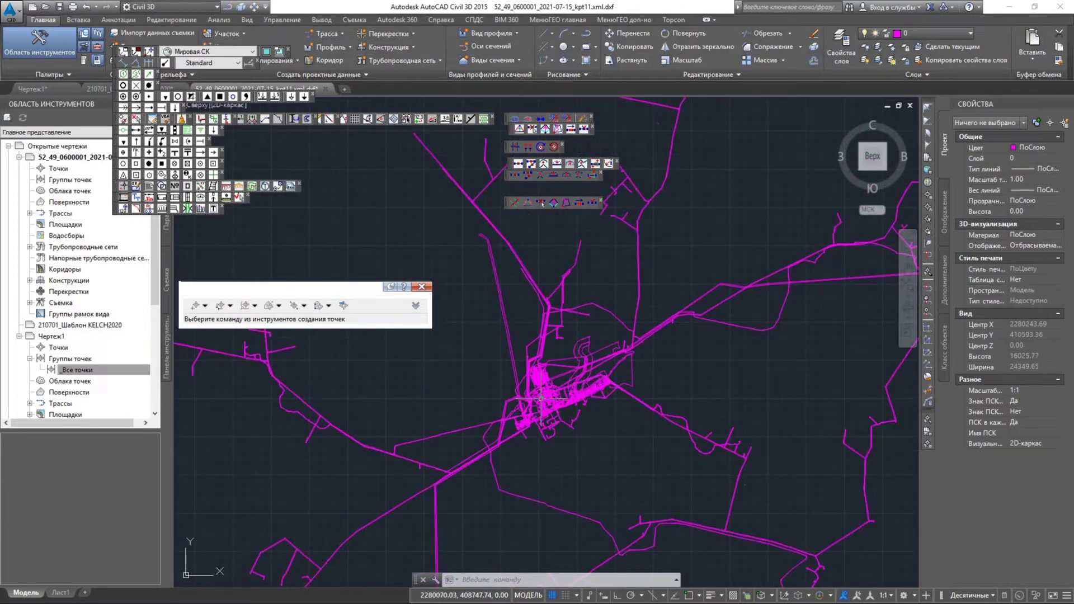
{"action": "middle_click", "coordinate": [567, 419]}
{"action": "middle_click", "coordinate": [567, 420]}
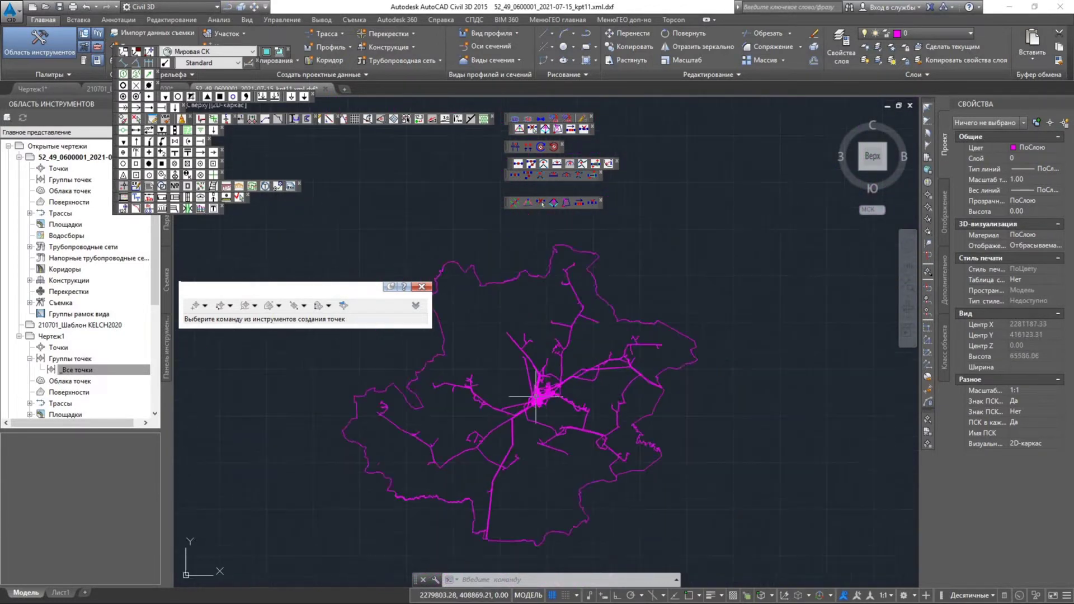
- Select the entire magenta cadastral plan and copy it to the clipboard
{"action": "middle_click", "coordinate": [637, 445]}
{"action": "middle_click", "coordinate": [637, 444]}
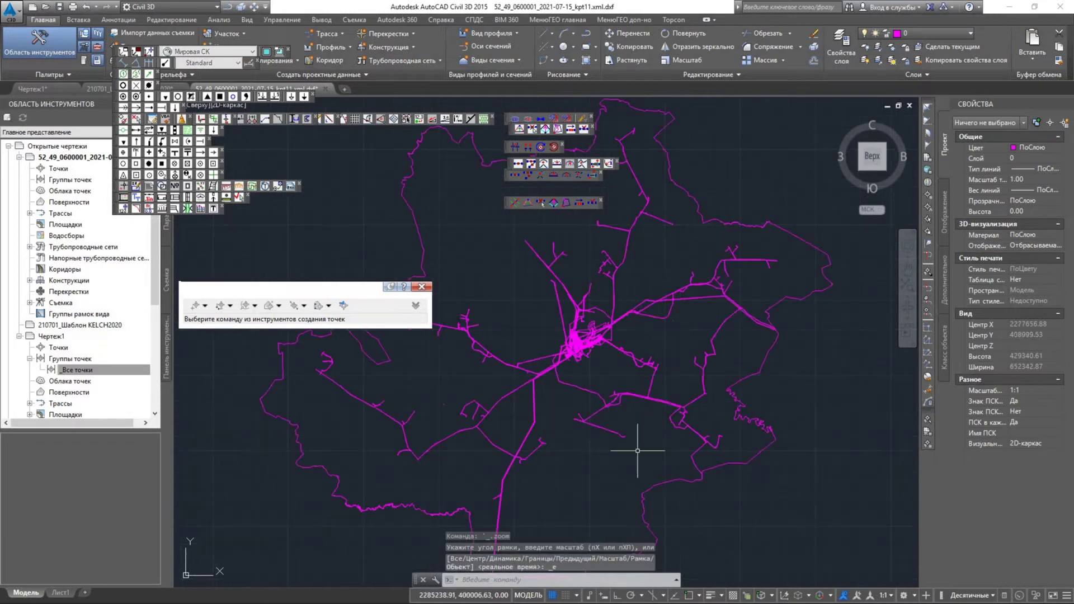
{"action": "scroll", "coordinate": [643, 453], "scroll_direction": "down", "scroll_amount": 10}
{"action": "left_click", "coordinate": [657, 466]}
{"action": "left_click", "coordinate": [574, 403]}
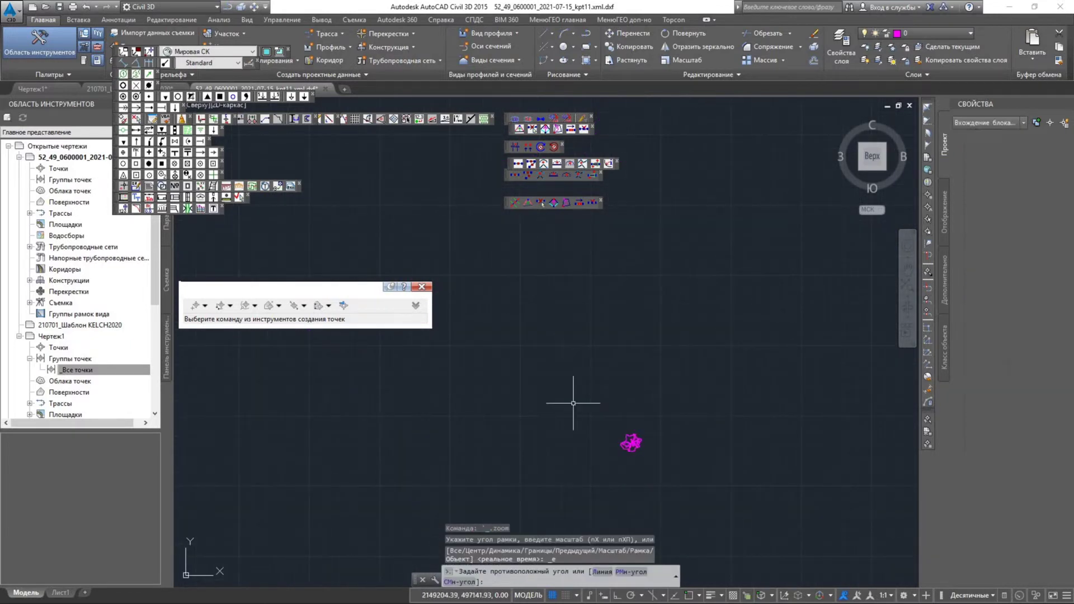
{"action": "right_click", "coordinate": [592, 425]}
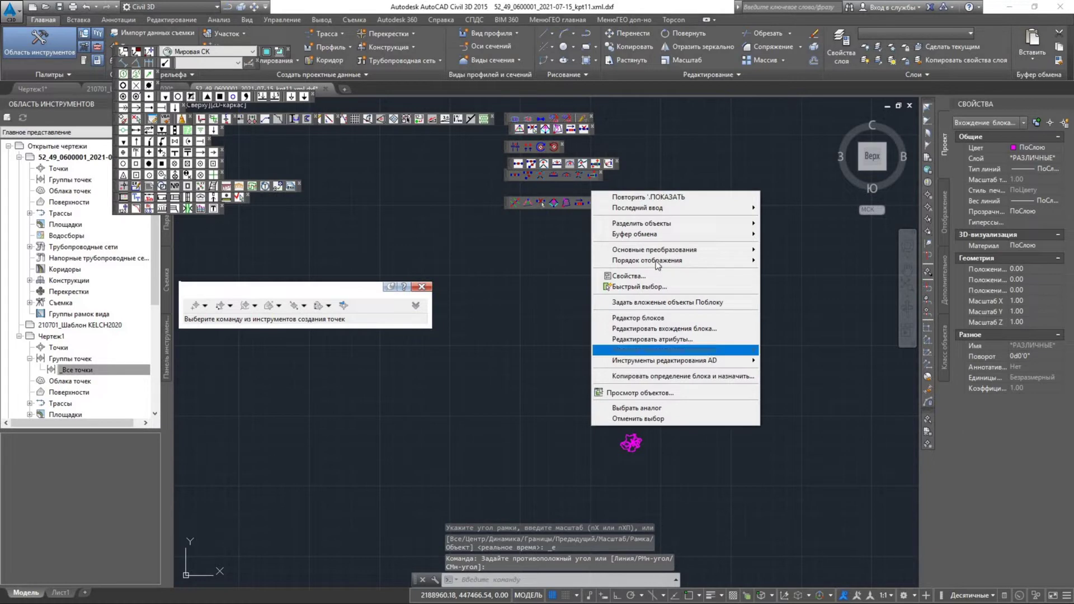
{"action": "left_click", "coordinate": [800, 235]}
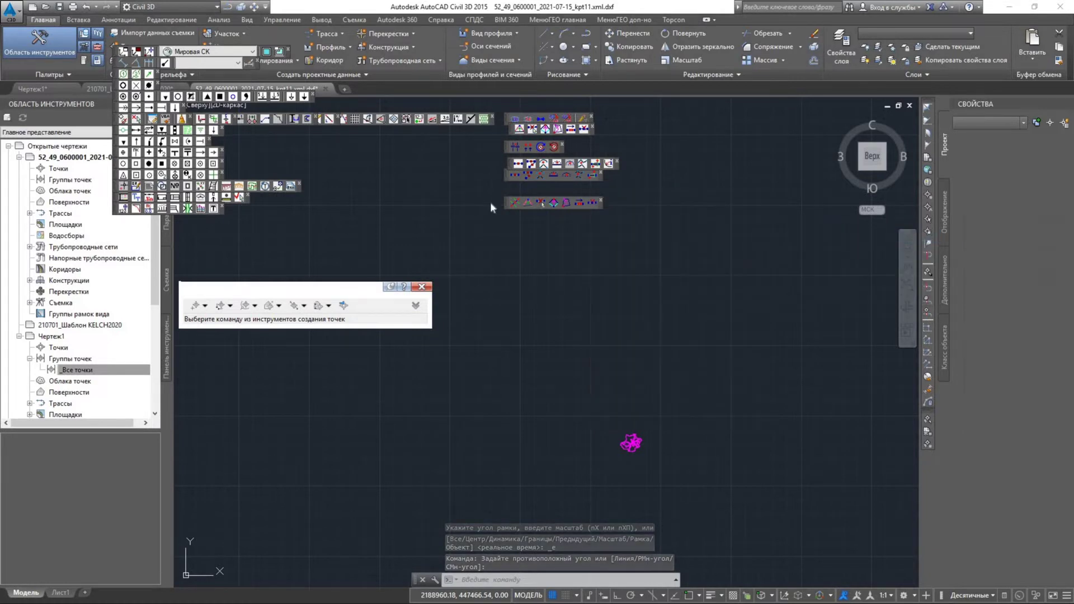
- Switch to the drawing 210701_Шаблон KELCH2020 and paste the cadastral plan at its original coordinates, accepting the AD-object version notice
{"action": "left_click", "coordinate": [102, 89]}
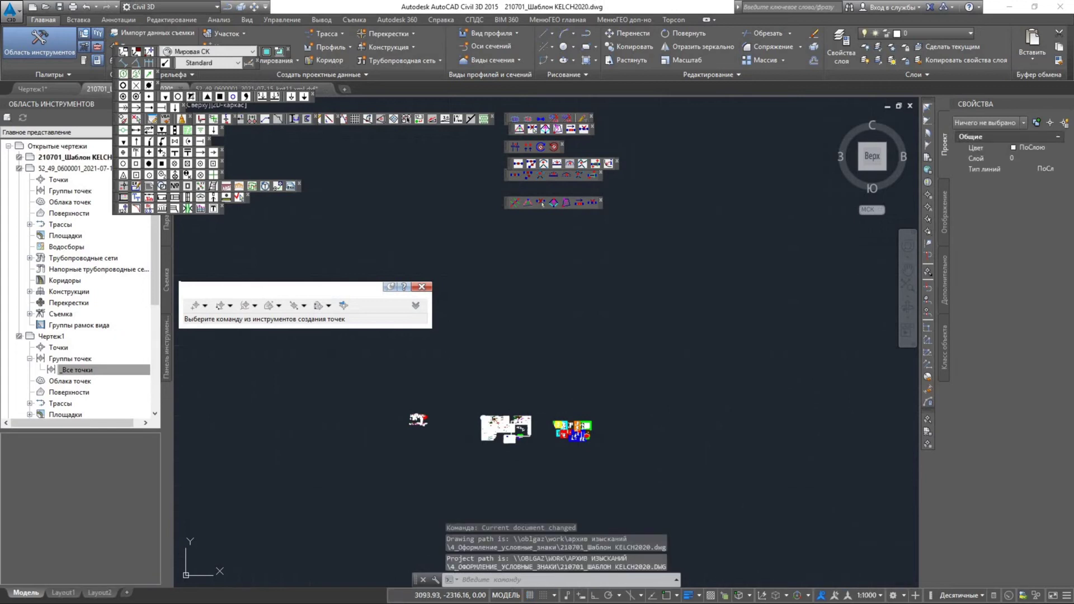
{"action": "right_click", "coordinate": [618, 383]}
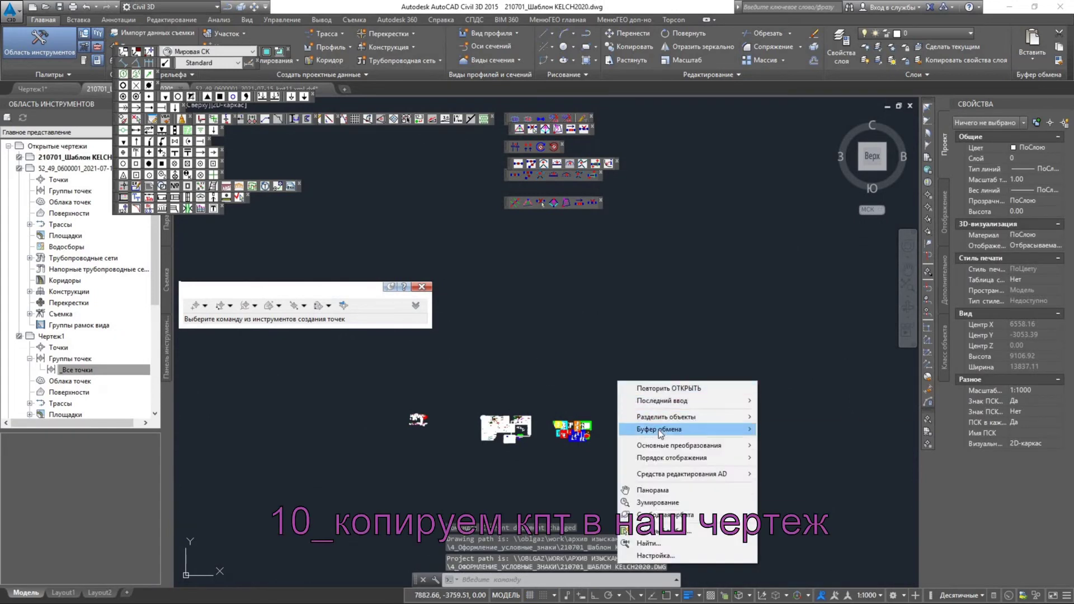
{"action": "mouse_move", "coordinate": [660, 431]}
{"action": "left_click", "coordinate": [816, 492]}
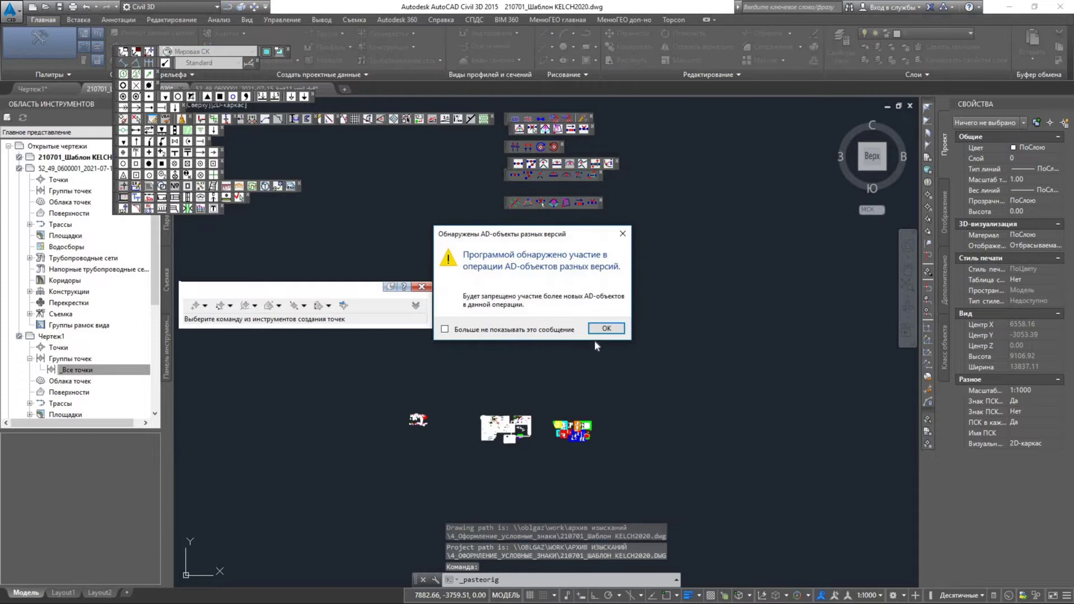
{"action": "left_click", "coordinate": [604, 329]}
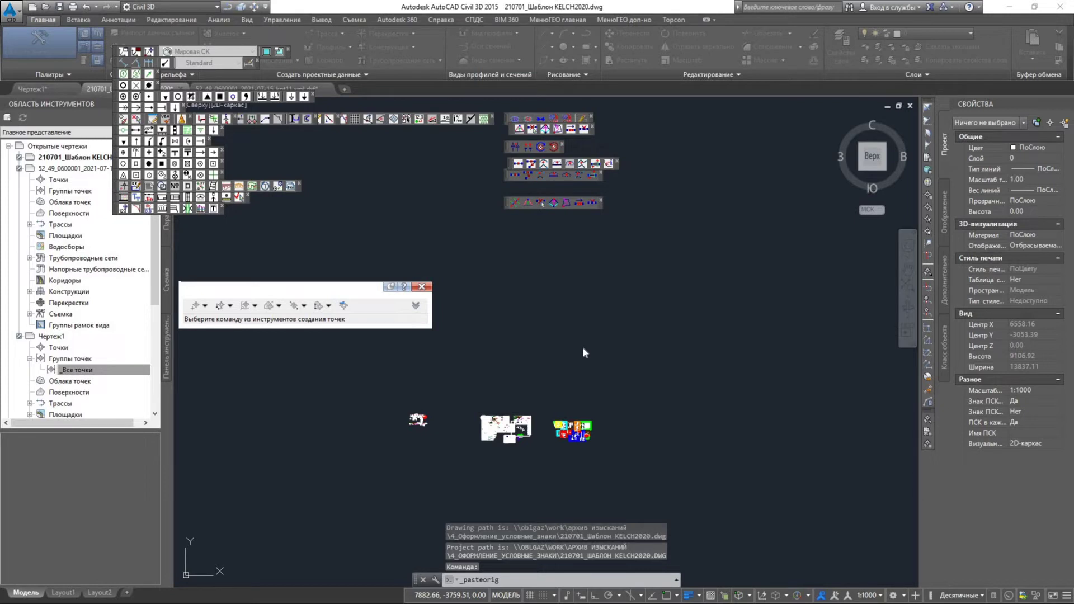
{"action": "left_click", "coordinate": [582, 348]}
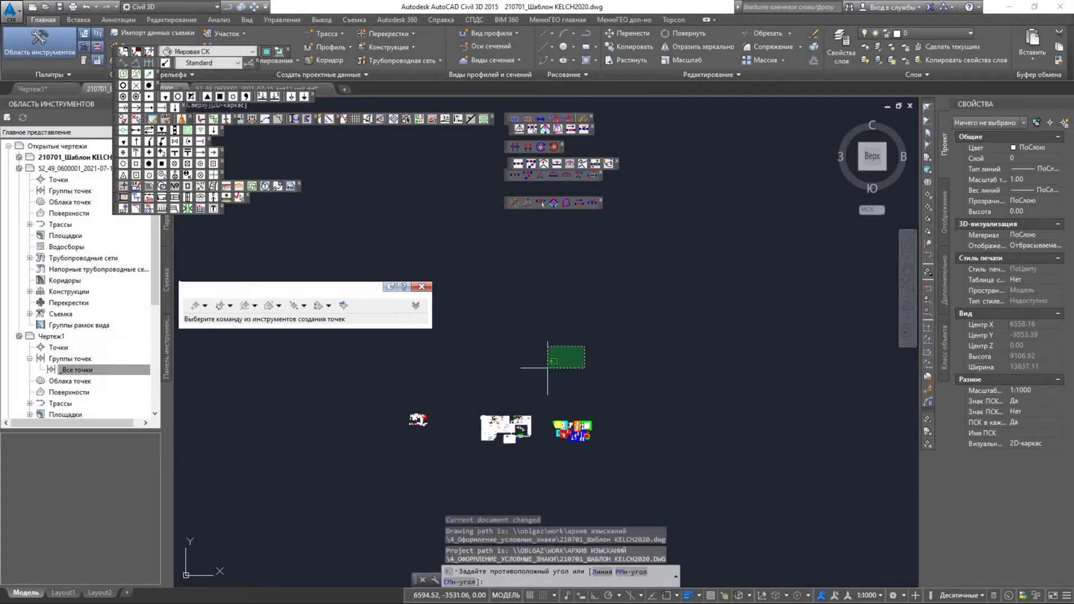
{"action": "key", "text": "Escape"}
{"action": "middle_click", "coordinate": [543, 375]}
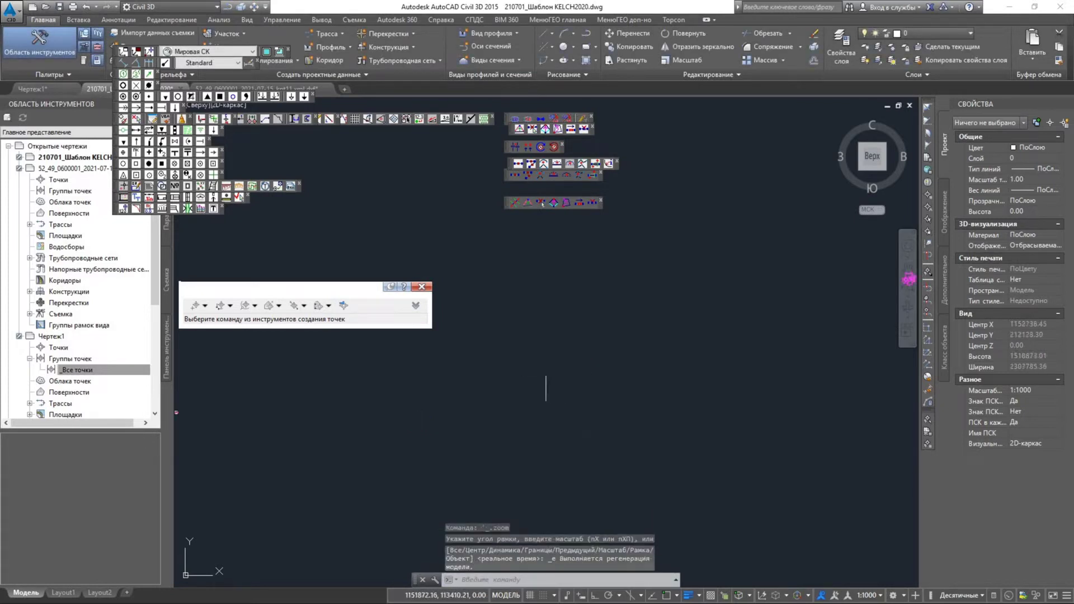
{"action": "key", "text": "Escape"}
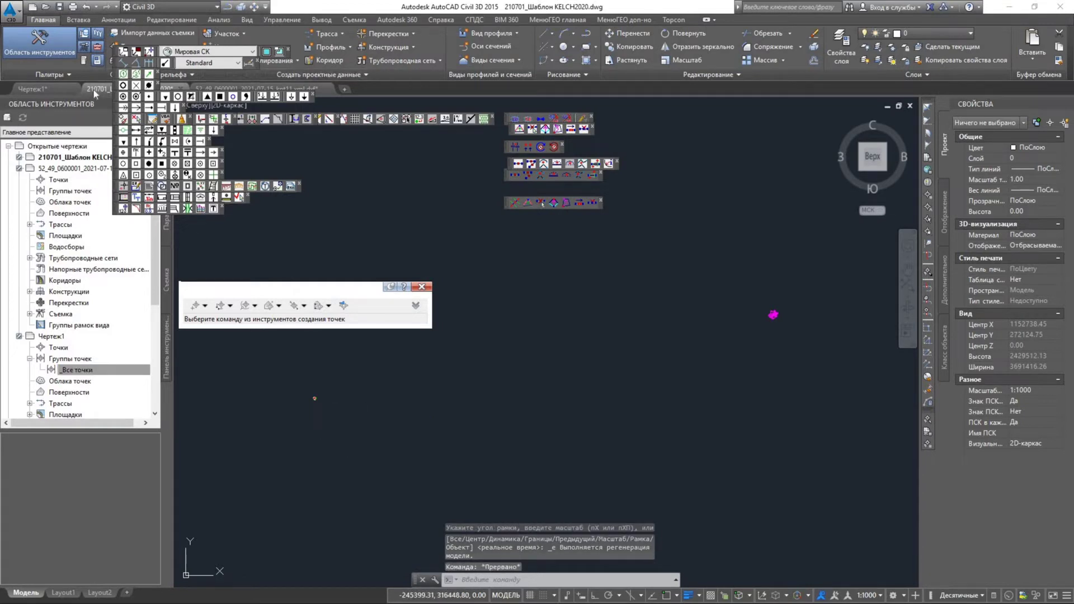
- Switch to the drawing Чертеж1 and examine the properties of the number text, elevation text and point object at survey point 176
{"action": "left_click", "coordinate": [45, 89]}
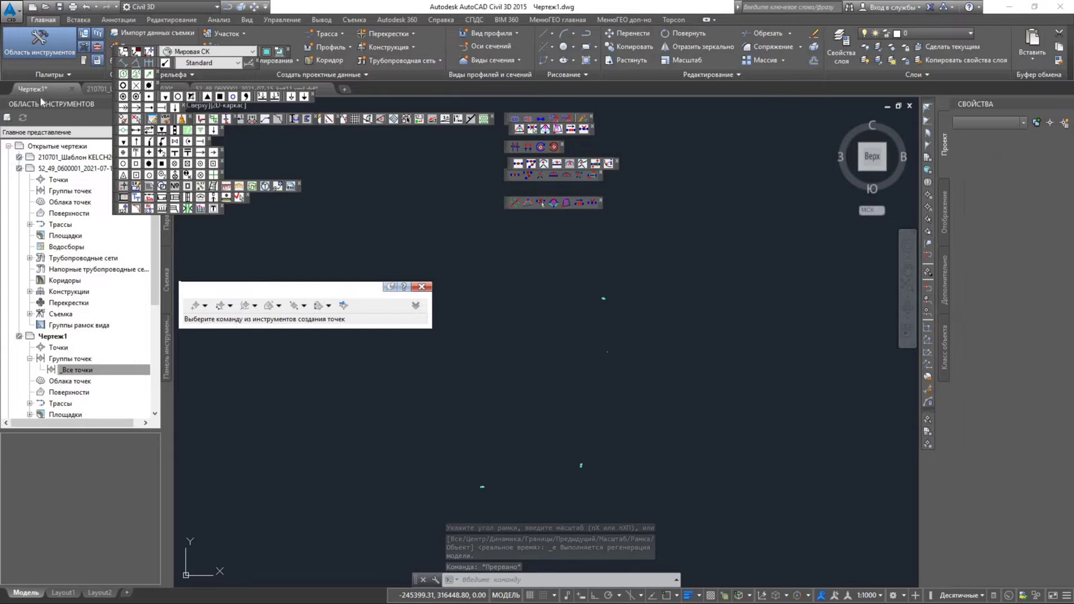
{"action": "scroll", "coordinate": [582, 466], "scroll_direction": "up", "scroll_amount": 8}
{"action": "scroll", "coordinate": [457, 448], "scroll_direction": "down", "scroll_amount": 2}
{"action": "mouse_move", "coordinate": [458, 448]}
{"action": "middle_mouse_down"}
{"action": "mouse_move", "coordinate": [491, 373]}
{"action": "mouse_move", "coordinate": [498, 409]}
{"action": "middle_mouse_up"}
{"action": "left_click", "coordinate": [507, 380]}
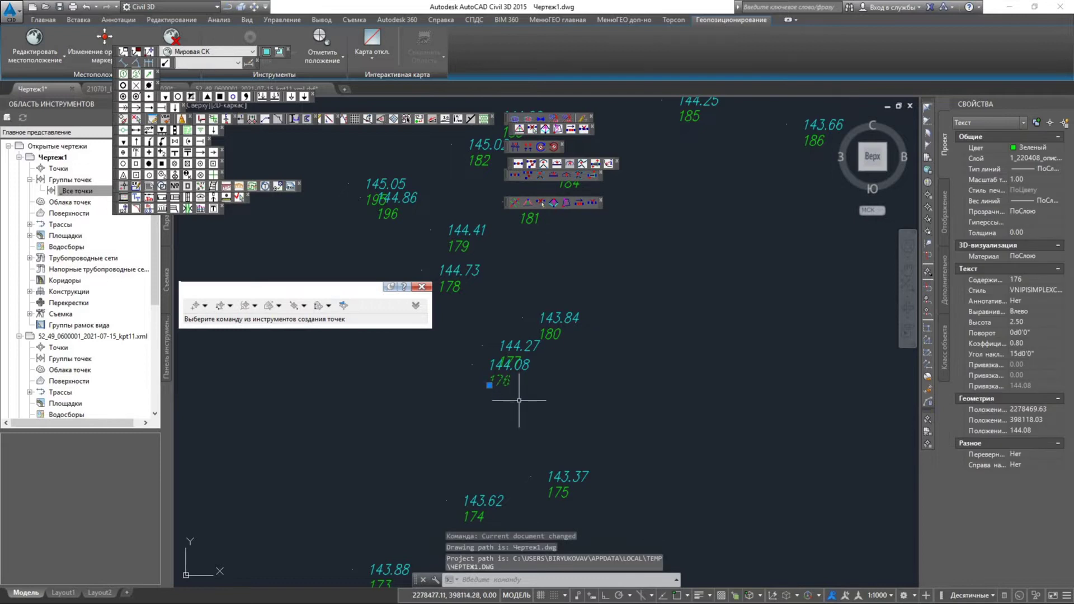
{"action": "key", "text": "Escape"}
{"action": "key", "text": "Escape"}
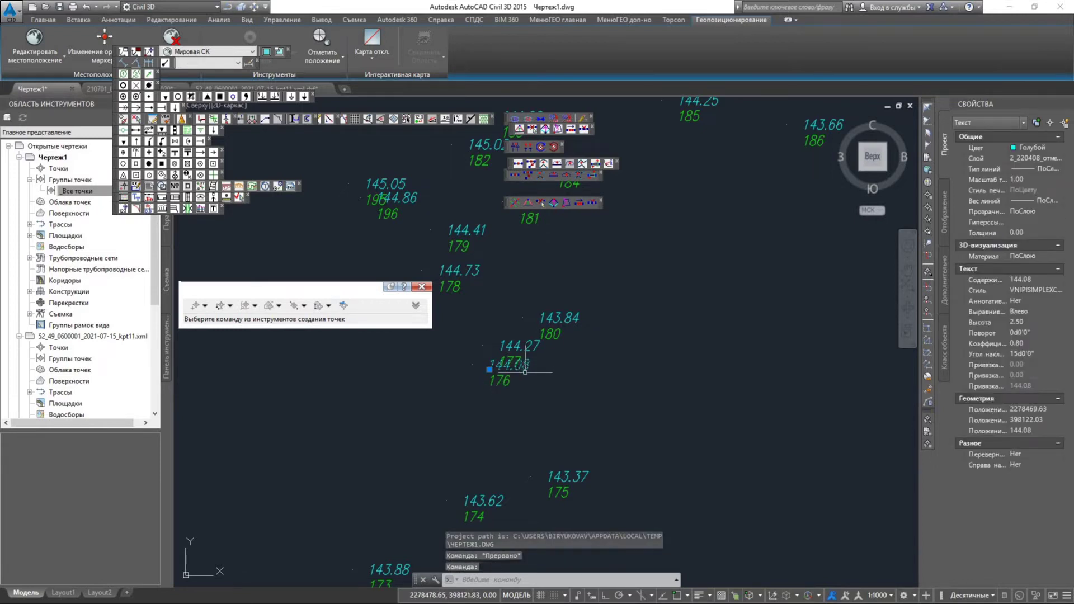
{"action": "left_click", "coordinate": [472, 364]}
{"action": "left_click", "coordinate": [444, 386]}
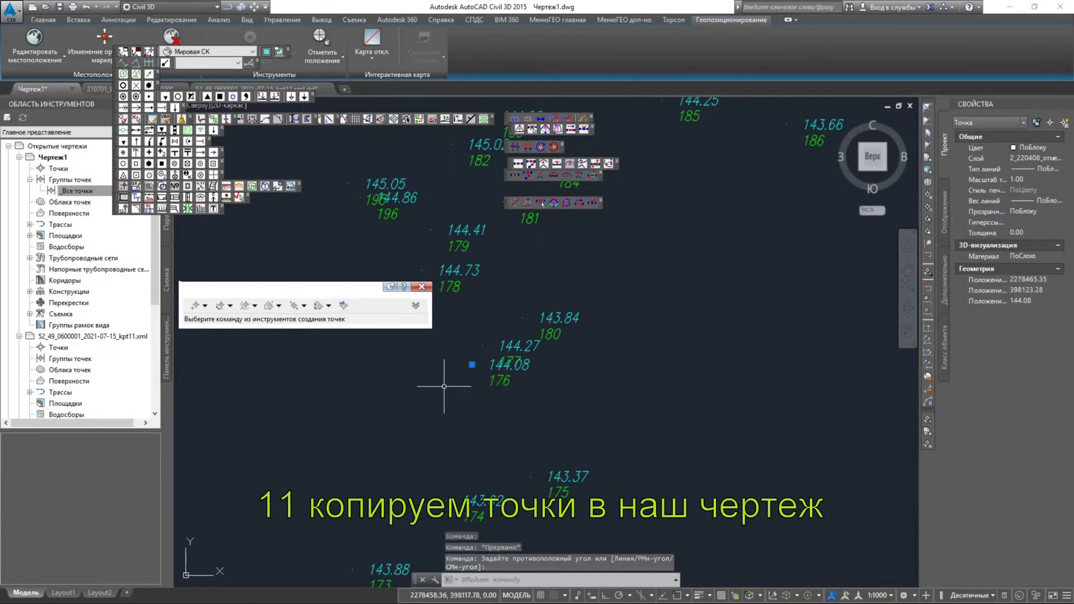
{"action": "key", "text": "Escape"}
{"action": "middle_click_drag", "start_coordinate": [454, 415], "coordinate": [449, 418]}
{"action": "scroll", "coordinate": [439, 422], "scroll_direction": "down", "scroll_amount": 5}
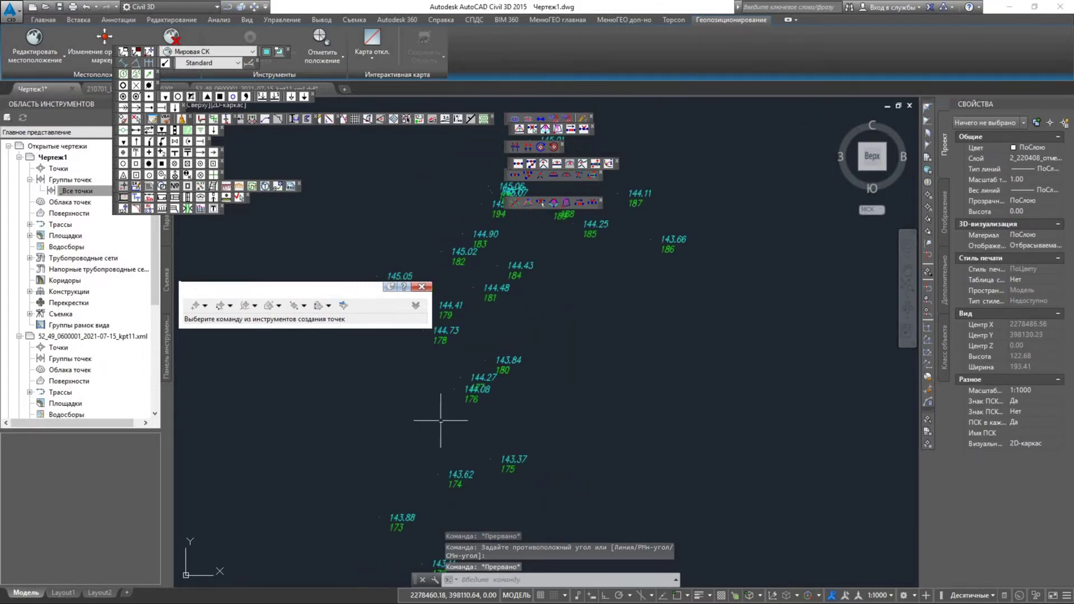
- Select all survey points and their texts in Чертеж1 and cut them to the clipboard
{"action": "middle_click", "coordinate": [479, 445]}
{"action": "middle_click", "coordinate": [479, 446]}
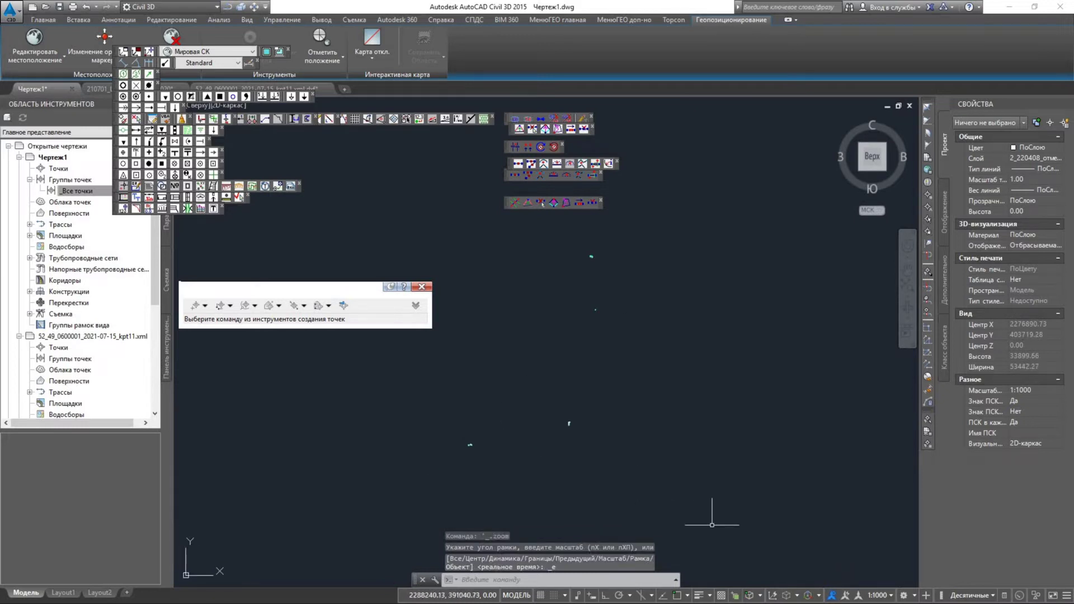
{"action": "left_click", "coordinate": [730, 551]}
{"action": "middle_click_drag", "start_coordinate": [515, 401], "coordinate": [599, 335]}
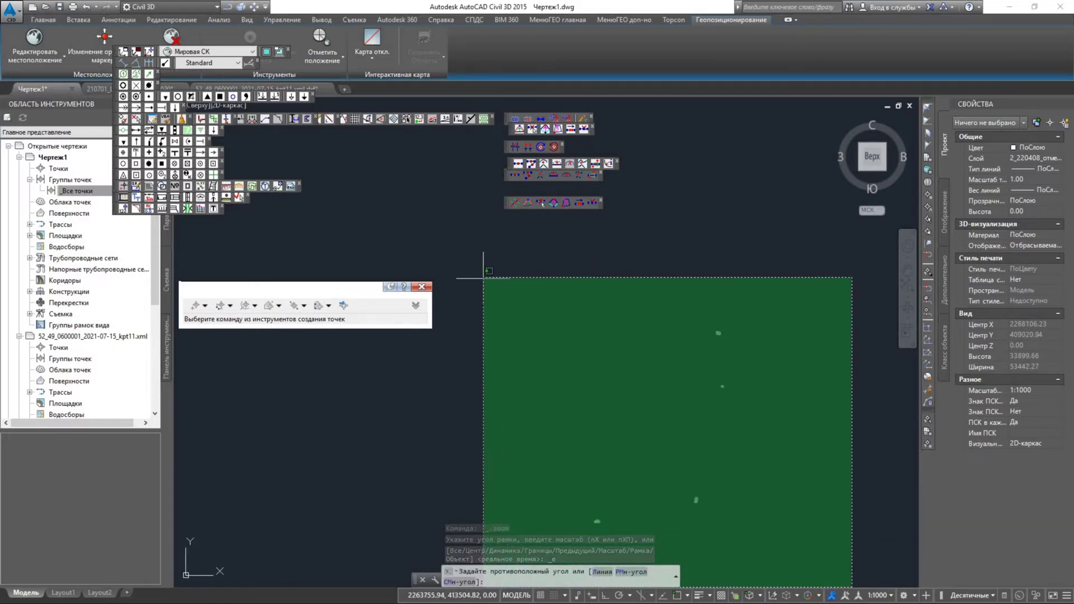
{"action": "left_click", "coordinate": [503, 292]}
{"action": "middle_click_drag", "start_coordinate": [571, 420], "coordinate": [487, 374]}
{"action": "right_click", "coordinate": [599, 430]}
{"action": "mouse_move", "coordinate": [643, 432]}
{"action": "left_click", "coordinate": [699, 434]}
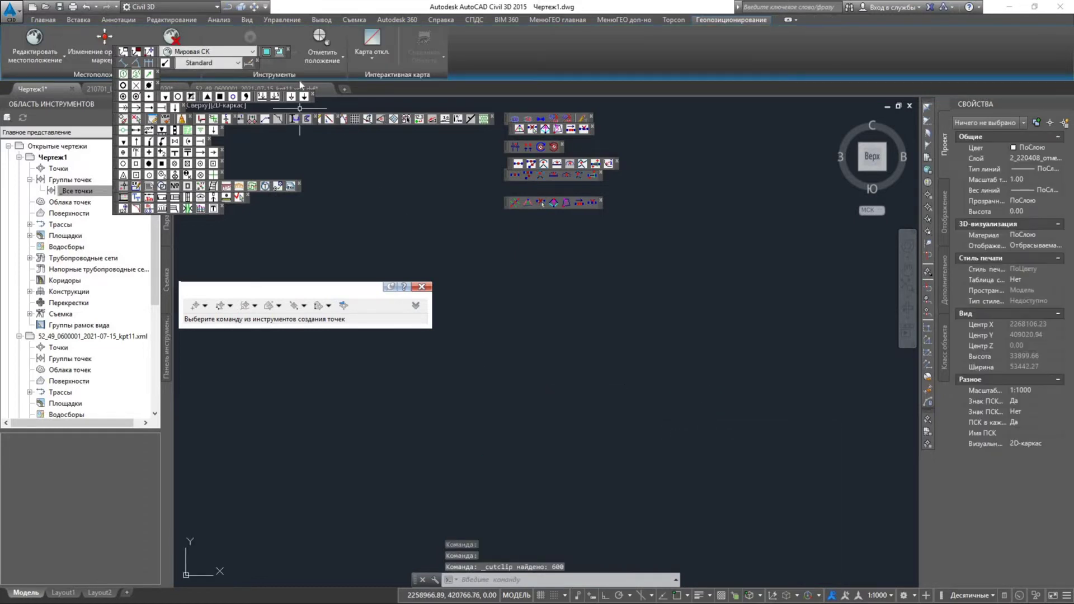
- Switch to 210701_Шаблон KELCH2020 and paste the survey points at their original coordinates, accepting the AD-object version notice and suppressing it for the future
{"action": "mouse_move", "coordinate": [315, 93]}
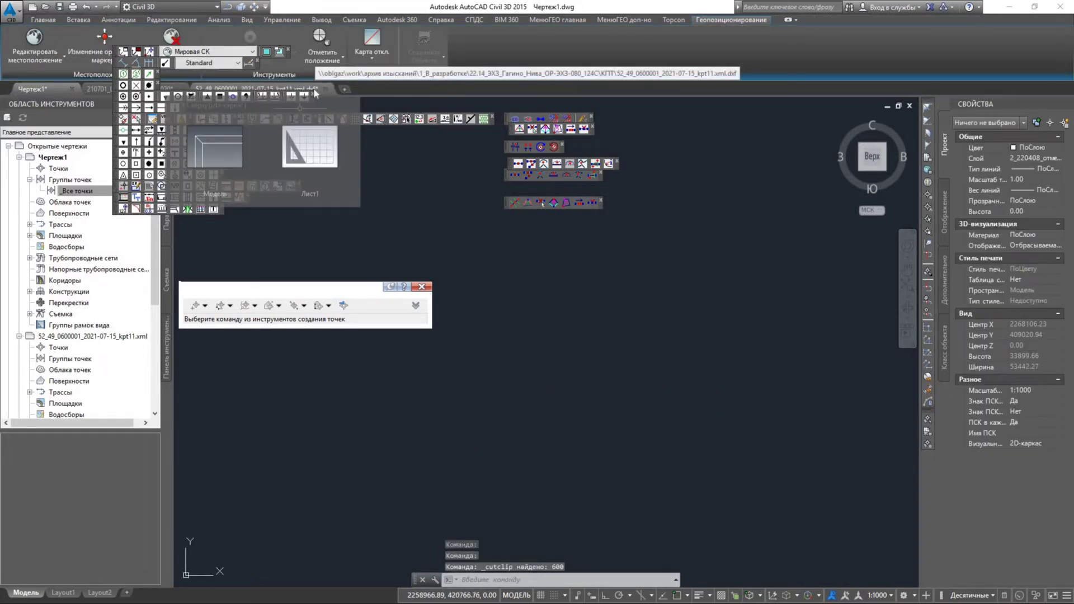
{"action": "left_click", "coordinate": [176, 90]}
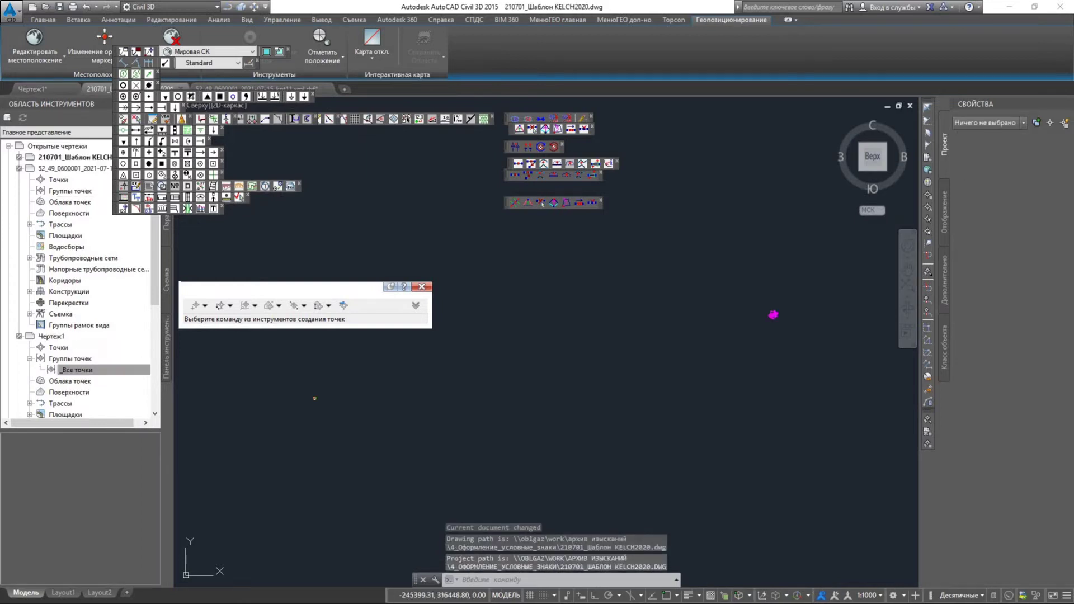
{"action": "right_click", "coordinate": [583, 337]}
{"action": "mouse_move", "coordinate": [652, 390]}
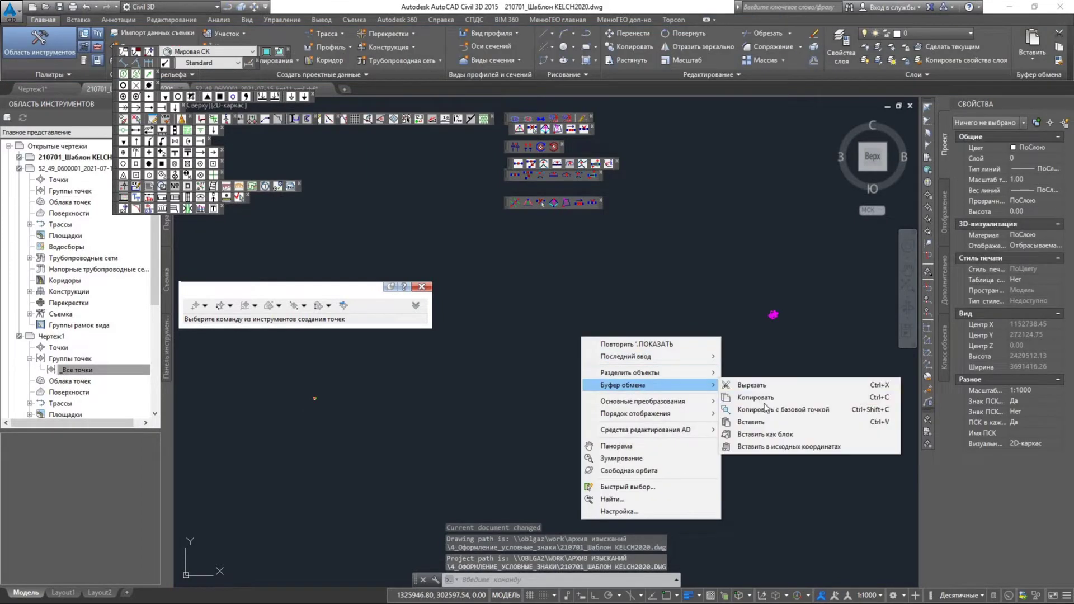
{"action": "left_click", "coordinate": [775, 447]}
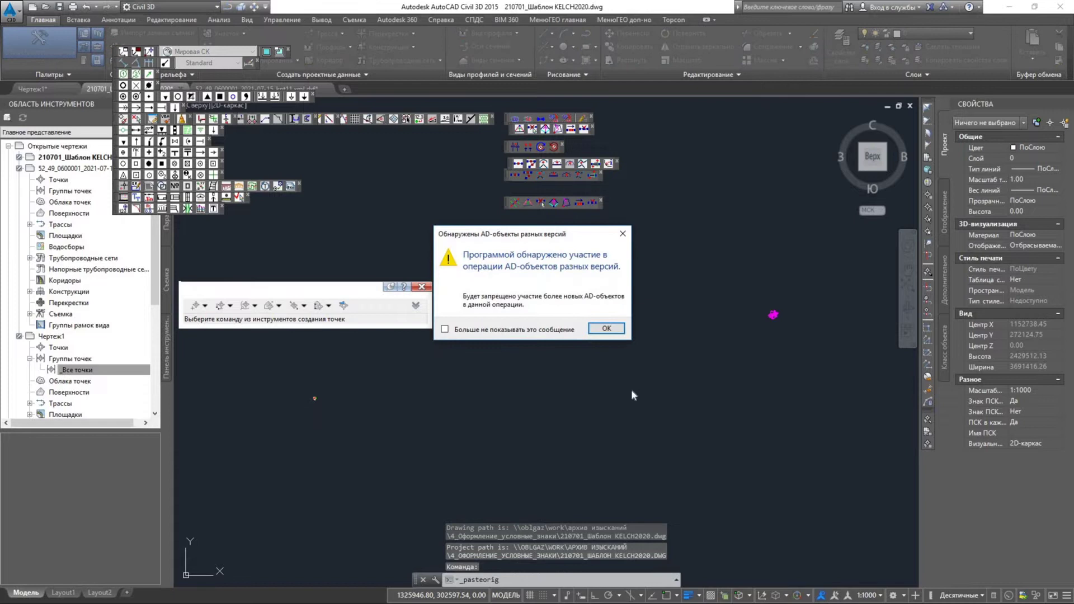
{"action": "left_click", "coordinate": [609, 329]}
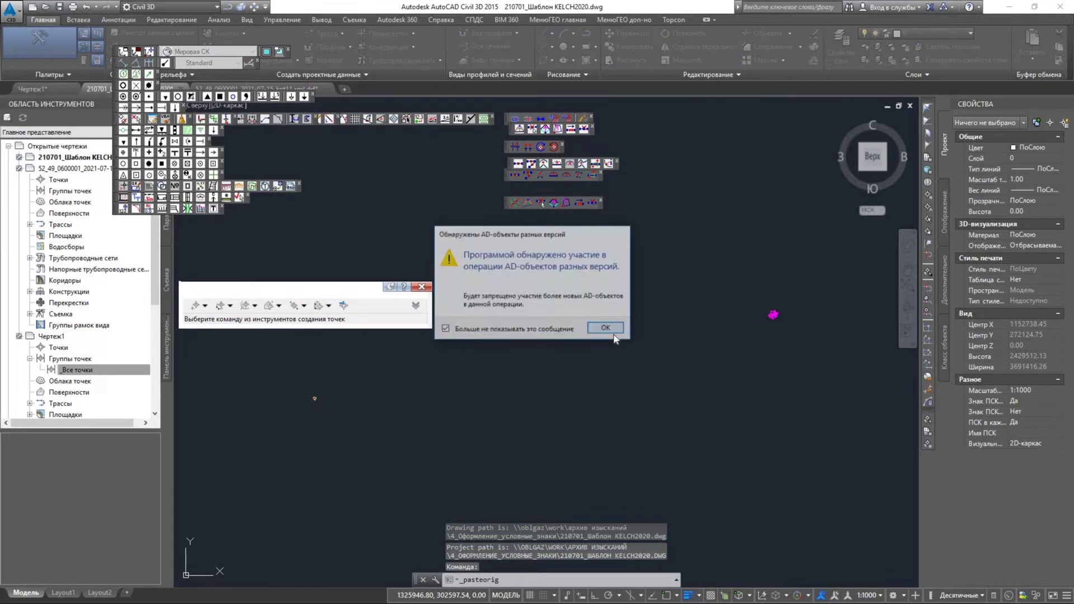
- Examine how the pasted survey points lie over the magenta parcels of the central settlement
{"action": "scroll", "coordinate": [465, 420], "scroll_direction": "down", "scroll_amount": 2}
{"action": "scroll", "coordinate": [673, 362], "scroll_direction": "up", "scroll_amount": 6}
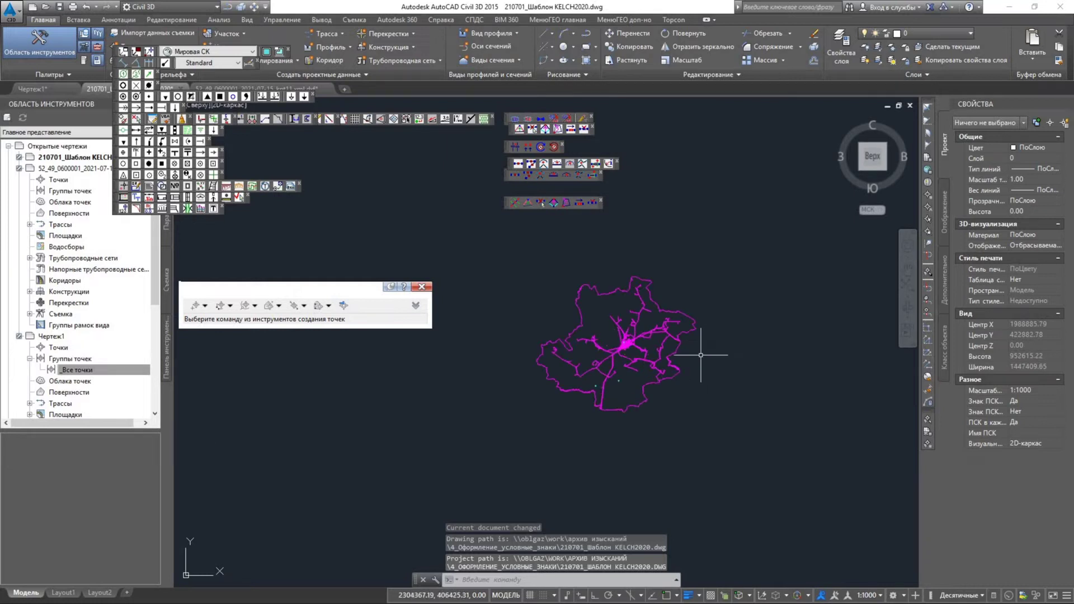
{"action": "scroll", "coordinate": [608, 359], "scroll_direction": "up", "scroll_amount": 20}
{"action": "scroll", "coordinate": [575, 420], "scroll_direction": "down", "scroll_amount": 12}
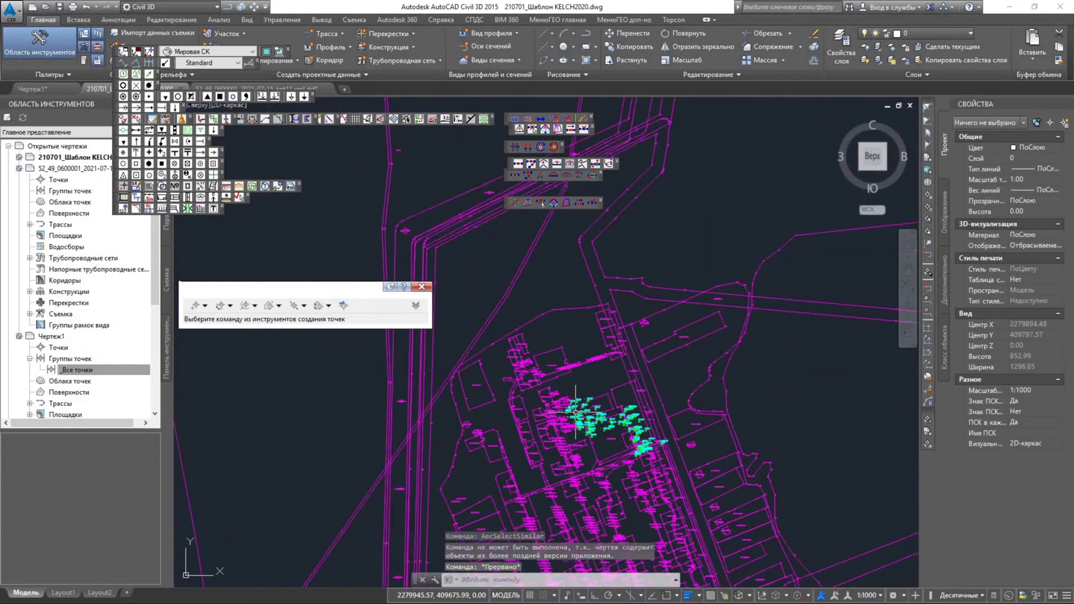
{"action": "scroll", "coordinate": [575, 413], "scroll_direction": "down", "scroll_amount": 3}
- Select the interior of the cadastral district together with all survey points using a large selection window
{"action": "left_click", "coordinate": [494, 369]}
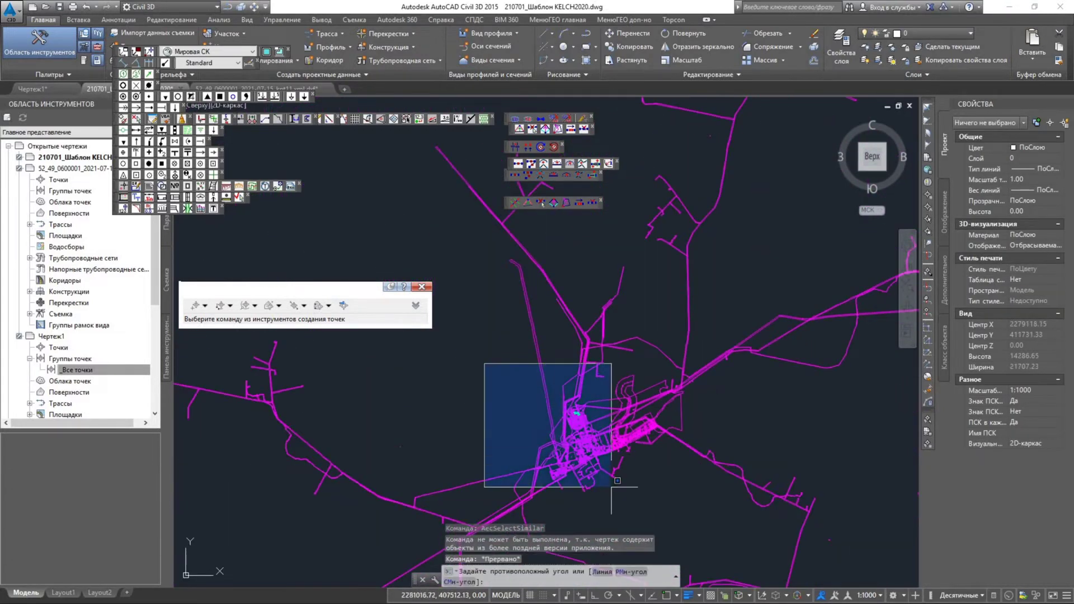
{"action": "middle_click_drag", "start_coordinate": [678, 481], "coordinate": [654, 431]}
{"action": "scroll", "coordinate": [689, 497], "scroll_direction": "down", "scroll_amount": 5}
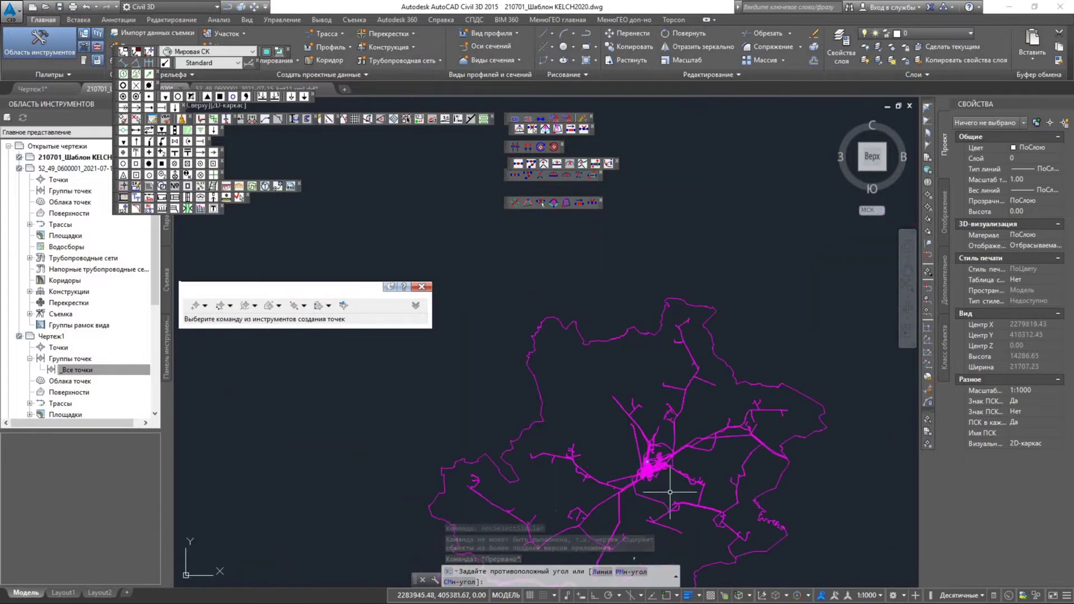
{"action": "scroll", "coordinate": [679, 498], "scroll_direction": "up", "scroll_amount": 1}
{"action": "middle_click_drag", "start_coordinate": [679, 498], "coordinate": [576, 412]}
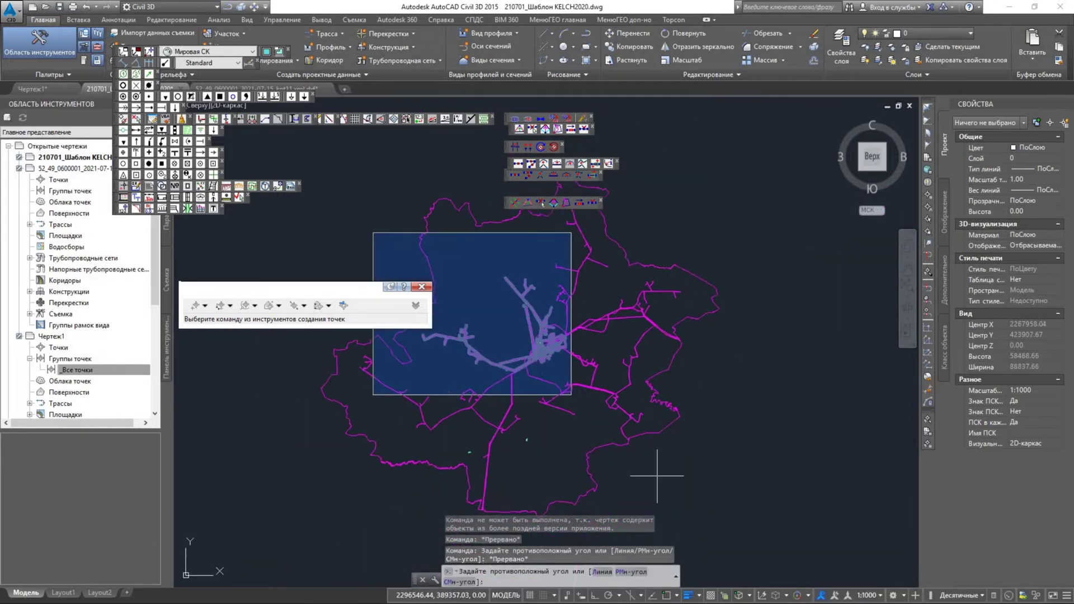
{"action": "left_click", "coordinate": [686, 509]}
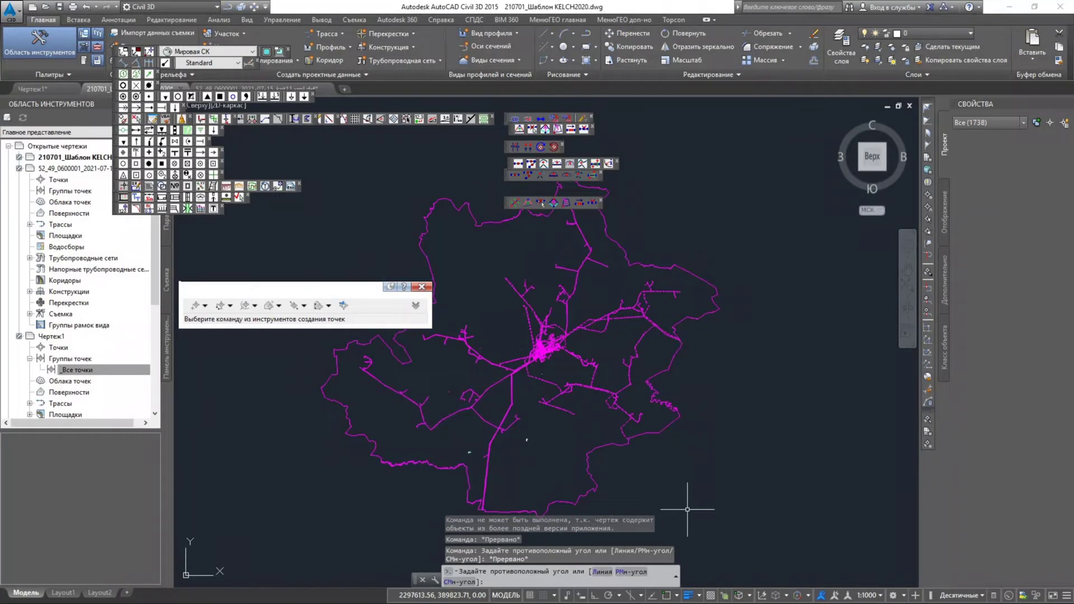
- Reduce the current selection with Quick Select to all objects of type Точка, using the operator Выбрать все
{"action": "right_click", "coordinate": [568, 428]}
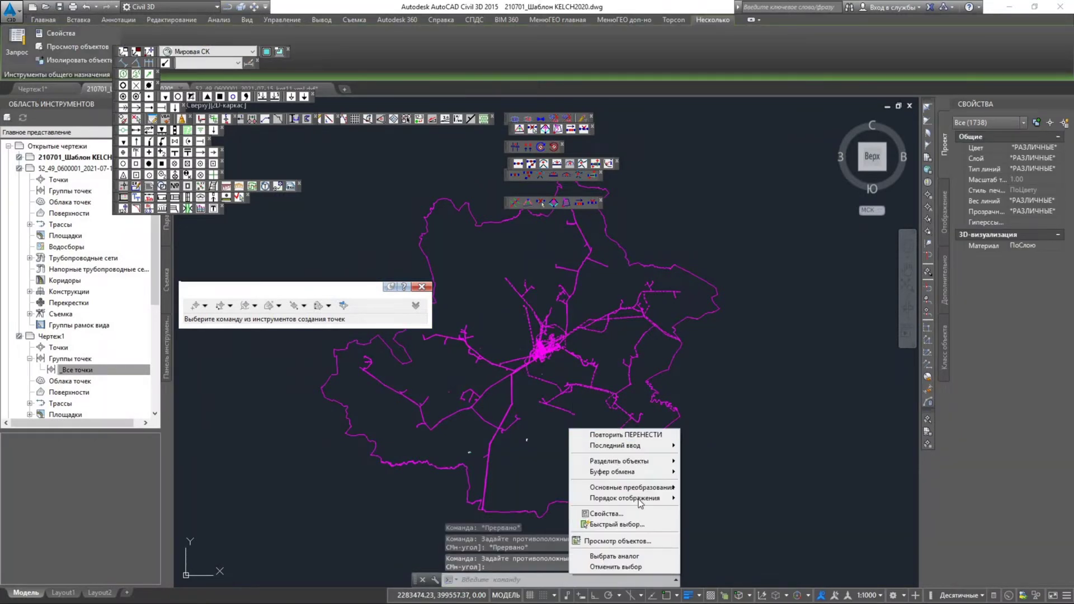
{"action": "left_click", "coordinate": [647, 526]}
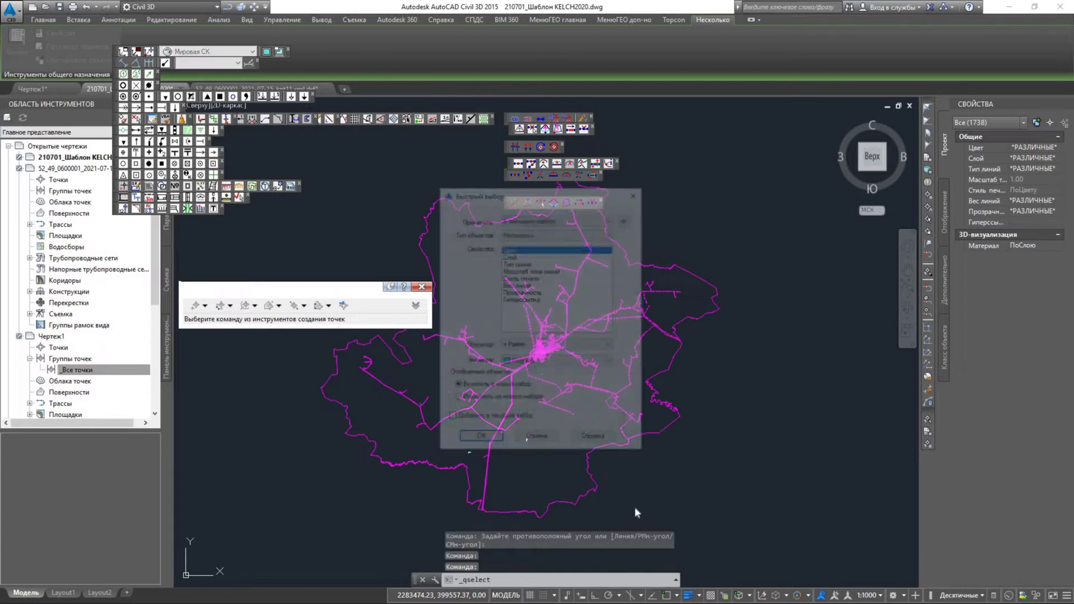
{"action": "left_click", "coordinate": [531, 234]}
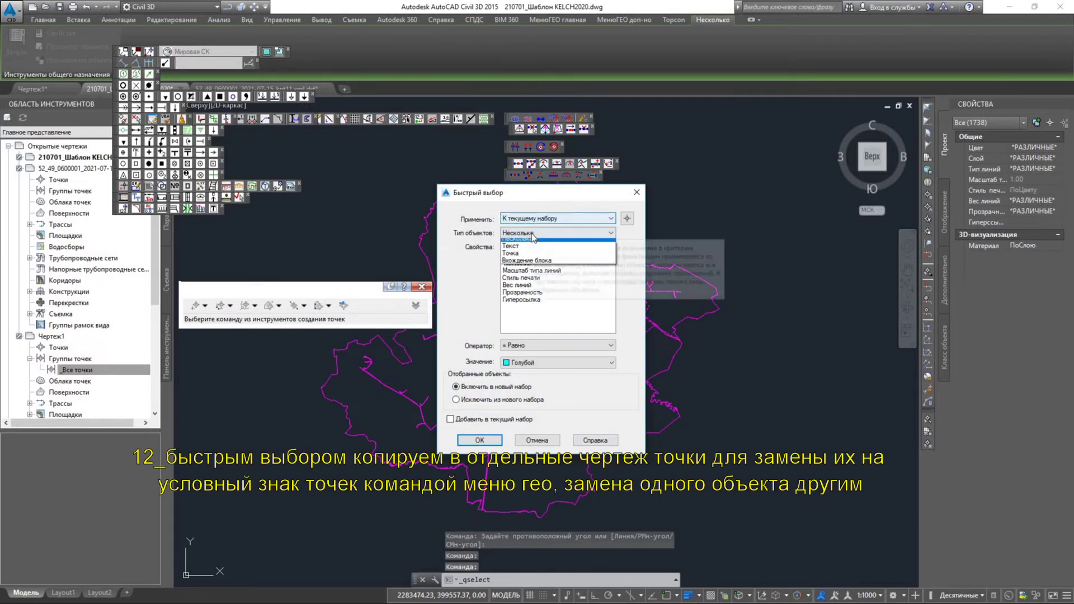
{"action": "left_click", "coordinate": [531, 242]}
{"action": "left_click", "coordinate": [558, 347]}
{"action": "left_click", "coordinate": [558, 356]}
{"action": "left_click", "coordinate": [556, 363]}
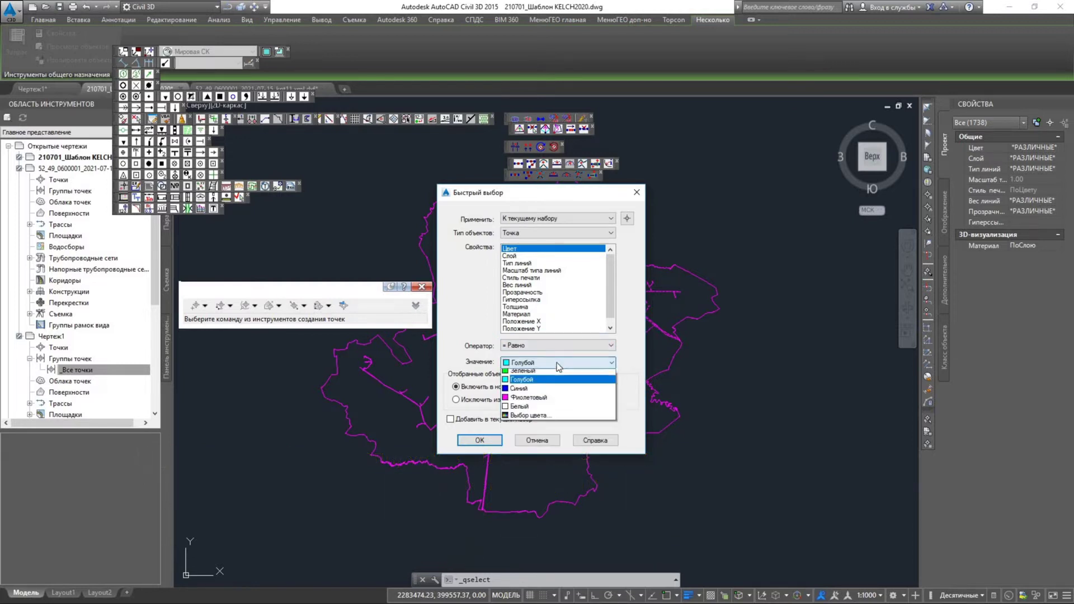
{"action": "left_click", "coordinate": [555, 344]}
{"action": "left_click", "coordinate": [557, 344]}
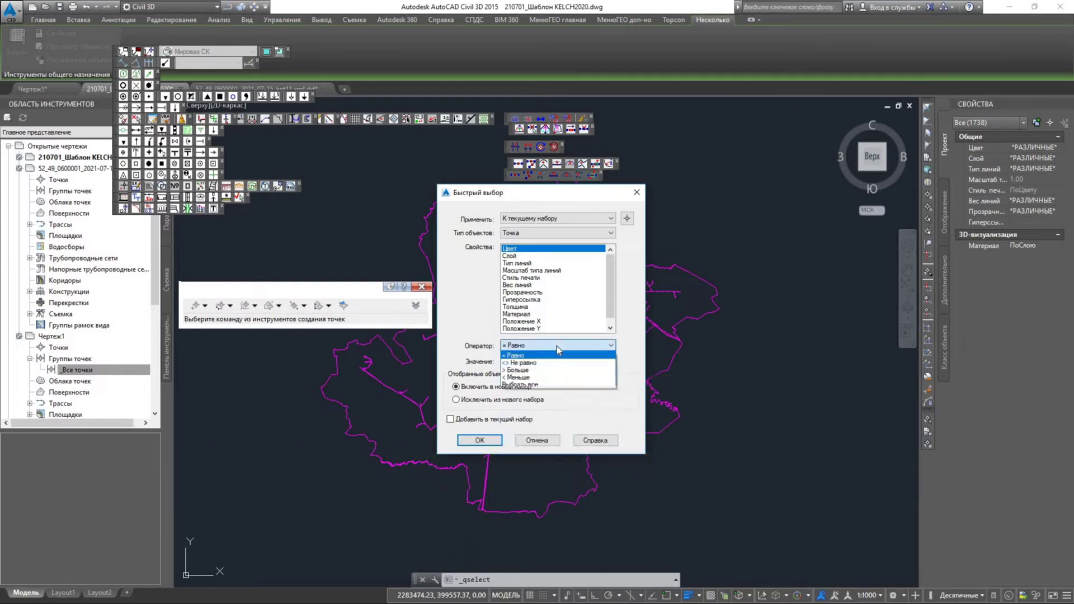
{"action": "left_click", "coordinate": [559, 385]}
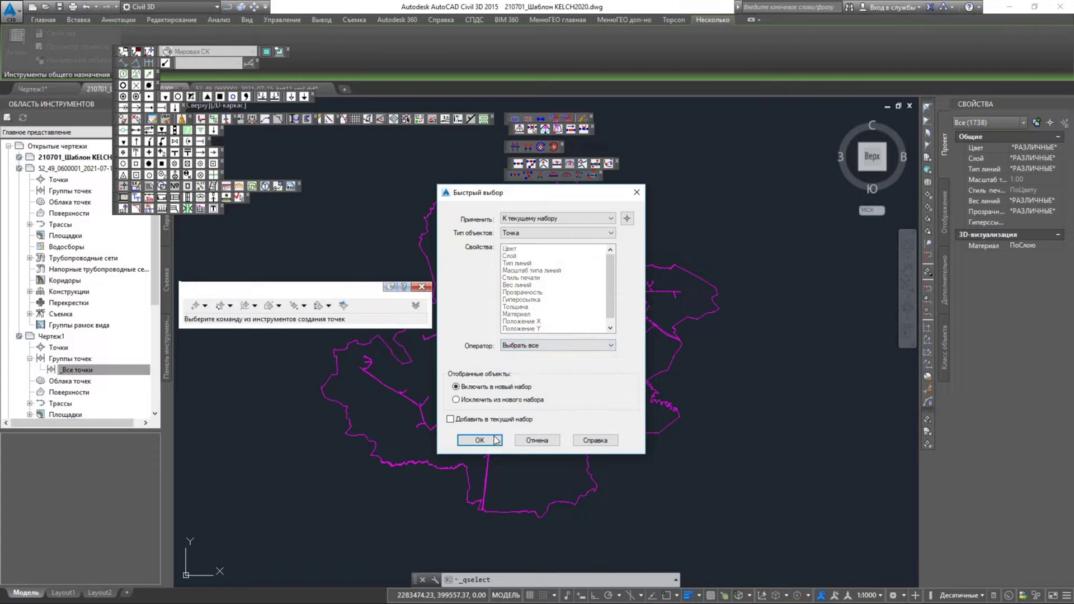
{"action": "left_click", "coordinate": [495, 439]}
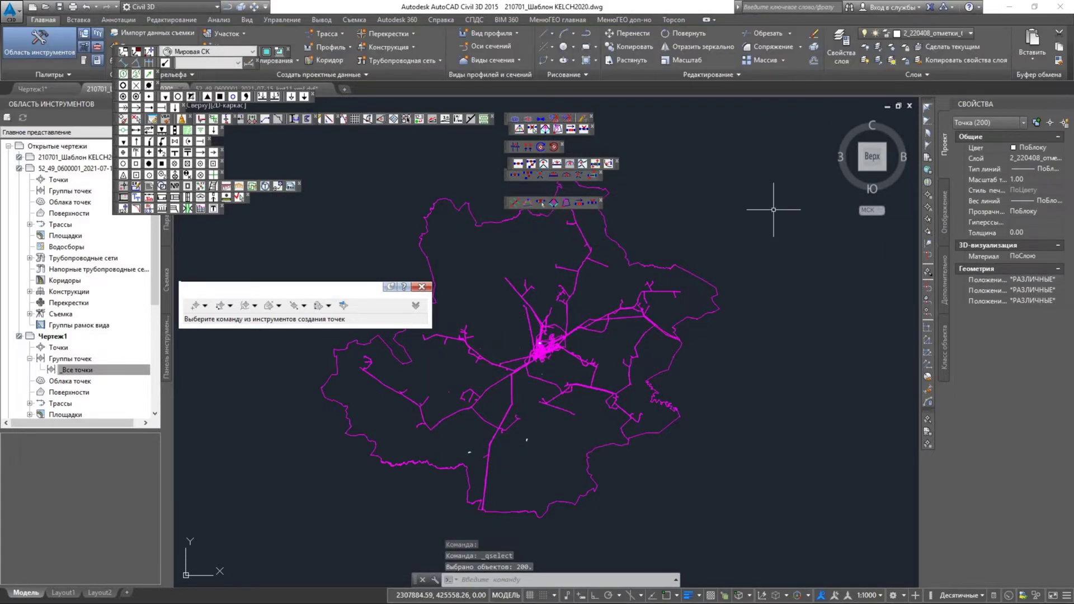
- Copy the selected point objects to the clipboard
{"action": "right_click", "coordinate": [614, 348]}
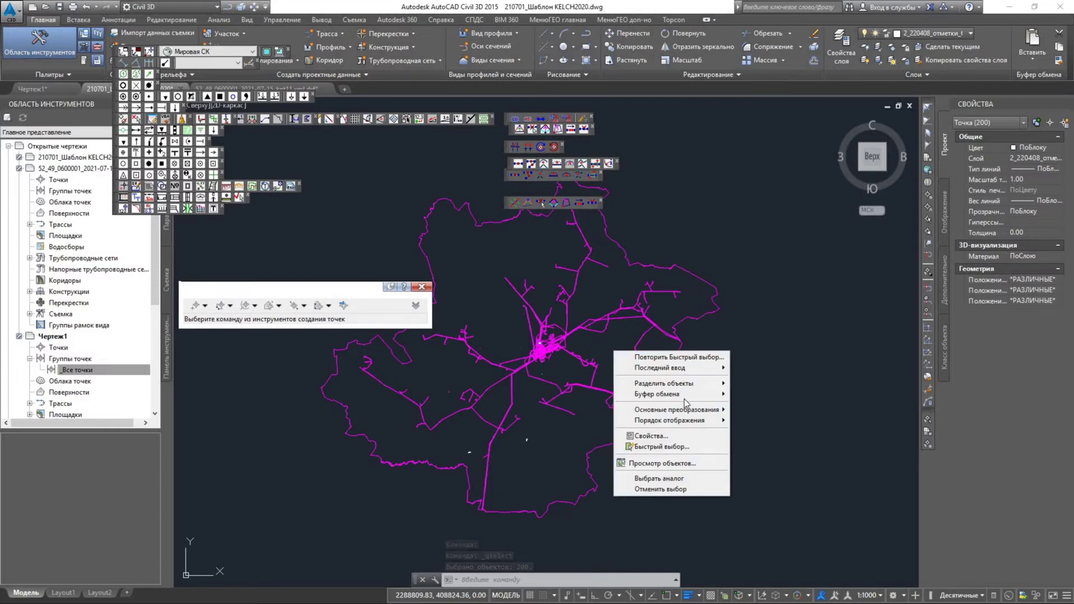
{"action": "mouse_move", "coordinate": [710, 397]}
{"action": "left_click", "coordinate": [766, 407]}
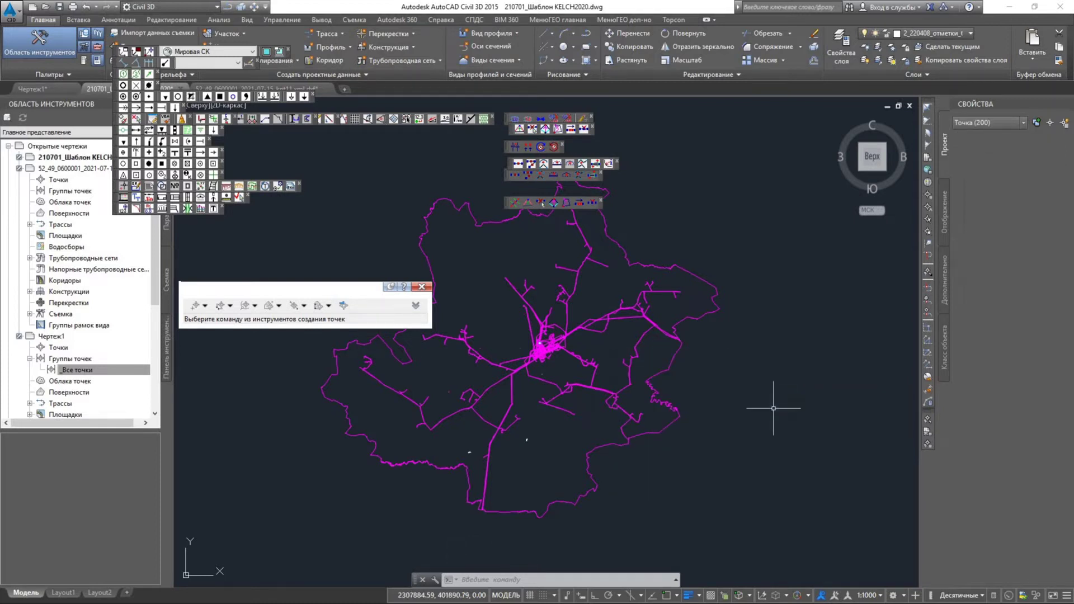
- Switch to the emptied drawing Чертеж1, paste the point objects at their original coordinates and fit them in view
{"action": "left_click", "coordinate": [53, 88]}
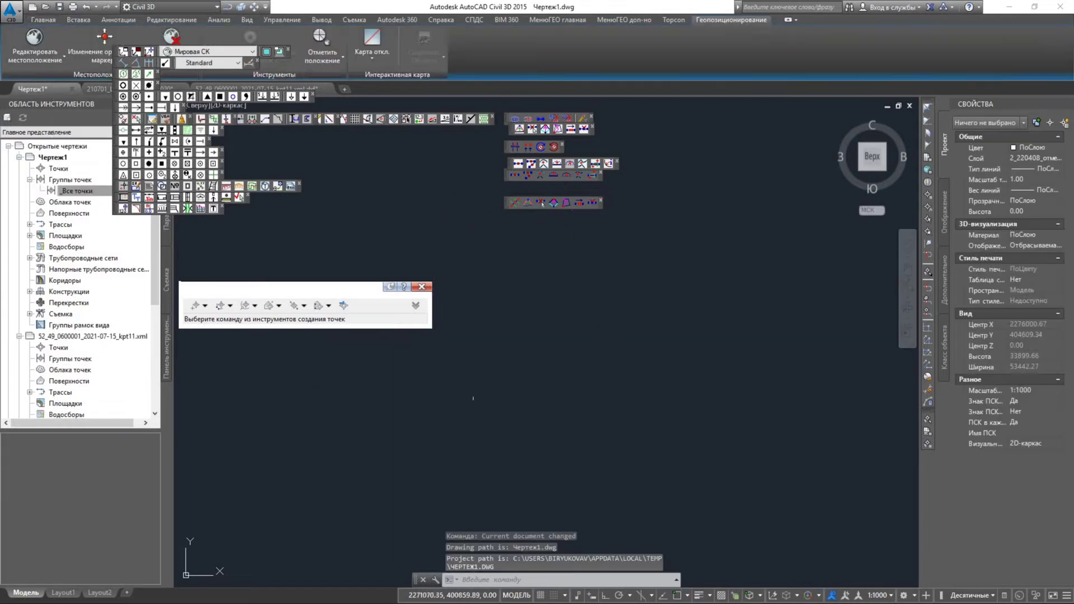
{"action": "middle_click", "coordinate": [476, 398]}
{"action": "middle_click", "coordinate": [476, 398]}
{"action": "right_click", "coordinate": [479, 399]}
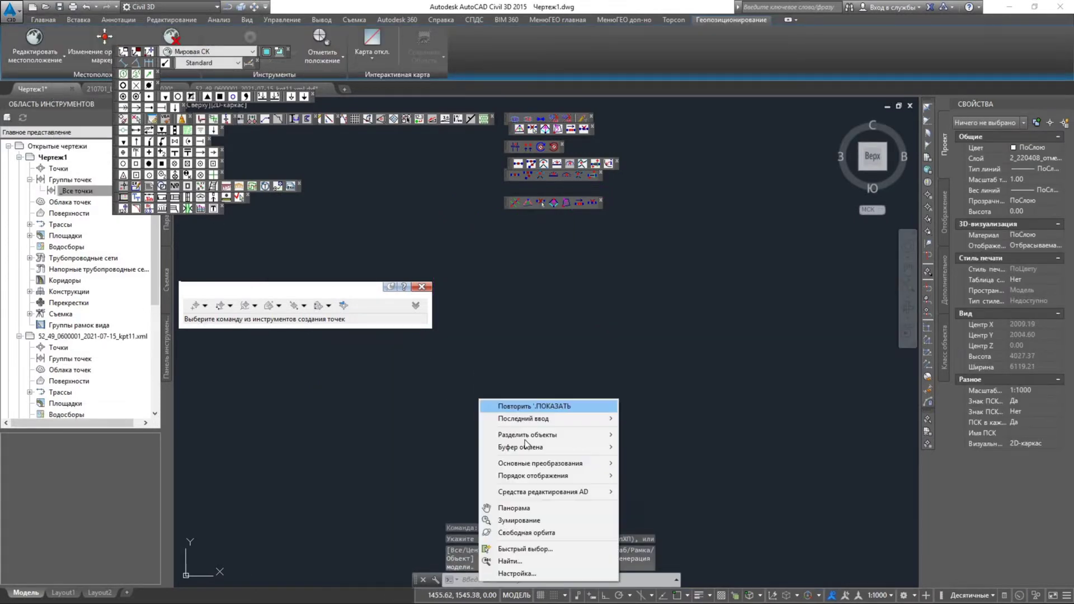
{"action": "mouse_move", "coordinate": [559, 447]}
{"action": "left_click", "coordinate": [683, 512]}
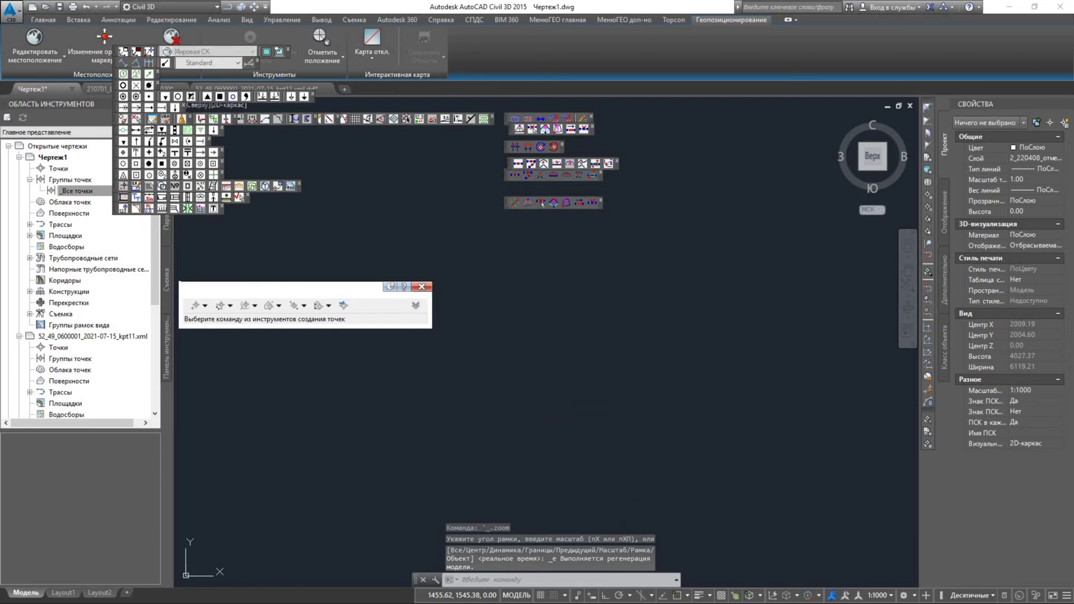
{"action": "middle_click", "coordinate": [583, 467]}
{"action": "middle_click", "coordinate": [583, 468]}
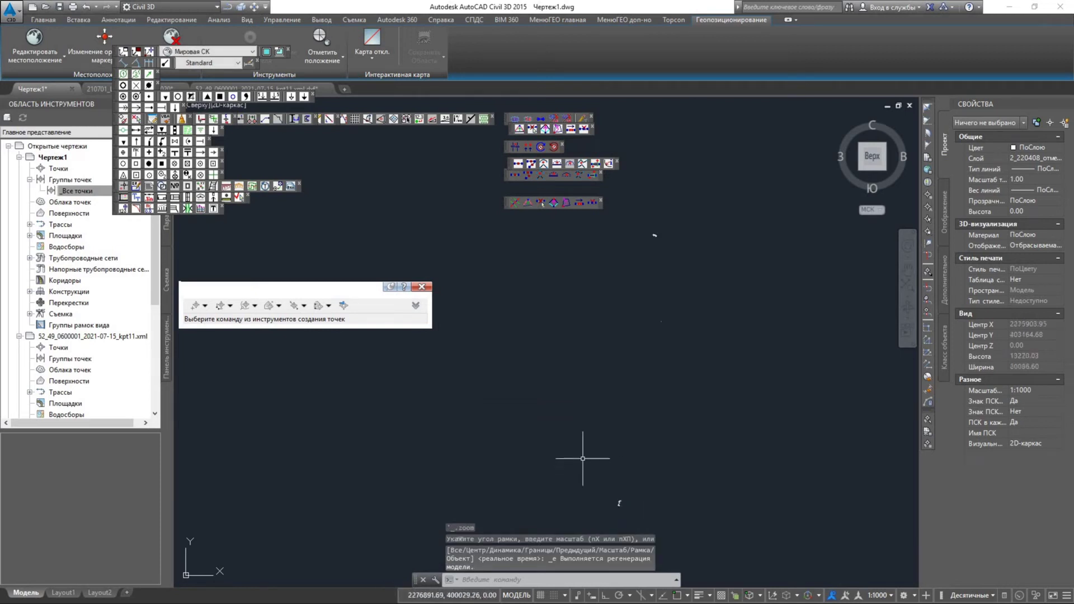
- Switch back to 210701_Шаблон KELCH2020 and locate the sample survey-point symbol, the filled circle beside the elevation 76.37
{"action": "left_click", "coordinate": [176, 92]}
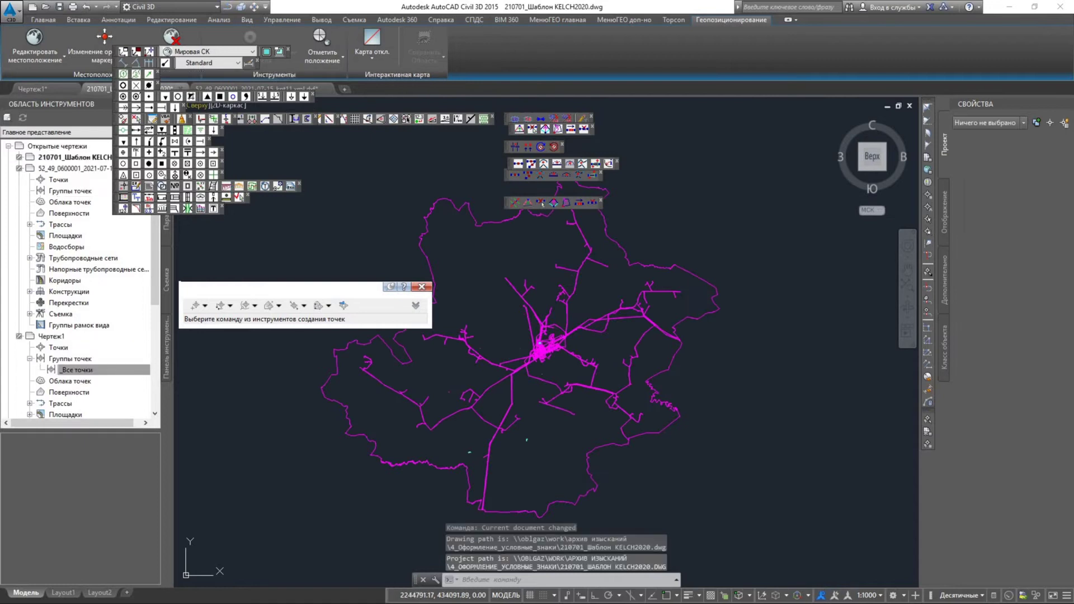
{"action": "middle_click", "coordinate": [512, 356]}
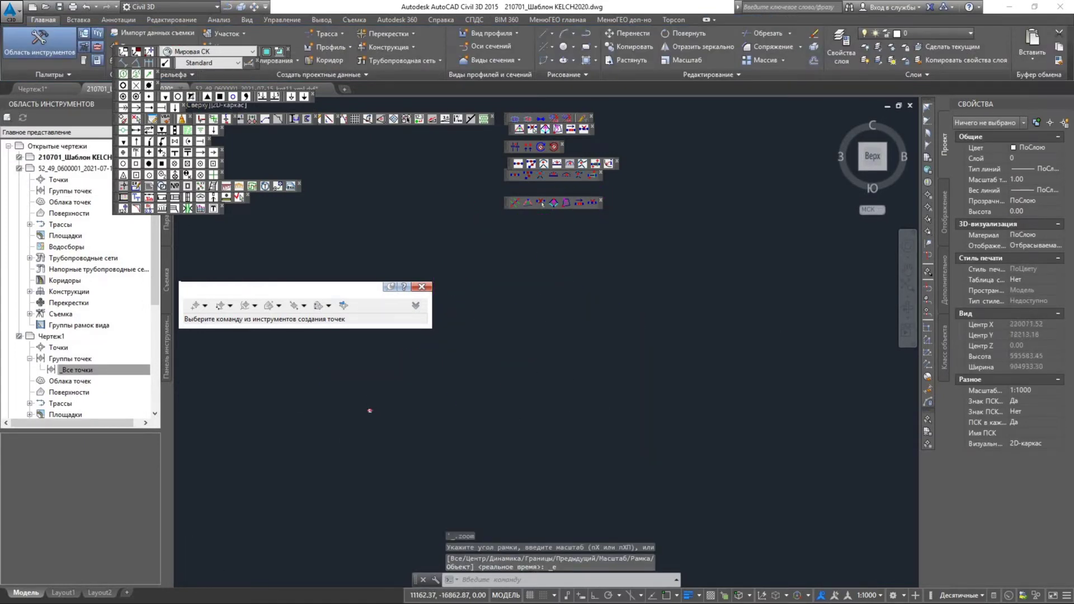
{"action": "scroll", "coordinate": [361, 377], "scroll_direction": "up", "scroll_amount": 10}
{"action": "middle_click_drag", "start_coordinate": [348, 371], "coordinate": [534, 530]}
{"action": "scroll", "coordinate": [450, 444], "scroll_direction": "up", "scroll_amount": 6}
{"action": "scroll", "coordinate": [516, 527], "scroll_direction": "up", "scroll_amount": 6}
{"action": "middle_click_drag", "start_coordinate": [475, 324], "coordinate": [546, 492]}
{"action": "scroll", "coordinate": [518, 391], "scroll_direction": "up", "scroll_amount": 2}
{"action": "scroll", "coordinate": [518, 391], "scroll_direction": "up", "scroll_amount": 2}
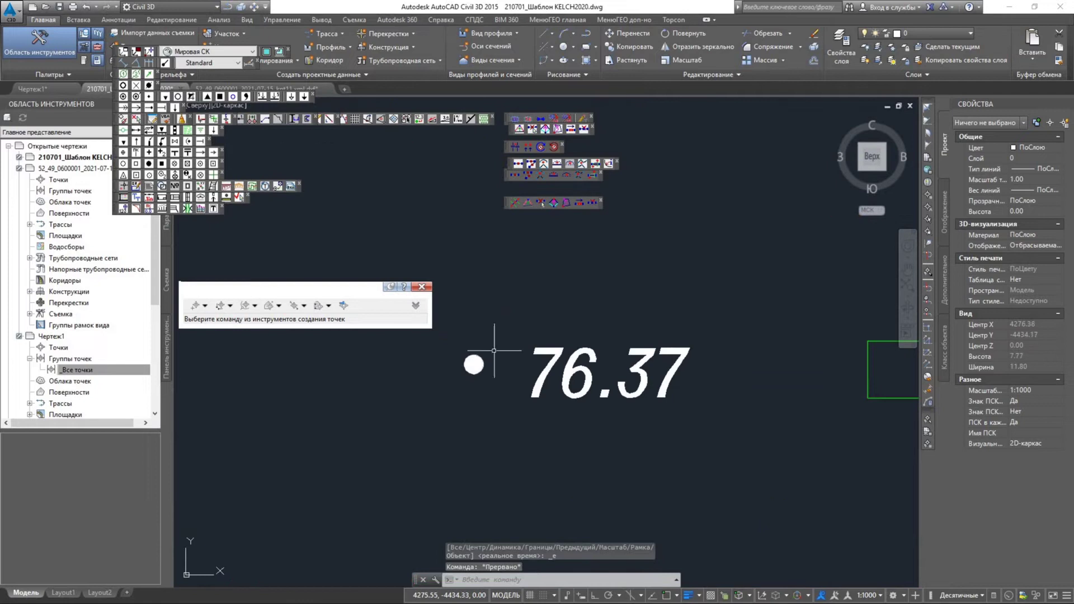
- Copy the filled-circle survey-point block beside the elevation 76.37 to the clipboard
{"action": "left_click", "coordinate": [473, 366]}
{"action": "right_click", "coordinate": [459, 394]}
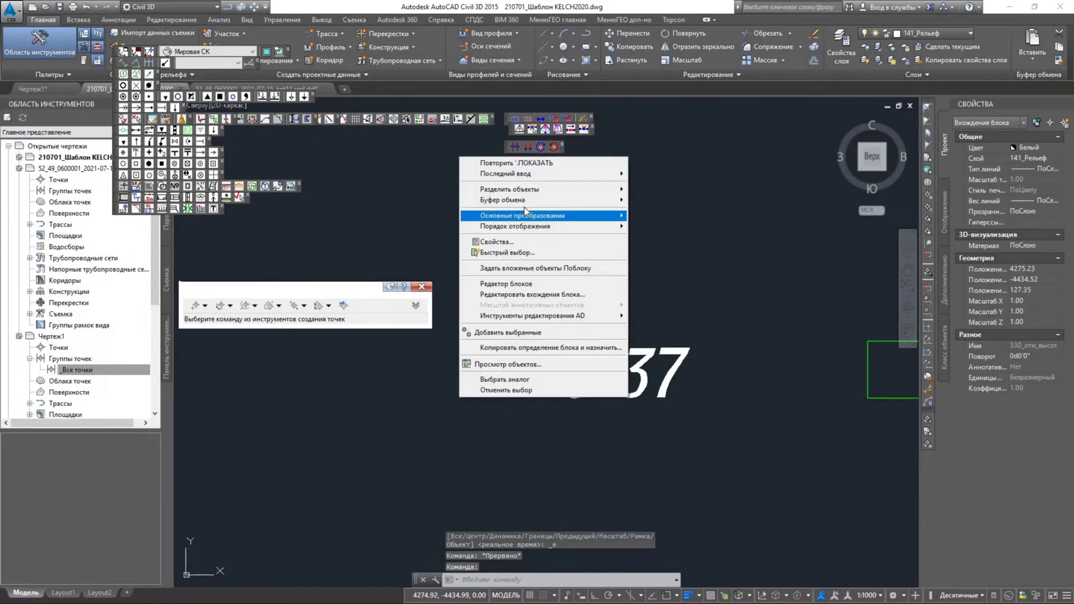
{"action": "mouse_move", "coordinate": [594, 203]}
{"action": "left_click", "coordinate": [683, 212]}
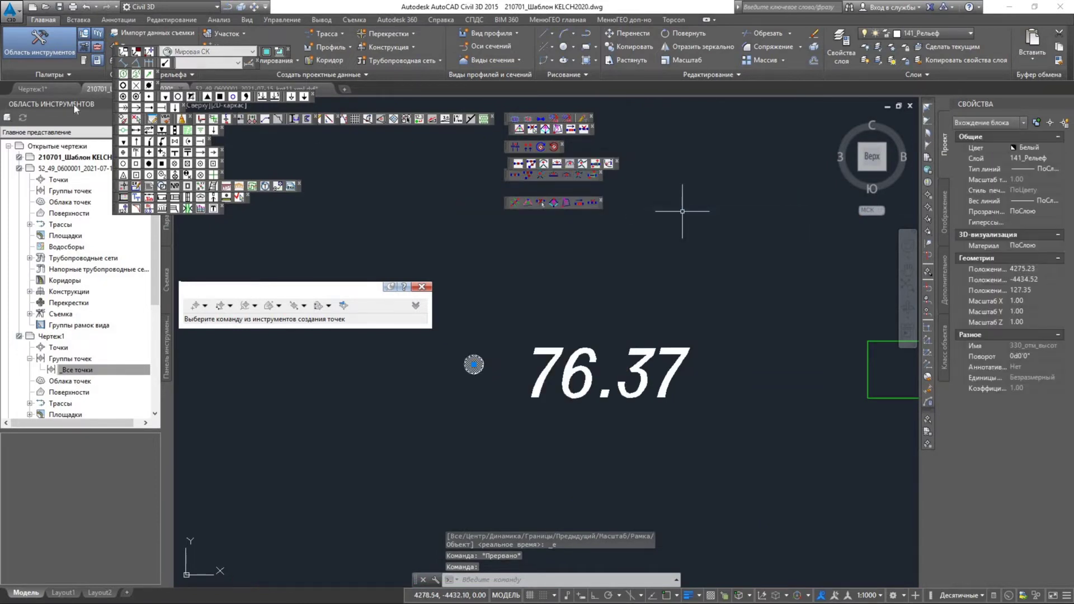
- Switch to the drawing Чертеж1 and paste the copied survey-point symbol at a free spot among the point clusters
{"action": "left_click", "coordinate": [49, 86]}
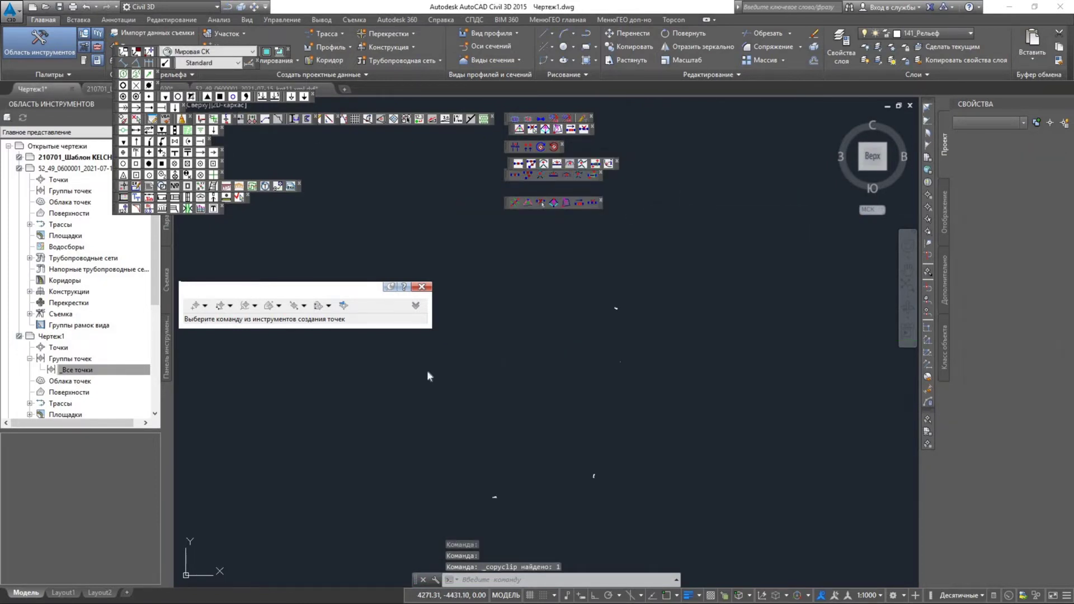
{"action": "right_click", "coordinate": [484, 421]}
{"action": "mouse_move", "coordinate": [551, 435]}
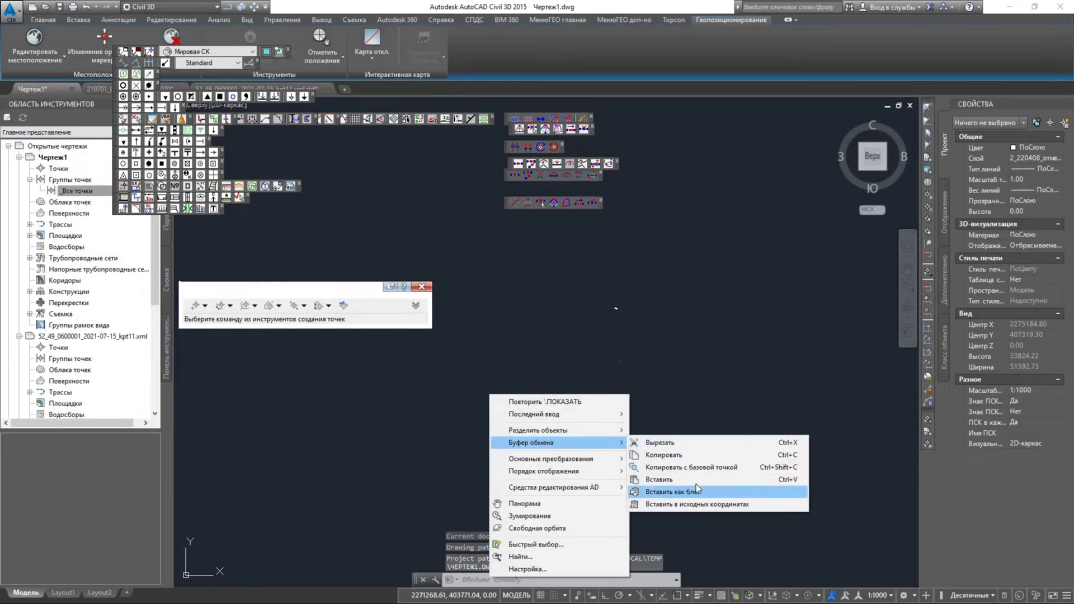
{"action": "left_click", "coordinate": [660, 480]}
{"action": "left_click", "coordinate": [504, 439]}
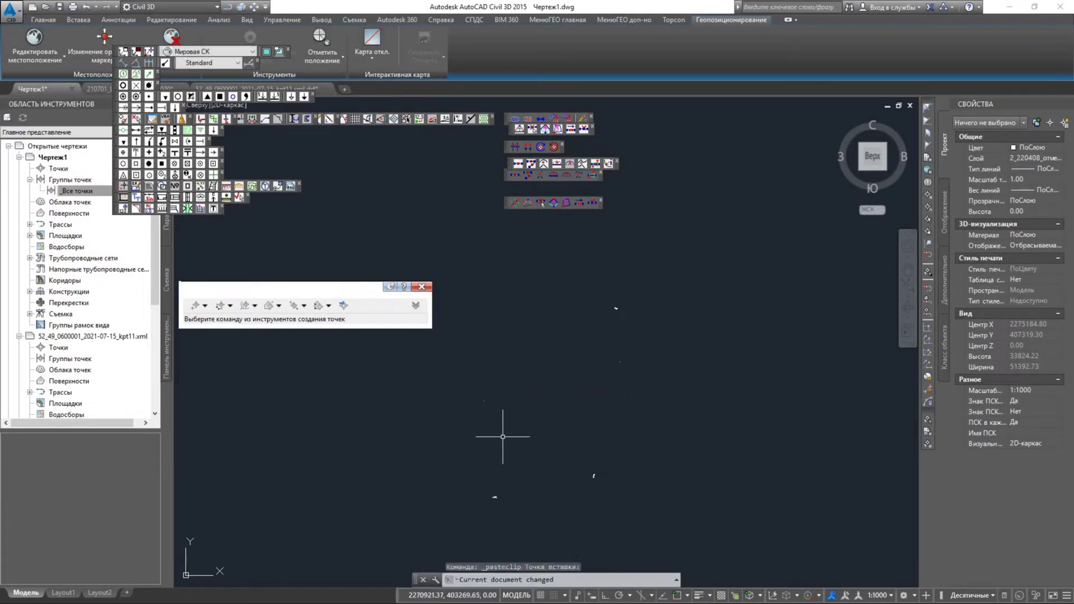
- Move the pasted survey-point symbol down and away from the point clusters so it stands apart from them
{"action": "middle_click_drag", "start_coordinate": [503, 439], "coordinate": [488, 438]}
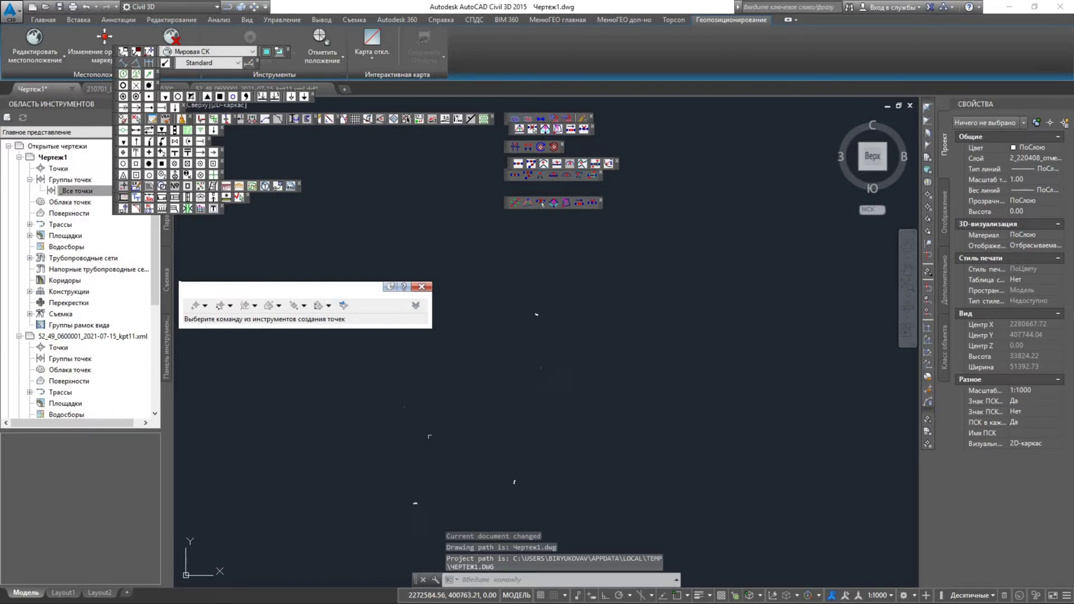
{"action": "scroll", "coordinate": [488, 391], "scroll_direction": "down", "scroll_amount": 3}
{"action": "left_click", "coordinate": [524, 333]}
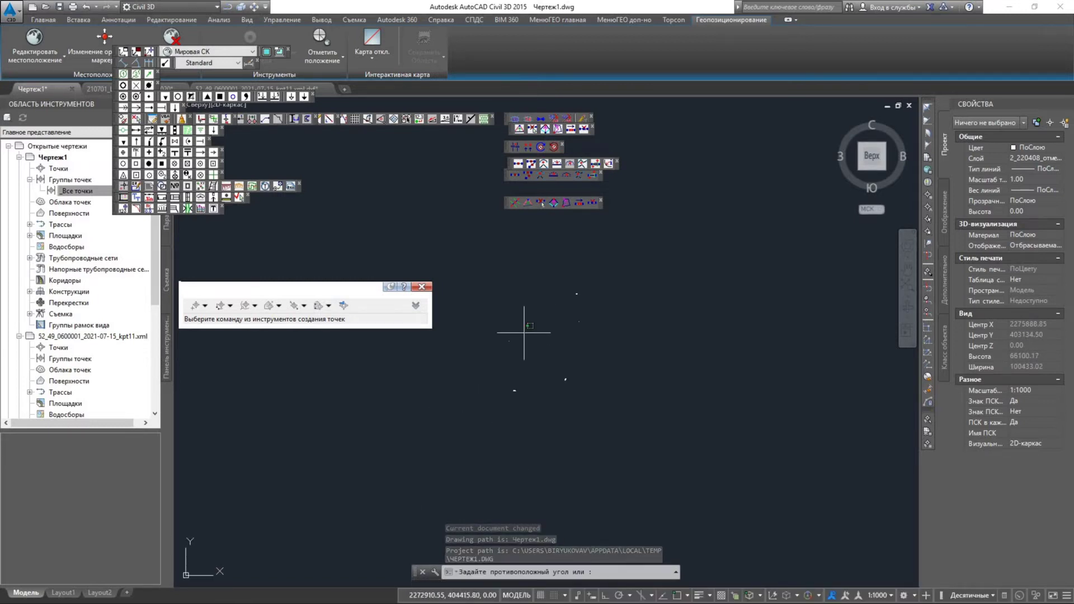
{"action": "left_click", "coordinate": [503, 359]}
{"action": "left_click", "coordinate": [39, 20]}
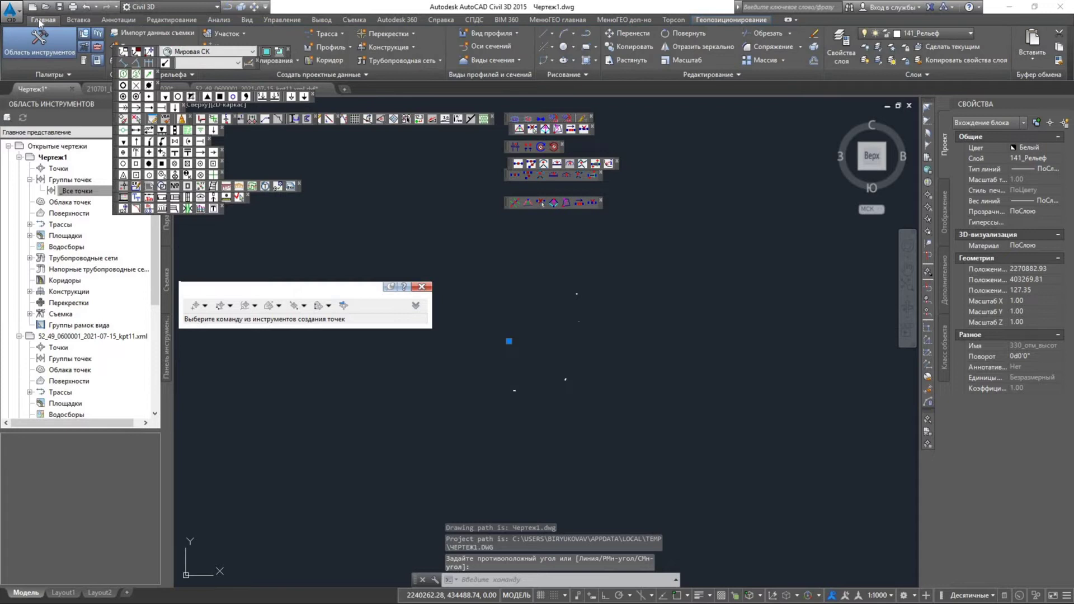
{"action": "left_click", "coordinate": [627, 33]}
{"action": "left_click", "coordinate": [509, 341]}
{"action": "left_click", "coordinate": [412, 423]}
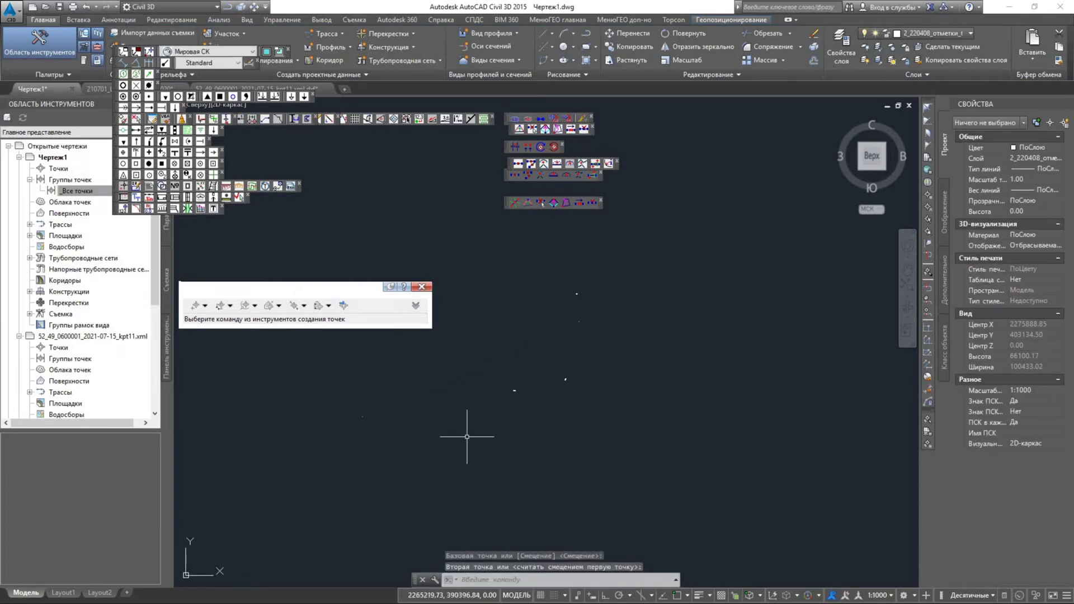
- Fit the drawing in view and window-select all the point objects, leaving out the separate symbol
{"action": "middle_click", "coordinate": [509, 467]}
{"action": "middle_click", "coordinate": [509, 466]}
{"action": "scroll", "coordinate": [509, 467], "scroll_direction": "down", "scroll_amount": 4}
{"action": "middle_click_drag", "start_coordinate": [503, 467], "coordinate": [466, 464]}
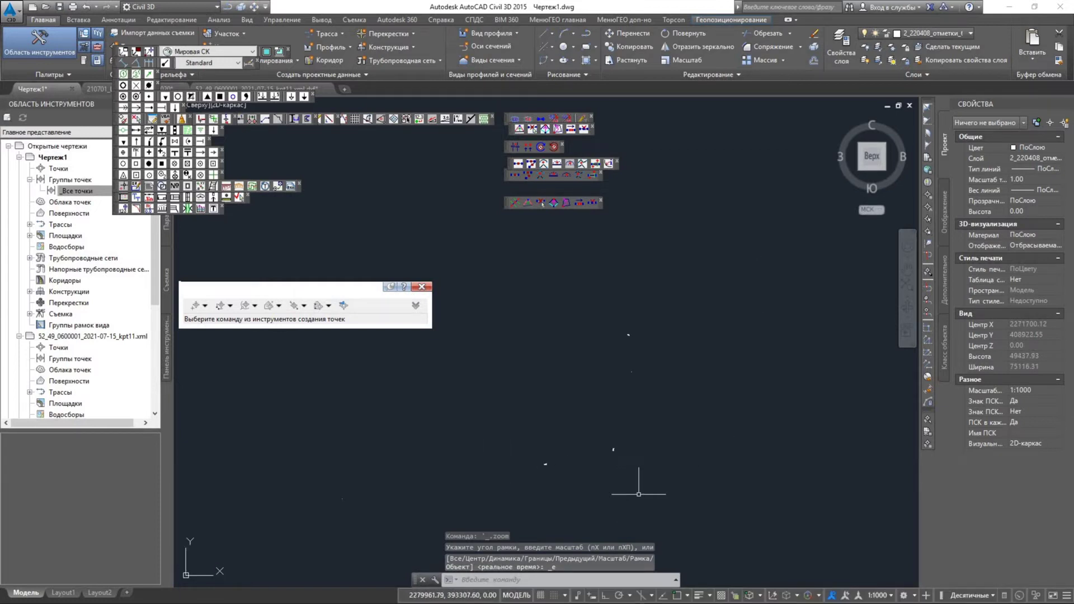
{"action": "left_click", "coordinate": [738, 500]}
{"action": "left_click", "coordinate": [501, 297]}
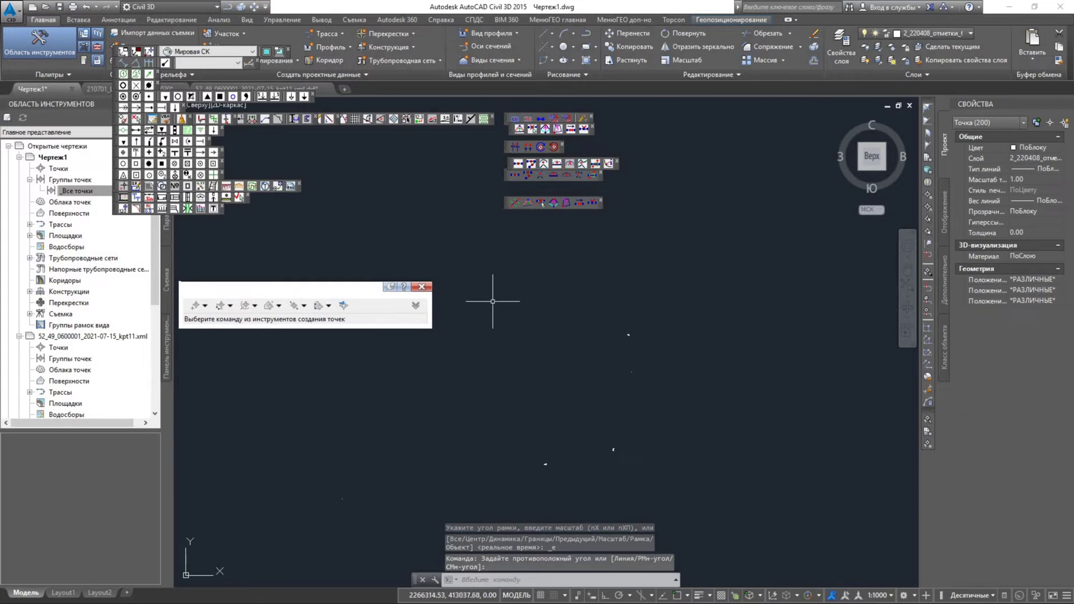
- Turn on the classic menu bar and clear the current selection
{"action": "right_click", "coordinate": [587, 395]}
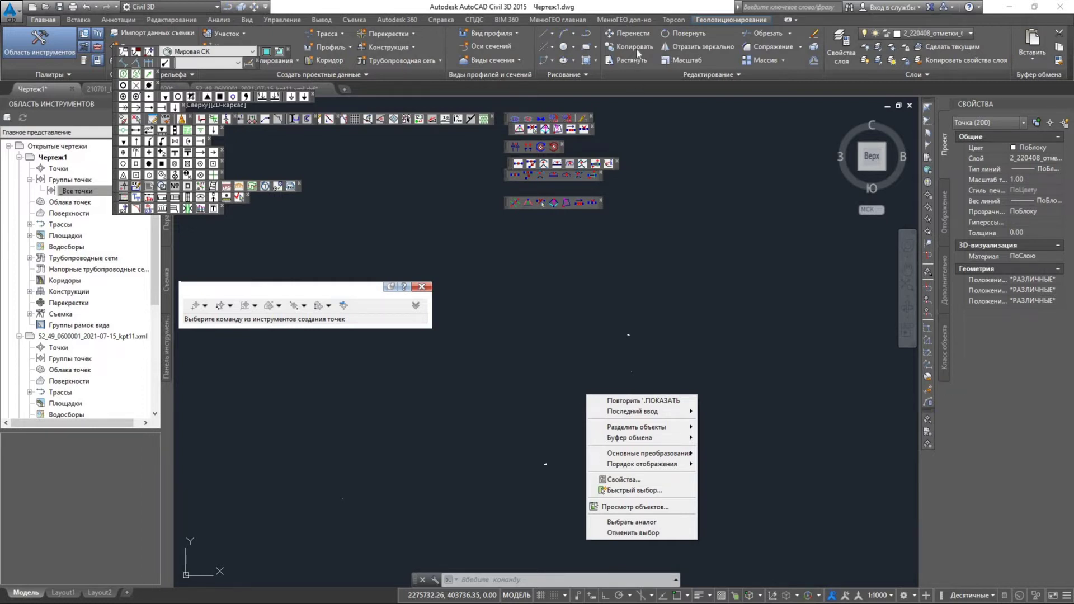
{"action": "left_click", "coordinate": [567, 20]}
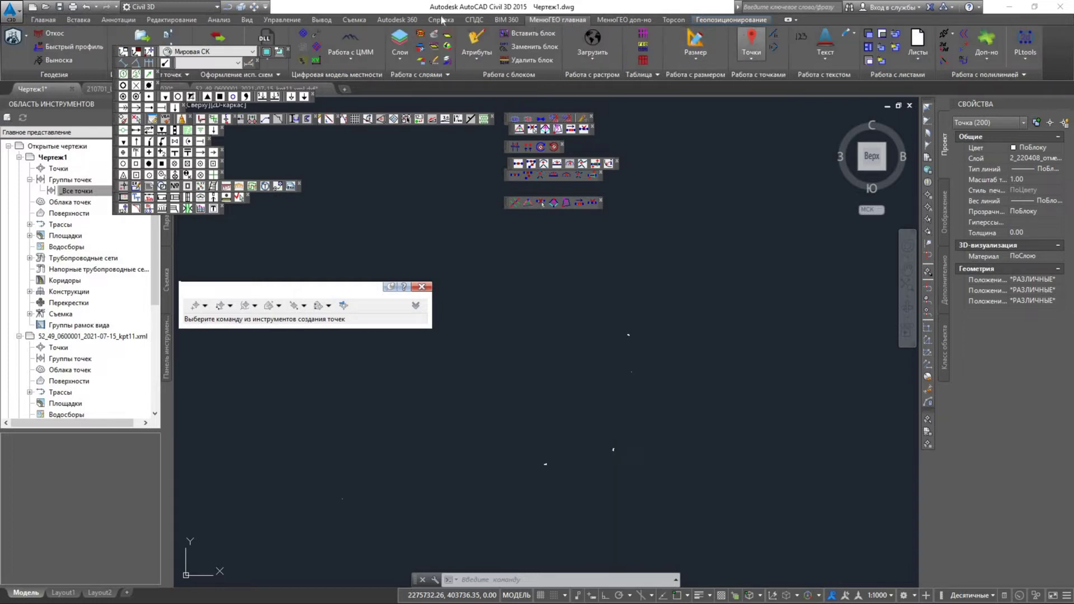
{"action": "left_click", "coordinate": [266, 8]}
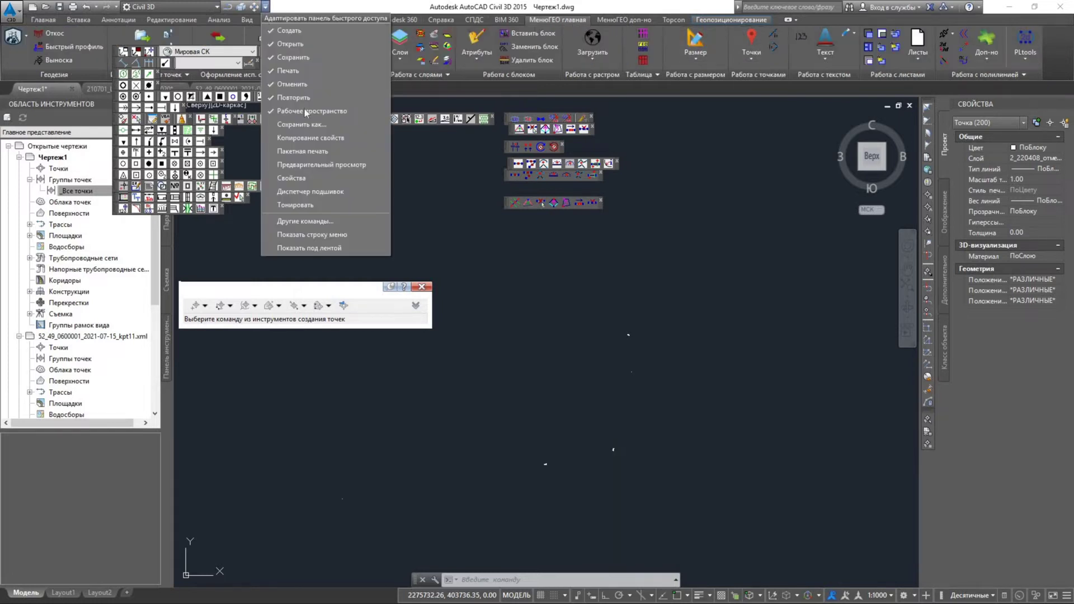
{"action": "left_click", "coordinate": [333, 235]}
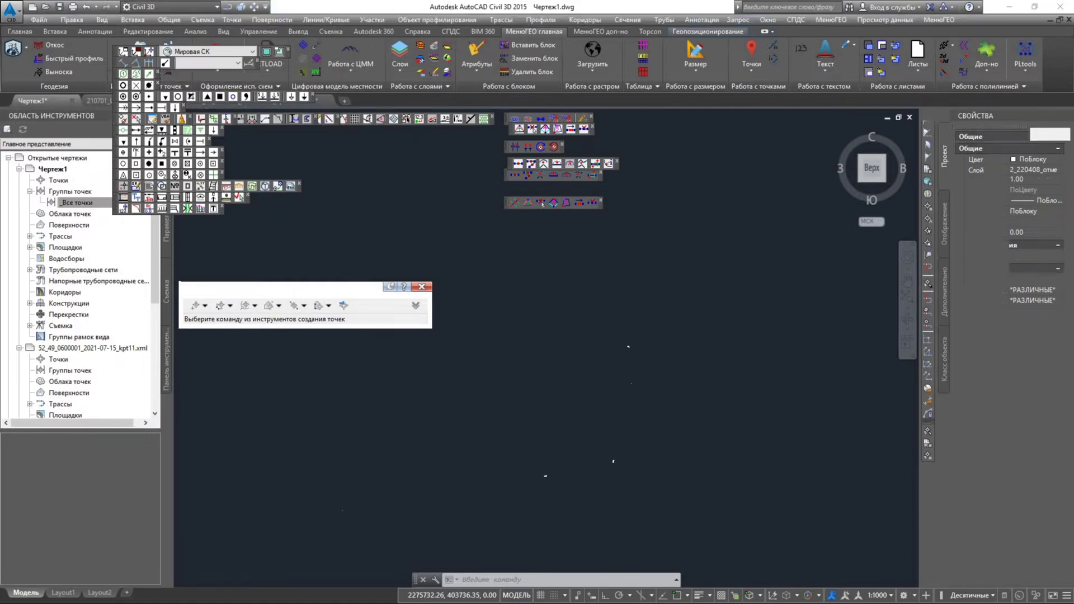
{"action": "left_click", "coordinate": [512, 418]}
{"action": "key", "text": "Escape"}
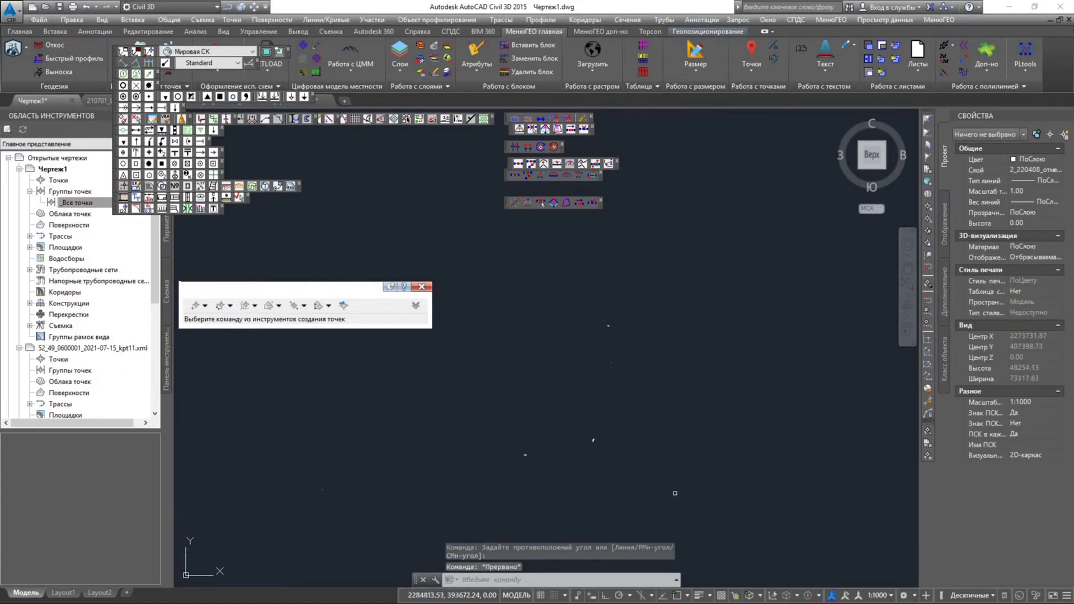
- Apply Замена одного объекта другим to all the point objects, with the separate symbol as source and Remove destination object set to No
{"action": "left_click", "coordinate": [677, 491]}
{"action": "left_click", "coordinate": [481, 307]}
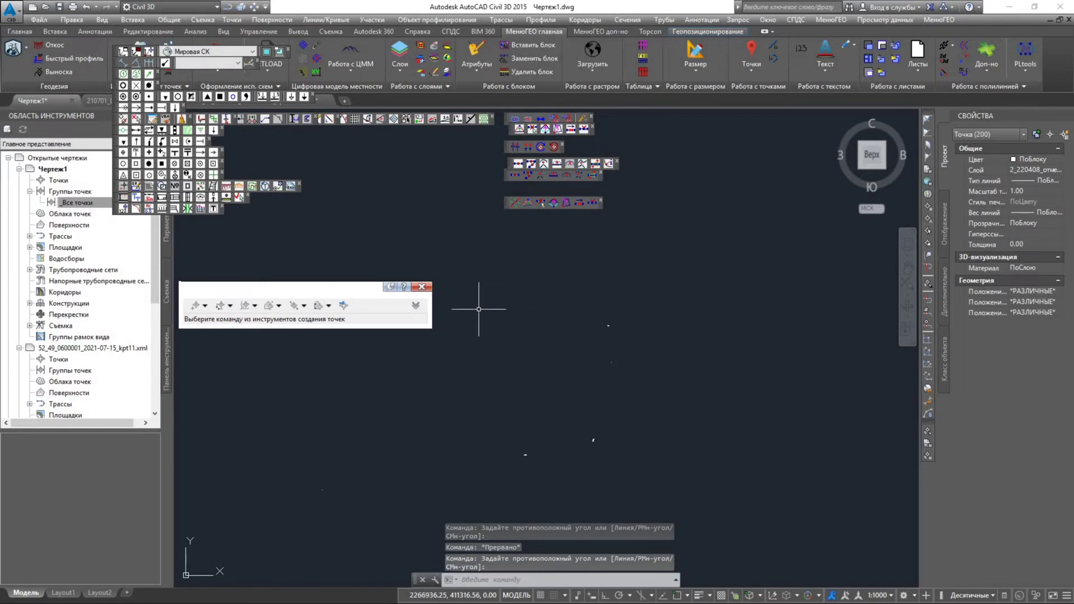
{"action": "left_click", "coordinate": [838, 21]}
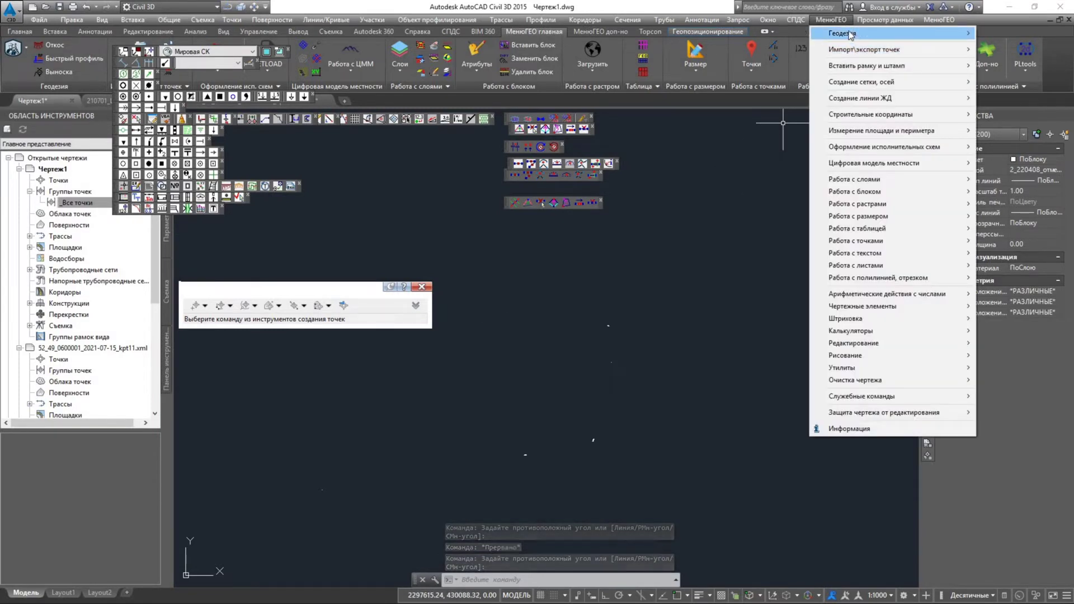
{"action": "mouse_move", "coordinate": [849, 35]}
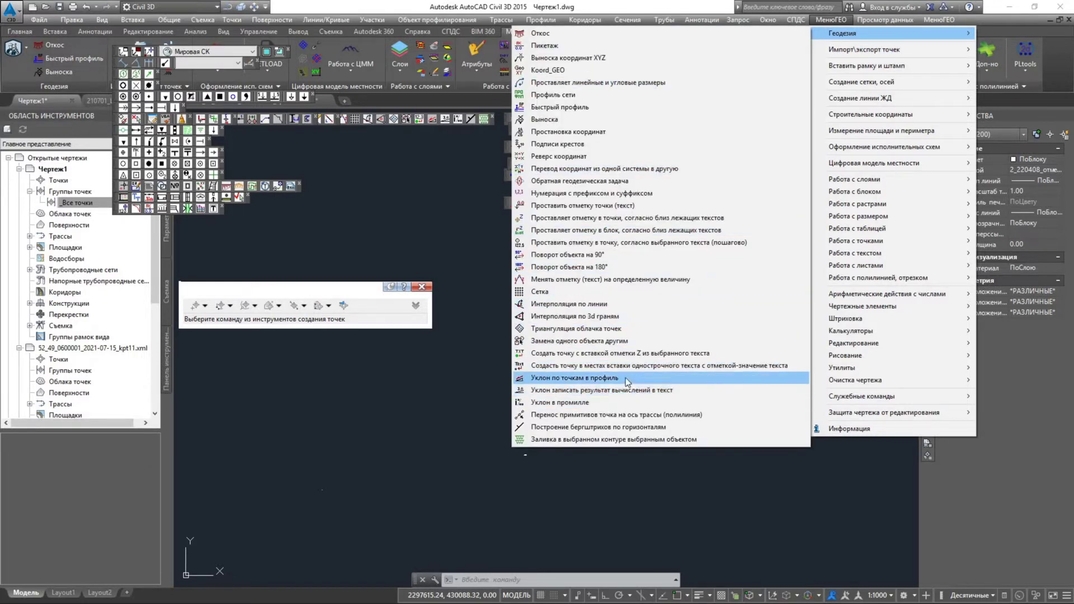
{"action": "left_click", "coordinate": [617, 341]}
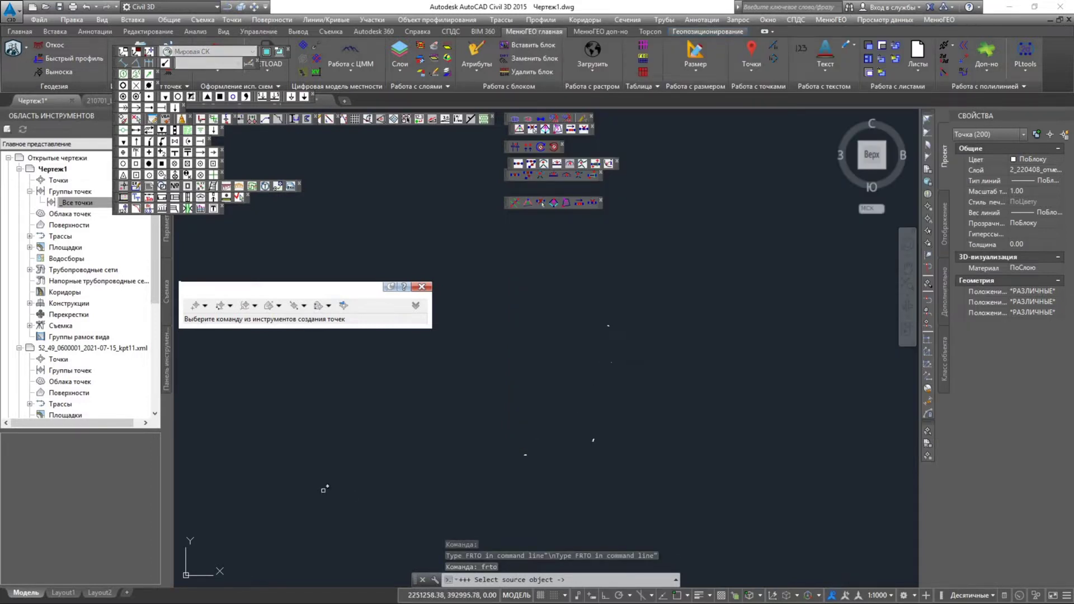
{"action": "left_click", "coordinate": [323, 488]}
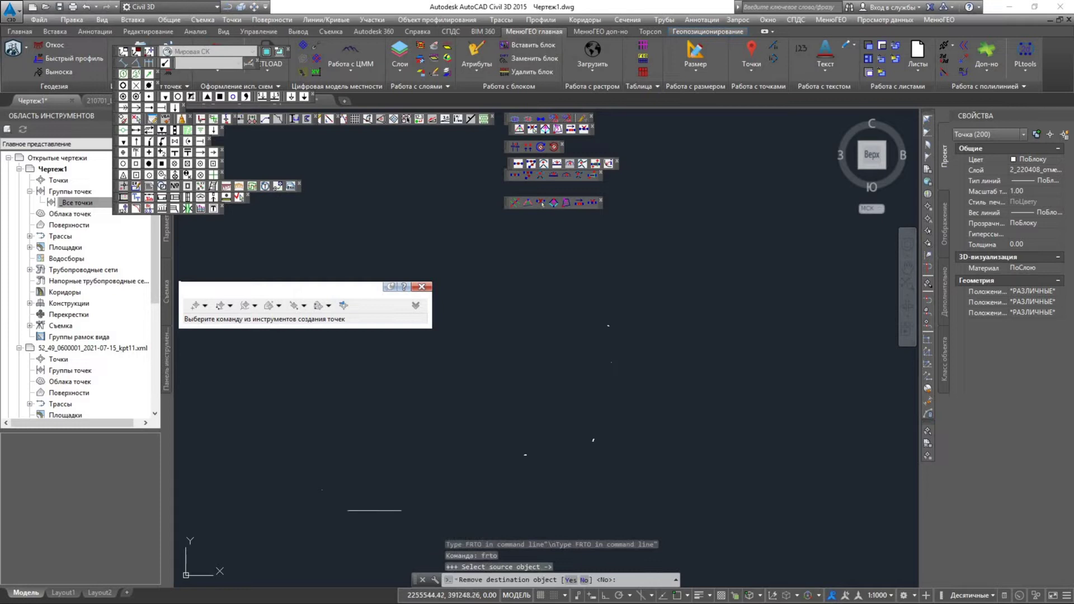
{"action": "left_click", "coordinate": [585, 580]}
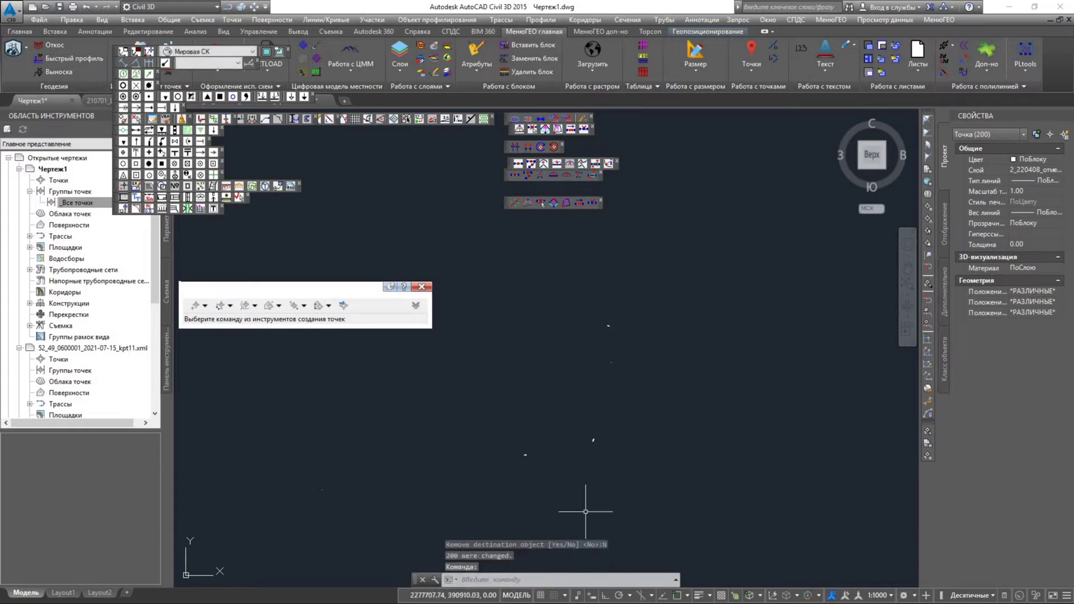
- Select all the point objects and their new symbols, leaving out the separate source symbol, and copy them to the clipboard
{"action": "scroll", "coordinate": [552, 443], "scroll_direction": "down", "scroll_amount": 3}
{"action": "scroll", "coordinate": [574, 445], "scroll_direction": "up", "scroll_amount": 3}
{"action": "scroll", "coordinate": [583, 453], "scroll_direction": "down", "scroll_amount": 5}
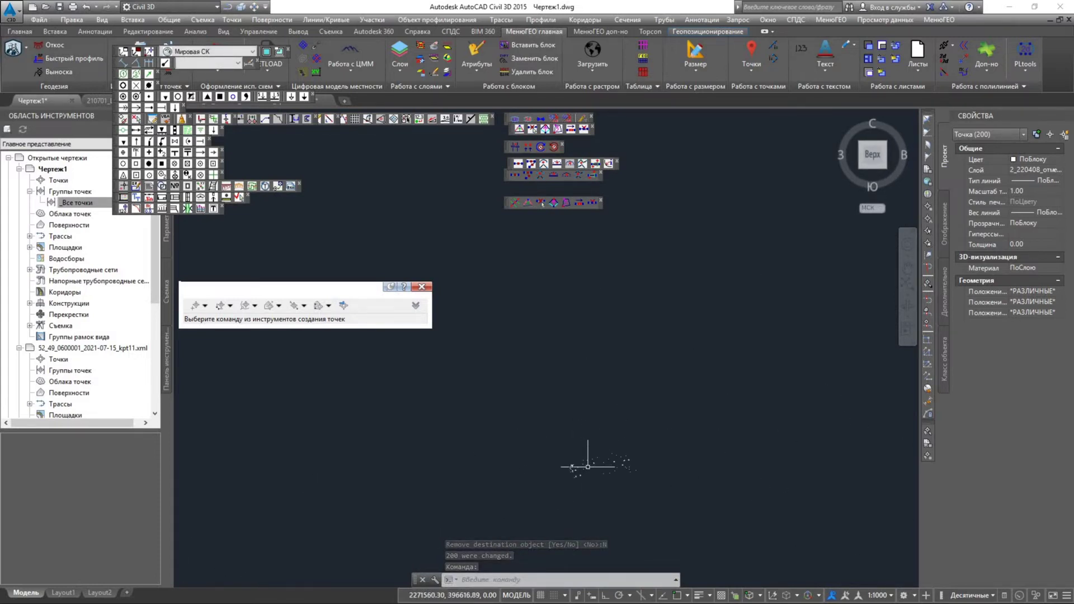
{"action": "left_click", "coordinate": [727, 314]}
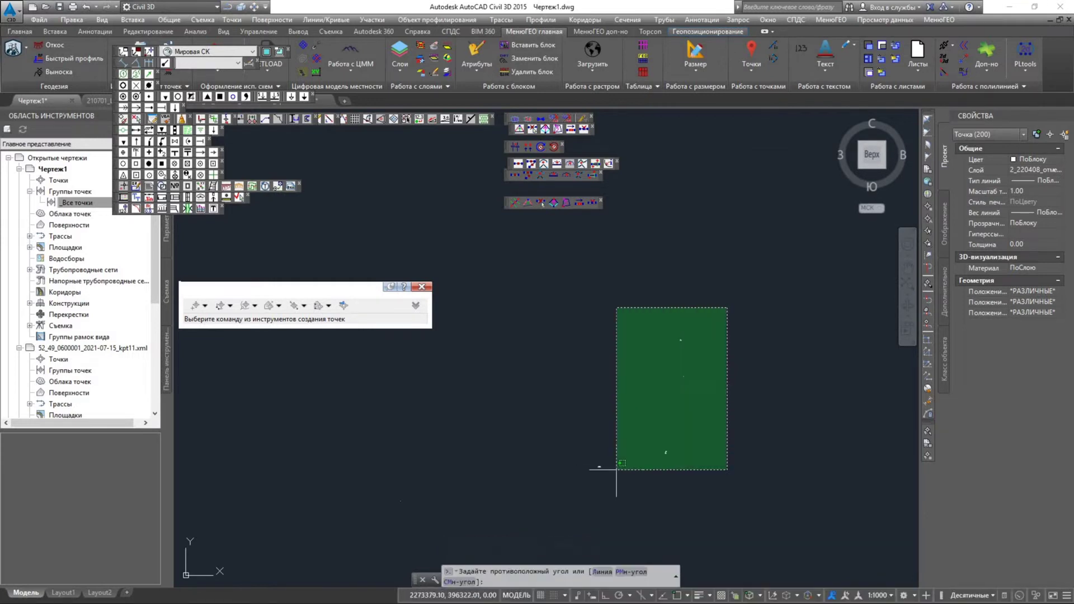
{"action": "left_click", "coordinate": [564, 507]}
{"action": "right_click", "coordinate": [635, 447]}
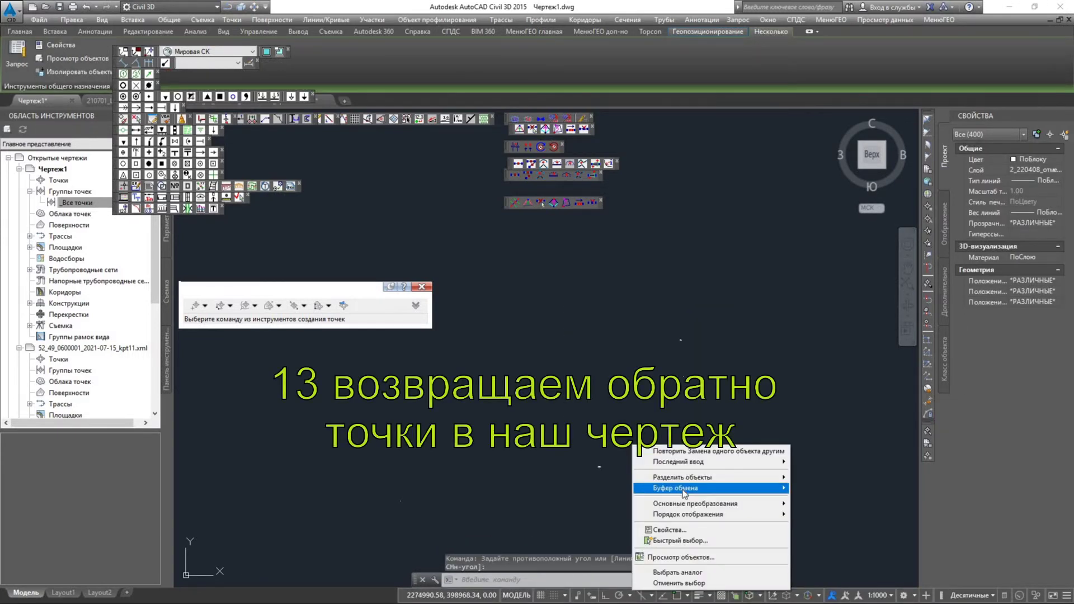
{"action": "mouse_move", "coordinate": [682, 488]}
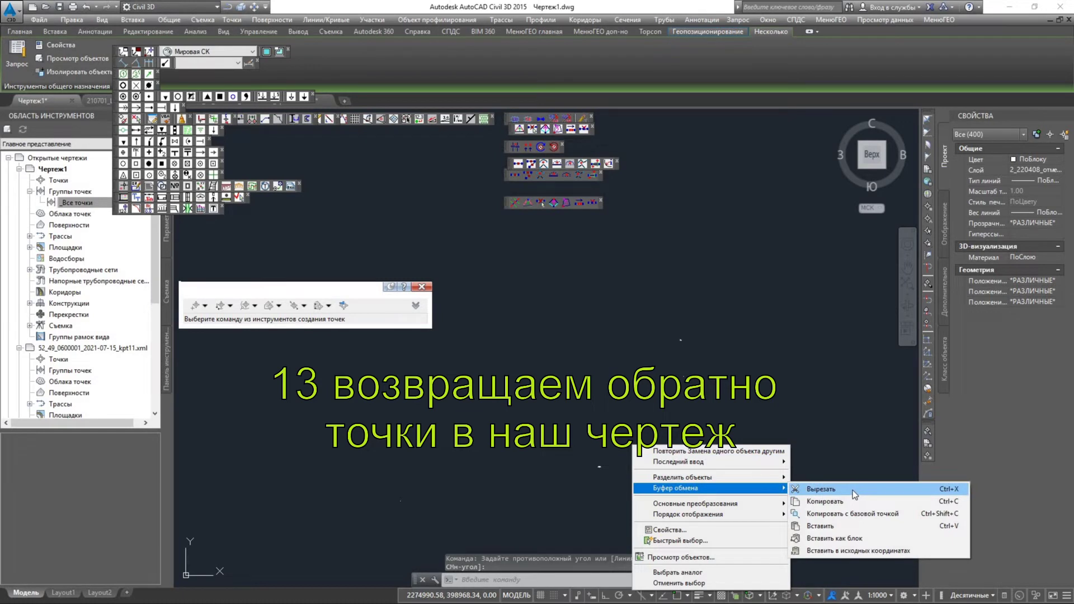
{"action": "left_click", "coordinate": [852, 501]}
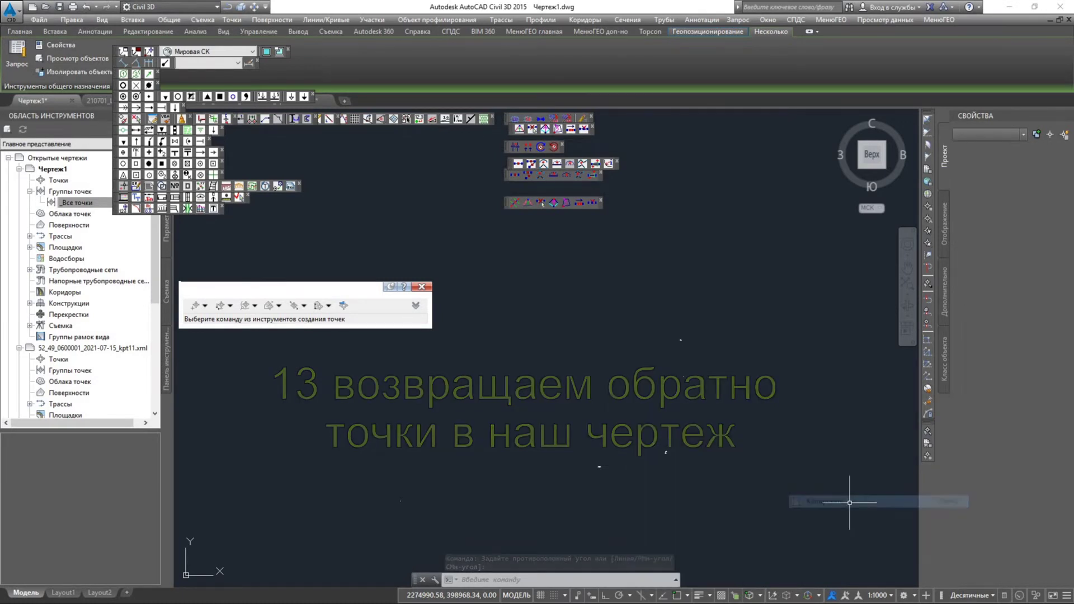
- Switch to 210701_Шаблон KELCH2020, paste the copied points and symbols at their original coordinates, and inspect them beside the elevation labels
{"action": "left_click", "coordinate": [103, 102]}
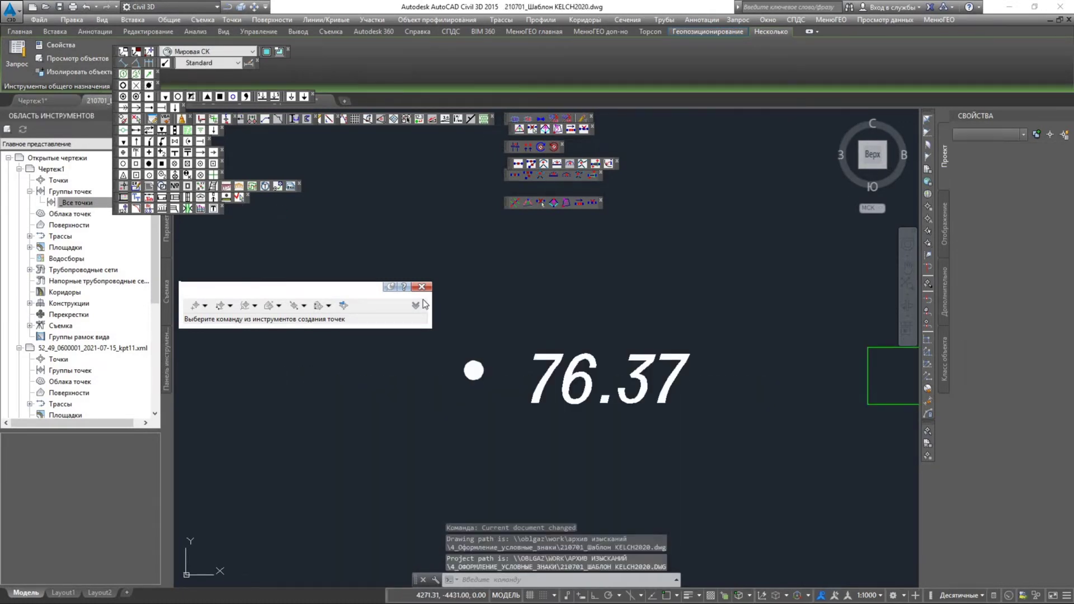
{"action": "scroll", "coordinate": [532, 425], "scroll_direction": "down", "scroll_amount": 20}
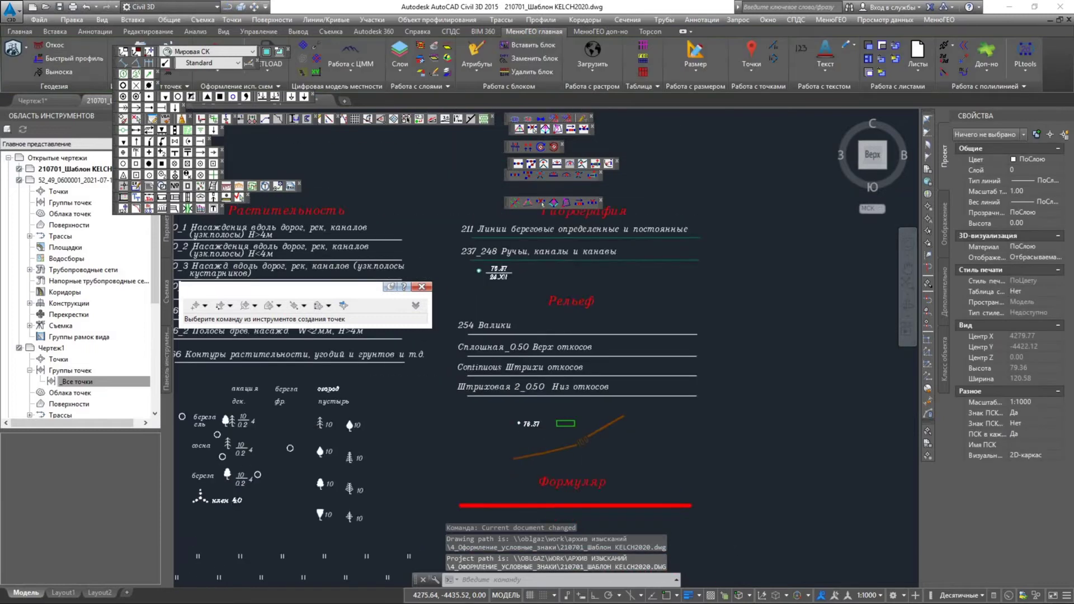
{"action": "middle_click_drag", "start_coordinate": [588, 455], "coordinate": [260, 419]}
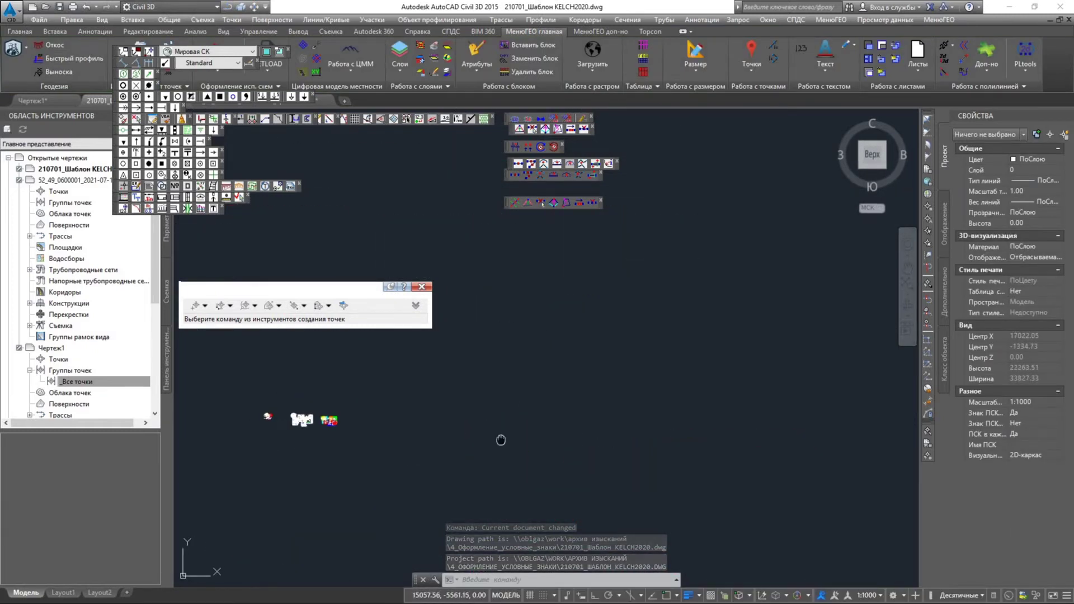
{"action": "middle_click", "coordinate": [522, 430]}
{"action": "scroll", "coordinate": [580, 442], "scroll_direction": "up", "scroll_amount": 20}
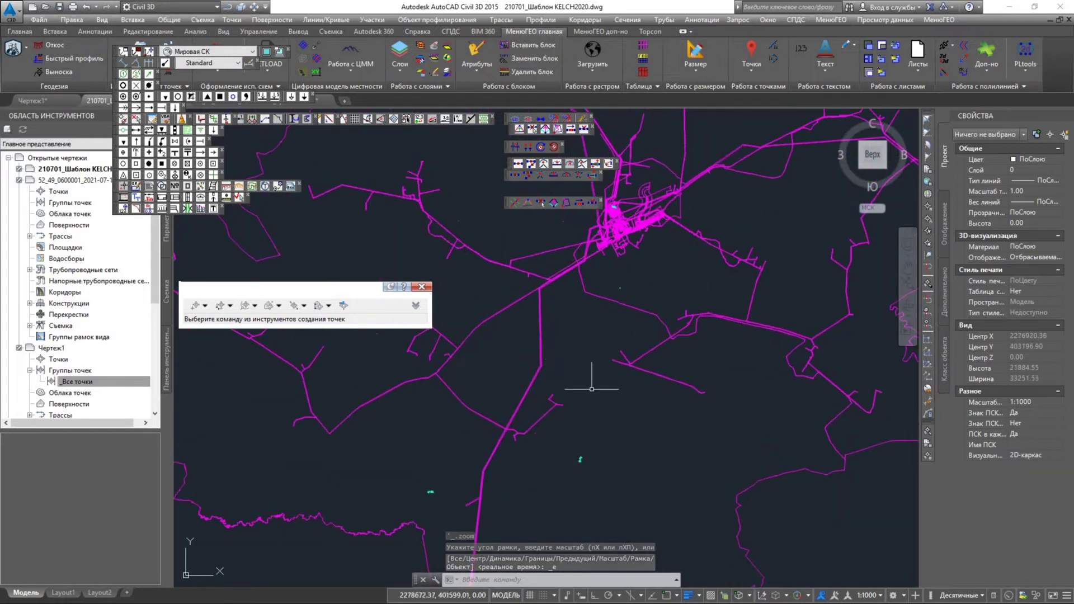
{"action": "right_click", "coordinate": [633, 429]}
{"action": "mouse_move", "coordinate": [714, 297]}
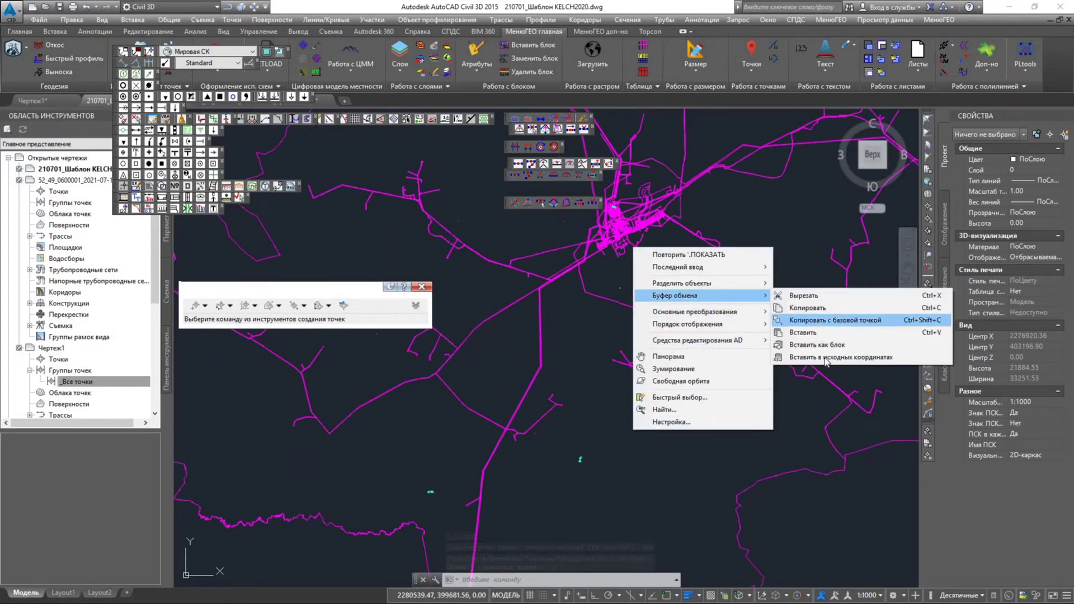
{"action": "left_click", "coordinate": [828, 358]}
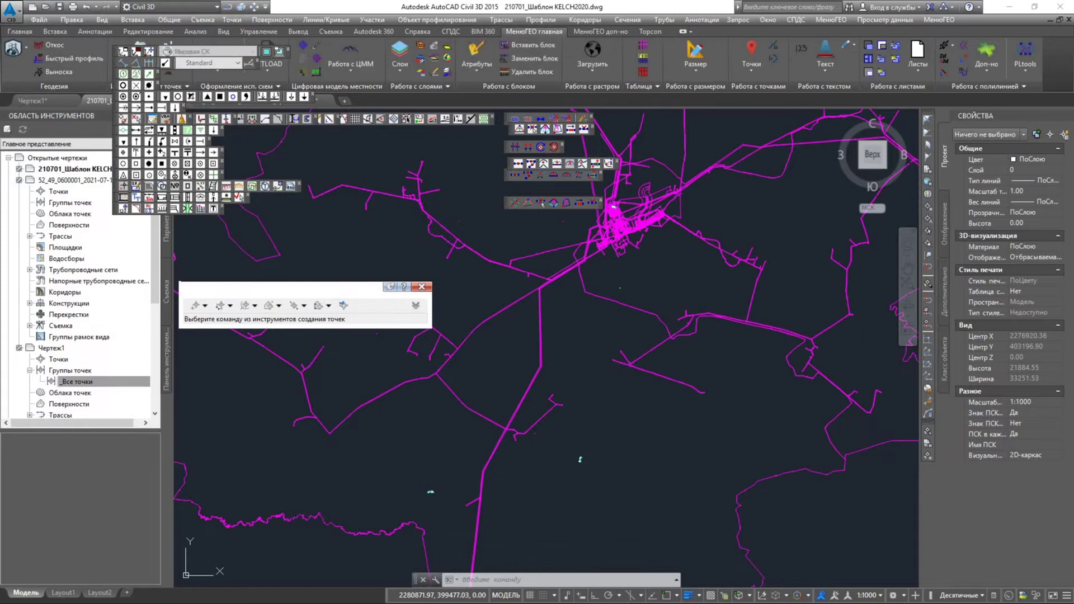
{"action": "scroll", "coordinate": [573, 467], "scroll_direction": "up", "scroll_amount": 8}
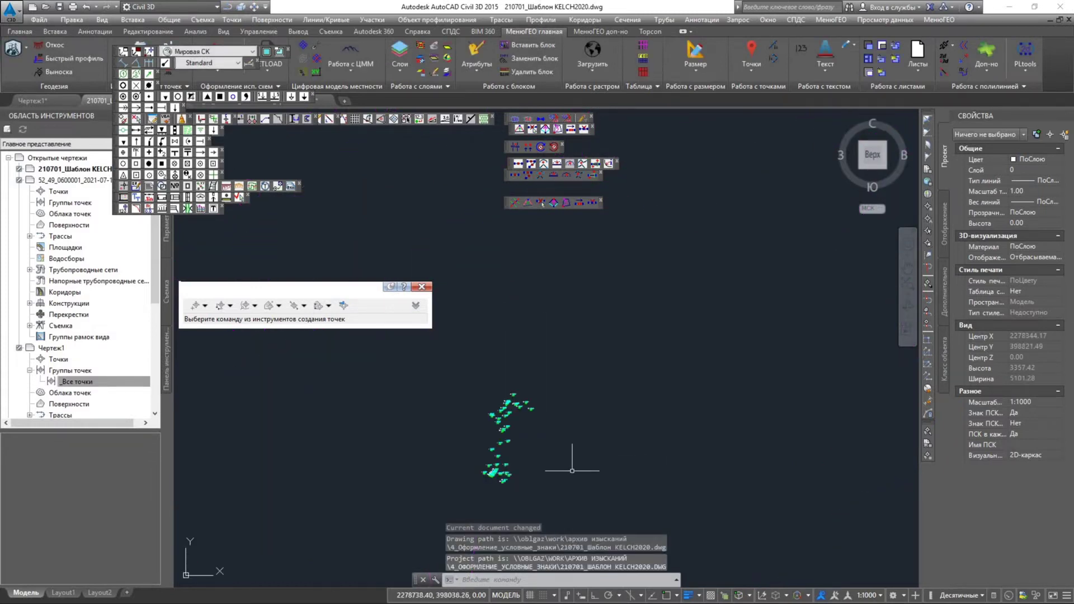
{"action": "scroll", "coordinate": [496, 480], "scroll_direction": "up", "scroll_amount": 15}
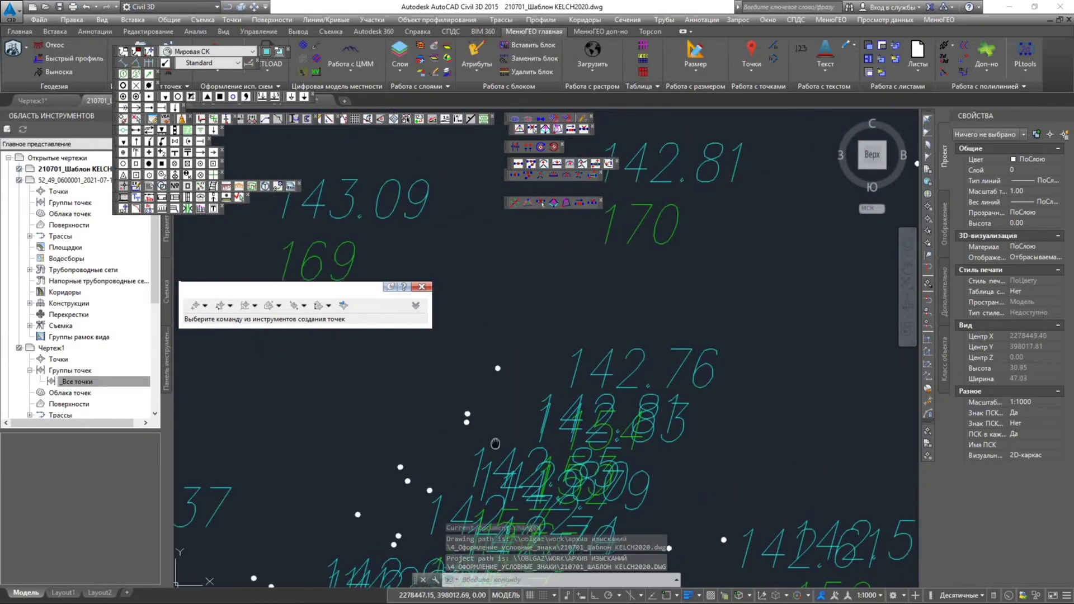
- Try to select all texts similar to the green point number 170
{"action": "middle_click_drag", "start_coordinate": [469, 470], "coordinate": [494, 582]}
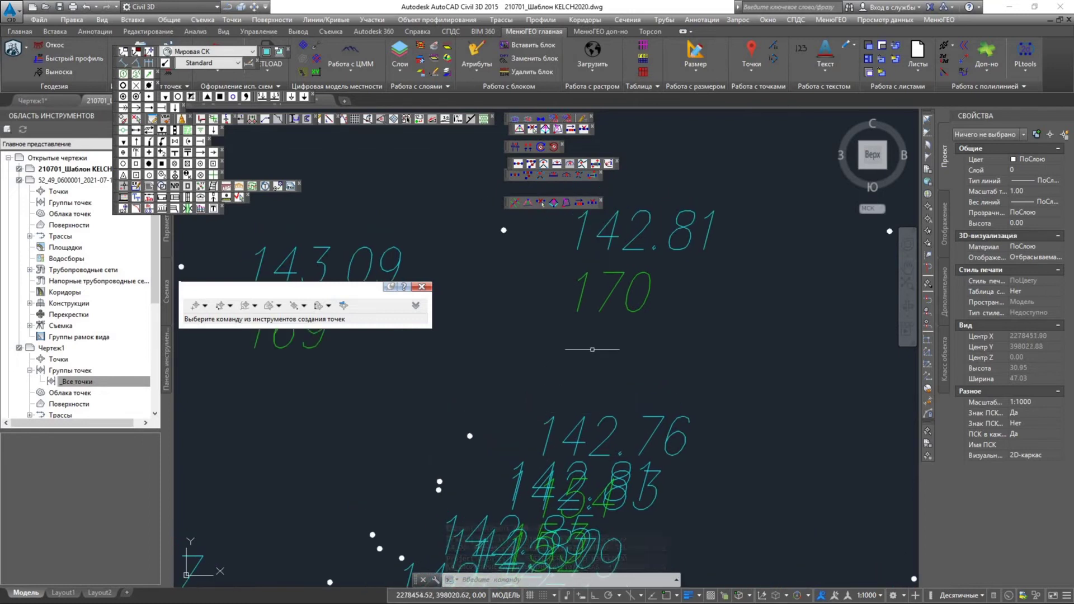
{"action": "left_click", "coordinate": [615, 430]}
{"action": "left_click", "coordinate": [566, 382]}
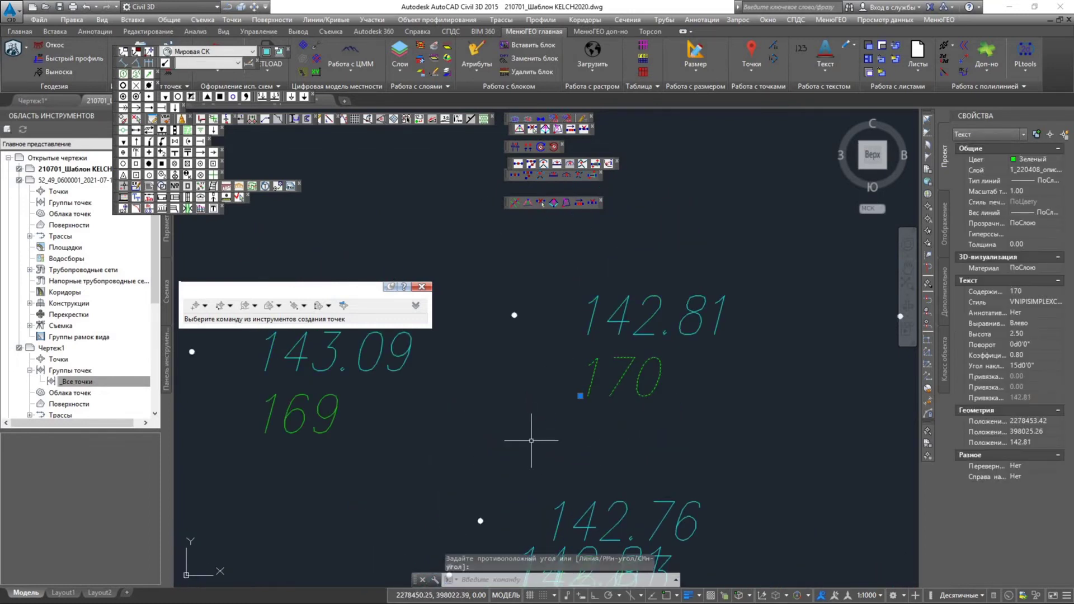
{"action": "right_click", "coordinate": [531, 439]}
{"action": "left_click", "coordinate": [579, 424]}
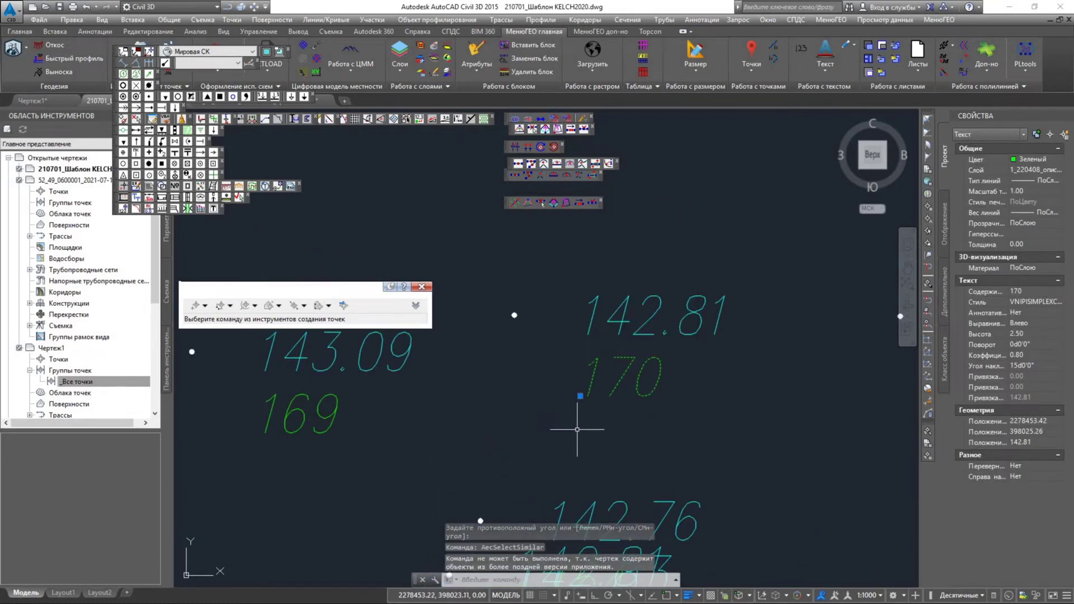
{"action": "scroll", "coordinate": [573, 430], "scroll_direction": "down", "scroll_amount": 10}
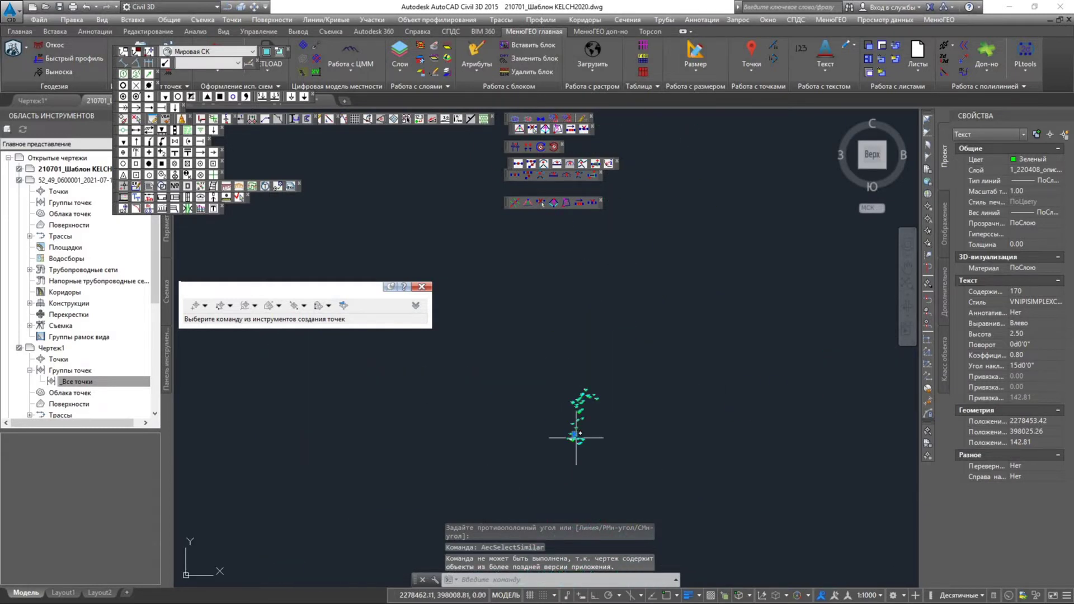
{"action": "key", "text": "Escape"}
- Select everything in the drawing with a window and run Quick Select on the current set with the operator Выбрать все
{"action": "scroll", "coordinate": [611, 431], "scroll_direction": "down", "scroll_amount": 3}
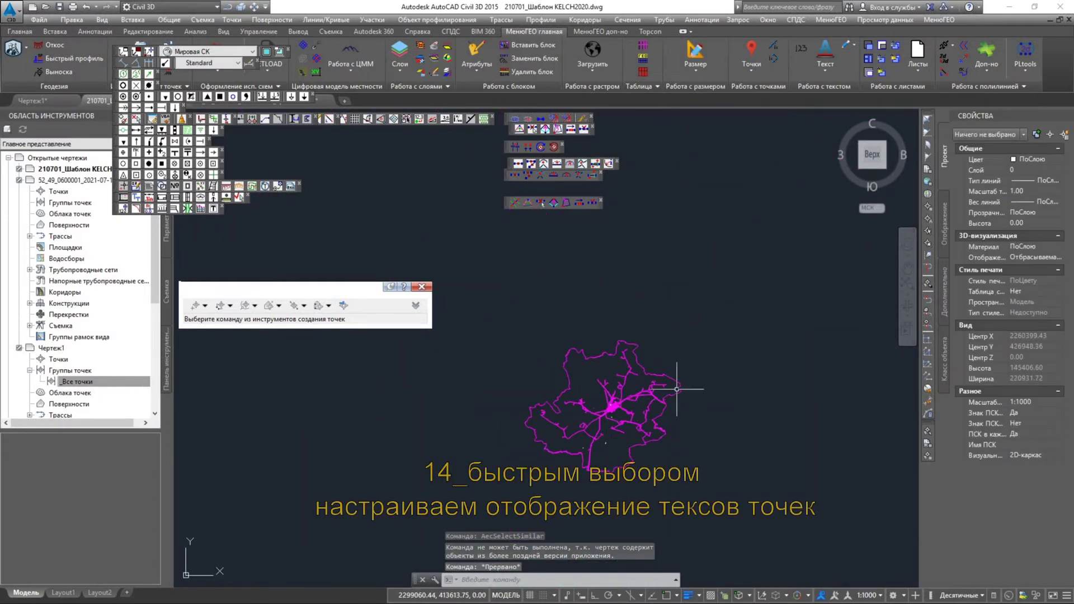
{"action": "left_click", "coordinate": [504, 336]}
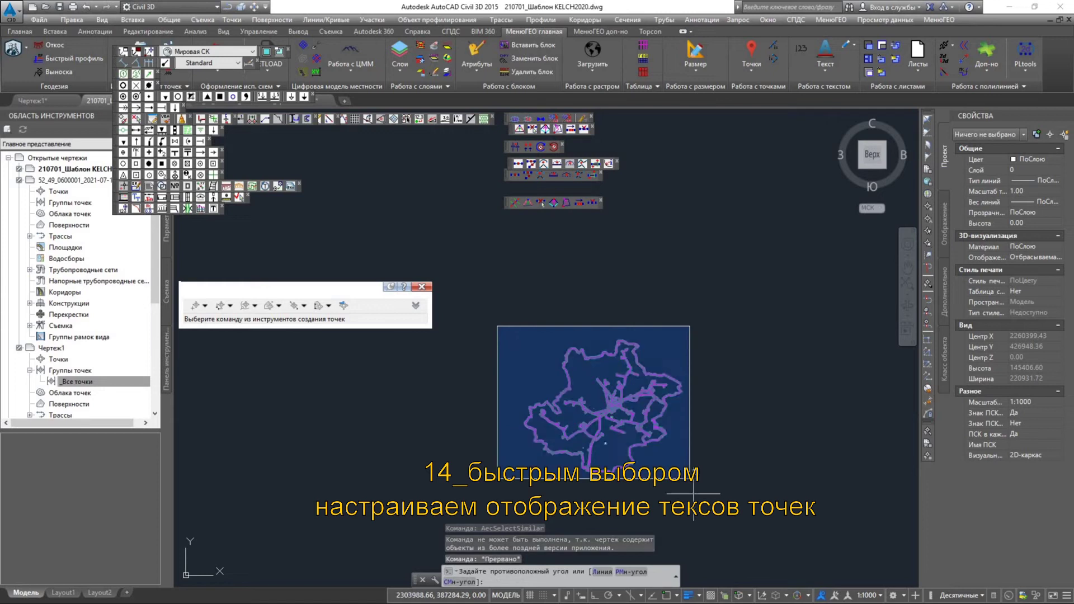
{"action": "left_click", "coordinate": [689, 478]}
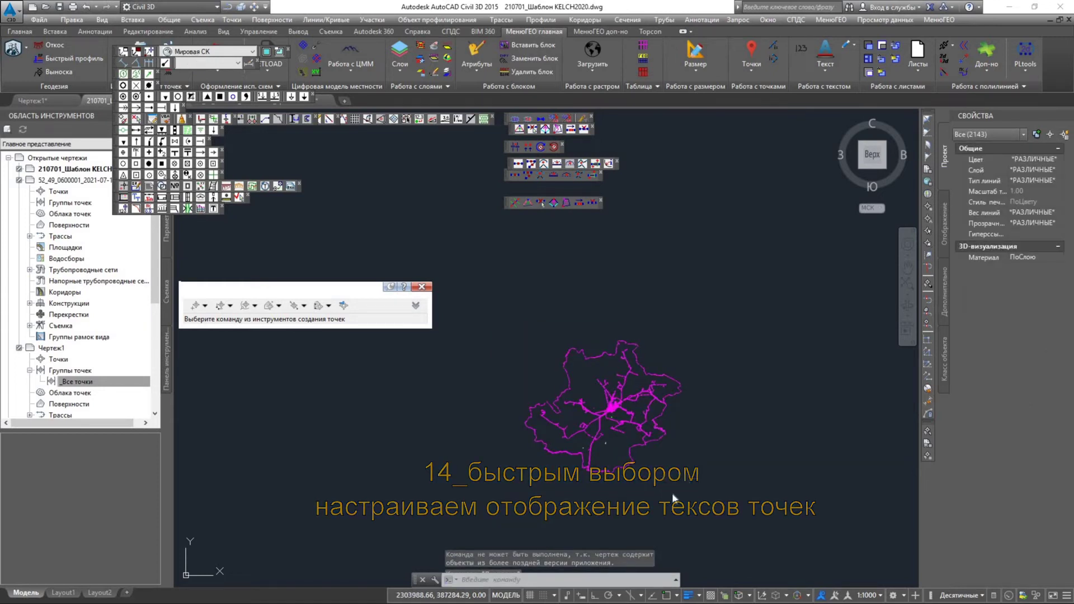
{"action": "right_click", "coordinate": [672, 493]}
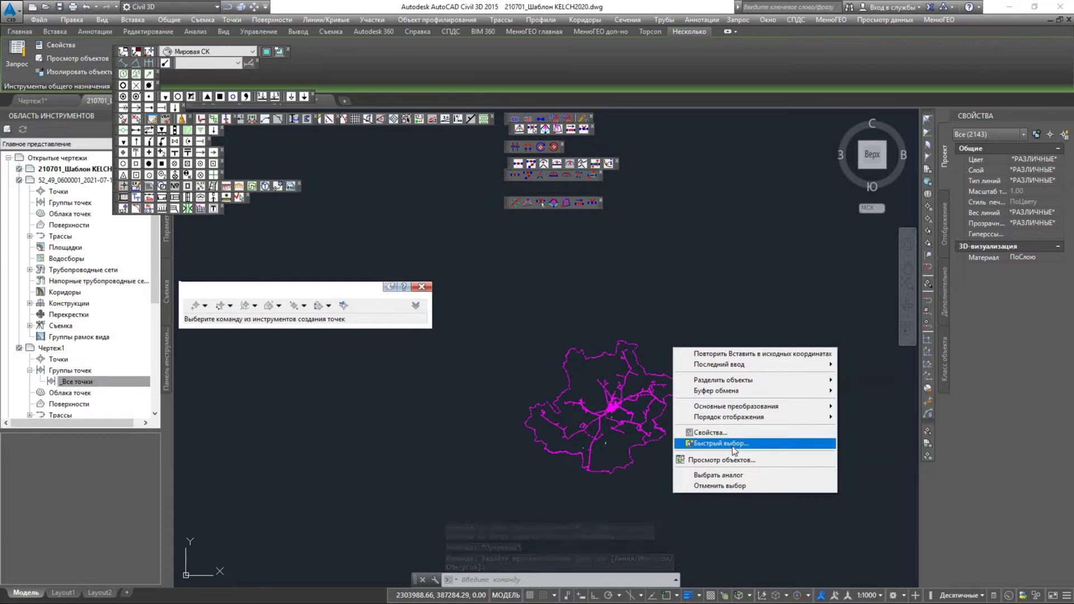
{"action": "left_click", "coordinate": [733, 445]}
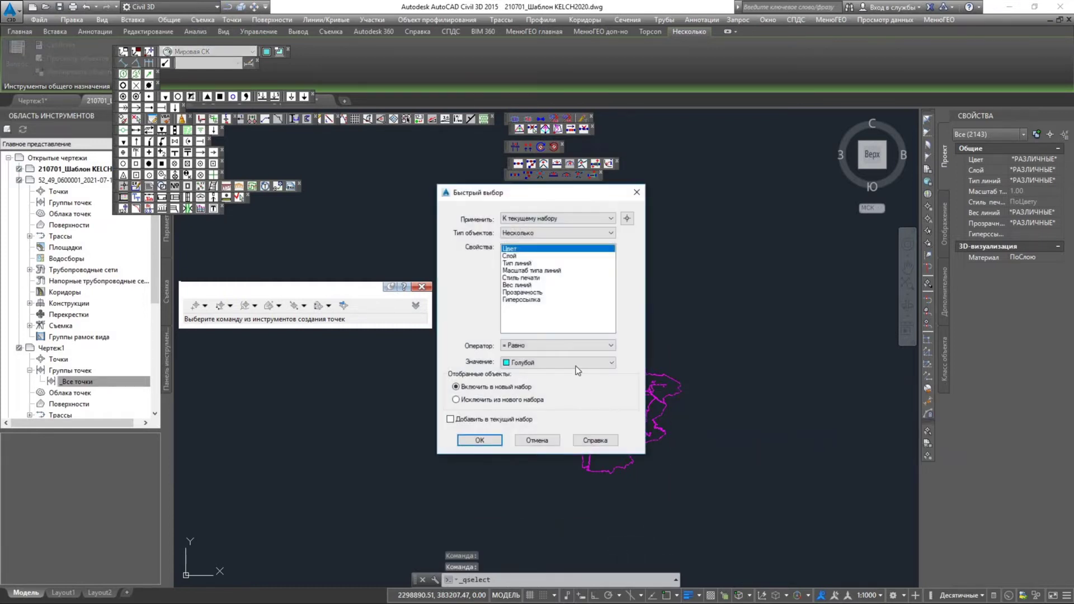
{"action": "left_click", "coordinate": [544, 361]}
{"action": "left_click", "coordinate": [552, 409]}
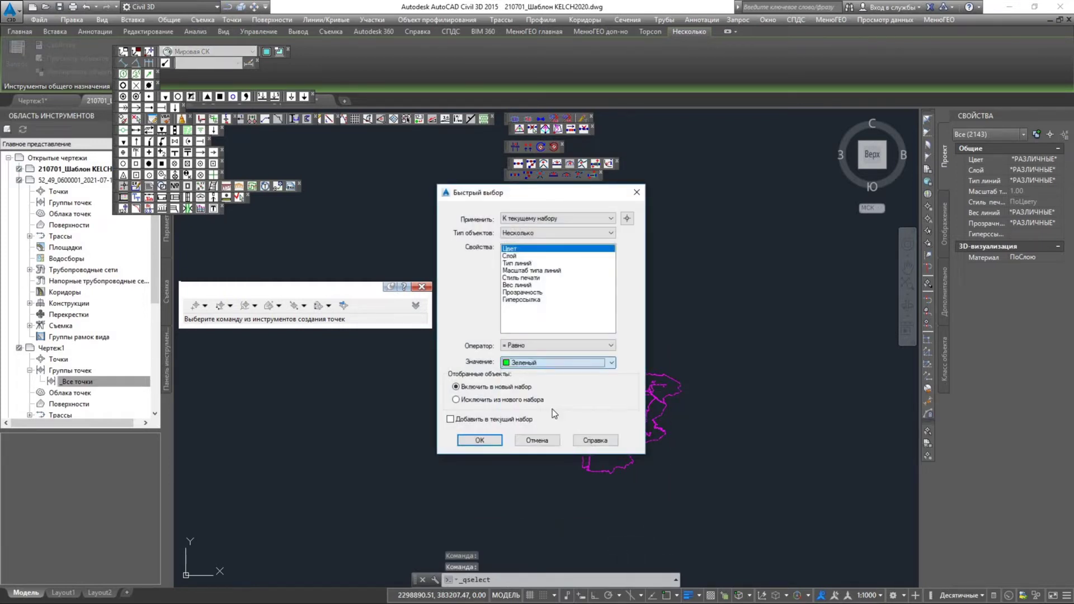
{"action": "left_click", "coordinate": [540, 232]}
{"action": "left_click", "coordinate": [541, 242]}
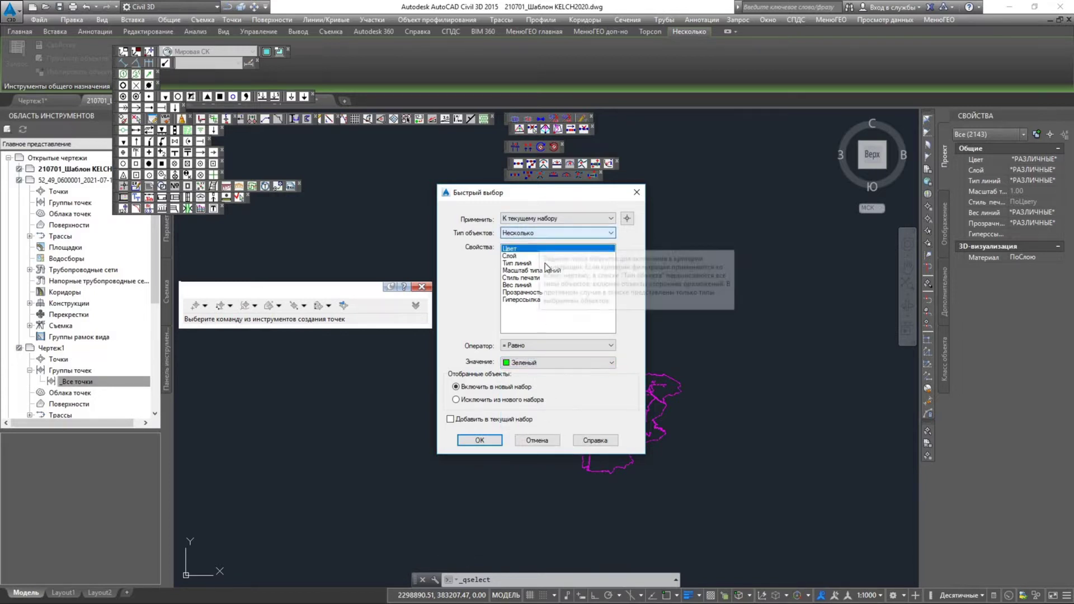
{"action": "left_click", "coordinate": [557, 345]}
{"action": "left_click", "coordinate": [560, 384]}
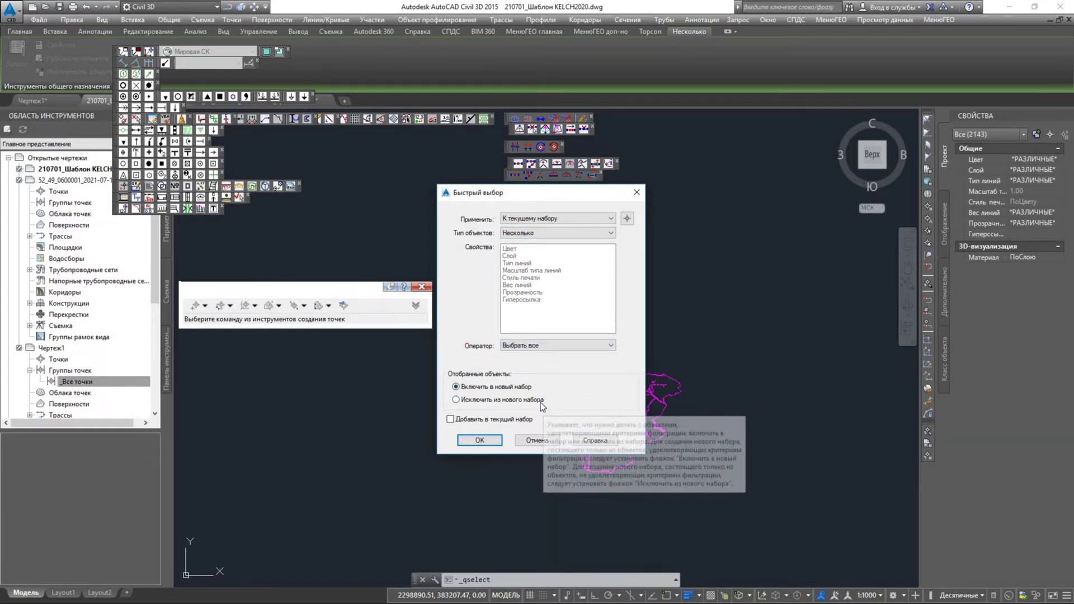
{"action": "left_click", "coordinate": [480, 441]}
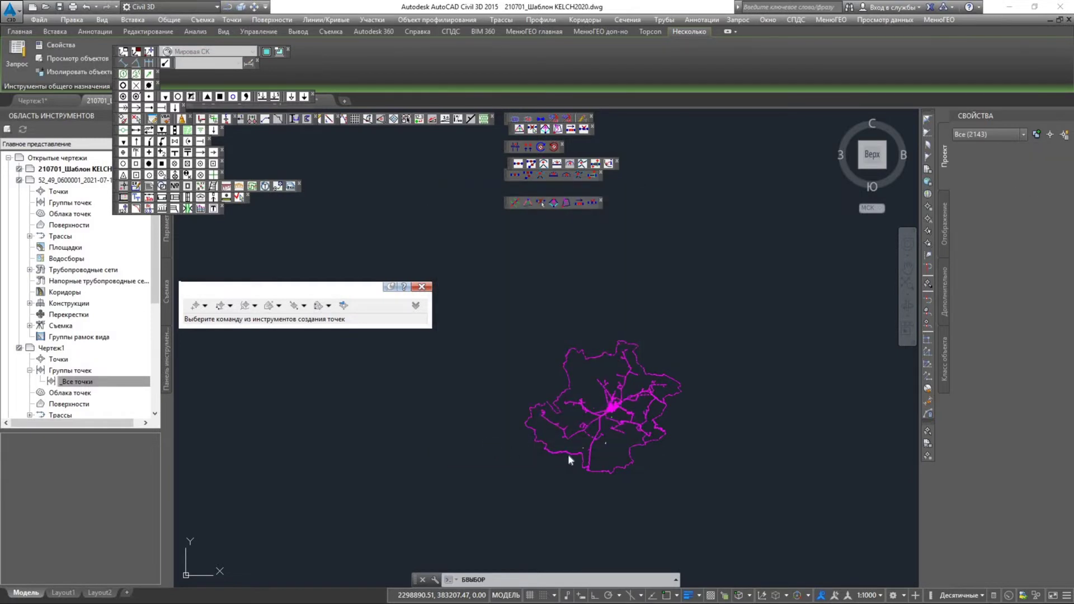
- Filter the current selection with Quick Select to objects whose colour equals Зеленый, leaving the object type at Несколько
{"action": "scroll", "coordinate": [609, 442], "scroll_direction": "up", "scroll_amount": 4}
{"action": "scroll", "coordinate": [610, 442], "scroll_direction": "up", "scroll_amount": 10}
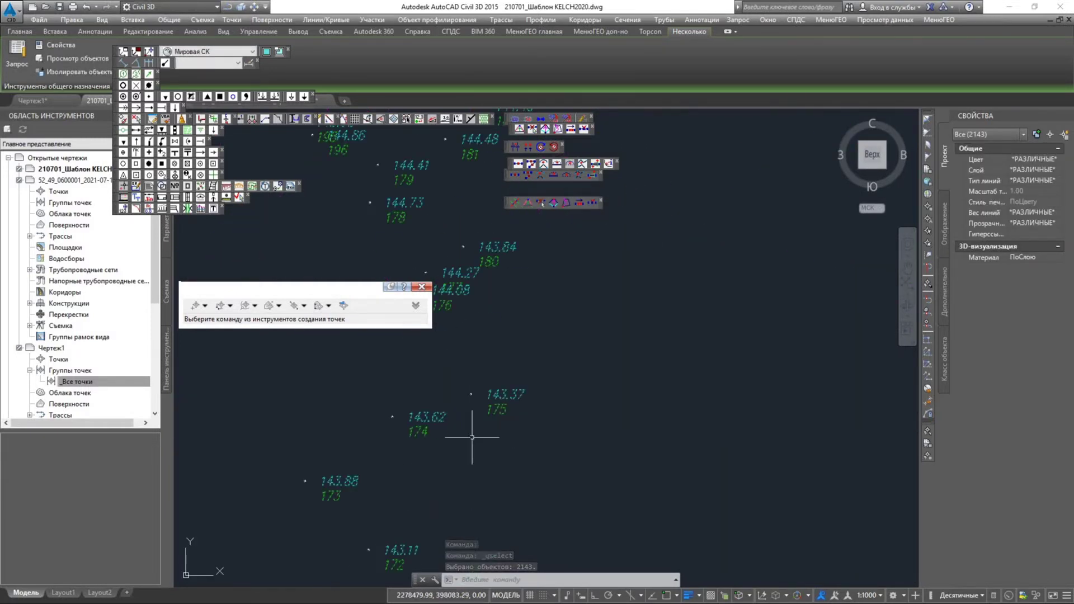
{"action": "right_click", "coordinate": [503, 433]}
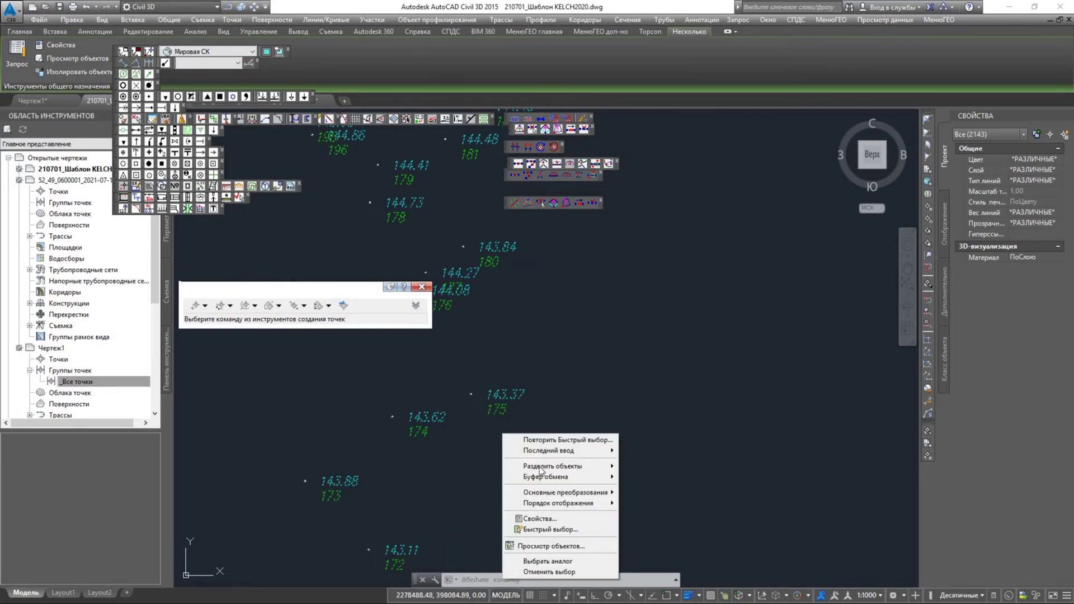
{"action": "left_click", "coordinate": [564, 530]}
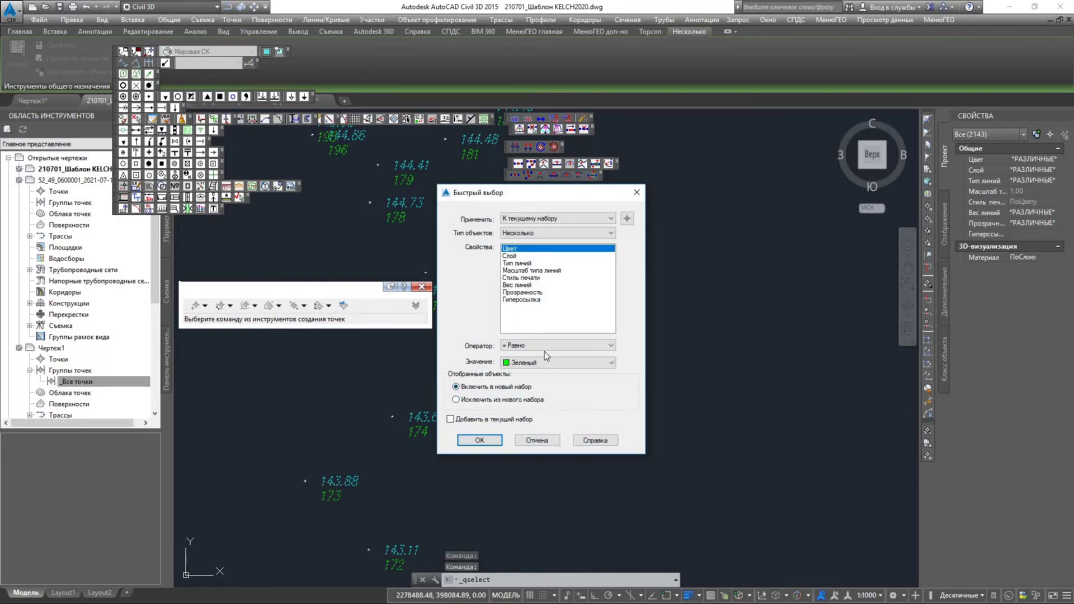
{"action": "left_click", "coordinate": [543, 229]}
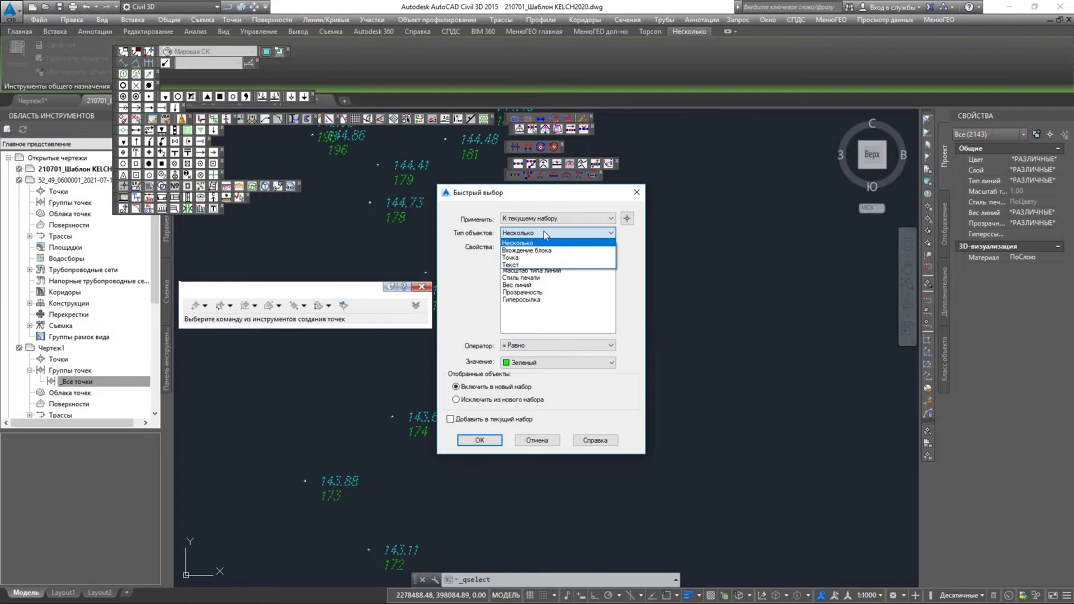
{"action": "left_click", "coordinate": [555, 266]}
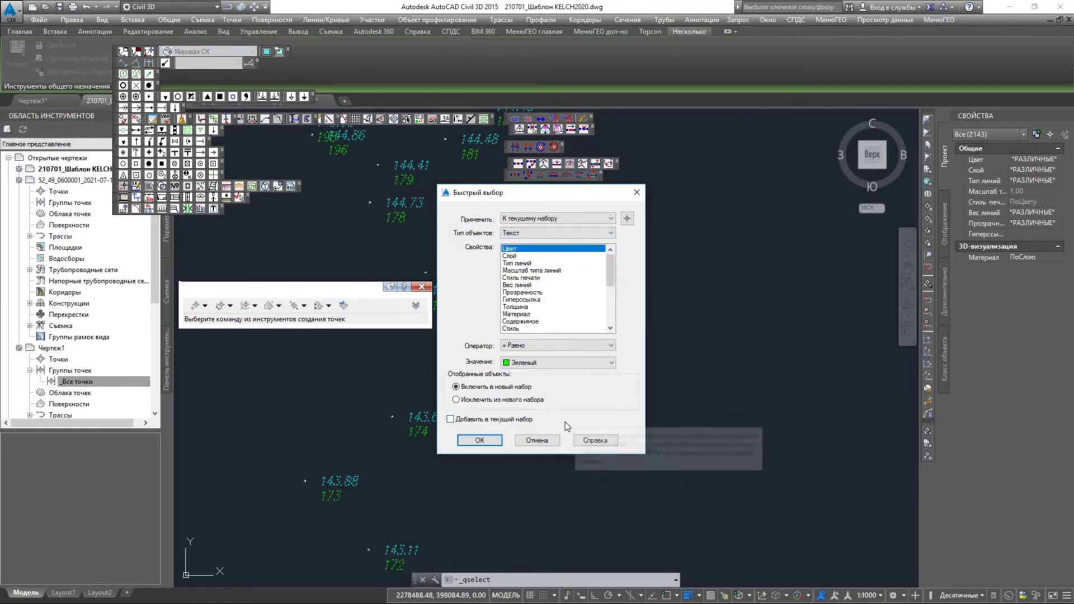
{"action": "left_click", "coordinate": [540, 218]}
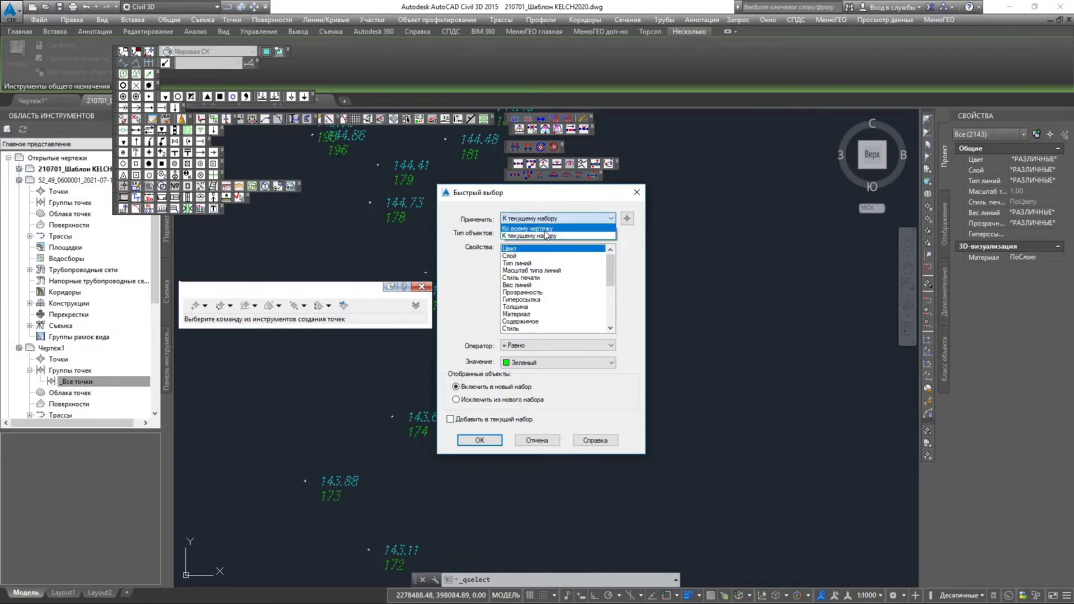
{"action": "left_click", "coordinate": [547, 236]}
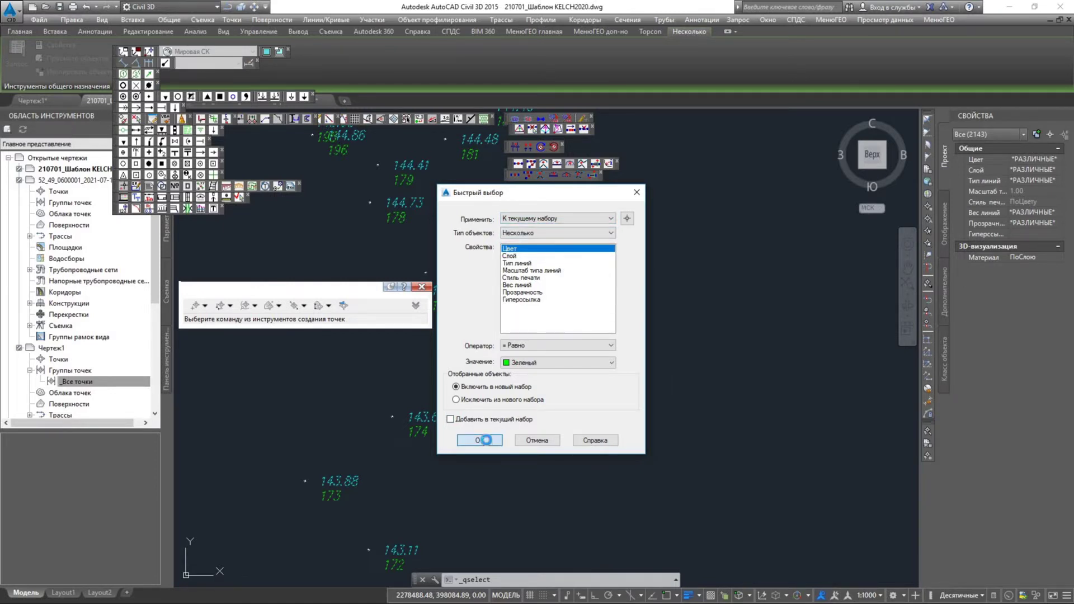
{"action": "left_click", "coordinate": [486, 441]}
- Set the text height of the selected green point numbers to 0.3
{"action": "scroll", "coordinate": [428, 447], "scroll_direction": "up", "scroll_amount": 4}
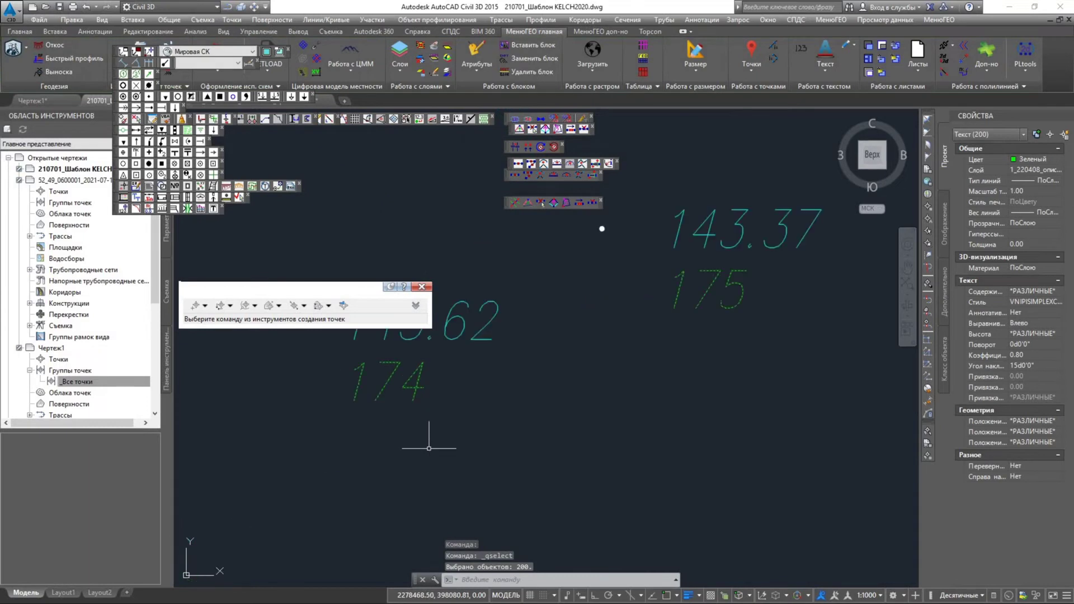
{"action": "left_click", "coordinate": [1029, 355]}
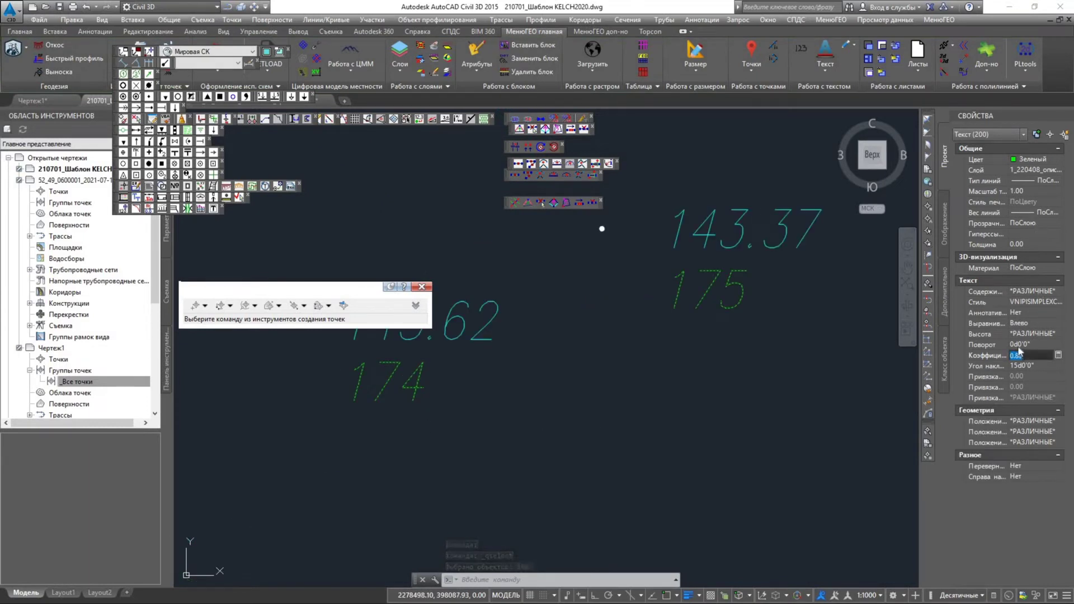
{"action": "left_click", "coordinate": [1022, 335]}
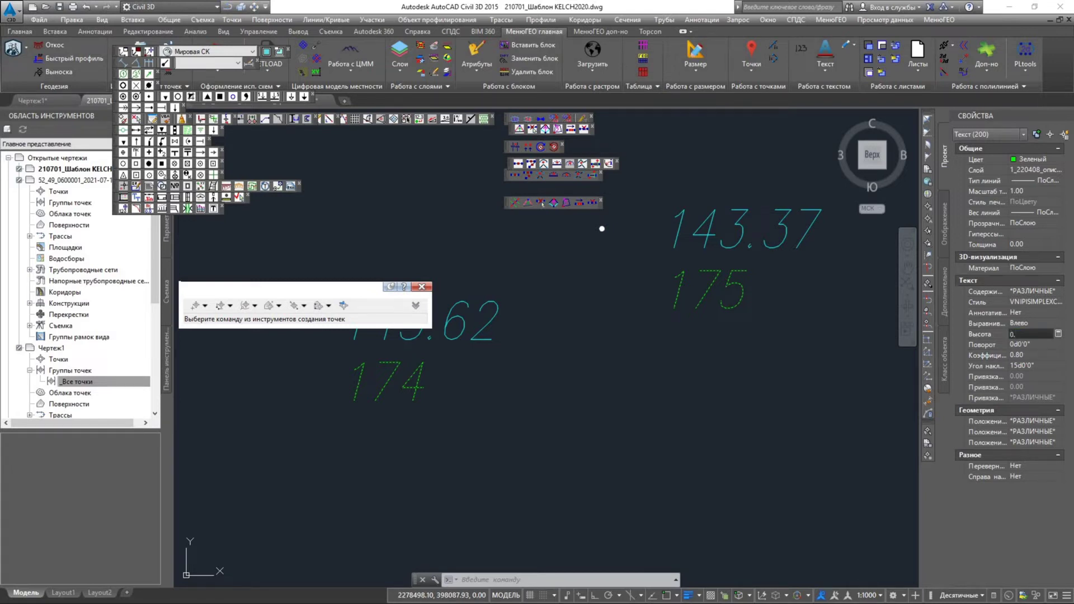
{"action": "type", "text": "0.3"}
{"action": "key", "text": "Tab"}
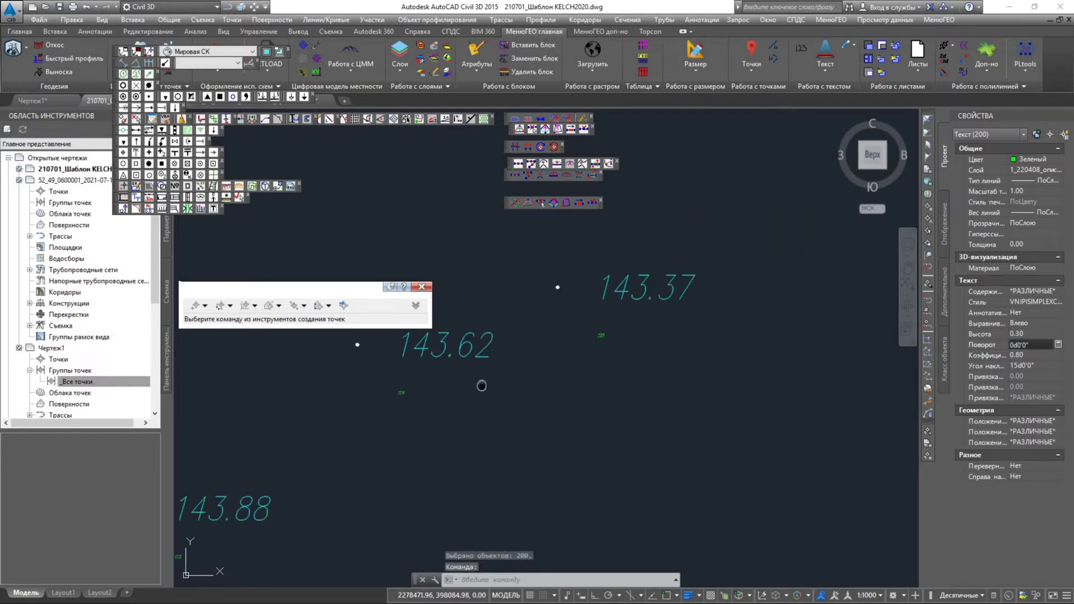
- Move the selected green point numbers up and left so each sits just below its point symbol
{"action": "scroll", "coordinate": [419, 350], "scroll_direction": "up", "scroll_amount": 3}
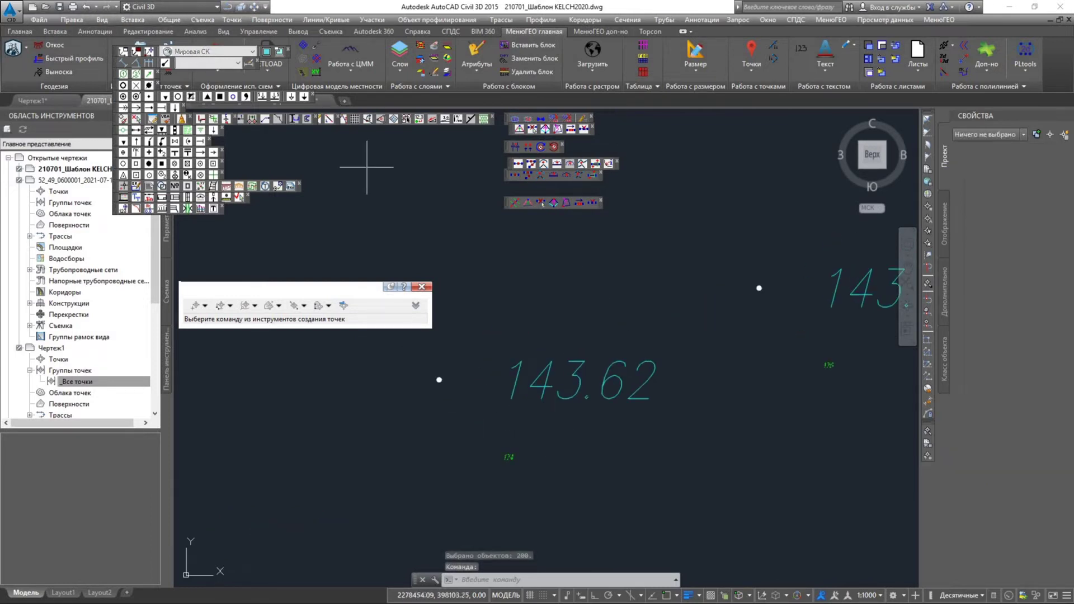
{"action": "type", "text": "m"}
{"action": "key", "text": "Return"}
{"action": "left_click", "coordinate": [539, 474]}
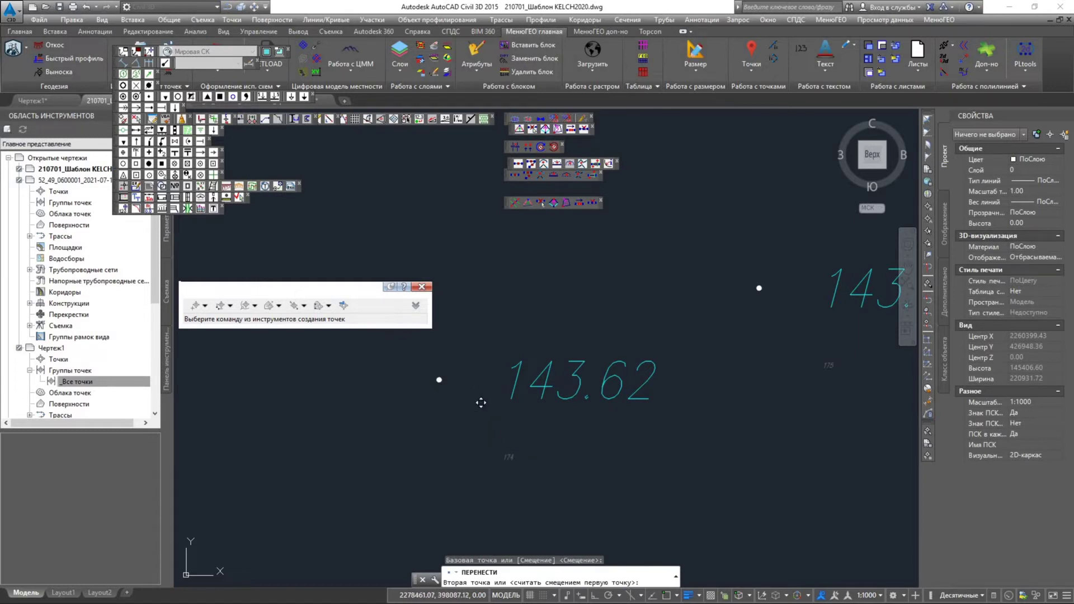
{"action": "left_click", "coordinate": [481, 403]}
- Try to select all texts similar to the cyan elevation label 143.62
{"action": "left_click", "coordinate": [515, 388]}
{"action": "left_click", "coordinate": [534, 430]}
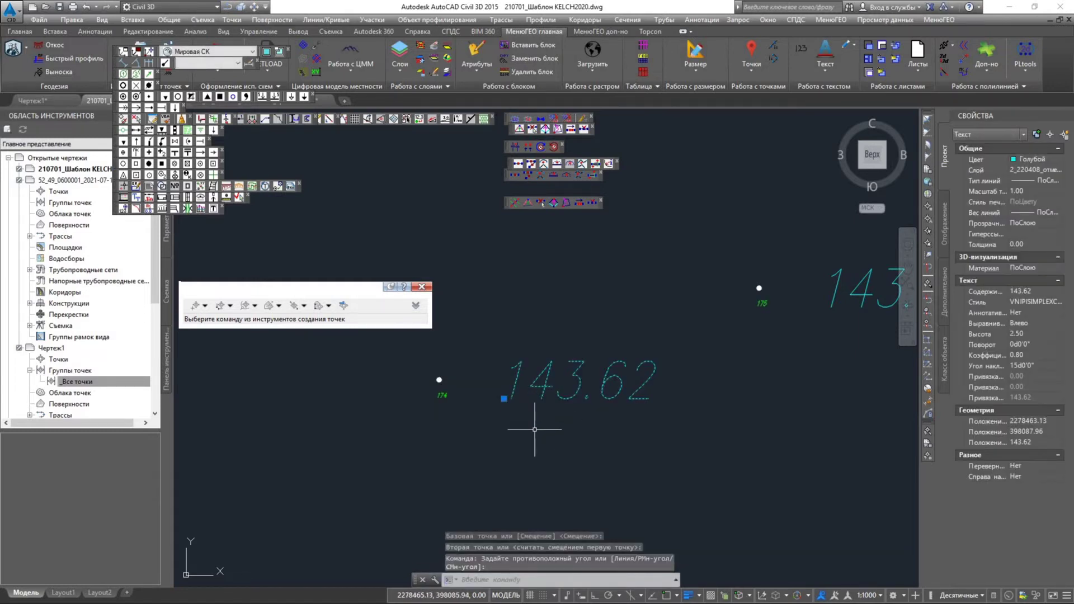
{"action": "right_click", "coordinate": [535, 430]}
{"action": "left_click", "coordinate": [565, 473]}
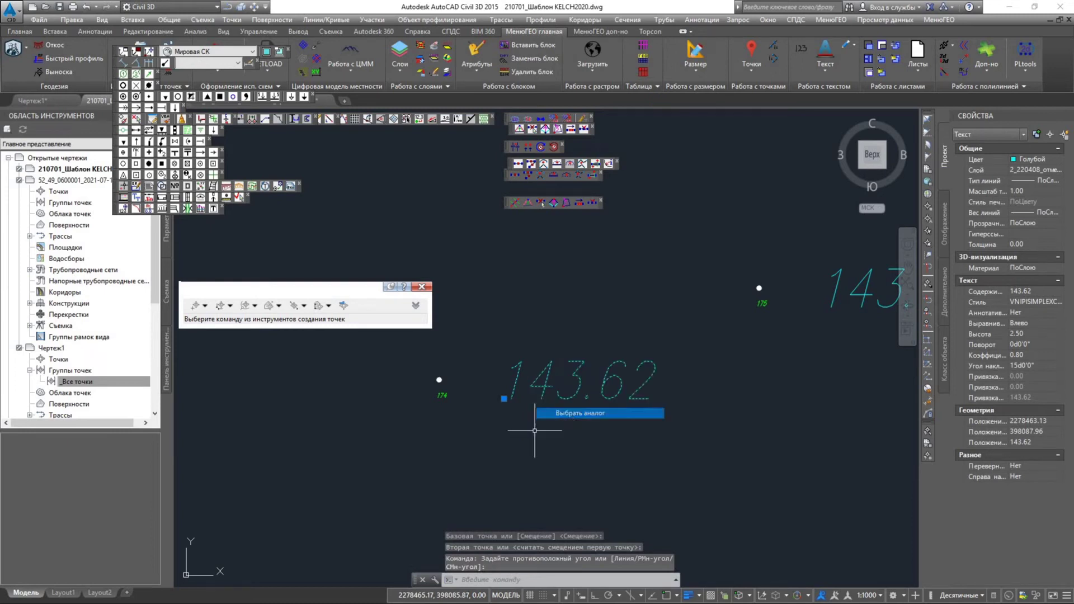
{"action": "scroll", "coordinate": [566, 421], "scroll_direction": "down", "scroll_amount": 10}
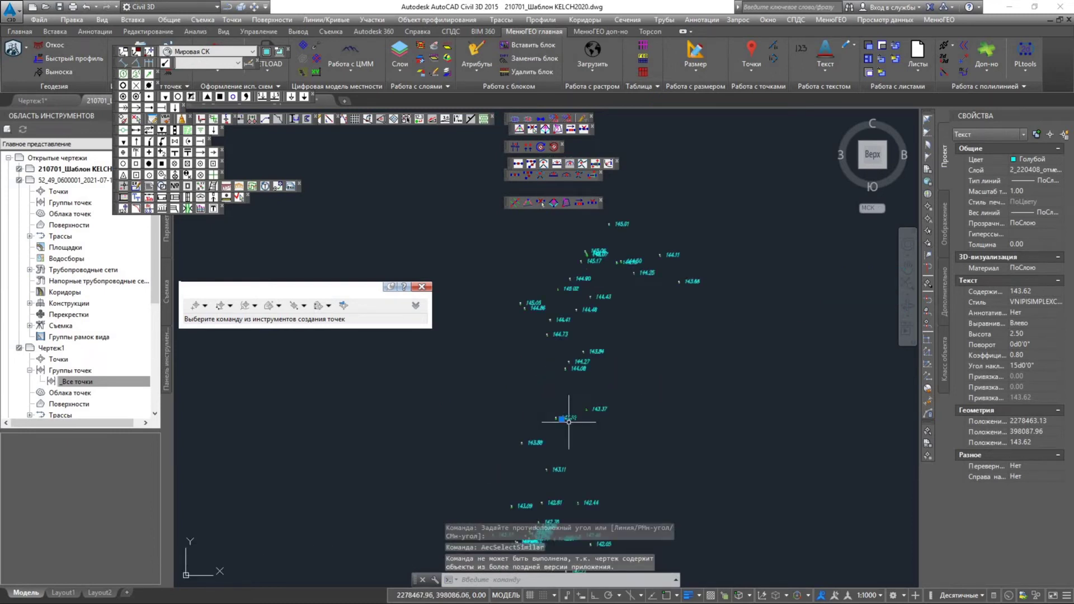
{"action": "key", "text": "Escape"}
- Clear the current selection and select all objects across the full extent of the cadastral plan with a window
{"action": "scroll", "coordinate": [620, 455], "scroll_direction": "down", "scroll_amount": 4}
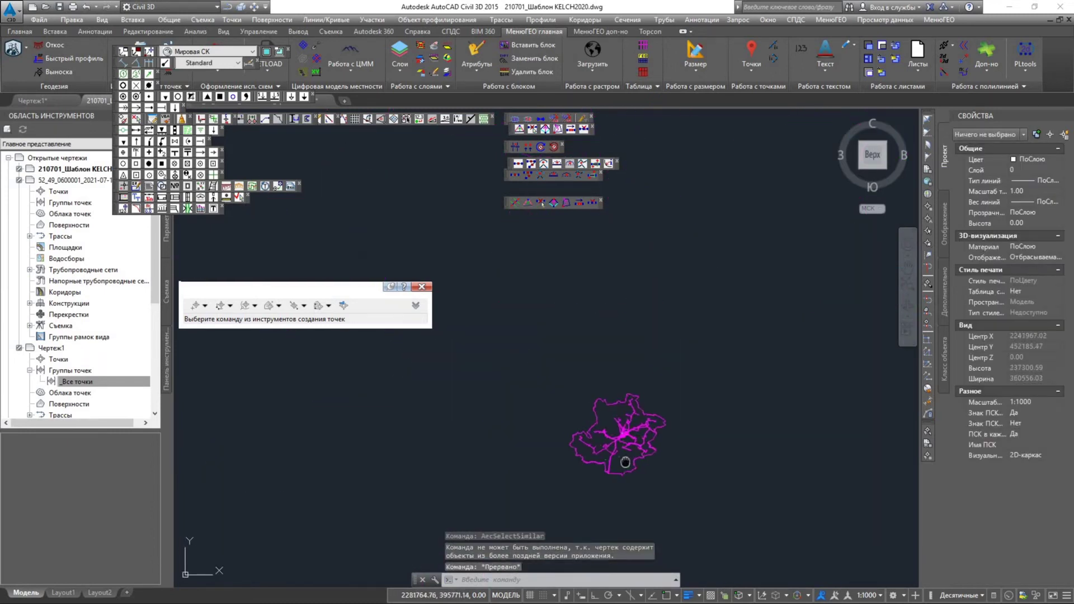
{"action": "left_click", "coordinate": [540, 384]}
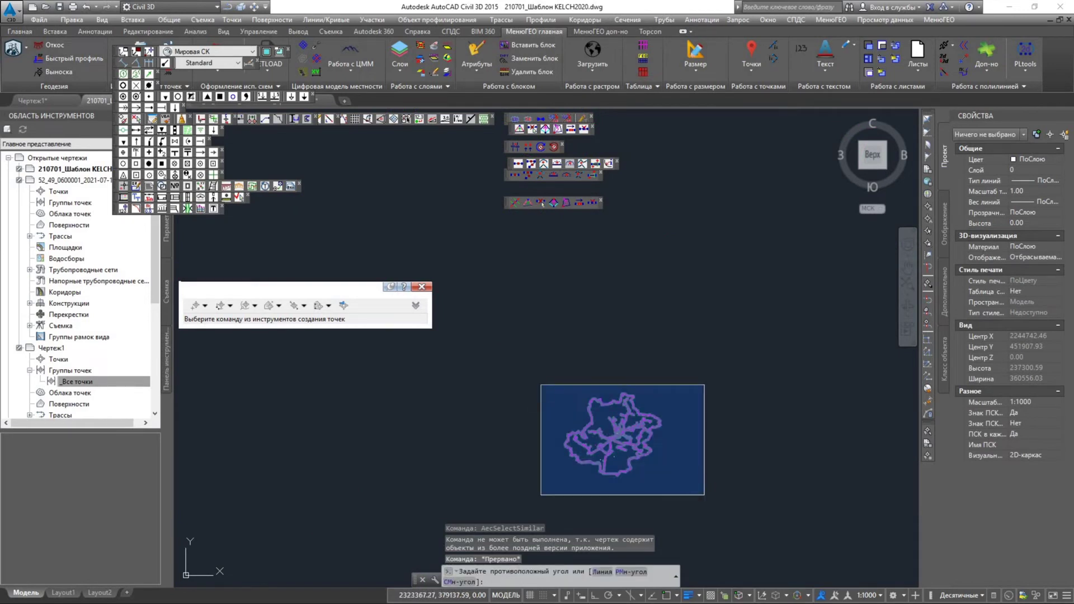
{"action": "left_click", "coordinate": [705, 495]}
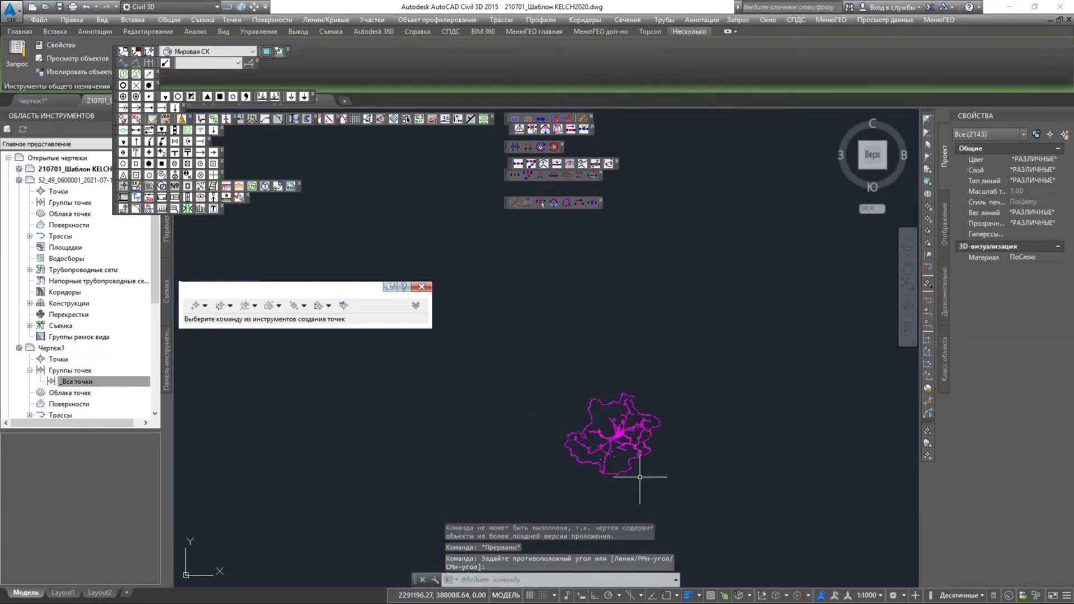
- Filter the current selection with Quick Select to objects of type Текст whose colour equals Голубой
{"action": "right_click", "coordinate": [616, 458]}
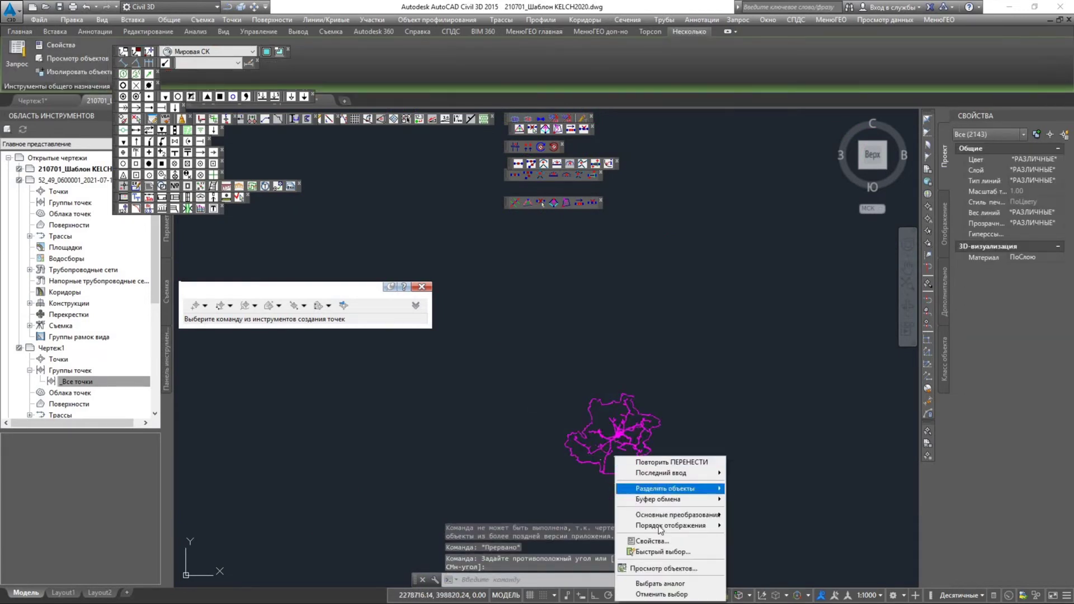
{"action": "left_click", "coordinate": [679, 553]}
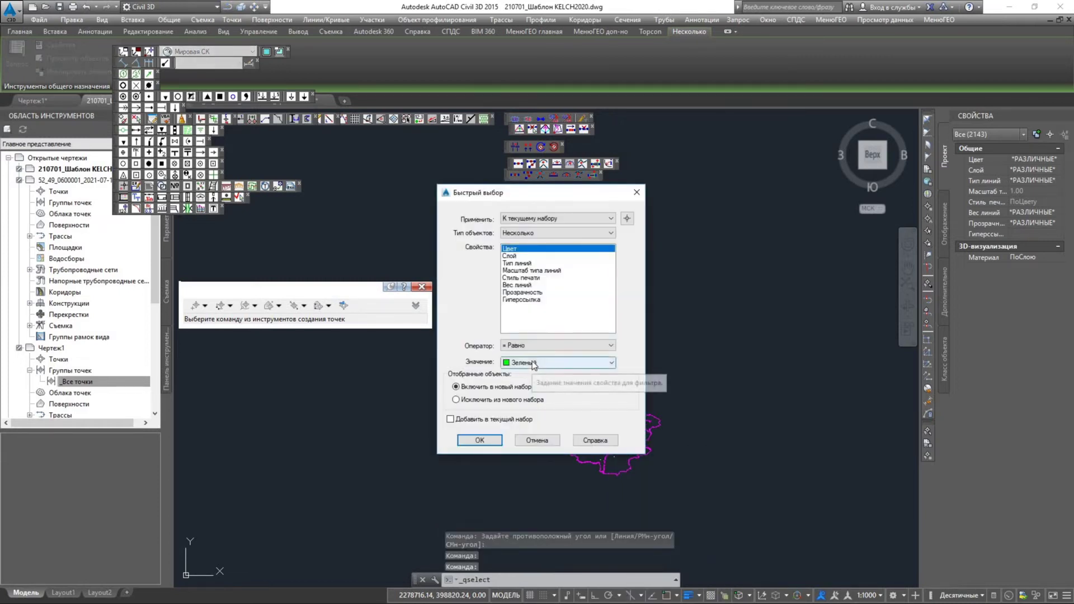
{"action": "left_click", "coordinate": [533, 233]}
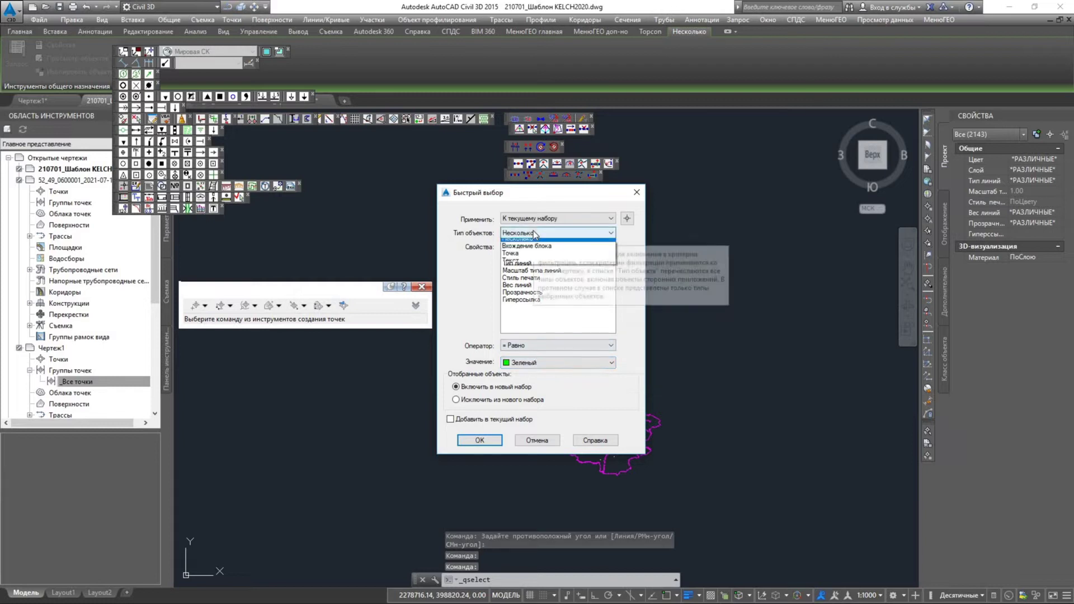
{"action": "left_click", "coordinate": [531, 260]}
{"action": "left_click", "coordinate": [559, 361]}
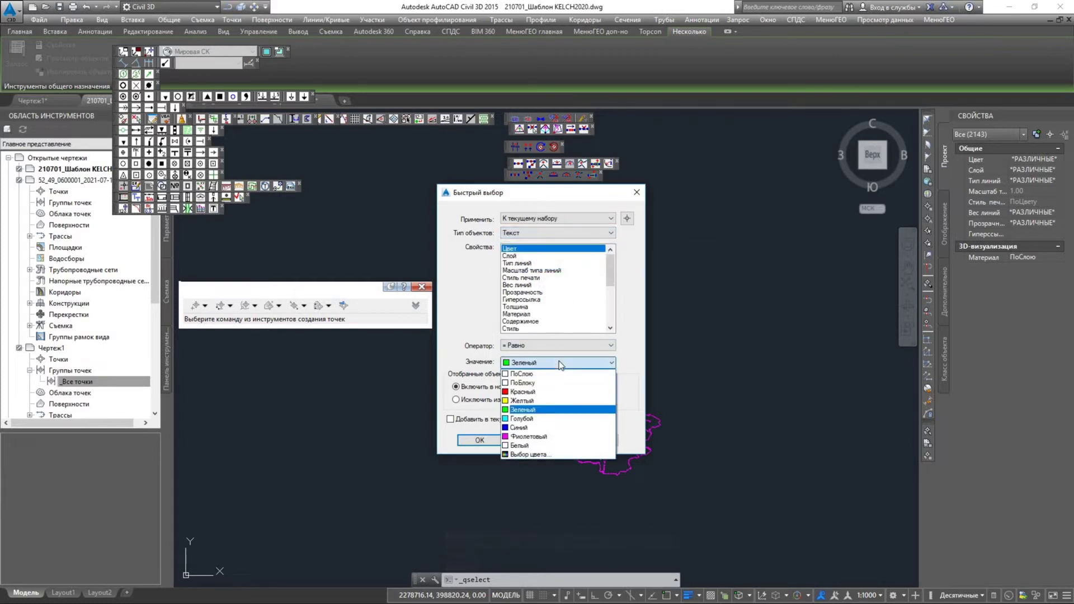
{"action": "left_click", "coordinate": [557, 420]}
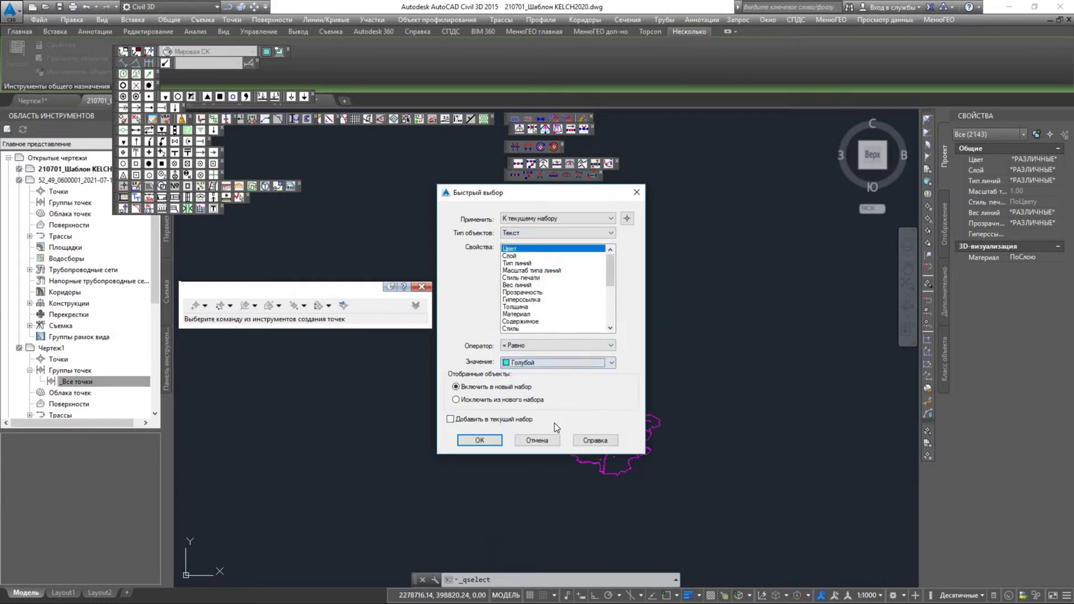
{"action": "left_click", "coordinate": [524, 346]}
{"action": "left_click", "coordinate": [512, 429]}
{"action": "left_click", "coordinate": [499, 440]}
- Set the text height of the selected cyan elevation labels to 0.9
{"action": "scroll", "coordinate": [615, 447], "scroll_direction": "up", "scroll_amount": 6}
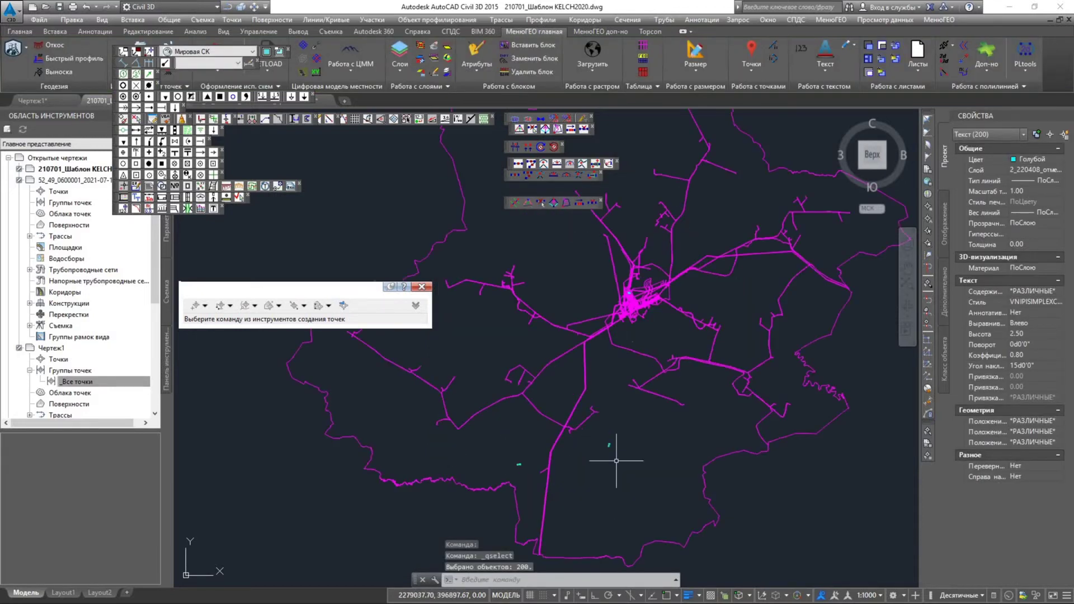
{"action": "scroll", "coordinate": [613, 441], "scroll_direction": "up", "scroll_amount": 5}
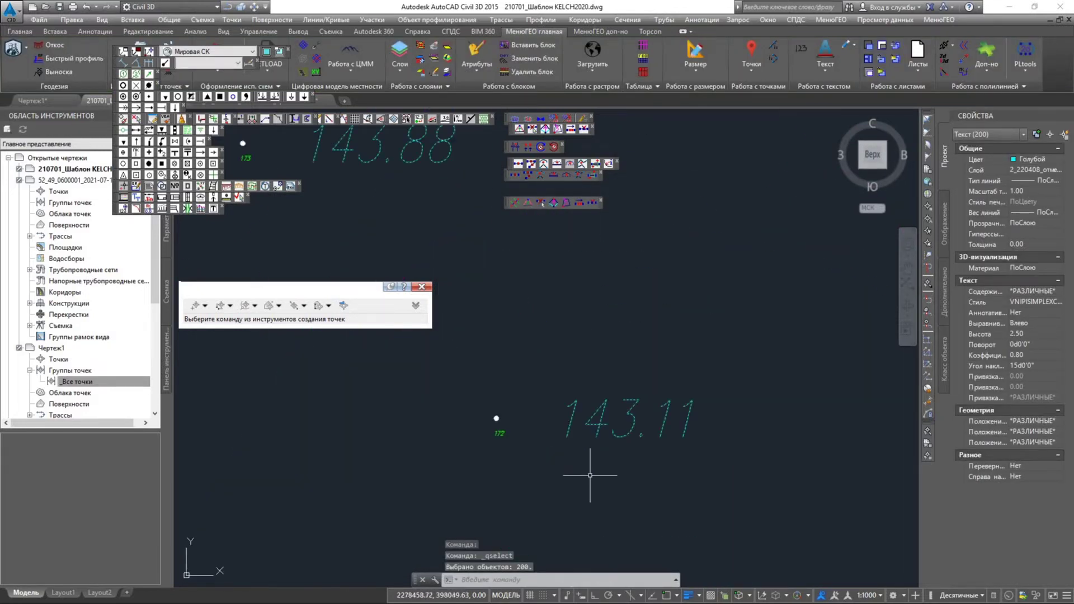
{"action": "left_click", "coordinate": [1016, 334]}
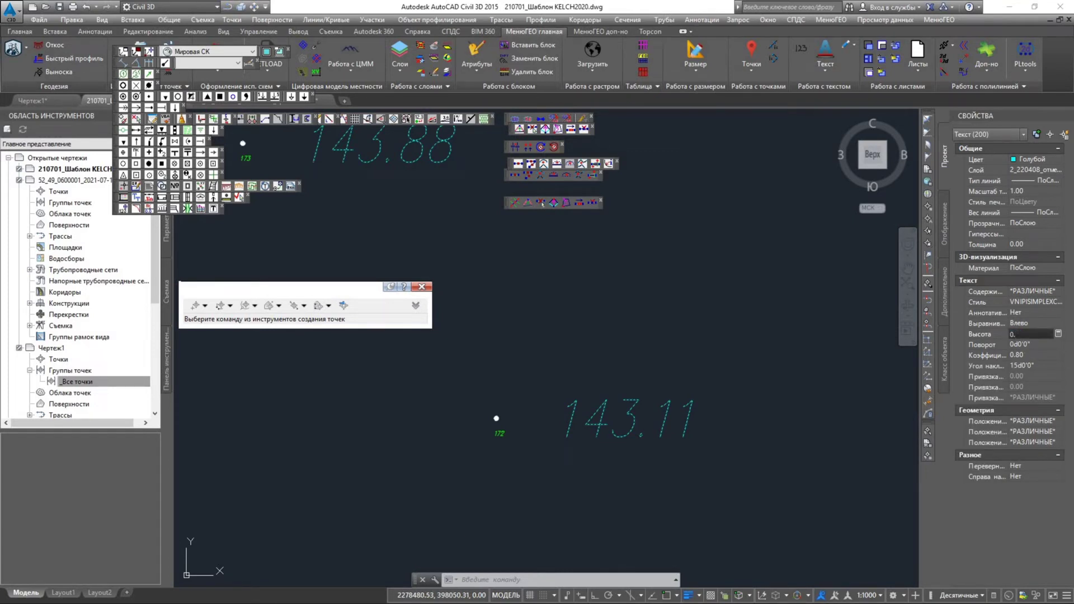
{"action": "key", "text": "Tab"}
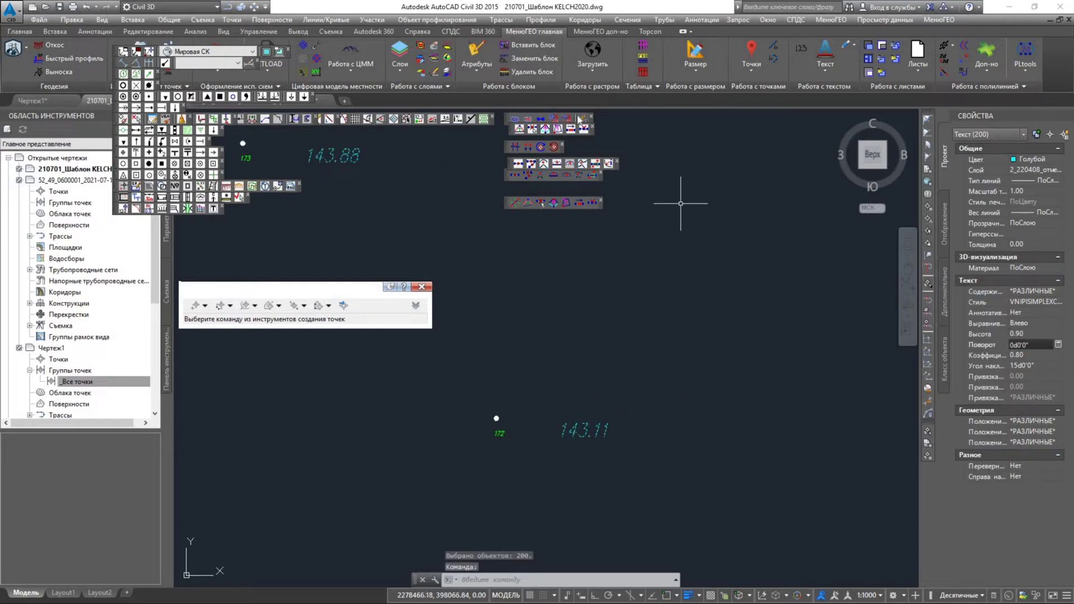
- Move the selected elevation labels up and left so each starts just above its point symbol
{"action": "left_click", "coordinate": [255, 8]}
{"action": "left_click", "coordinate": [637, 462]}
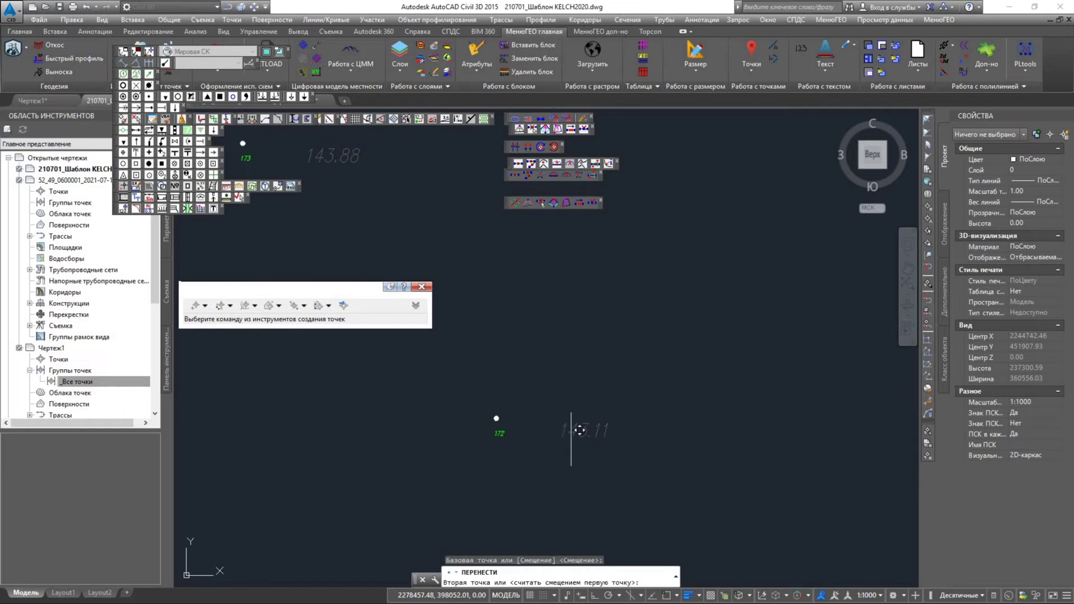
{"action": "left_click", "coordinate": [573, 432]}
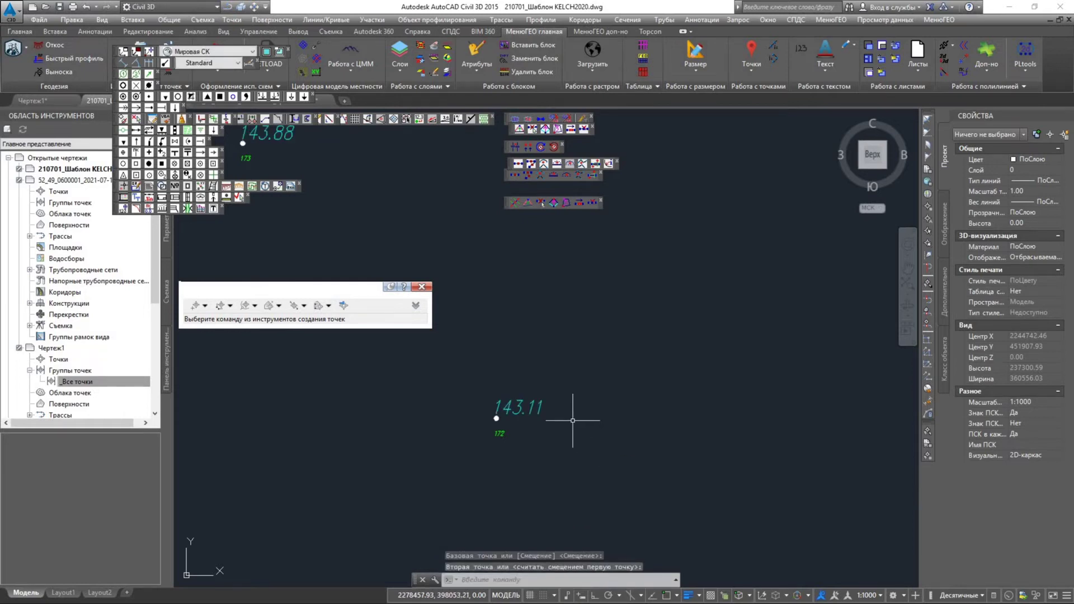
- Switch from model space to Layout1 and close the point creation toolbar
{"action": "scroll", "coordinate": [564, 414], "scroll_direction": "down", "scroll_amount": 10}
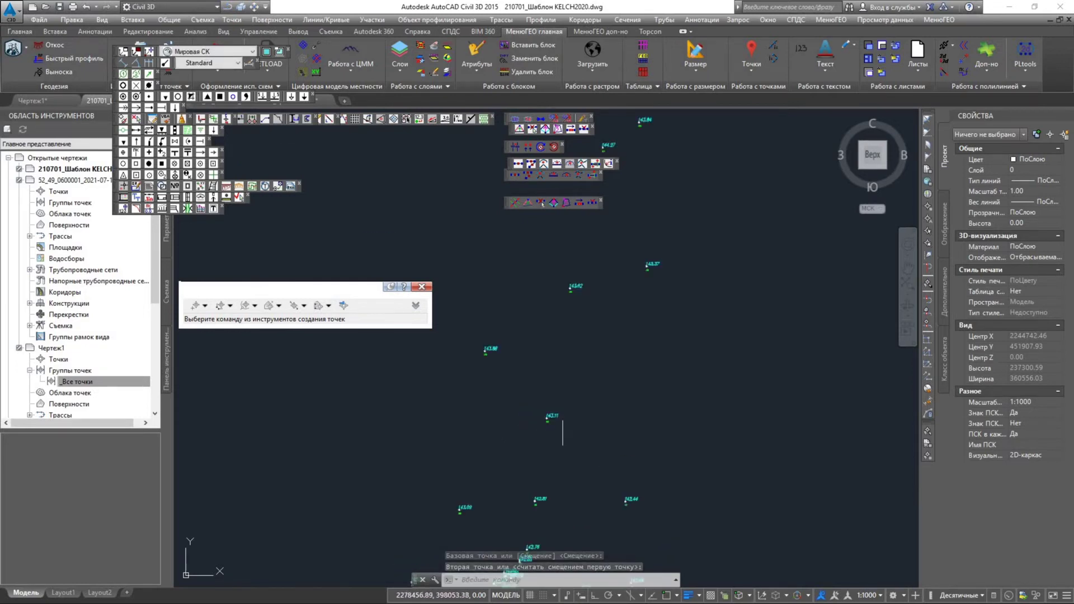
{"action": "scroll", "coordinate": [534, 315], "scroll_direction": "up", "scroll_amount": 8}
{"action": "scroll", "coordinate": [534, 315], "scroll_direction": "up", "scroll_amount": 2}
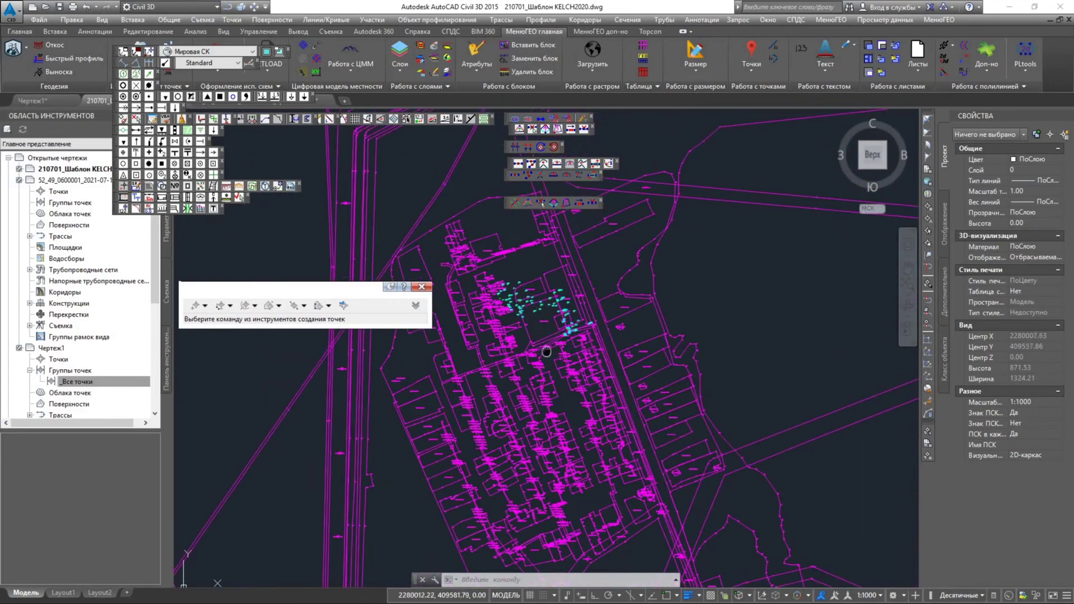
{"action": "left_click", "coordinate": [62, 592]}
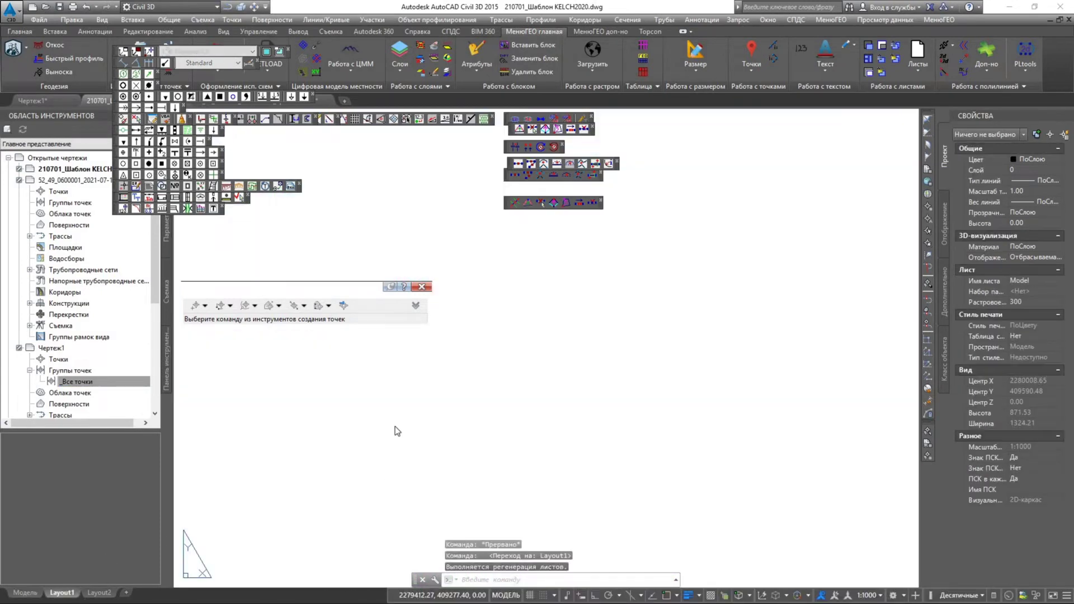
{"action": "left_click", "coordinate": [421, 287]}
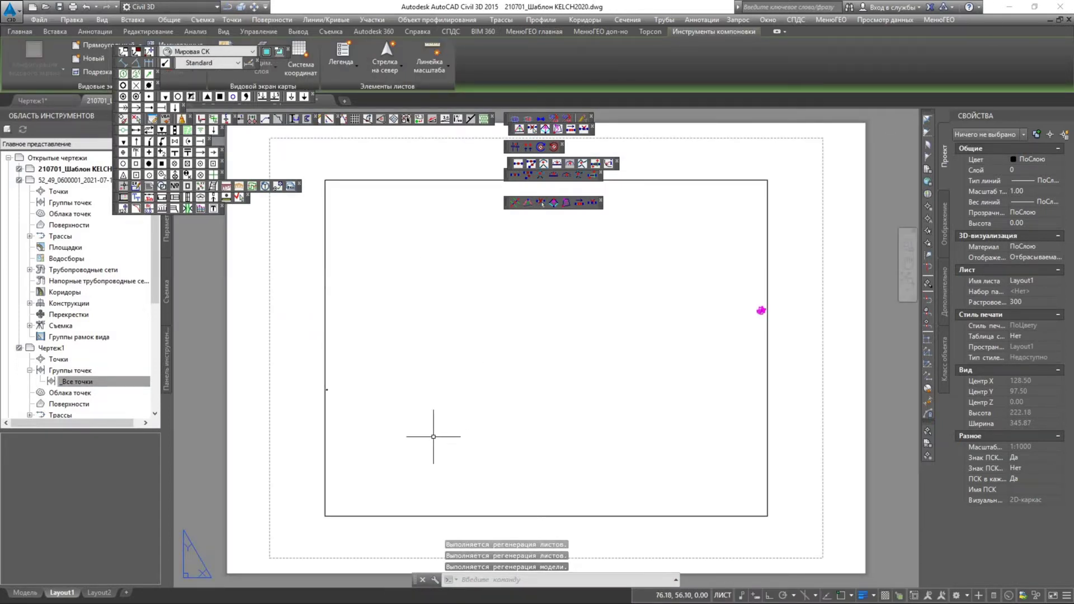
- Switch to model space and locate the small object groups lying far away from the magenta plan
{"action": "left_click", "coordinate": [25, 592]}
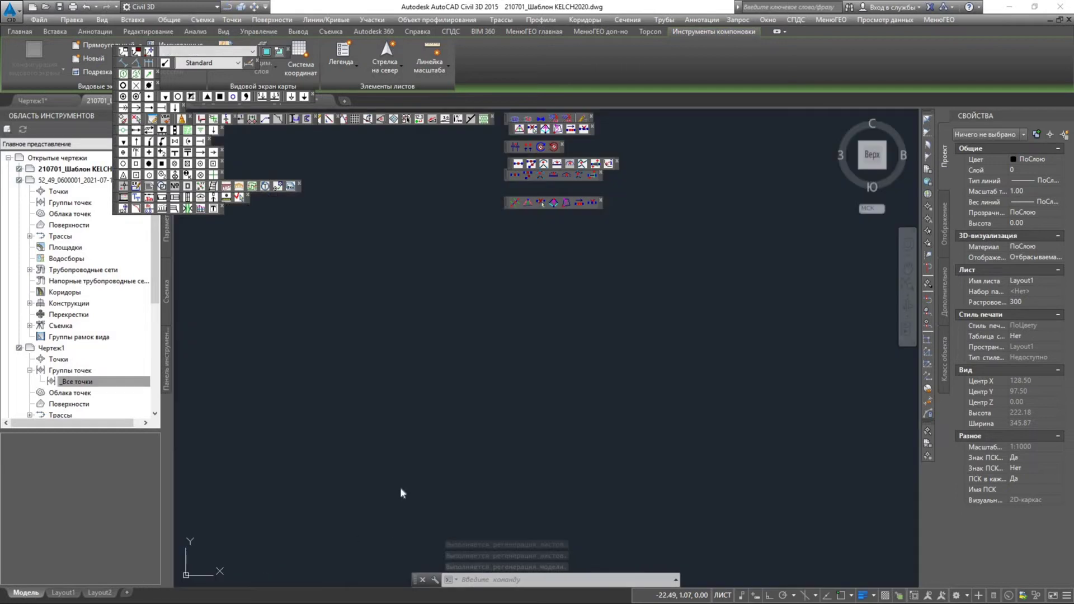
{"action": "middle_click", "coordinate": [458, 415]}
{"action": "scroll", "coordinate": [408, 434], "scroll_direction": "up", "scroll_amount": 3}
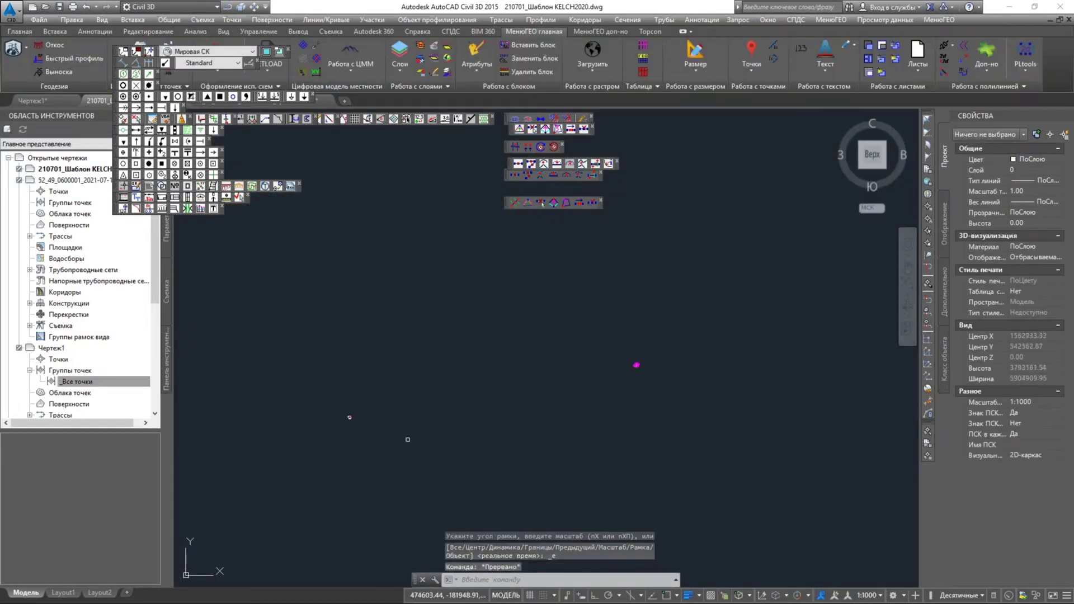
{"action": "scroll", "coordinate": [358, 383], "scroll_direction": "up", "scroll_amount": 10}
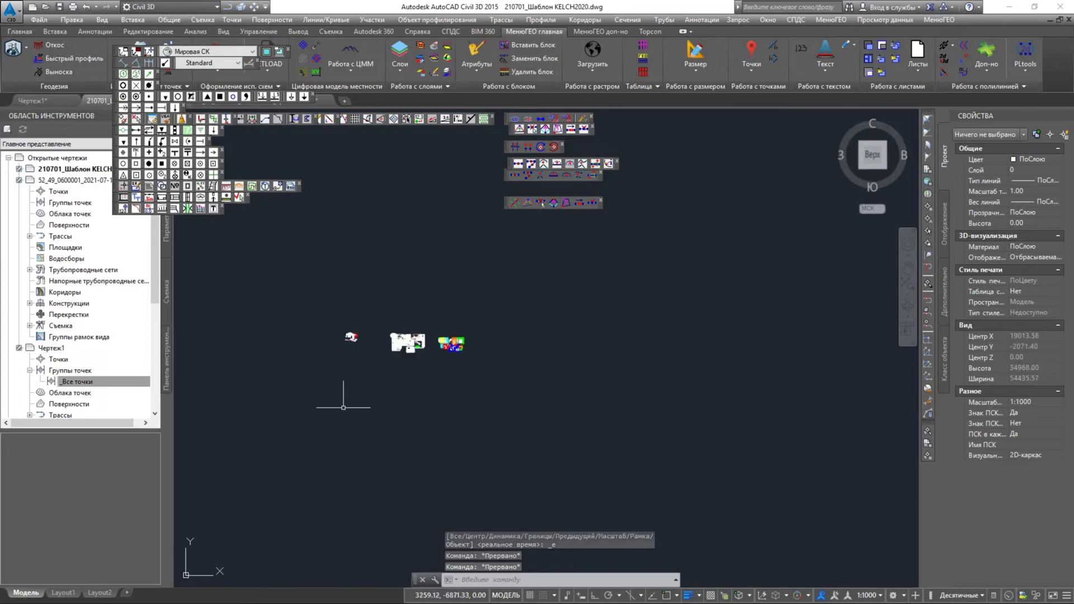
- Move the three far-off object groups together to just above the magenta boundary of the plan
{"action": "left_click", "coordinate": [568, 435]}
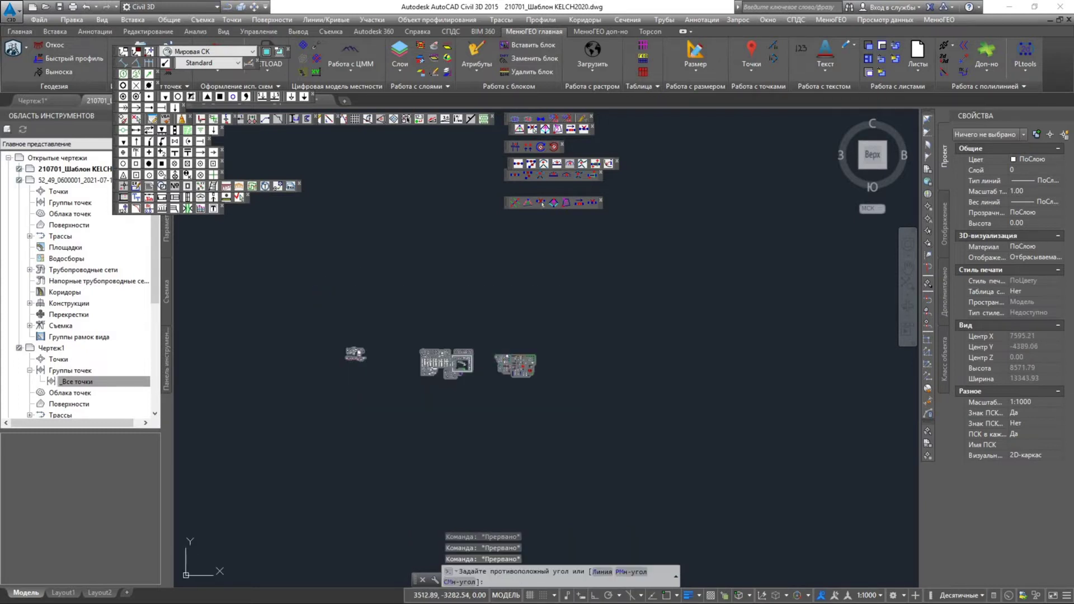
{"action": "left_click", "coordinate": [320, 290]}
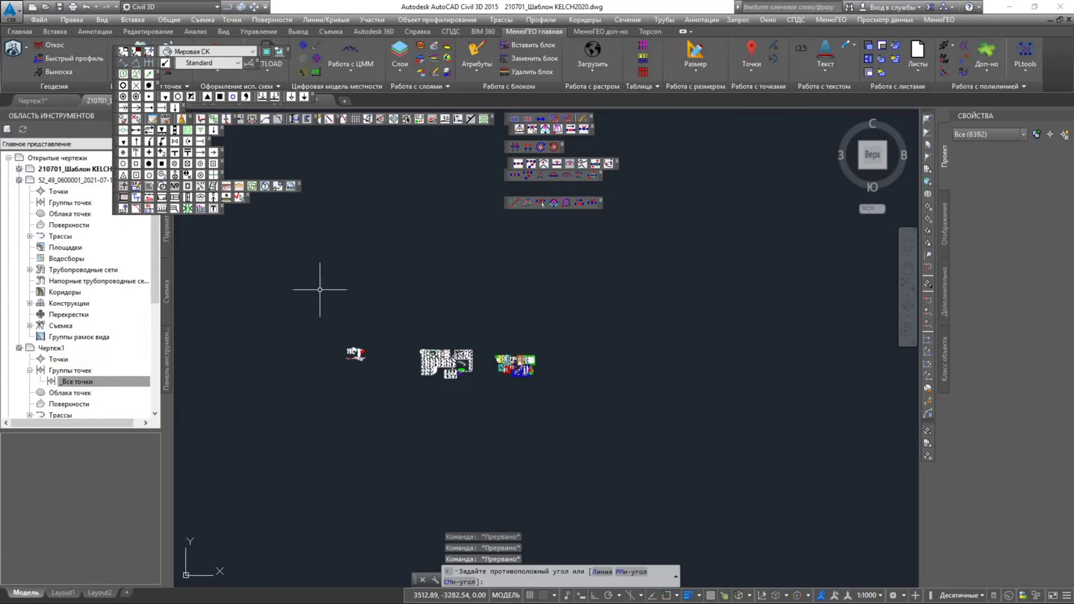
{"action": "left_click", "coordinate": [555, 436]}
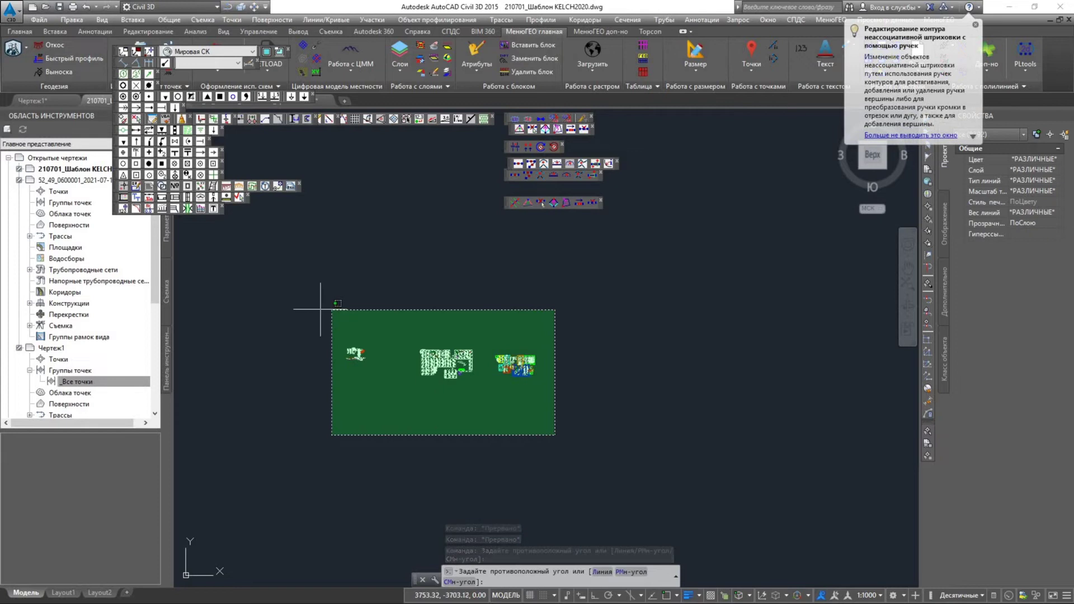
{"action": "key", "text": "Escape"}
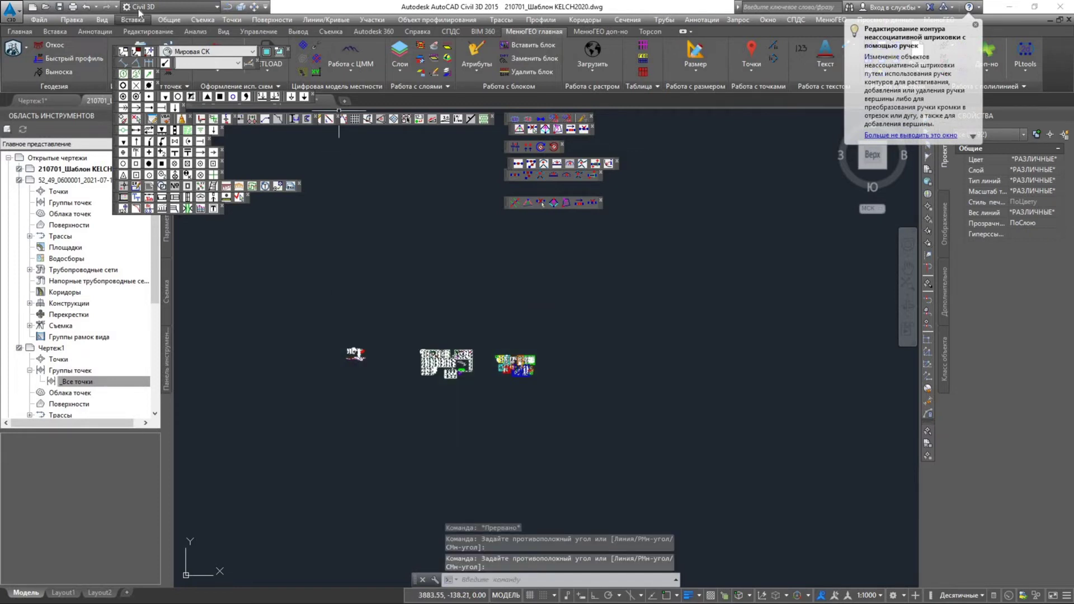
{"action": "left_click", "coordinate": [255, 6]}
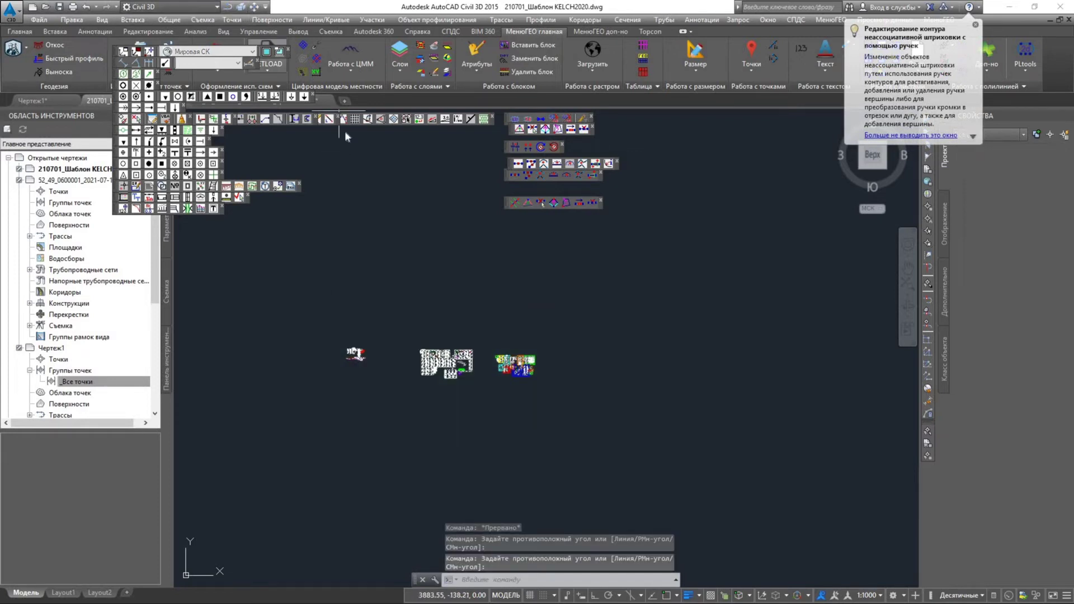
{"action": "left_click", "coordinate": [437, 333]}
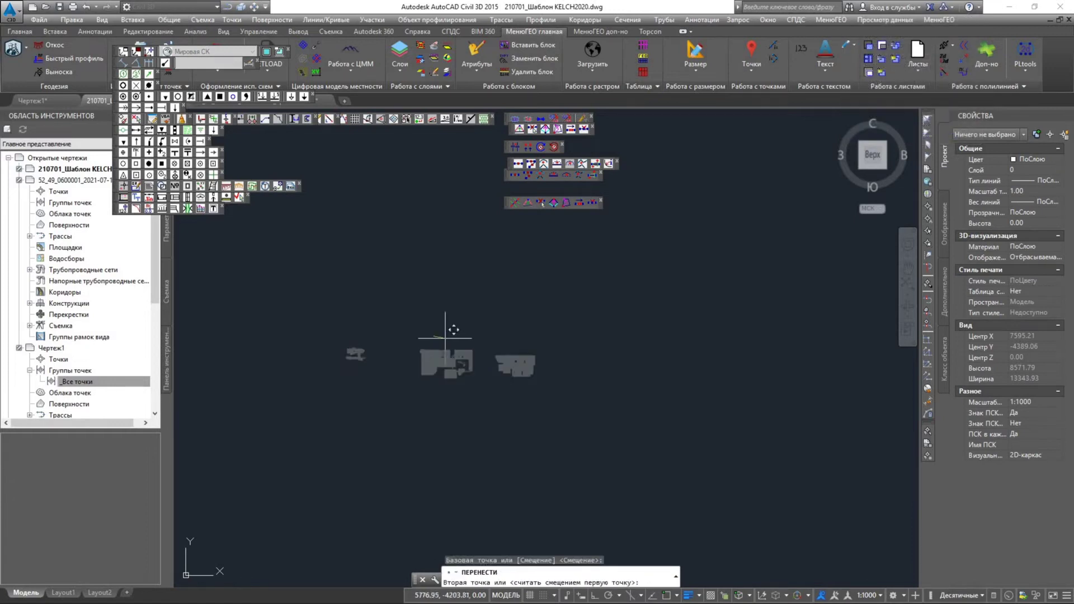
{"action": "middle_click_drag", "start_coordinate": [554, 357], "coordinate": [636, 363]}
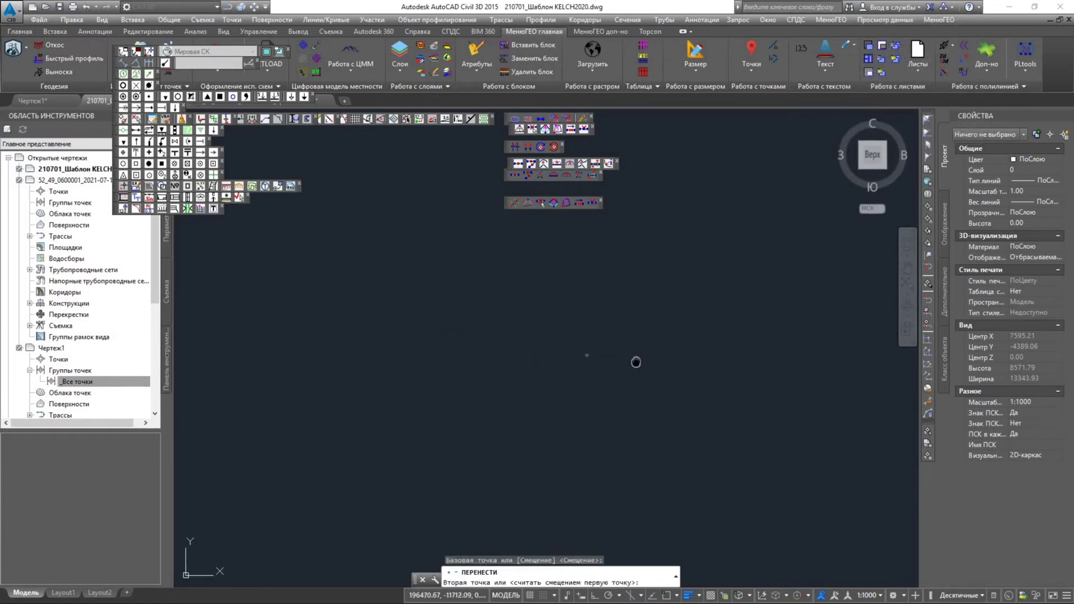
{"action": "middle_click_drag", "start_coordinate": [314, 434], "coordinate": [379, 431]}
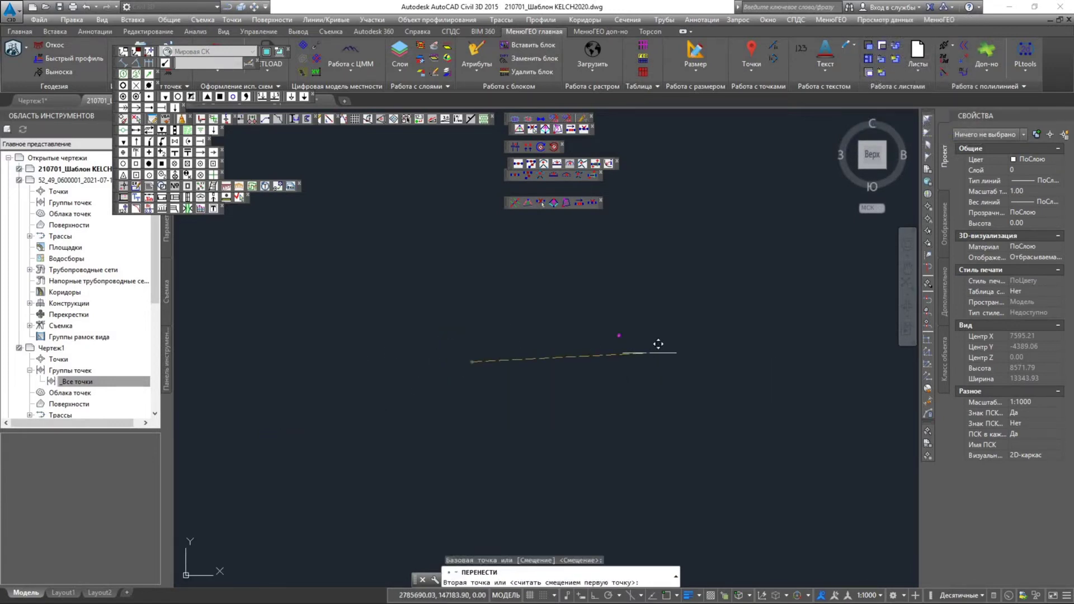
{"action": "scroll", "coordinate": [615, 330], "scroll_direction": "up", "scroll_amount": 6}
{"action": "middle_click_drag", "start_coordinate": [619, 307], "coordinate": [562, 476]}
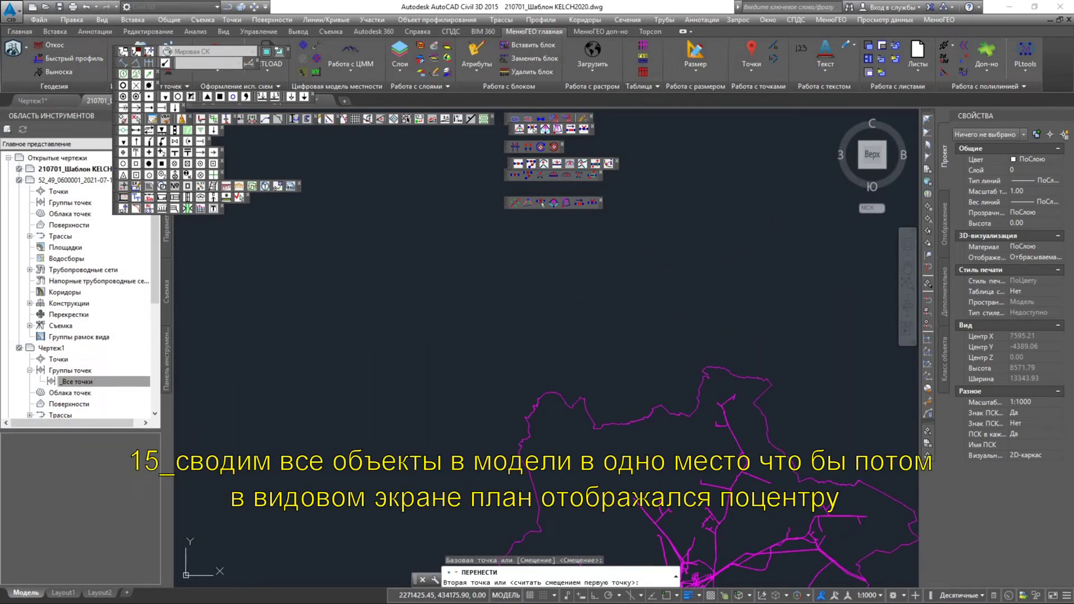
{"action": "left_click", "coordinate": [580, 363]}
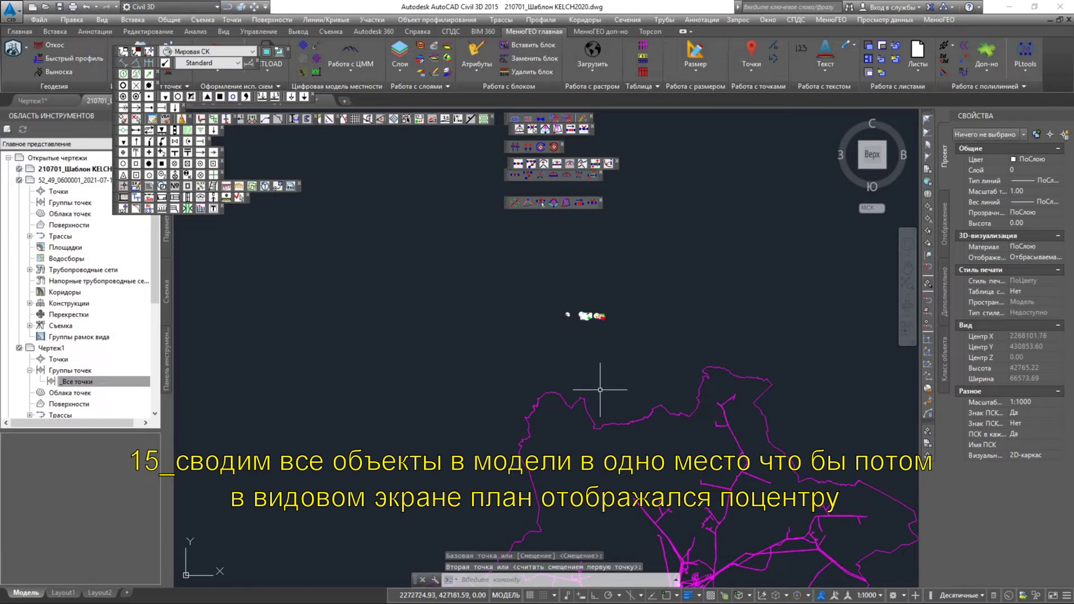
- Examine the whole plan at its extents and the parcel area with cyan labels near its centre
{"action": "scroll", "coordinate": [600, 390], "scroll_direction": "down", "scroll_amount": 5}
{"action": "middle_click", "coordinate": [492, 377]}
{"action": "middle_click", "coordinate": [492, 378]}
{"action": "scroll", "coordinate": [504, 385], "scroll_direction": "down", "scroll_amount": 2}
{"action": "scroll", "coordinate": [307, 382], "scroll_direction": "up", "scroll_amount": 10}
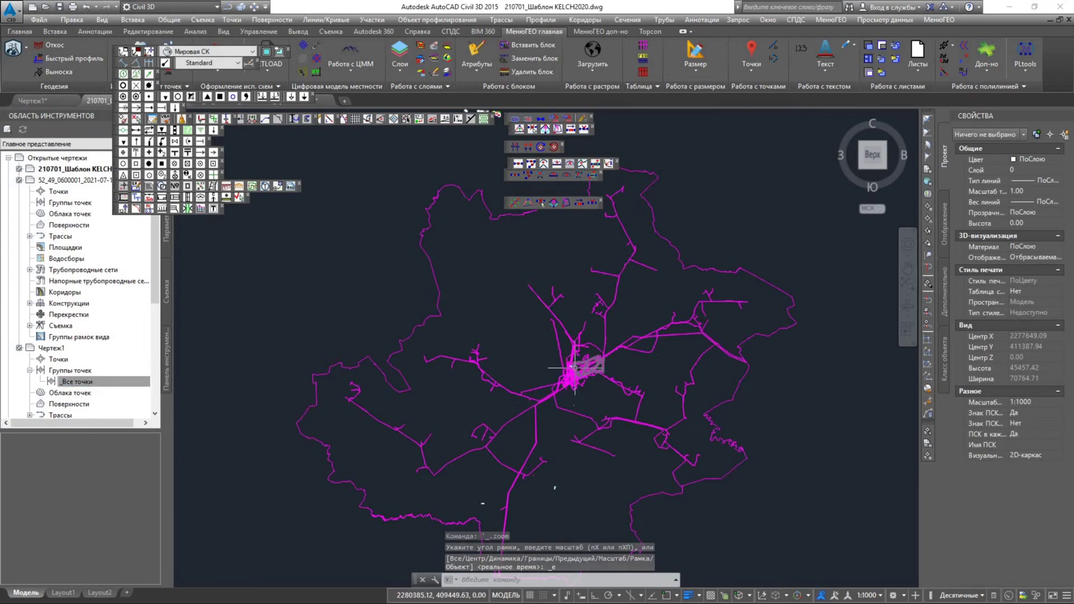
{"action": "scroll", "coordinate": [565, 386], "scroll_direction": "up", "scroll_amount": 15}
{"action": "scroll", "coordinate": [565, 369], "scroll_direction": "up", "scroll_amount": 2}
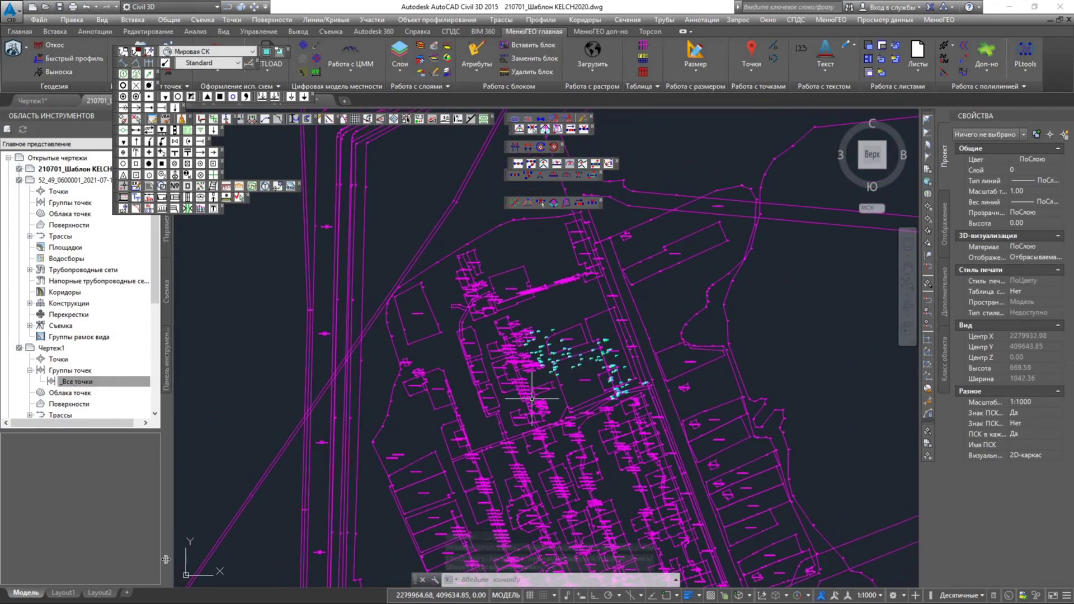
- In the page setup of Layout1, assign the DWG To PDF.pc3 plotter with the plot area "Лист"
{"action": "left_click", "coordinate": [63, 592]}
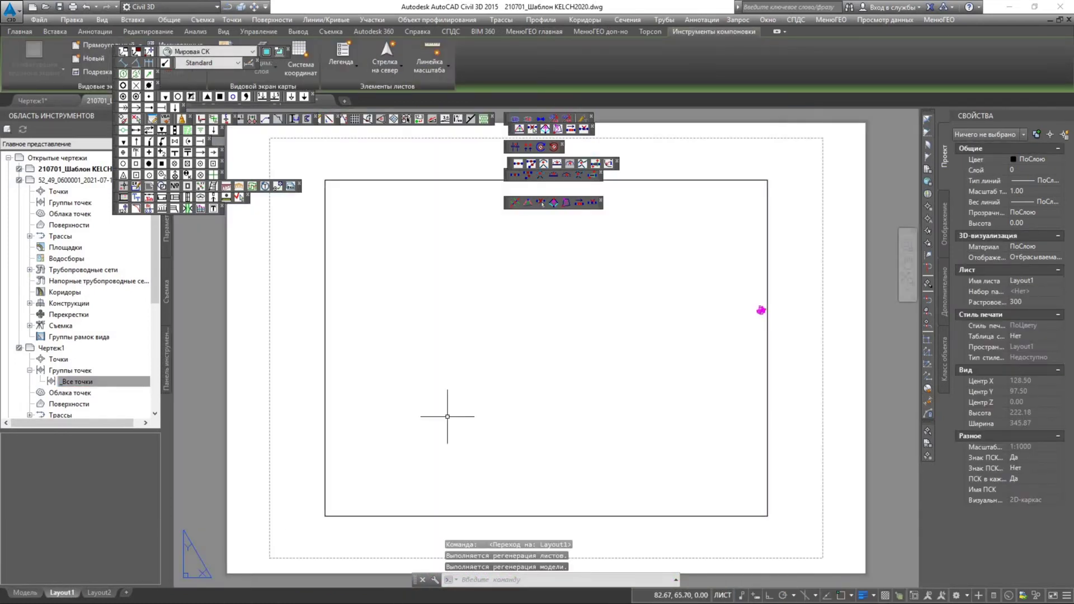
{"action": "scroll", "coordinate": [447, 416], "scroll_direction": "down", "scroll_amount": 4}
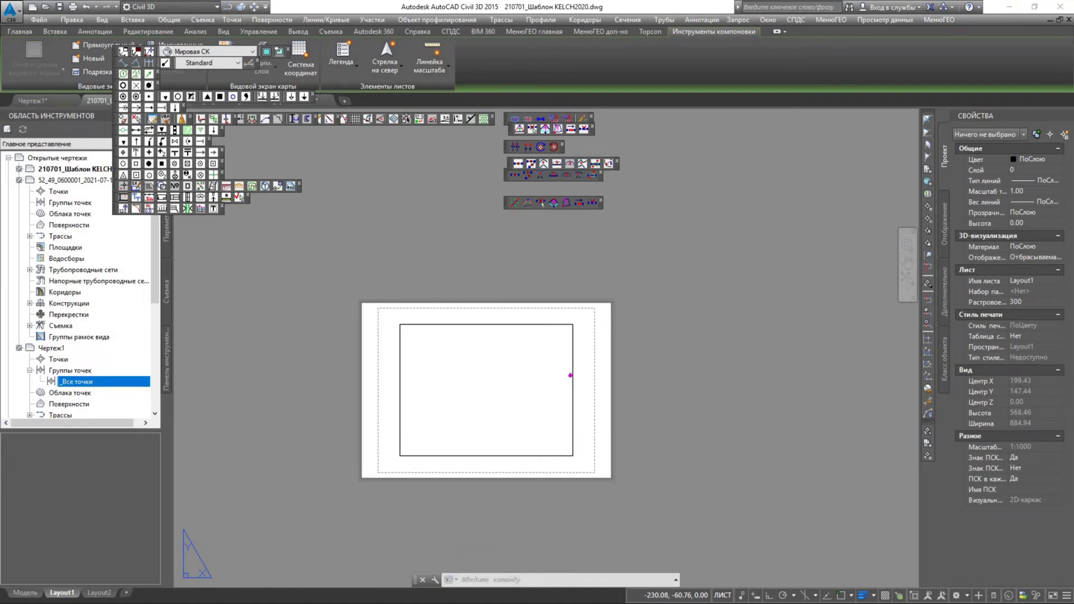
{"action": "right_click", "coordinate": [70, 597]}
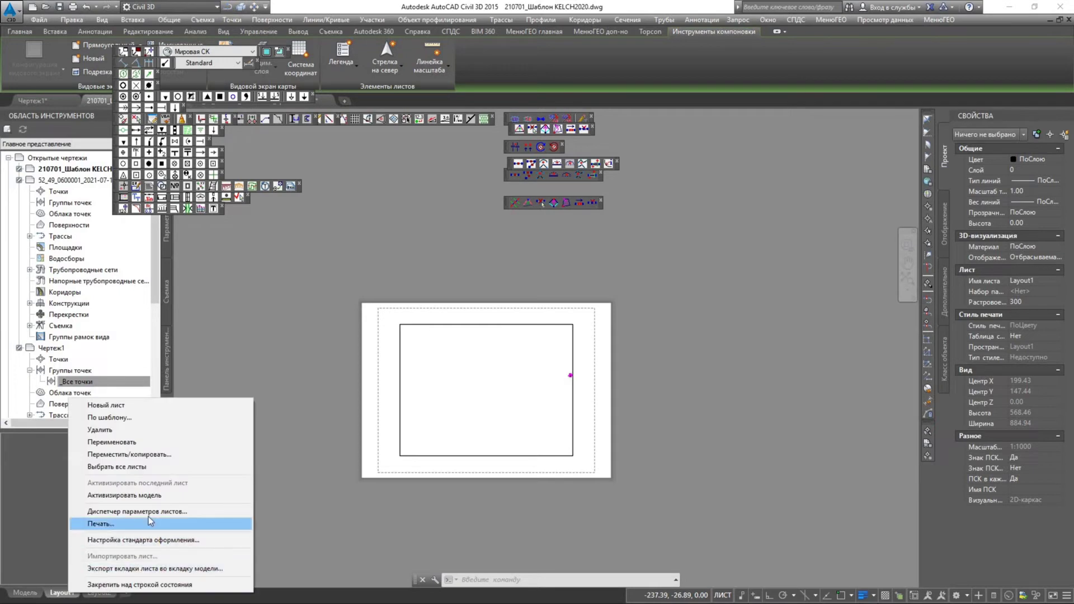
{"action": "left_click", "coordinate": [112, 509]}
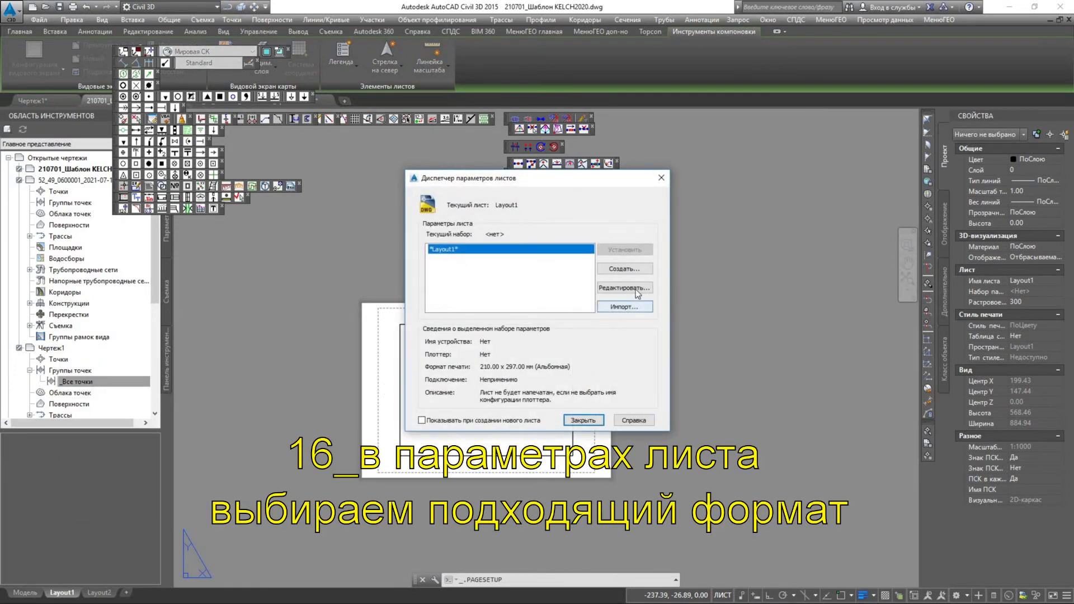
{"action": "left_click", "coordinate": [636, 291]}
{"action": "left_click", "coordinate": [498, 225]}
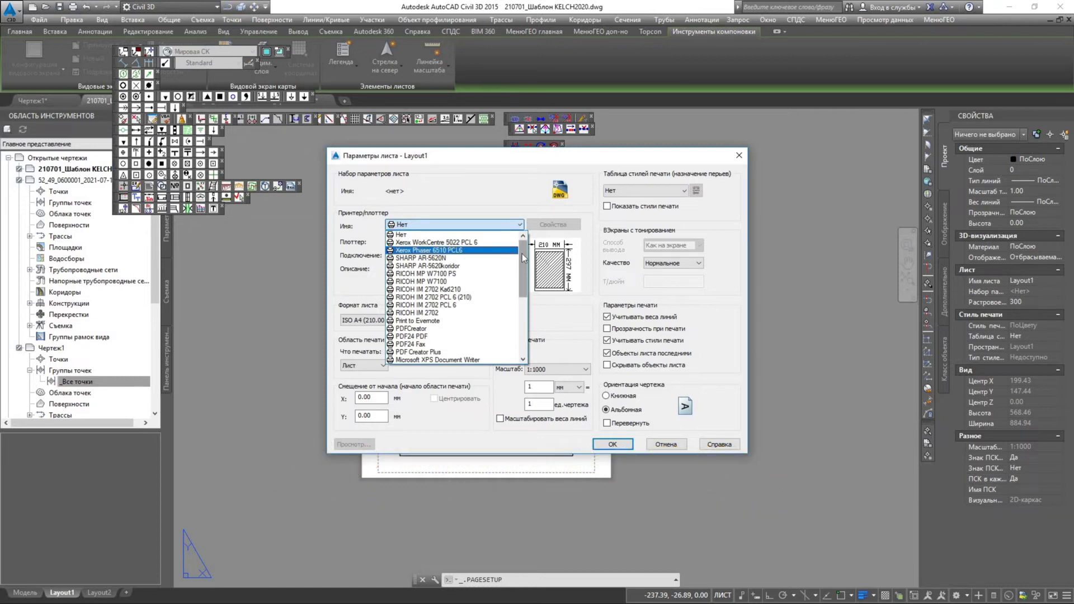
{"action": "left_click", "coordinate": [520, 348]}
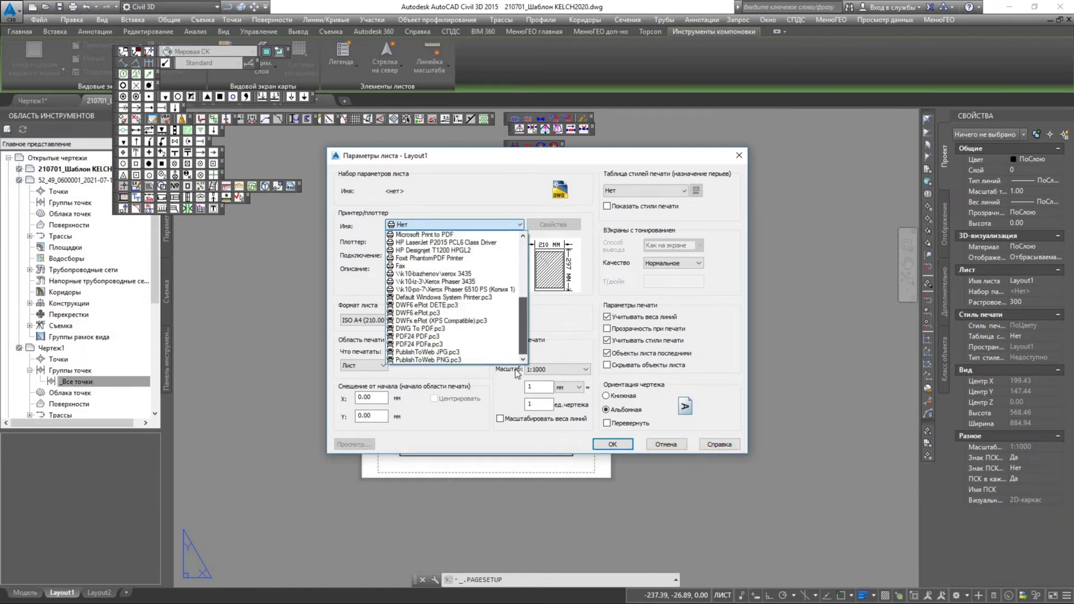
{"action": "left_click", "coordinate": [436, 328]}
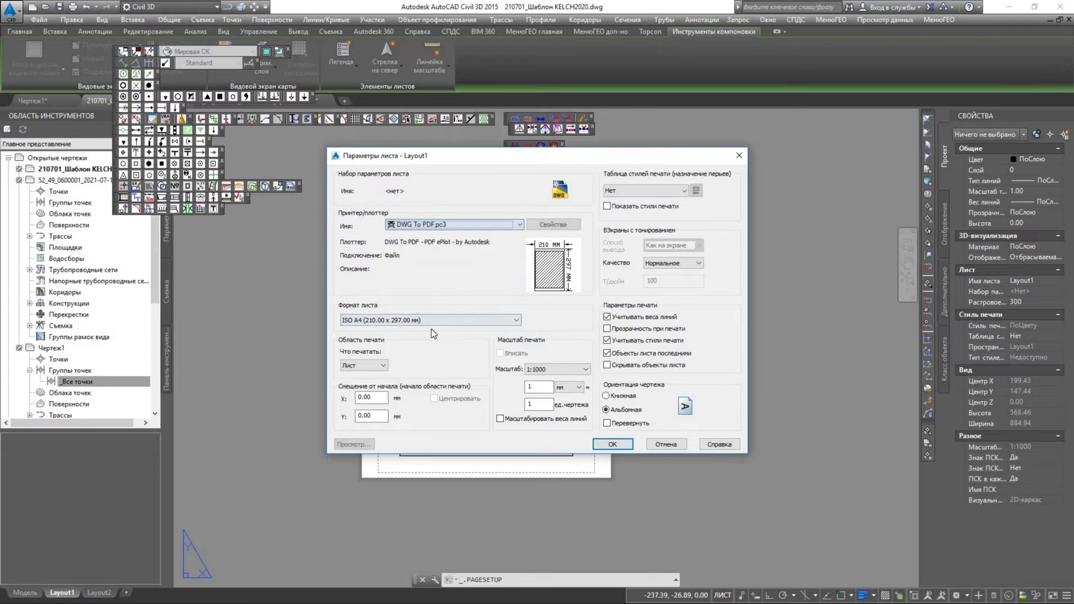
{"action": "left_click", "coordinate": [378, 369]}
{"action": "left_click", "coordinate": [383, 373]}
{"action": "left_click", "coordinate": [609, 443]}
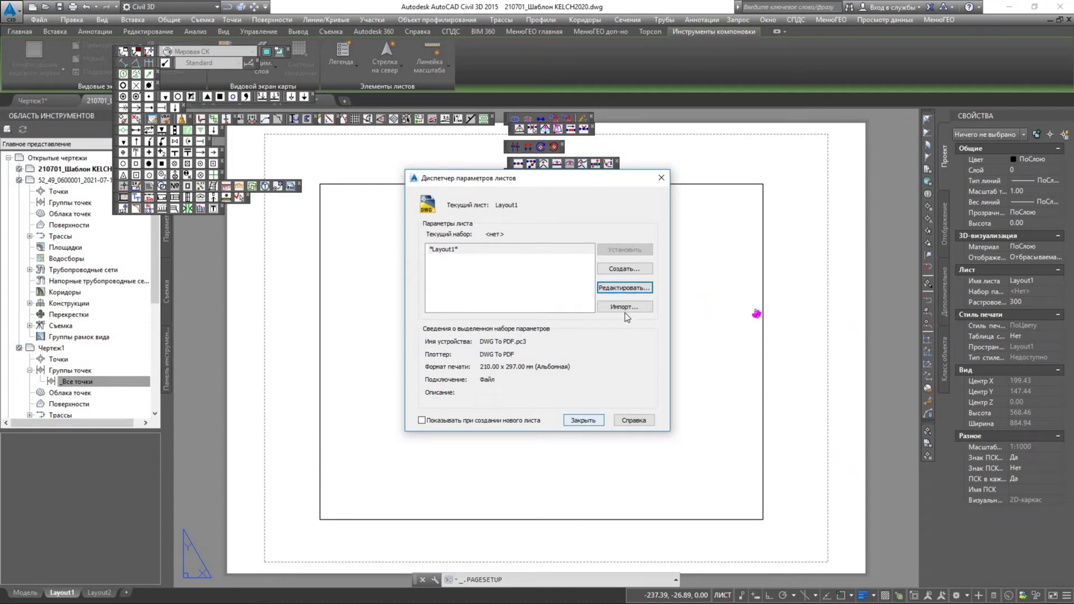
- Set the drawing orientation of Layout1 to portrait (Книжная), then close the page setup manager and the save message
{"action": "left_click", "coordinate": [628, 289]}
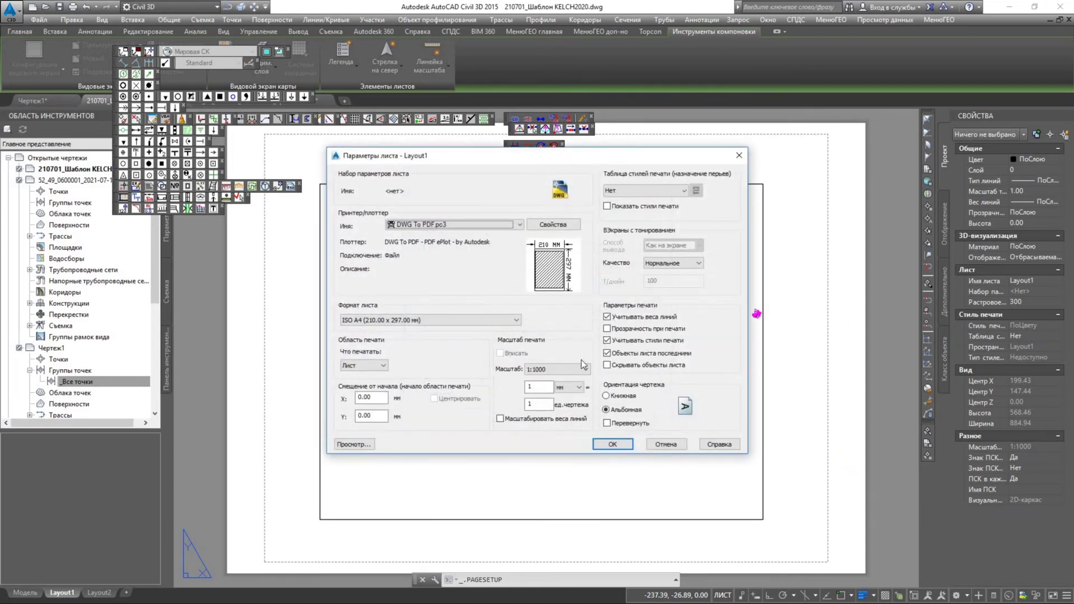
{"action": "left_click", "coordinate": [612, 445]}
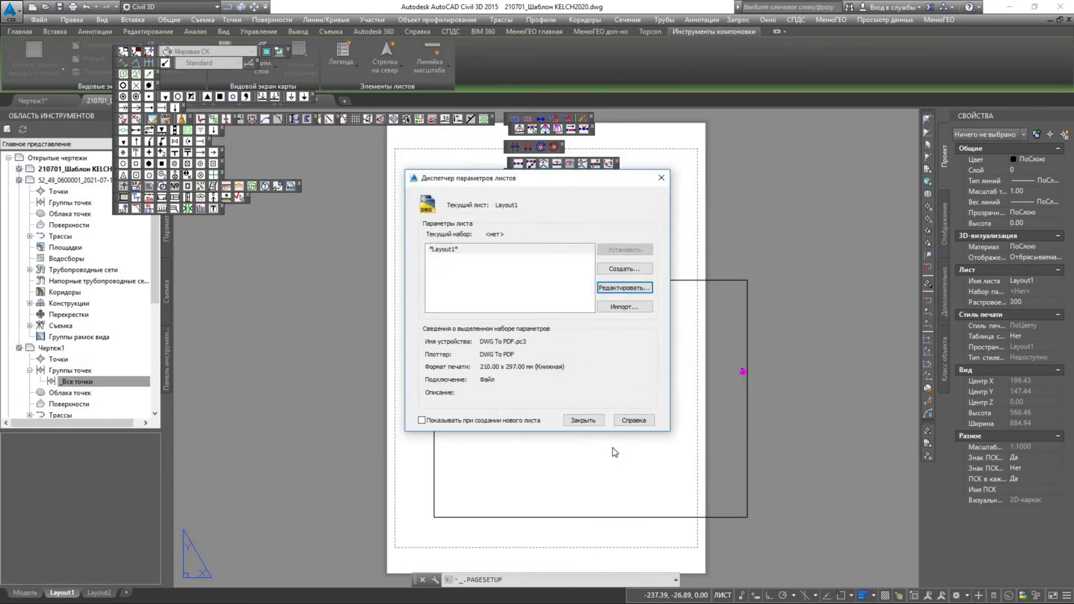
{"action": "left_click", "coordinate": [590, 420]}
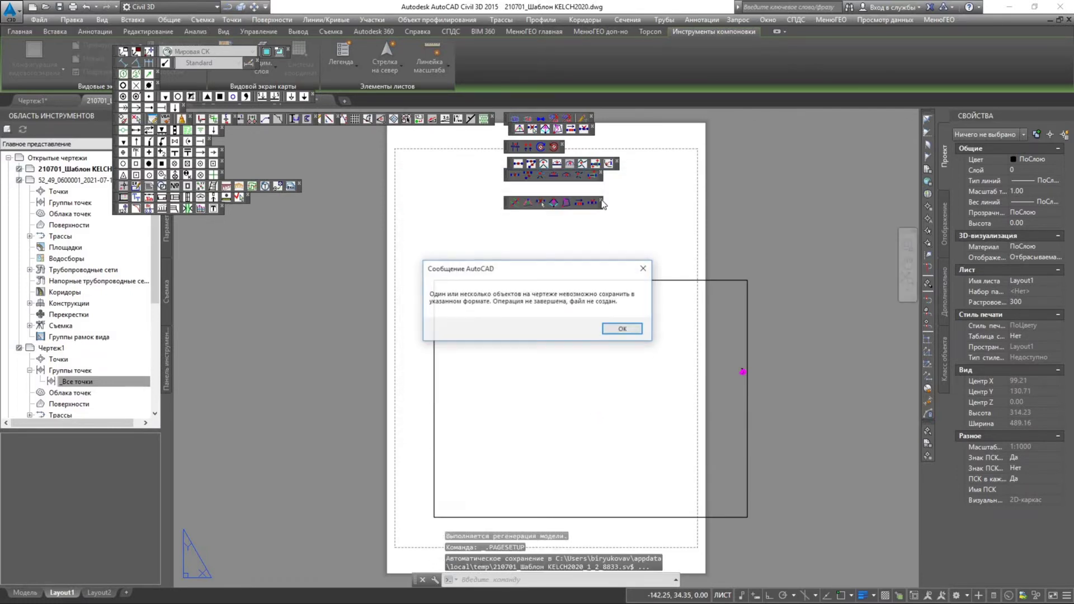
{"action": "left_click", "coordinate": [622, 329]}
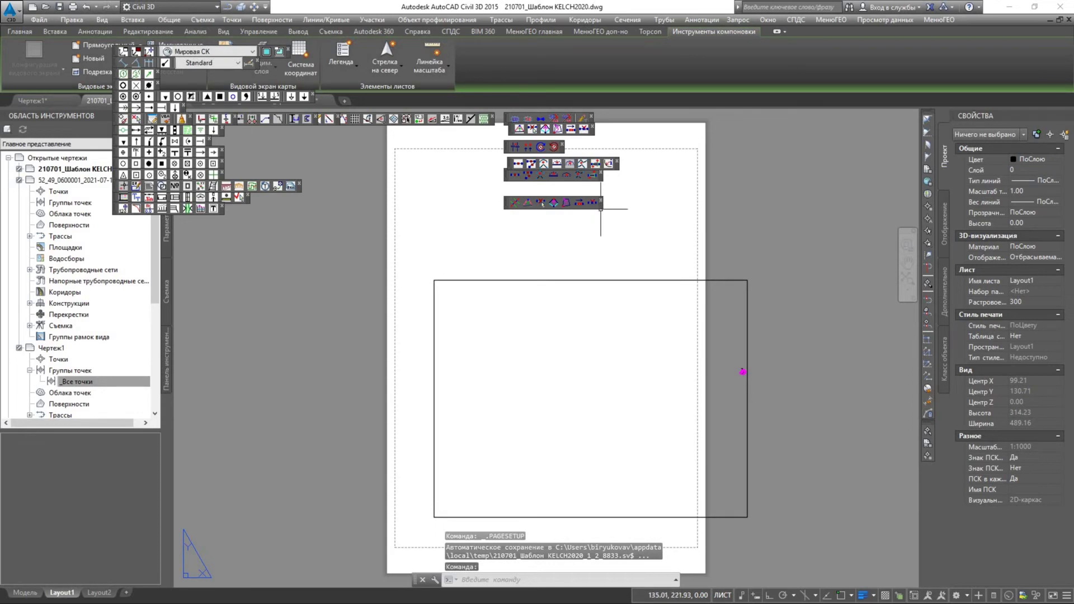
- Close the floating toolbars that cover the upper part of the sheet and cancel the polyline segment width command
{"action": "left_click", "coordinate": [603, 173]}
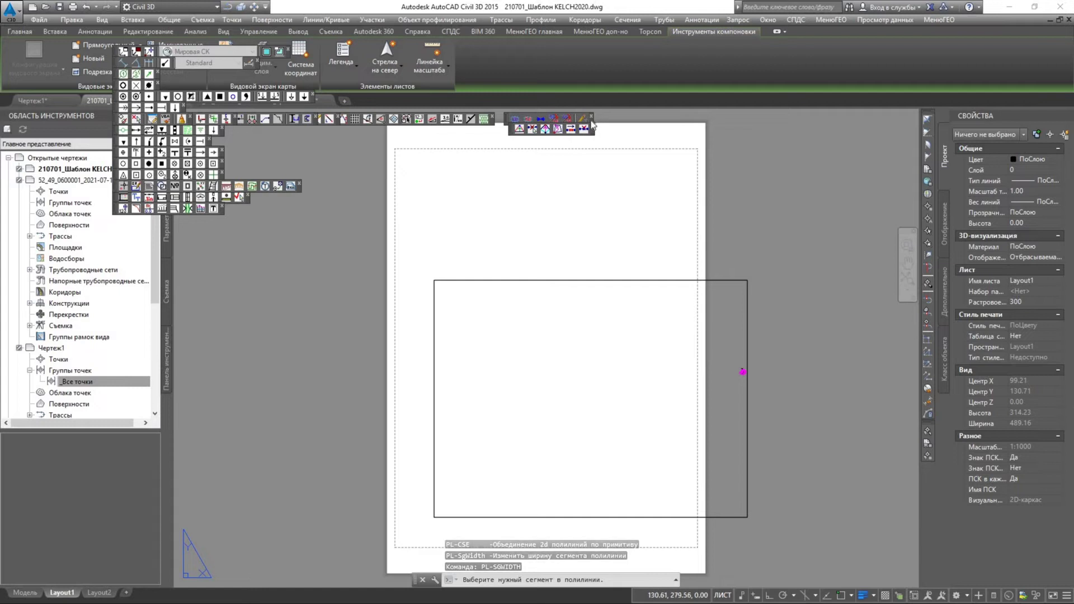
{"action": "left_click", "coordinate": [479, 117]}
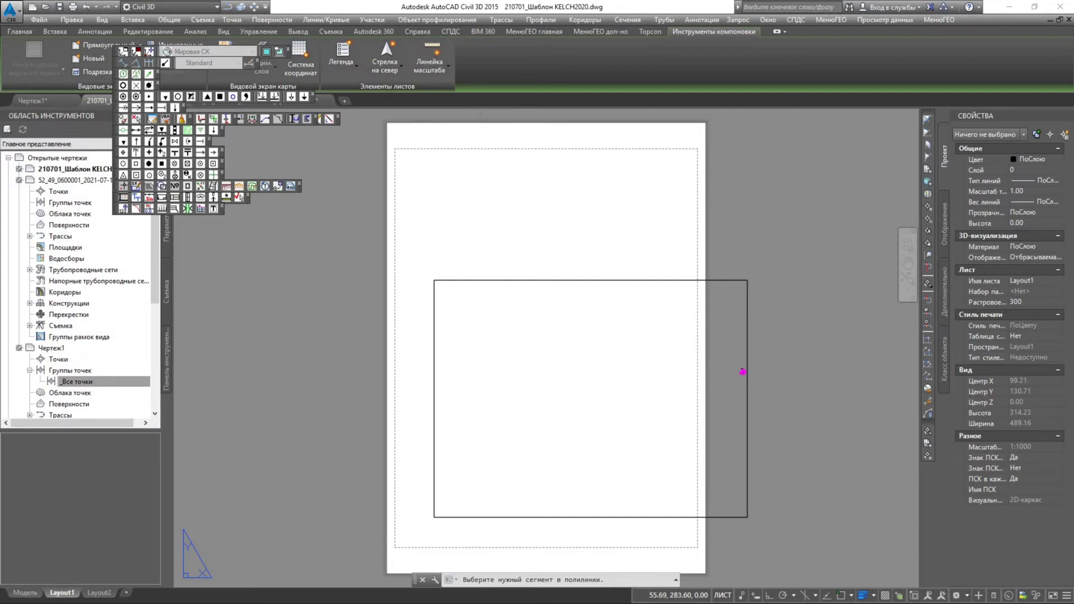
{"action": "key", "text": "Escape"}
{"action": "scroll", "coordinate": [425, 335], "scroll_direction": "down", "scroll_amount": 4}
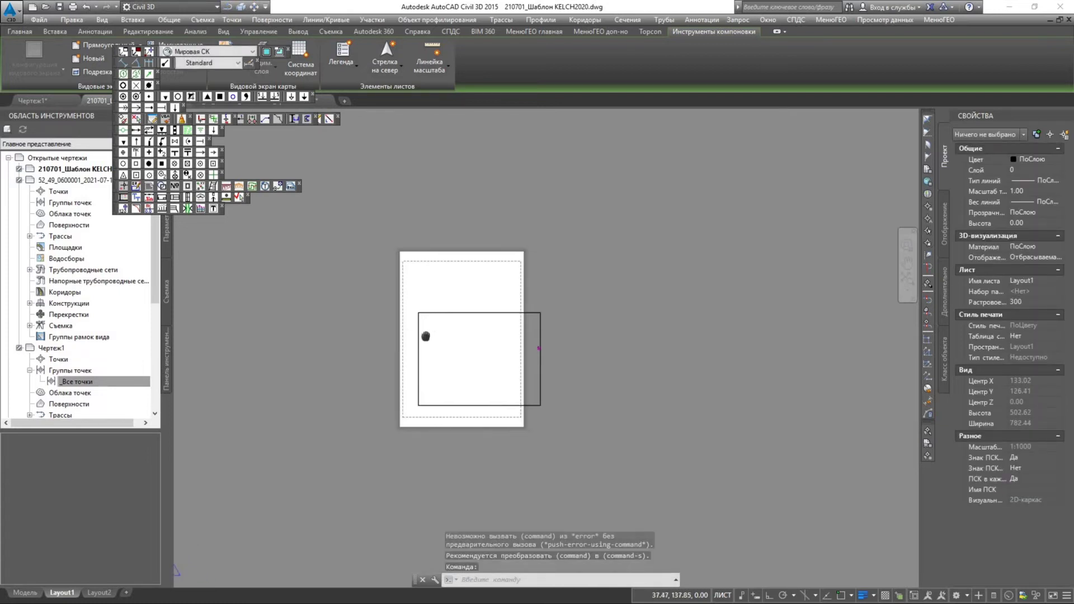
{"action": "right_click", "coordinate": [73, 596]}
{"action": "left_click", "coordinate": [244, 508]}
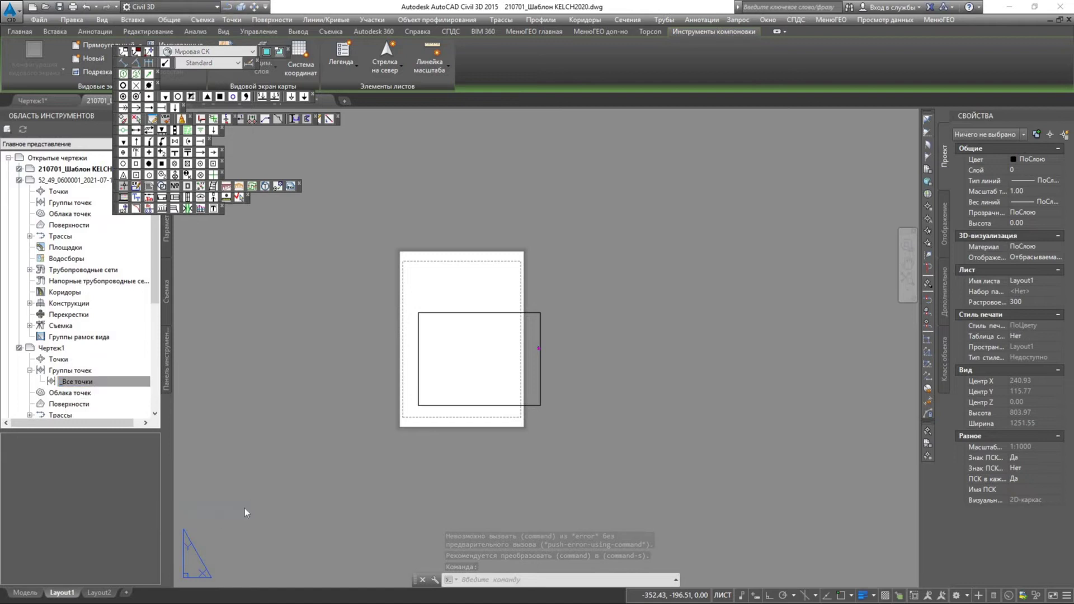
{"action": "left_click", "coordinate": [583, 420]}
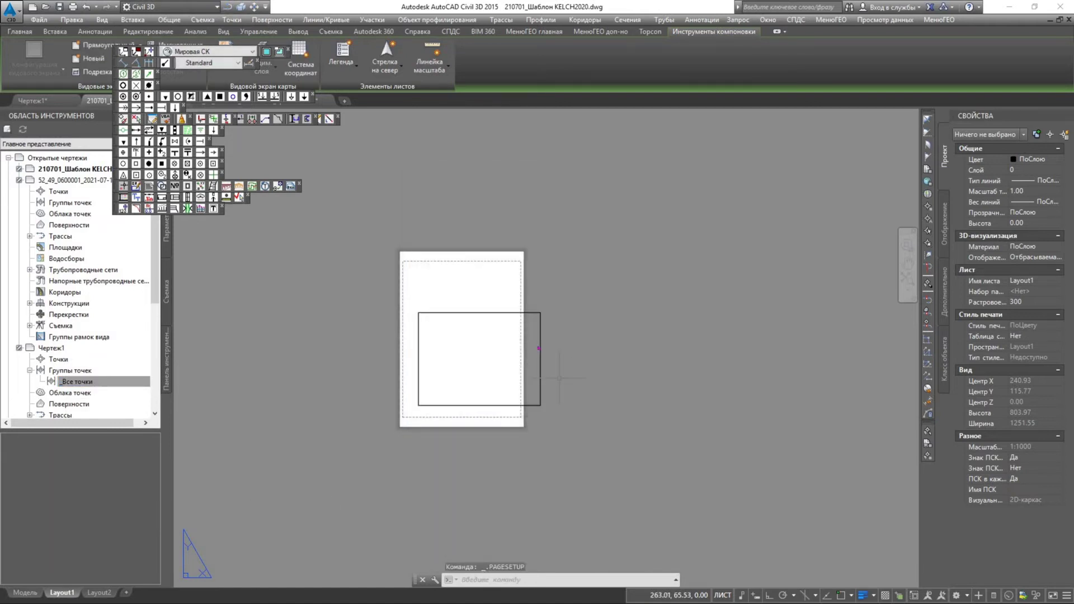
- Replace the existing viewport on Layout1 with a new, larger rectangular viewport extending well beyond the sheet on both sides
{"action": "left_click", "coordinate": [540, 385]}
{"action": "key", "text": "Delete"}
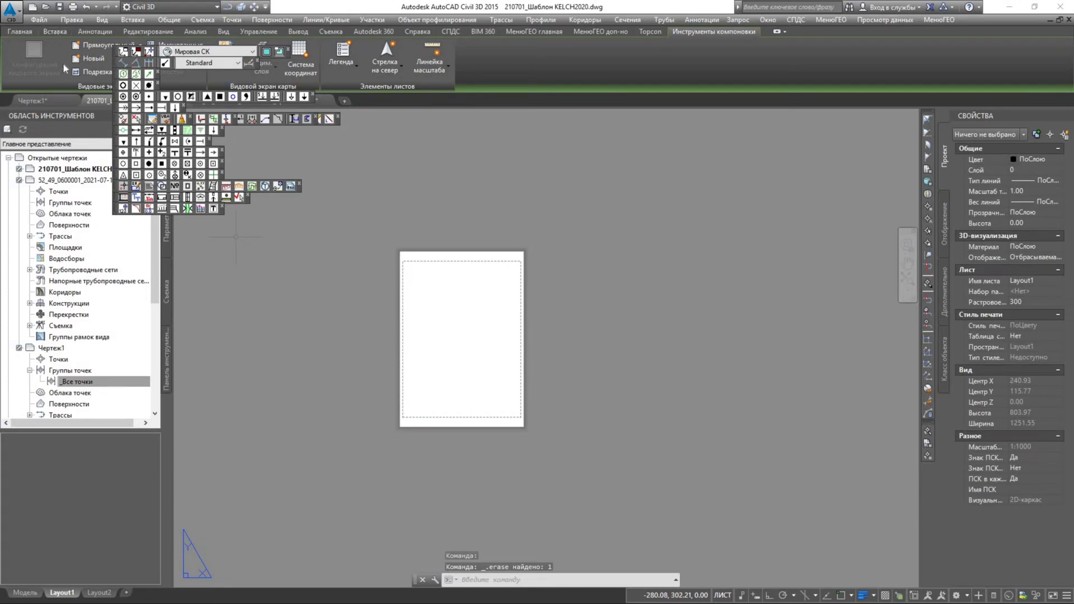
{"action": "left_click", "coordinate": [89, 45]}
{"action": "left_click", "coordinate": [324, 212]}
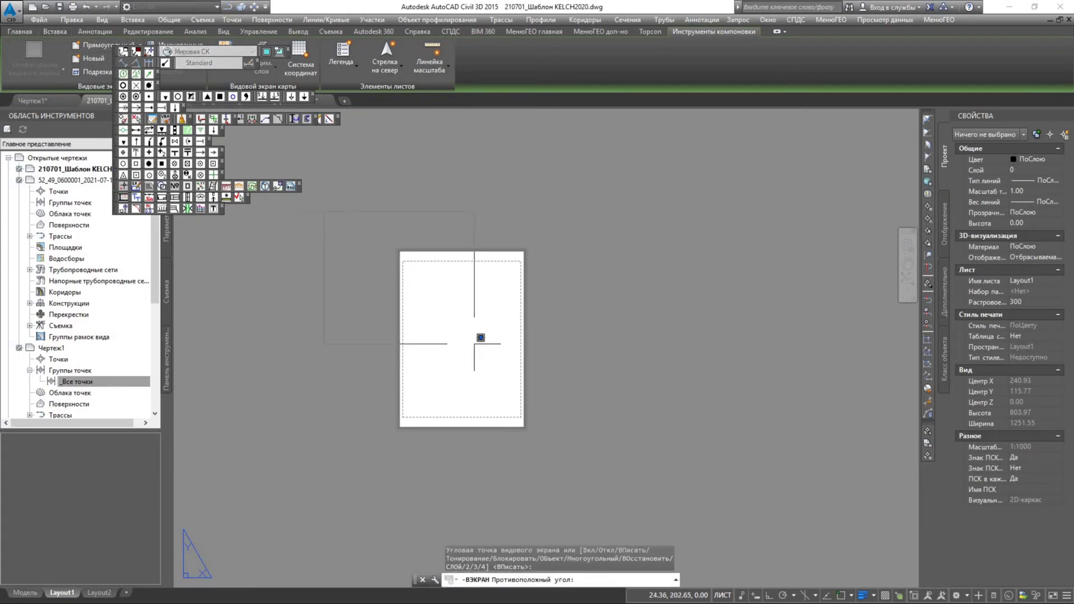
{"action": "left_click", "coordinate": [748, 506]}
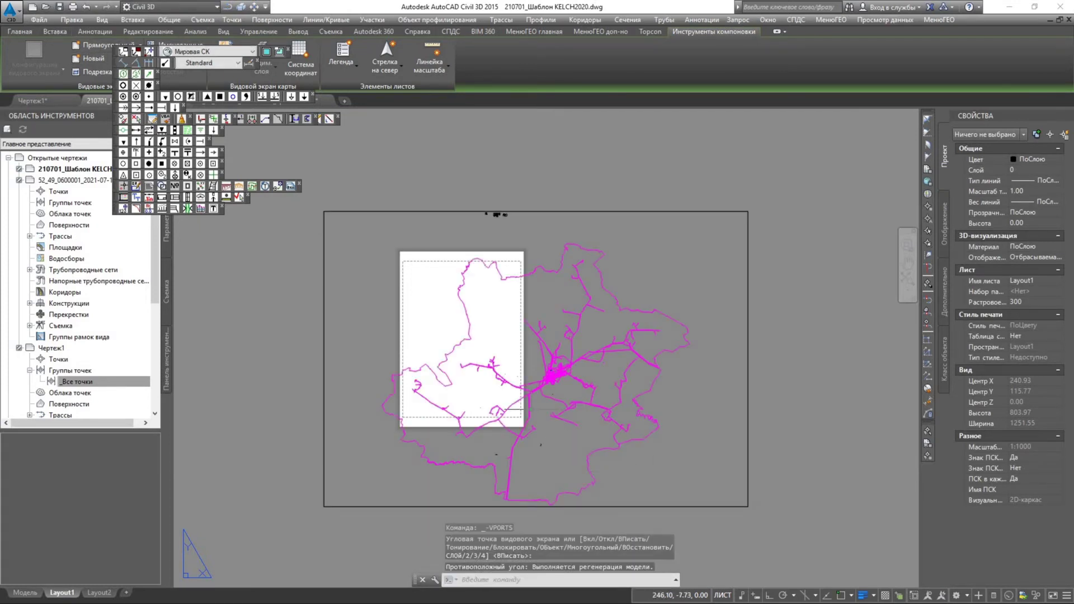
- Stretch the upper-left corner of the viewport onto the lower-right part of the sheet, making the viewport about 482 × 315
{"action": "left_click", "coordinate": [324, 298]}
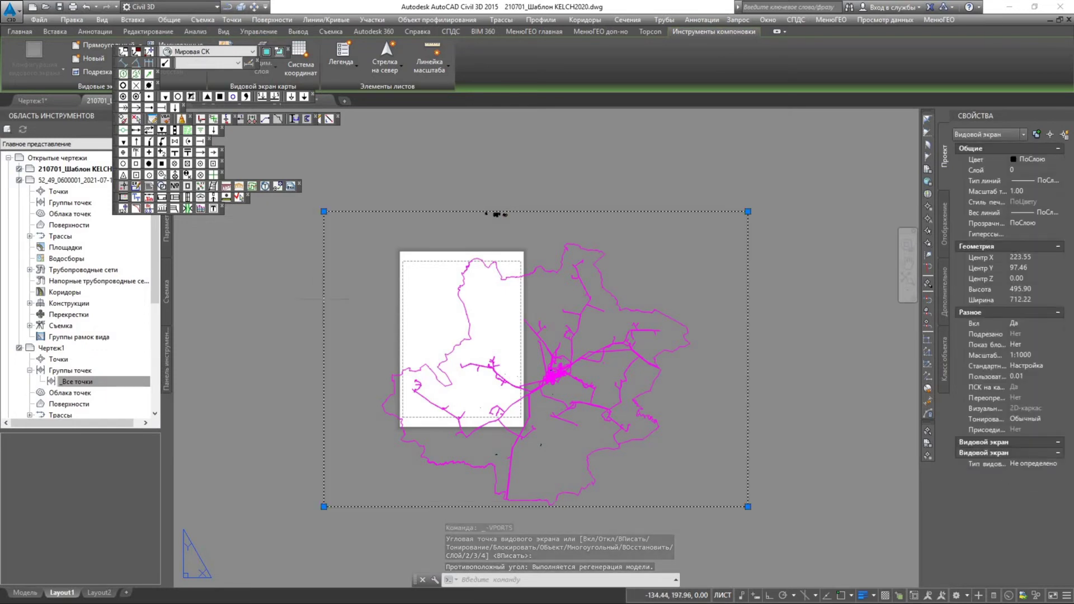
{"action": "left_click", "coordinate": [323, 211]}
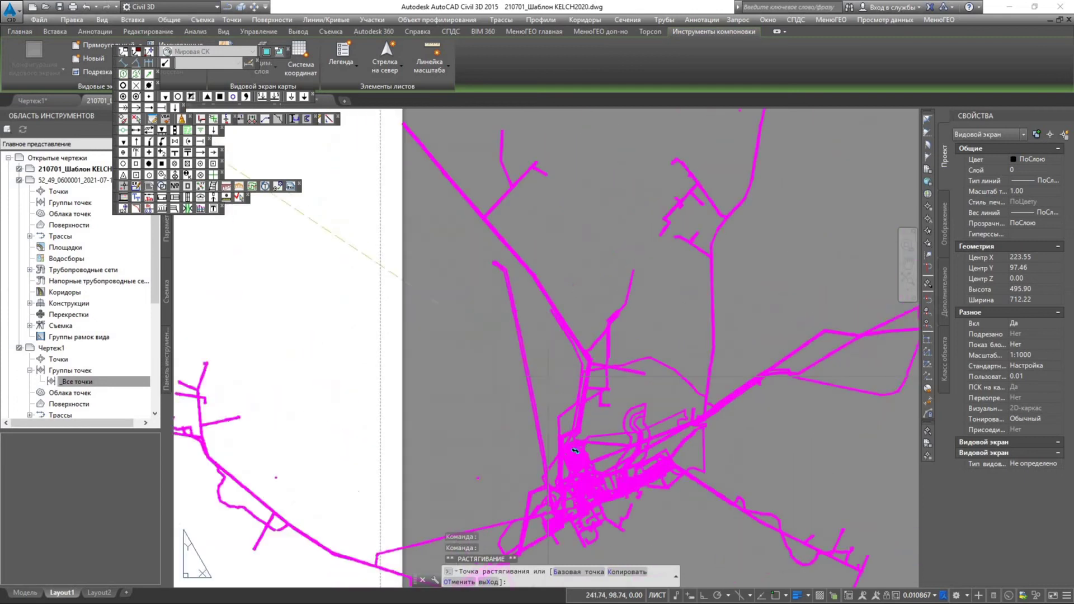
{"action": "left_click", "coordinate": [559, 413]}
{"action": "scroll", "coordinate": [560, 414], "scroll_direction": "down", "scroll_amount": 8}
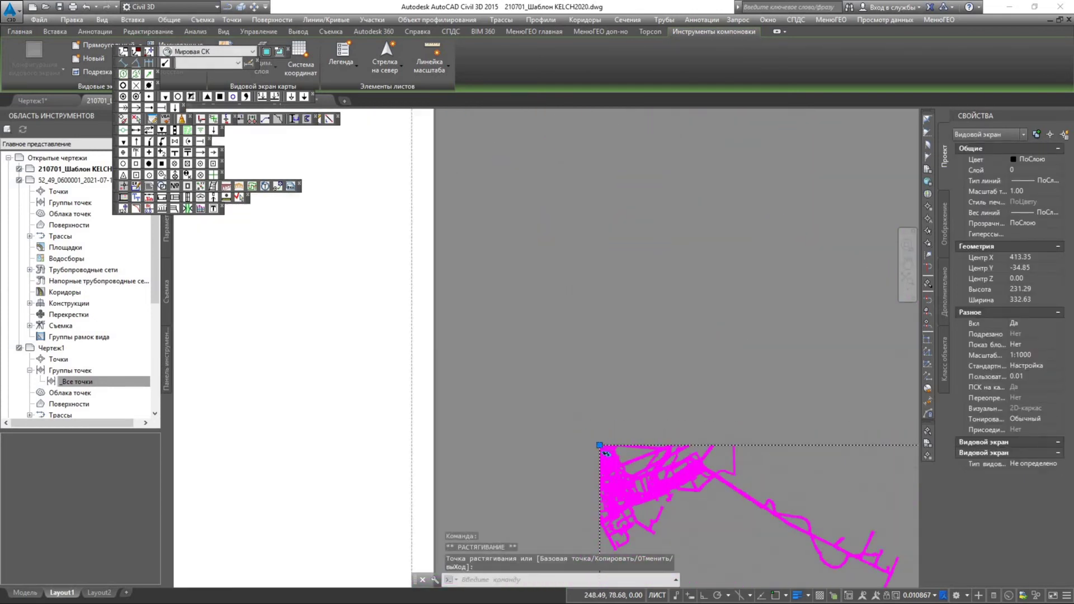
{"action": "scroll", "coordinate": [706, 509], "scroll_direction": "down", "scroll_amount": 2}
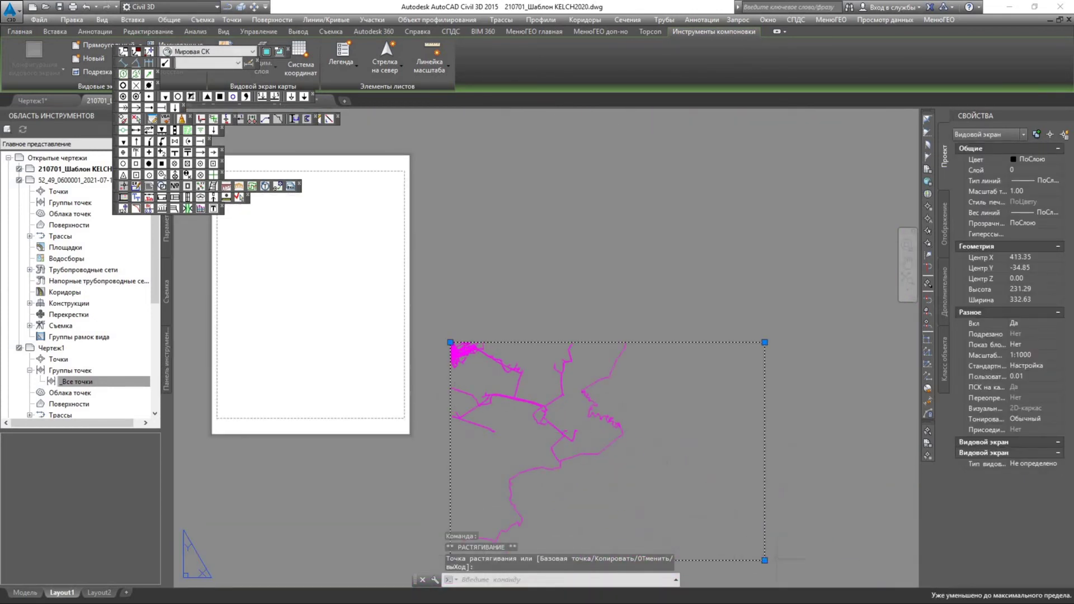
{"action": "left_click", "coordinate": [451, 342]}
{"action": "left_click", "coordinate": [309, 263]}
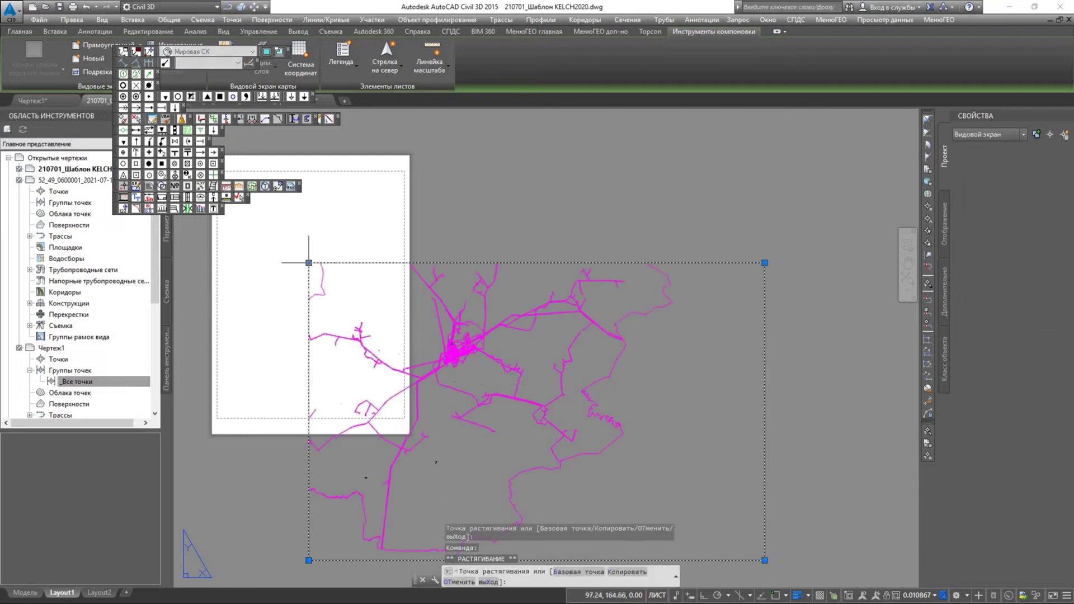
- Set the custom scale of the Layout1 viewport to 2 and deselect it
{"action": "left_click", "coordinate": [1031, 377]}
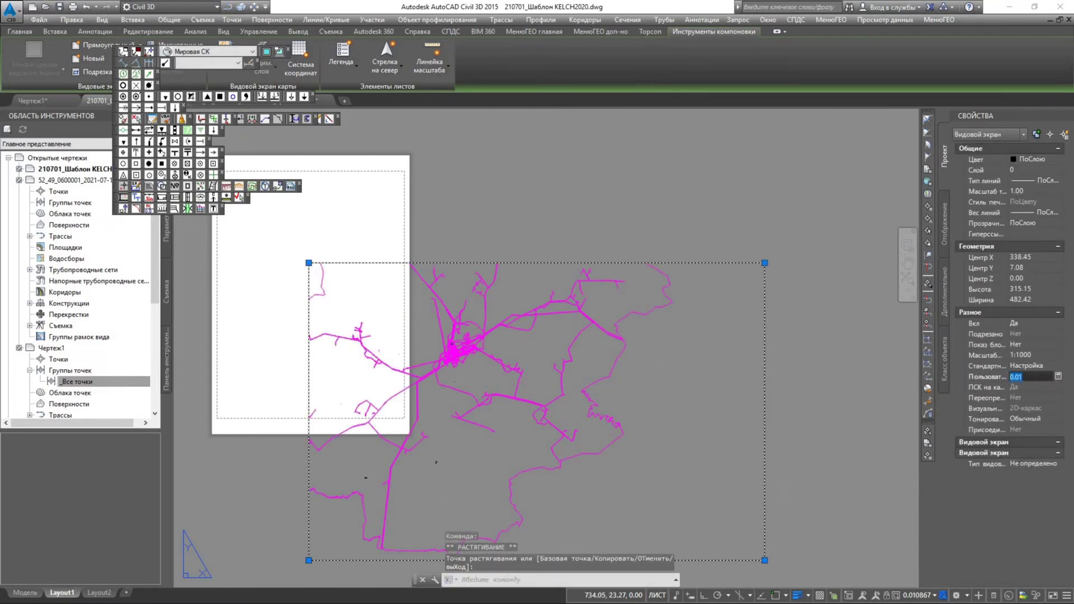
{"action": "type", "text": "2"}
{"action": "key", "text": "Return"}
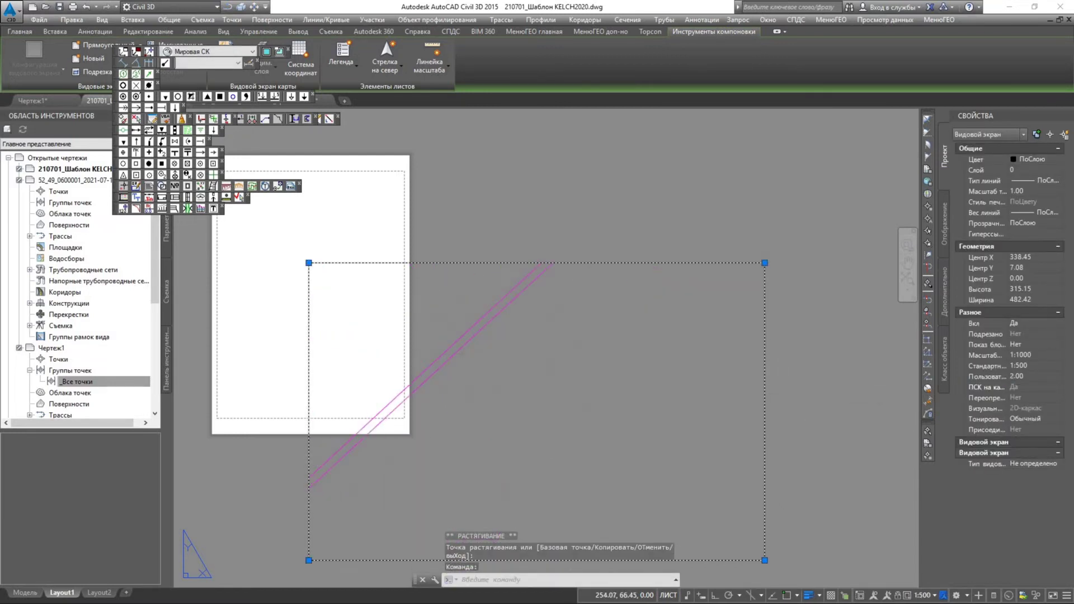
{"action": "key", "text": "Escape"}
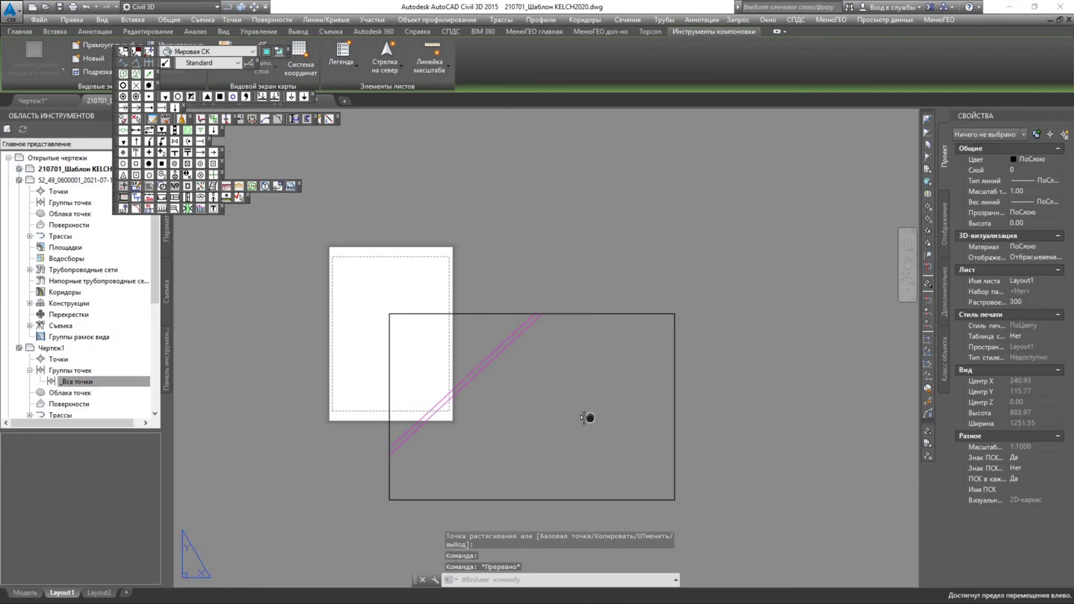
- Stretch the viewport's upper-left corner far beyond the sheet, enlarging the viewport to about 1649 × 1308
{"action": "middle_click", "coordinate": [587, 424]}
{"action": "middle_click", "coordinate": [587, 424]}
{"action": "scroll", "coordinate": [590, 418], "scroll_direction": "down", "scroll_amount": 5}
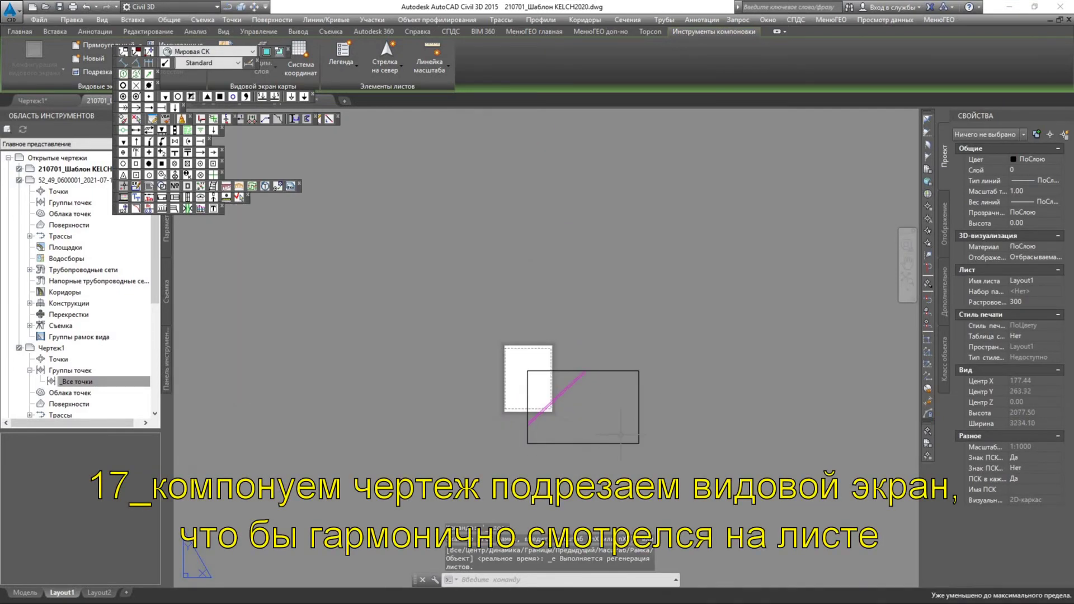
{"action": "left_click", "coordinate": [631, 444]}
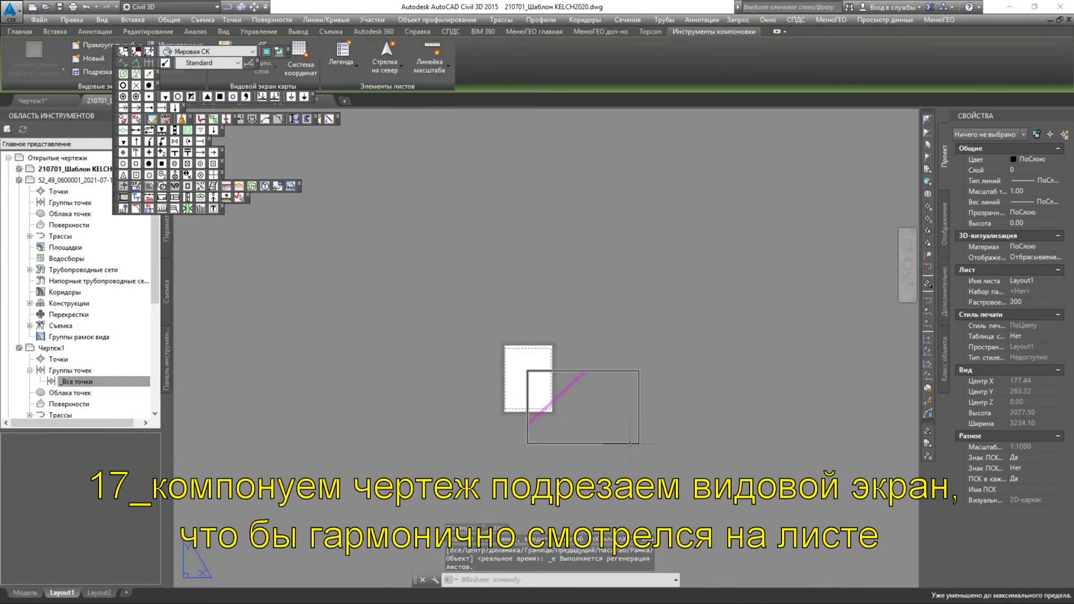
{"action": "left_click", "coordinate": [528, 371]}
{"action": "left_click", "coordinate": [259, 142]}
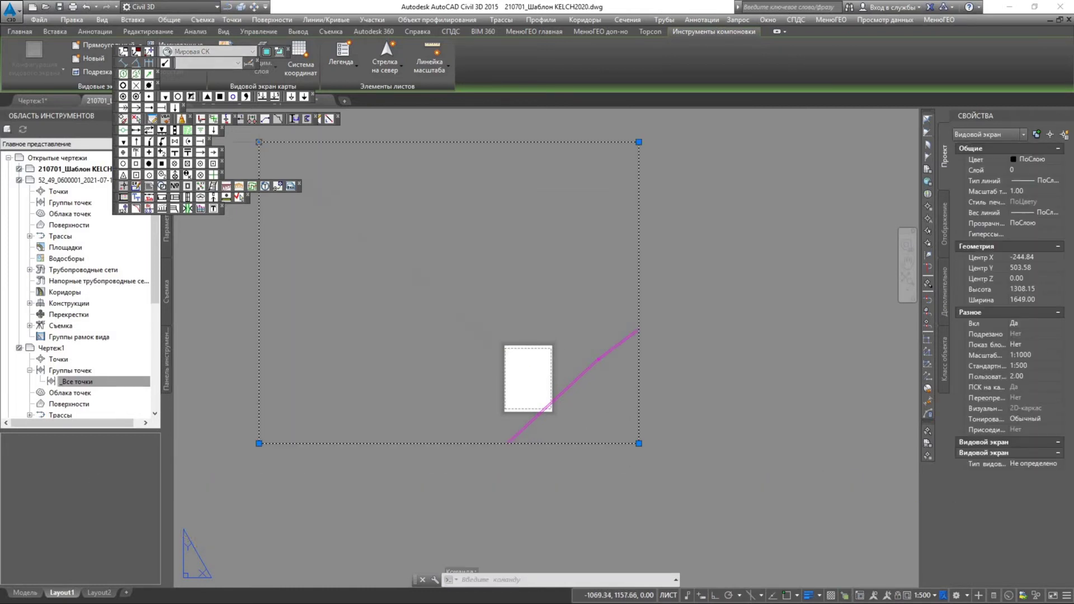
{"action": "middle_click", "coordinate": [685, 475]}
{"action": "middle_click", "coordinate": [685, 476]}
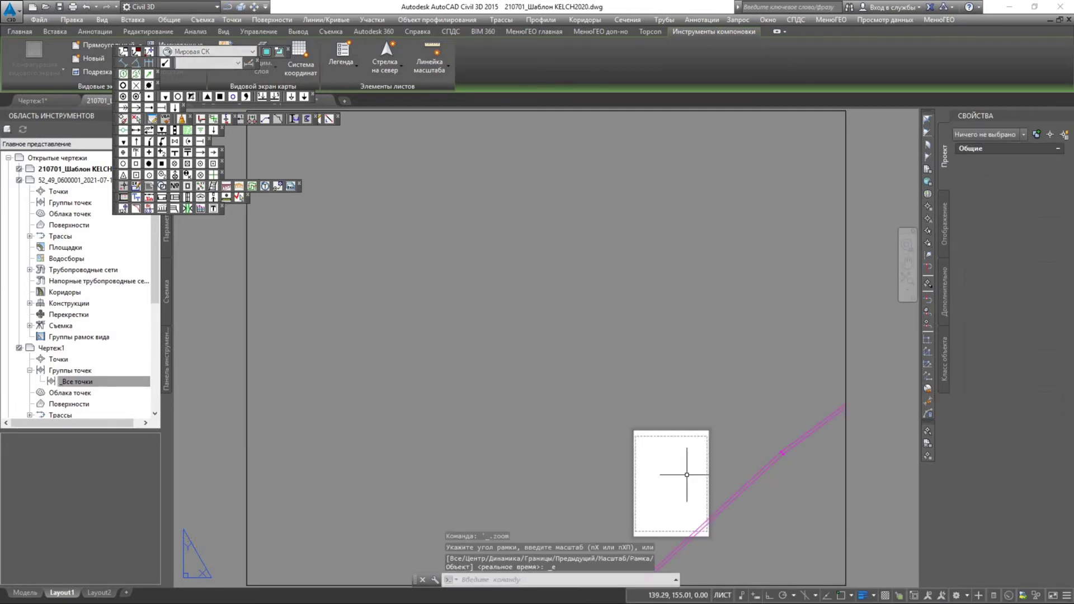
- Delete the oversized viewport from Layout1
{"action": "middle_click_drag", "start_coordinate": [688, 384], "coordinate": [572, 440]}
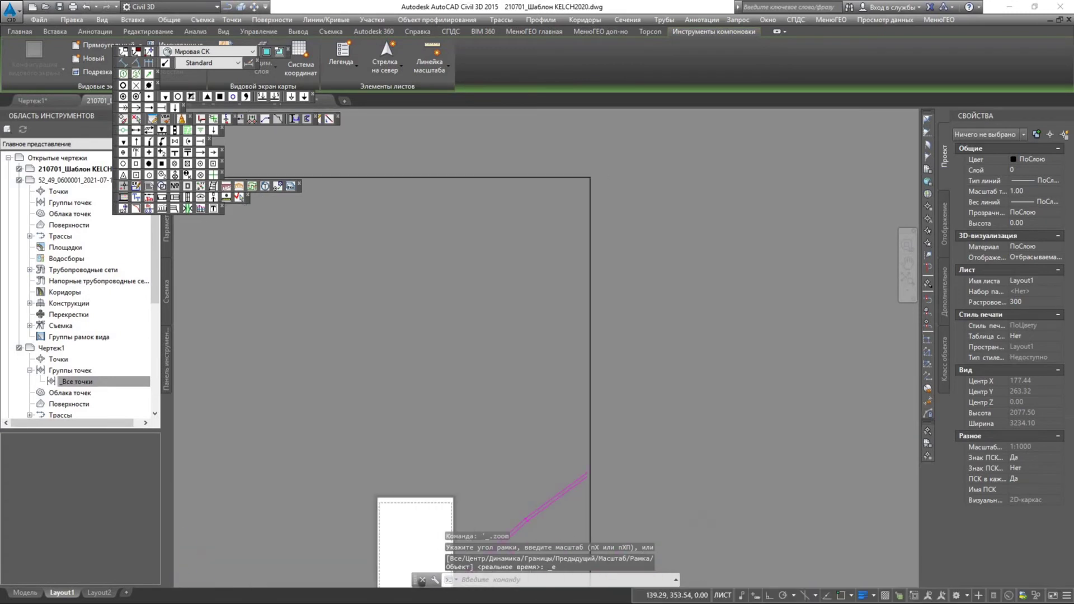
{"action": "left_click", "coordinate": [590, 431]}
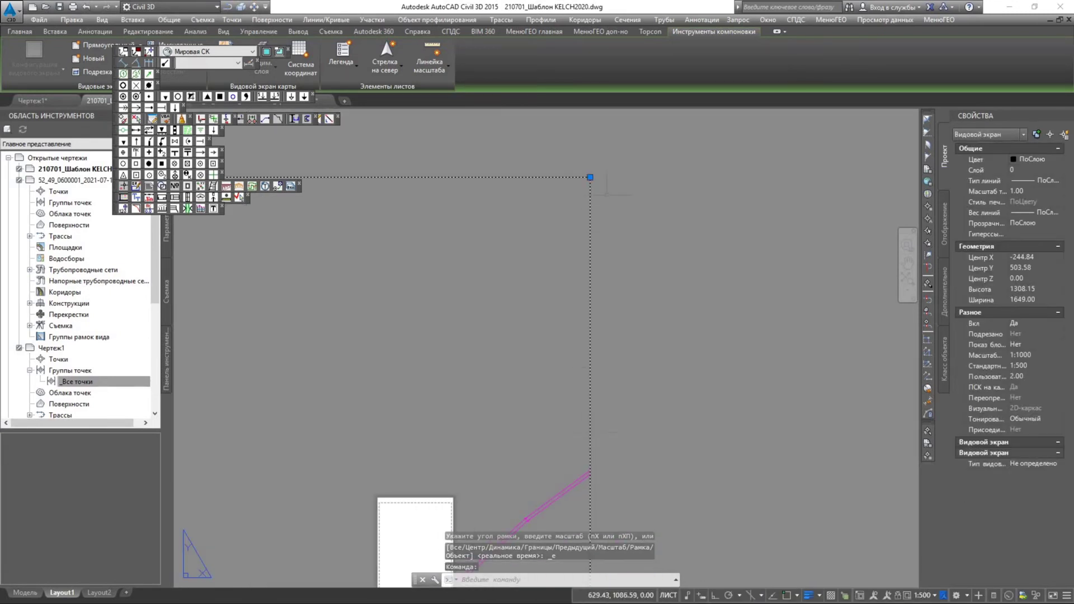
{"action": "key", "text": "Delete"}
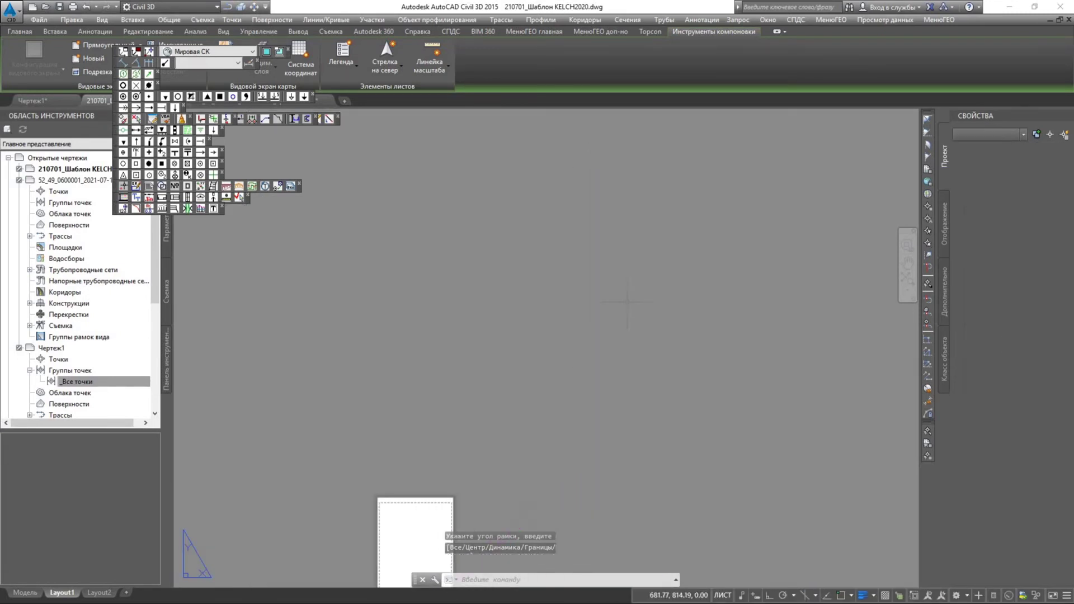
- Create a new rectangular viewport about 901 × 642 that surrounds the whole sheet on Layout1
{"action": "middle_click", "coordinate": [260, 274]}
{"action": "middle_click", "coordinate": [260, 274]}
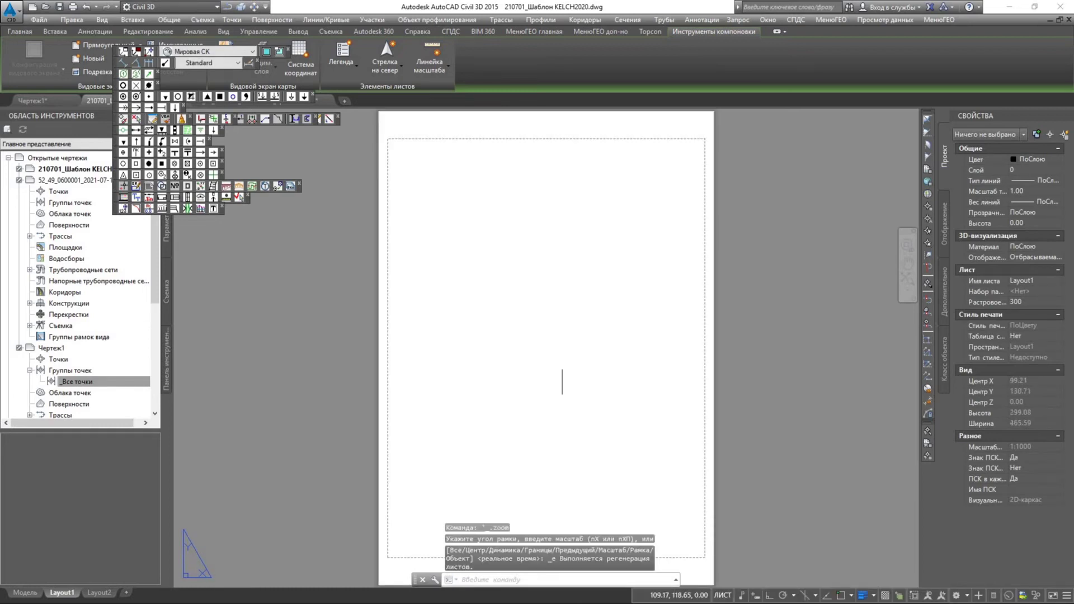
{"action": "scroll", "coordinate": [260, 274], "scroll_direction": "down", "scroll_amount": 5}
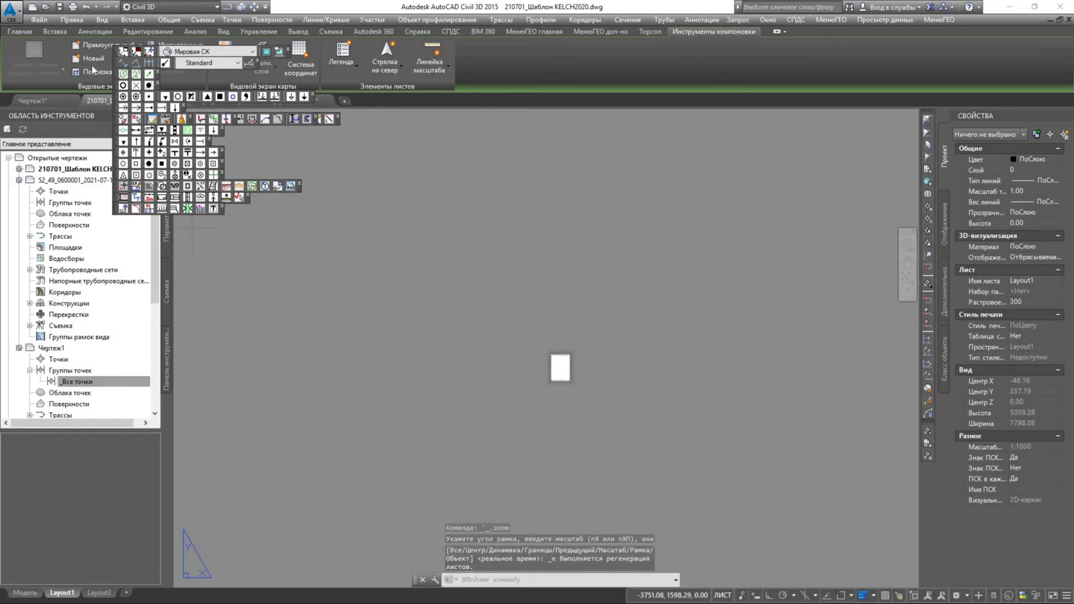
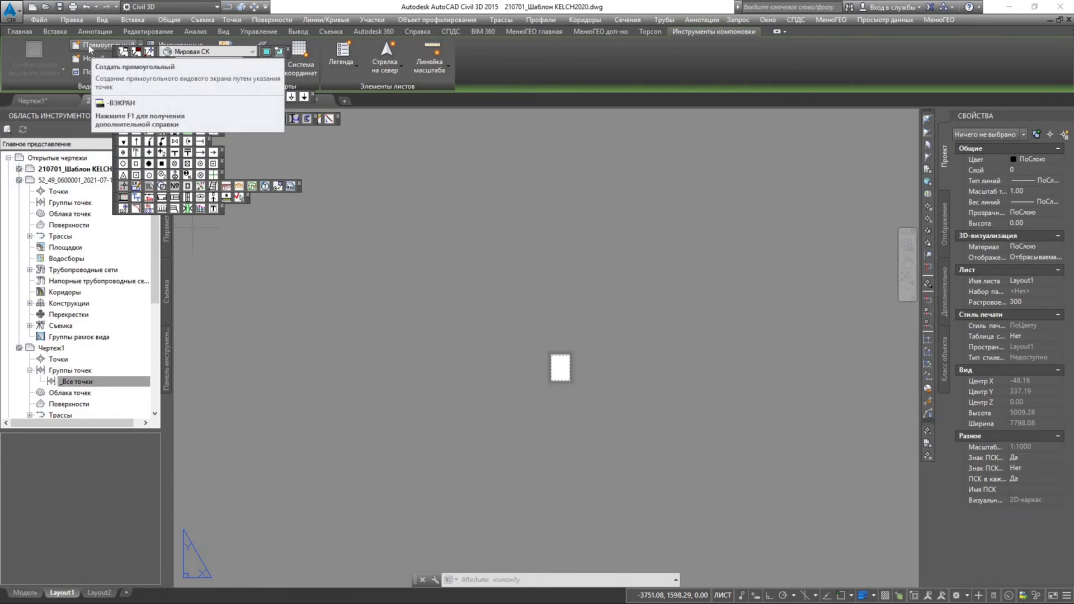
{"action": "left_click", "coordinate": [89, 45]}
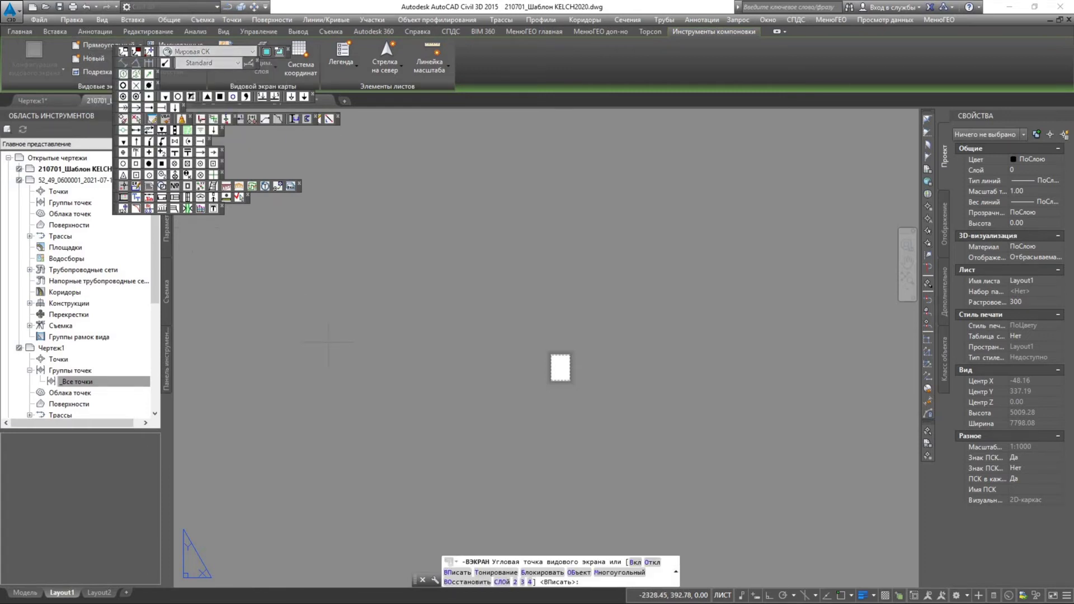
{"action": "key", "text": "Escape"}
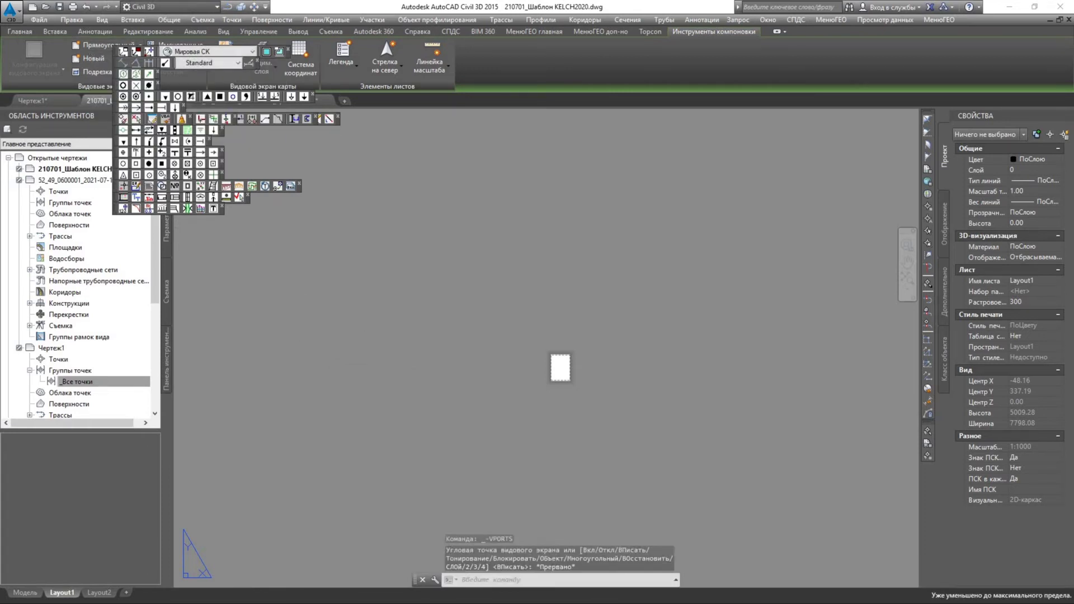
{"action": "middle_click", "coordinate": [387, 366]}
{"action": "middle_click", "coordinate": [387, 365]}
{"action": "middle_click_drag", "start_coordinate": [253, 387], "coordinate": [336, 374]}
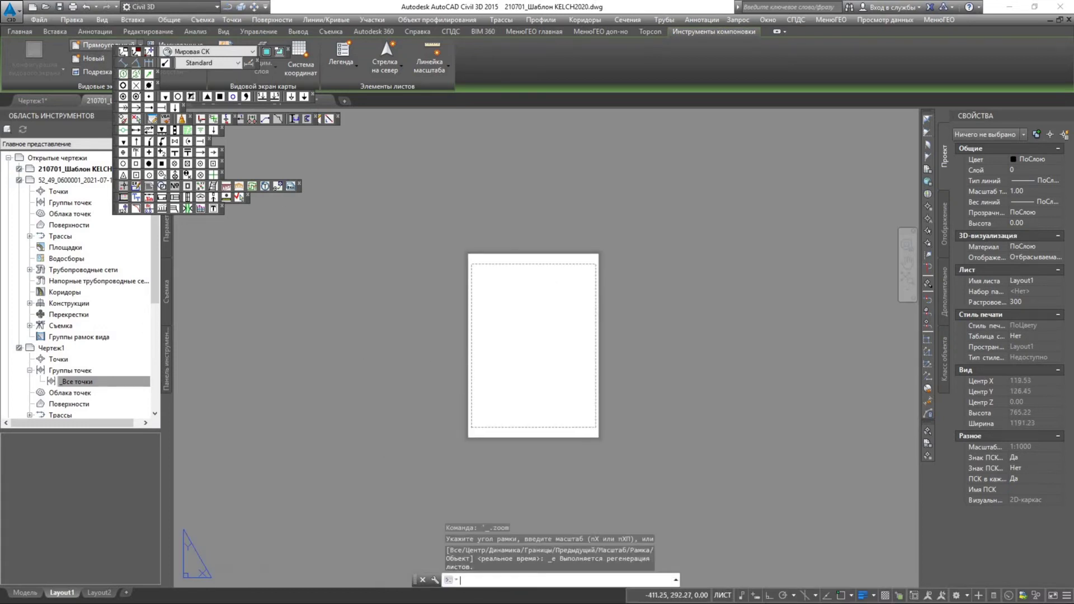
{"action": "left_click", "coordinate": [98, 46]}
{"action": "left_click", "coordinate": [782, 464]}
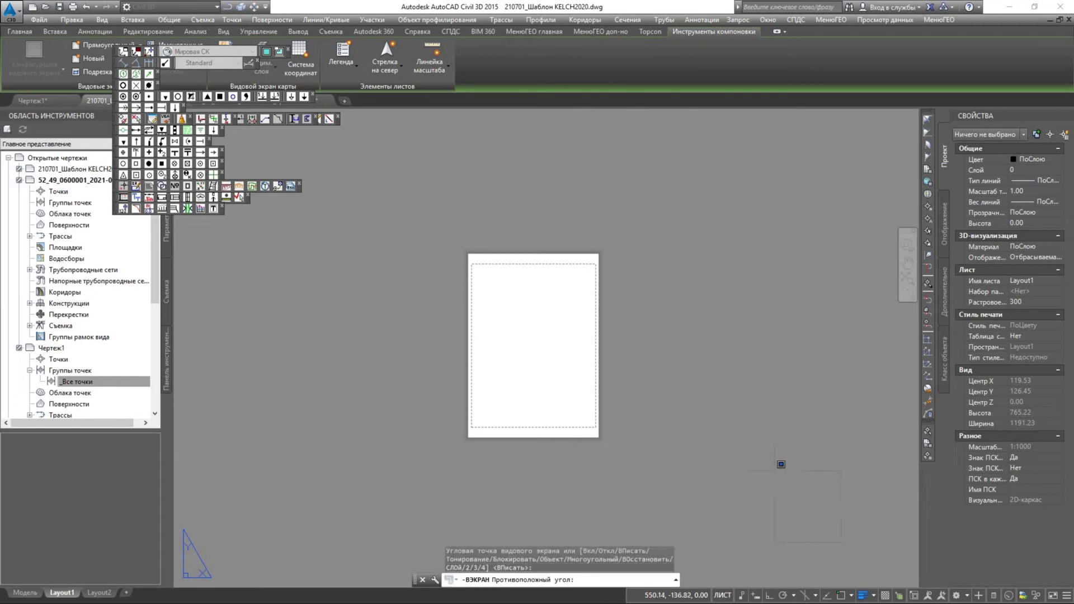
{"action": "left_click", "coordinate": [278, 141]}
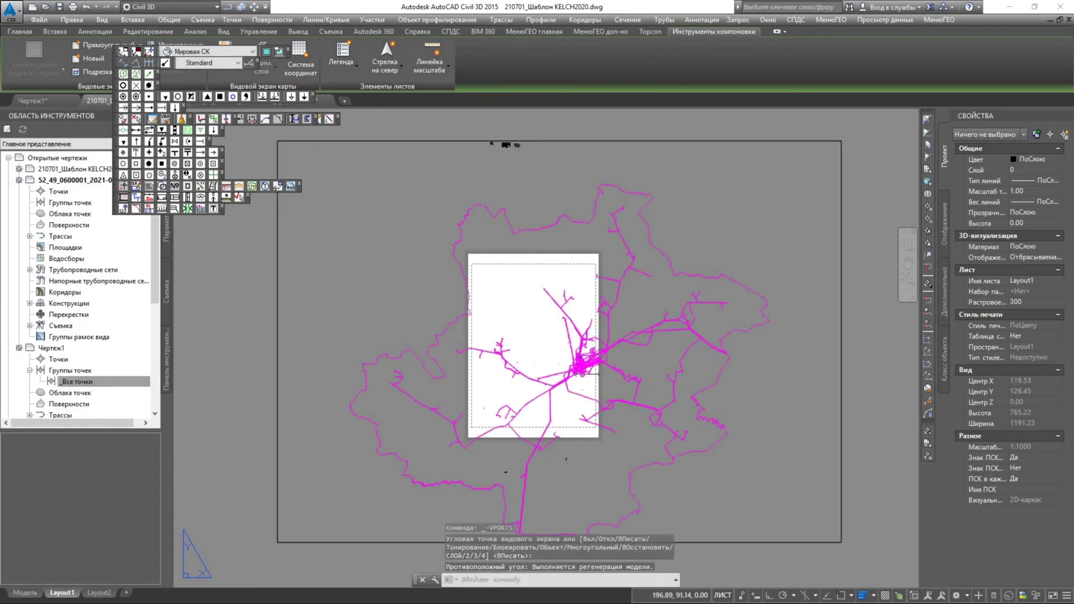
- Set the custom scale of the new viewport to 0.5
{"action": "left_click", "coordinate": [841, 436]}
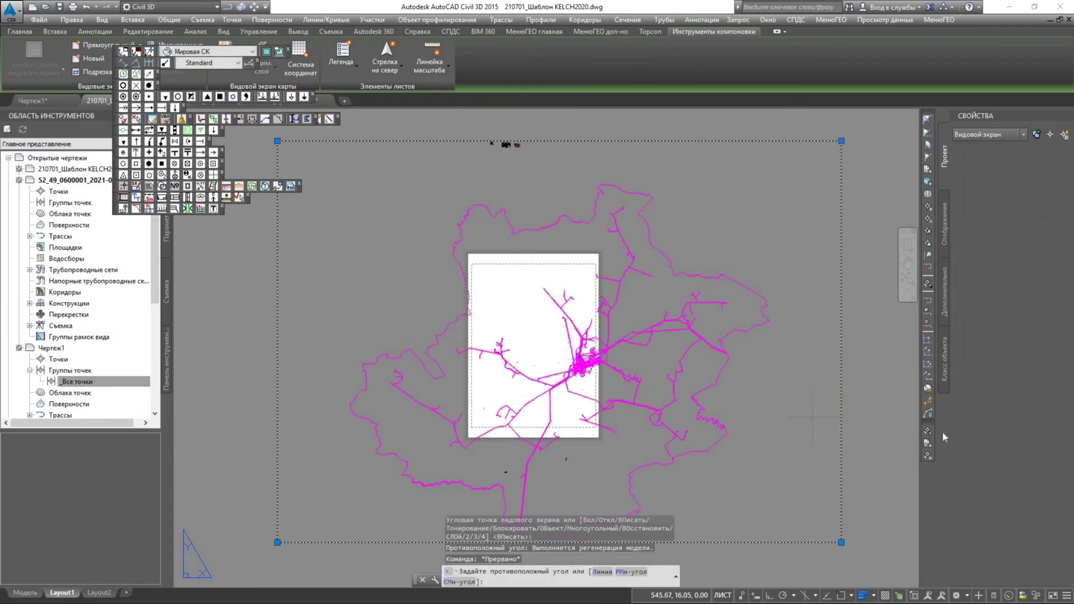
{"action": "left_click", "coordinate": [1024, 376]}
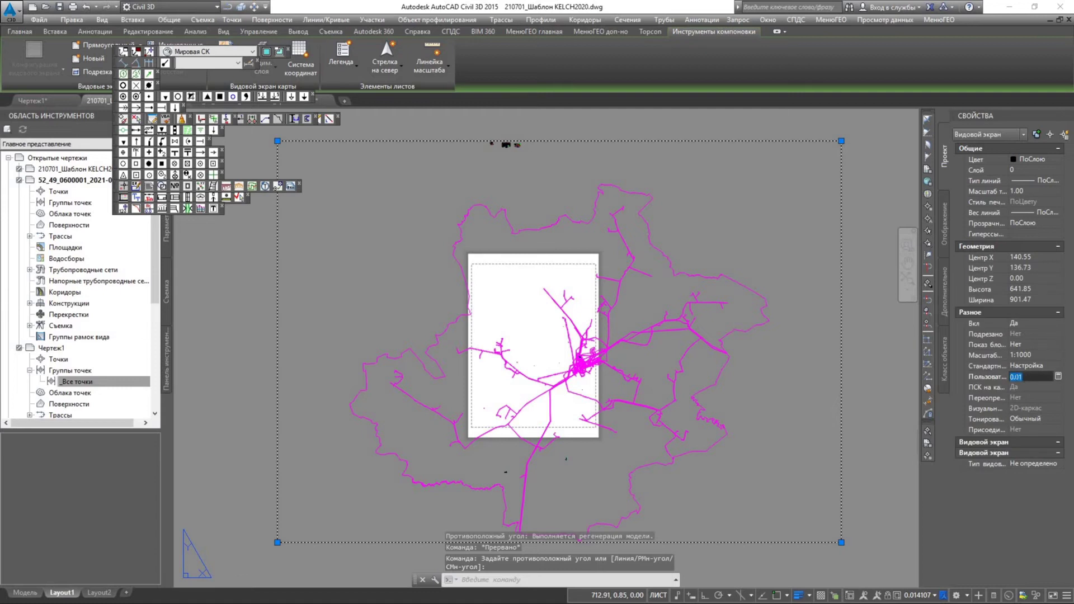
{"action": "key", "text": "Return"}
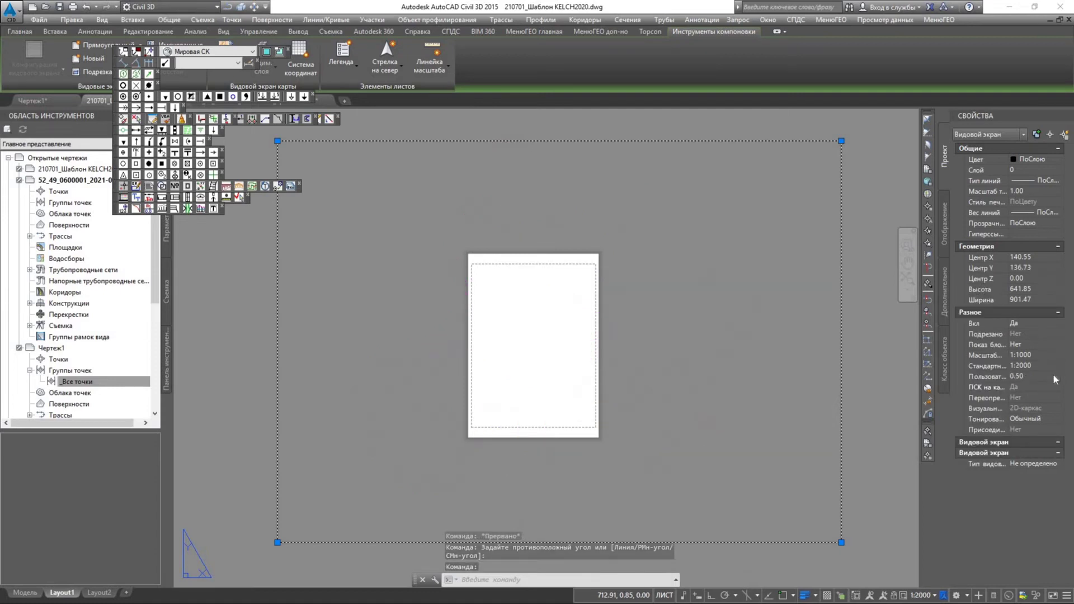
- Change the custom scale of the viewport around the sheet to 0.1 and deselect it
{"action": "scroll", "coordinate": [642, 367], "scroll_direction": "down", "scroll_amount": 3}
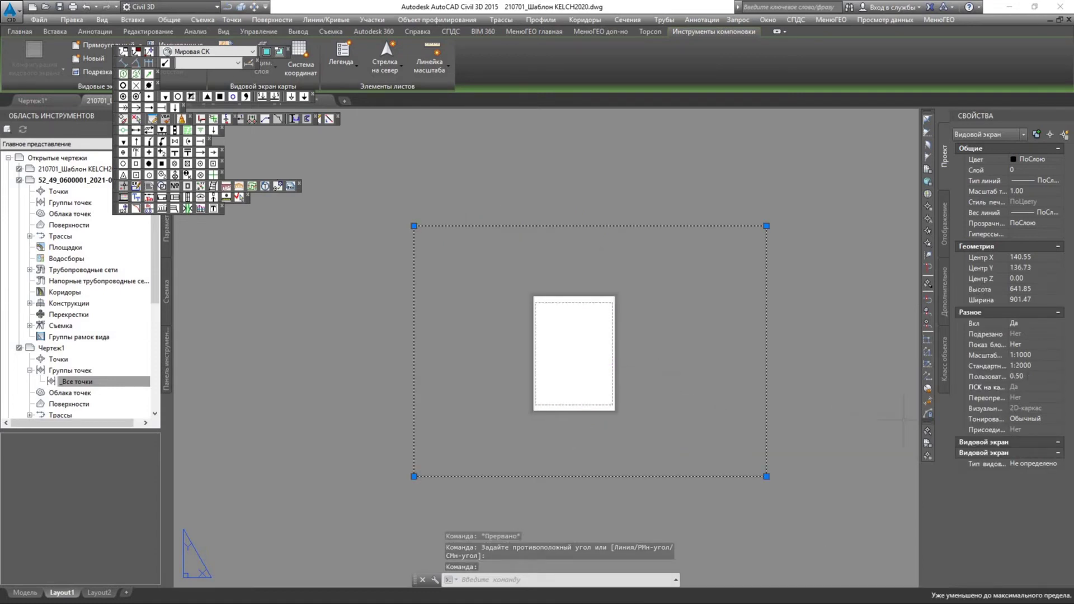
{"action": "left_click", "coordinate": [1022, 376]}
{"action": "type", "text": "0.1"}
{"action": "key", "text": "Return"}
{"action": "key", "text": "Escape"}
- Stretch the viewport's lower-right corner outward, away from the sheet, enlarging the viewport to about 1491 × 1024
{"action": "middle_click_drag", "start_coordinate": [736, 487], "coordinate": [625, 429]}
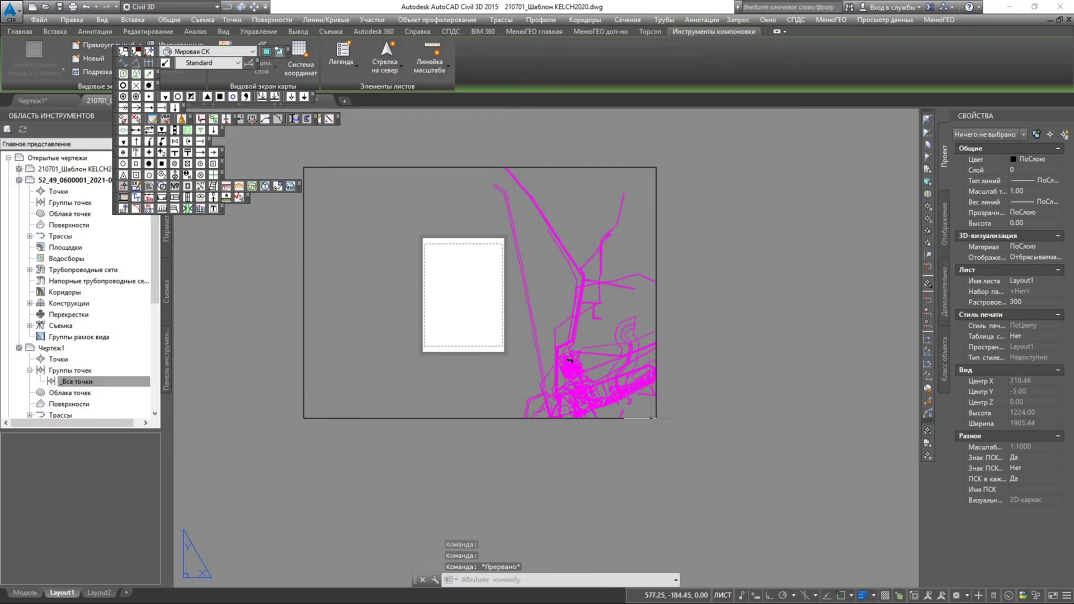
{"action": "left_click", "coordinate": [652, 418]}
{"action": "left_click", "coordinate": [674, 428]}
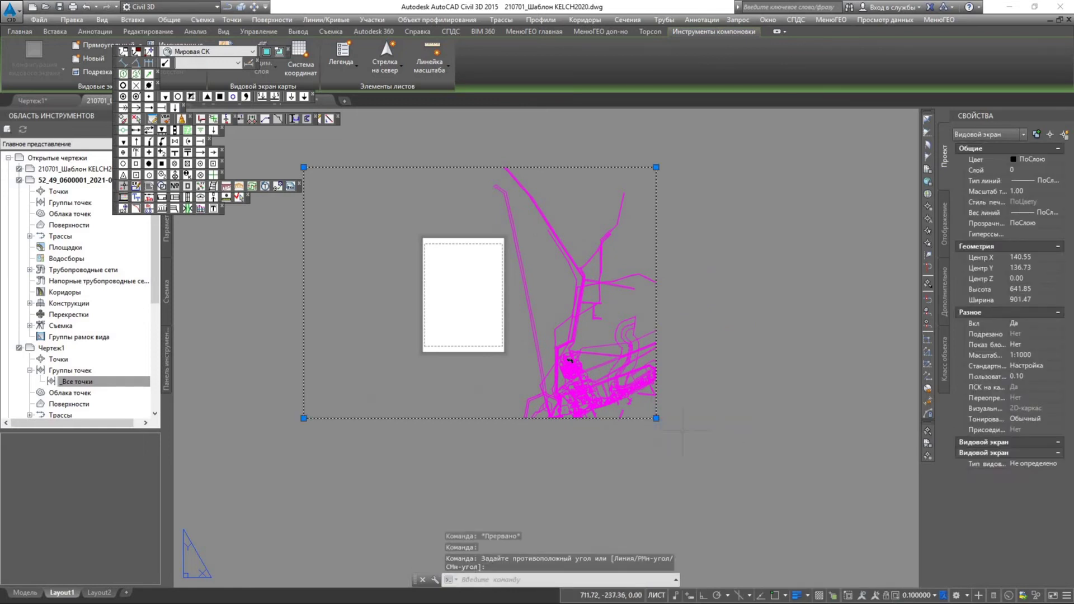
{"action": "left_click", "coordinate": [656, 418]}
{"action": "left_click", "coordinate": [887, 568]}
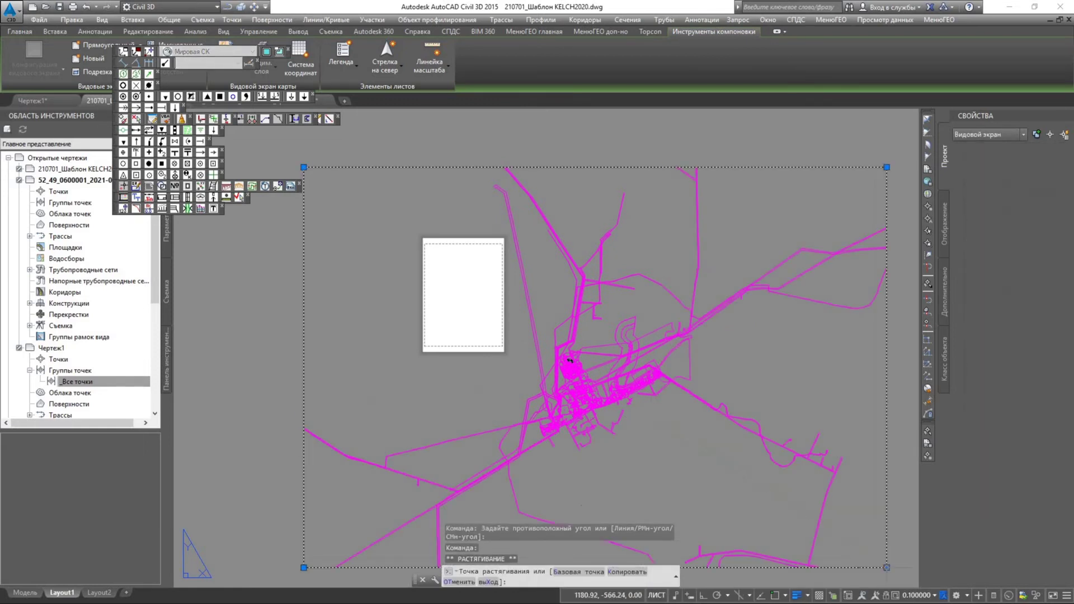
{"action": "key", "text": "Escape"}
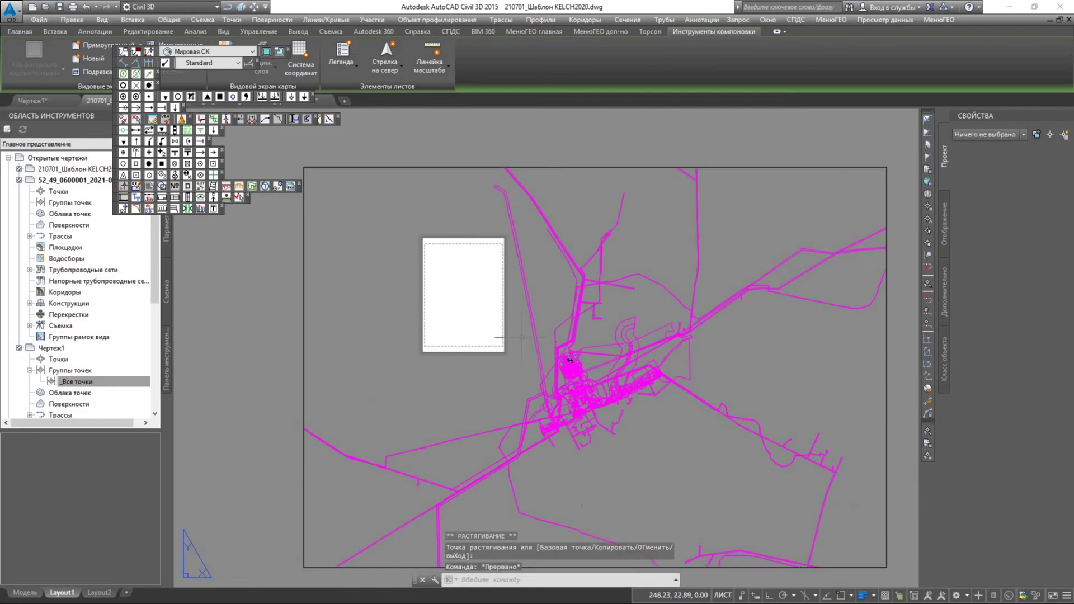
- Set the custom scale of the enlarged viewport to 0.5 and deselect it
{"action": "left_click", "coordinate": [747, 167]}
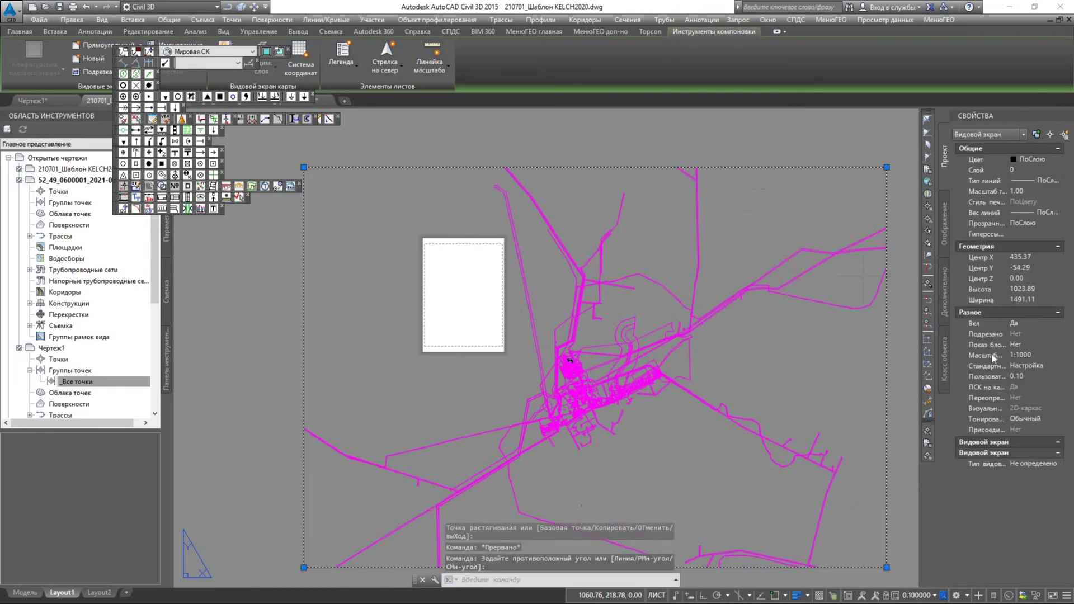
{"action": "left_click", "coordinate": [1016, 377]}
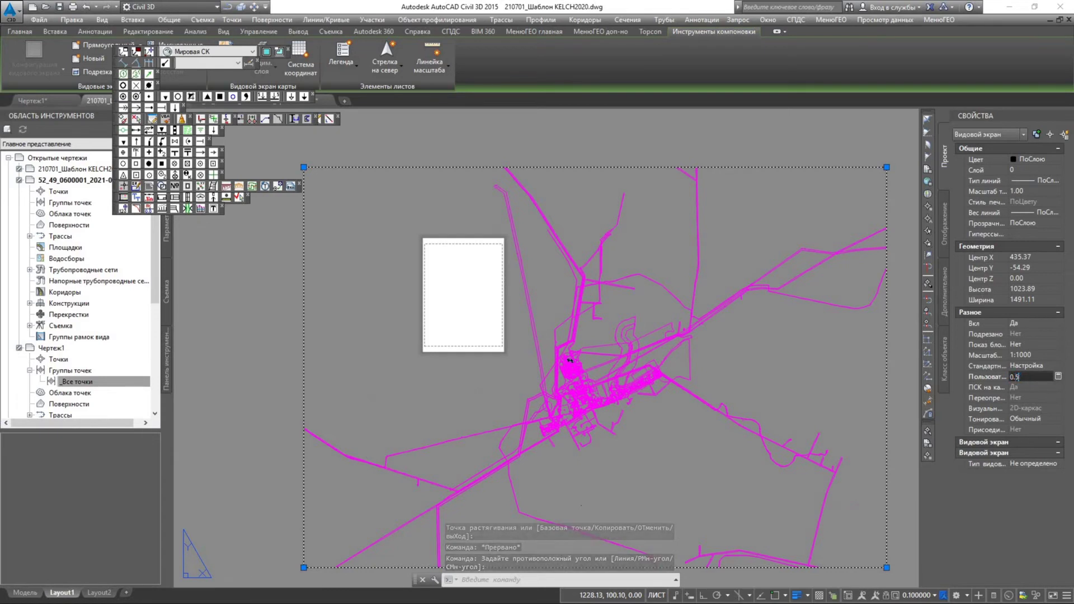
{"action": "key", "text": "Return"}
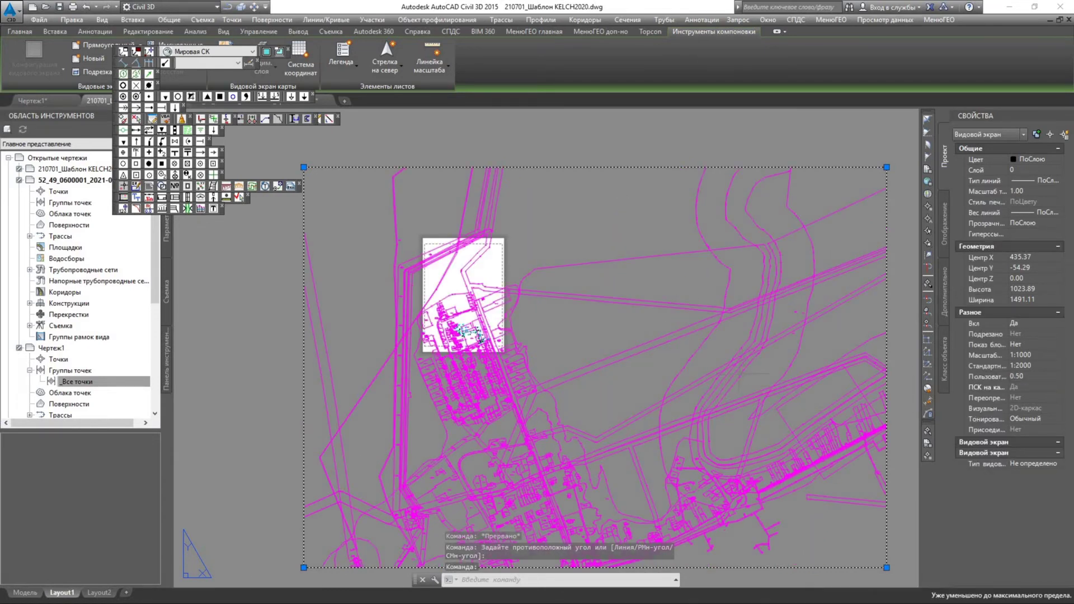
{"action": "key", "text": "Escape"}
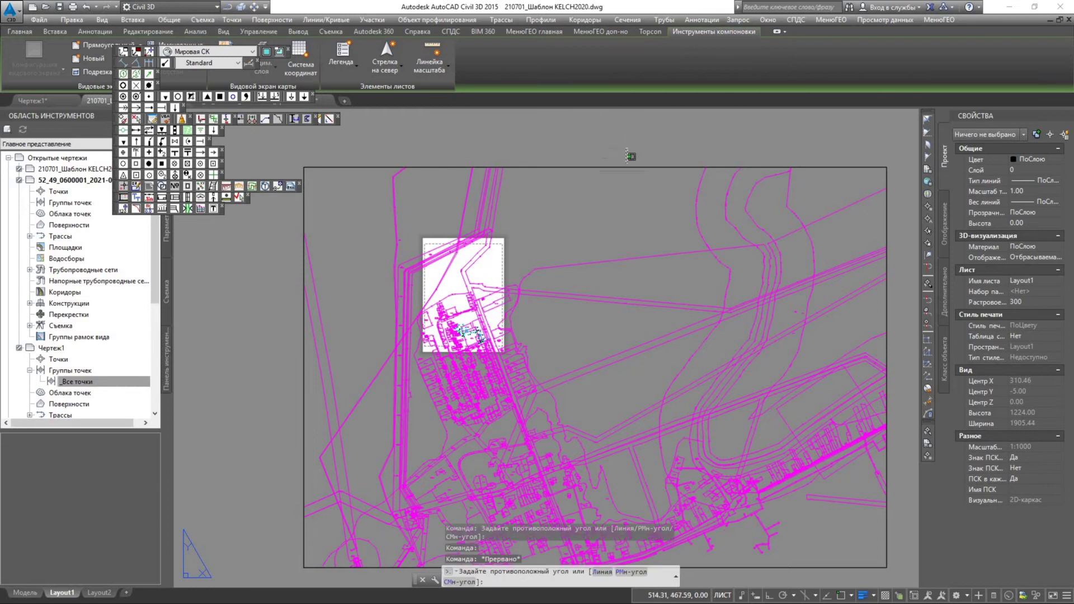
- Set the custom scale of the large viewport to 1 and deselect it
{"action": "left_click", "coordinate": [887, 347]}
{"action": "left_click", "coordinate": [1032, 375]}
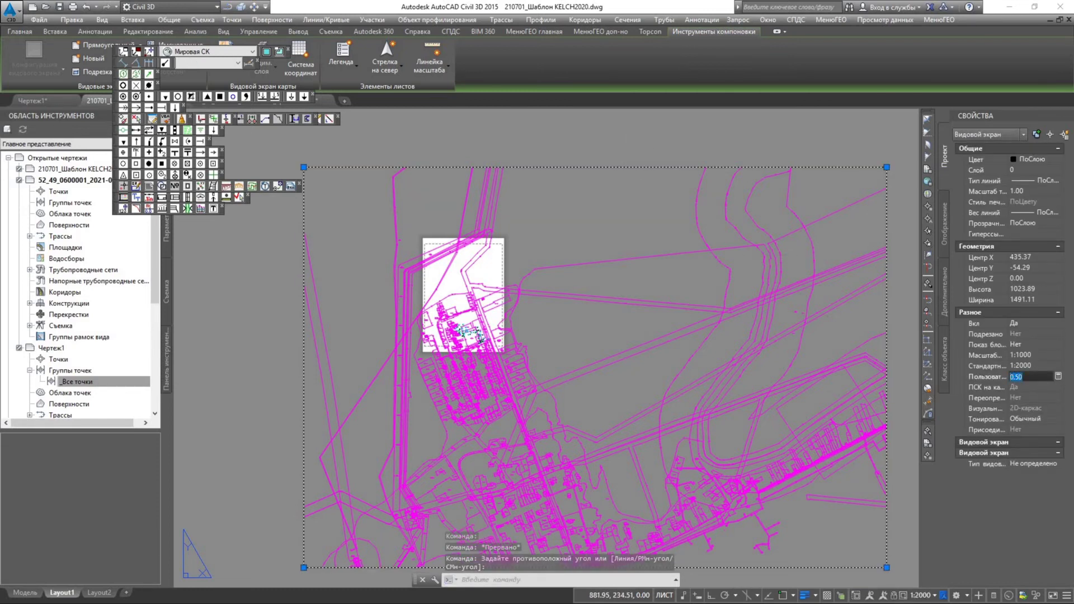
{"action": "type", "text": "1"}
{"action": "key", "text": "Return"}
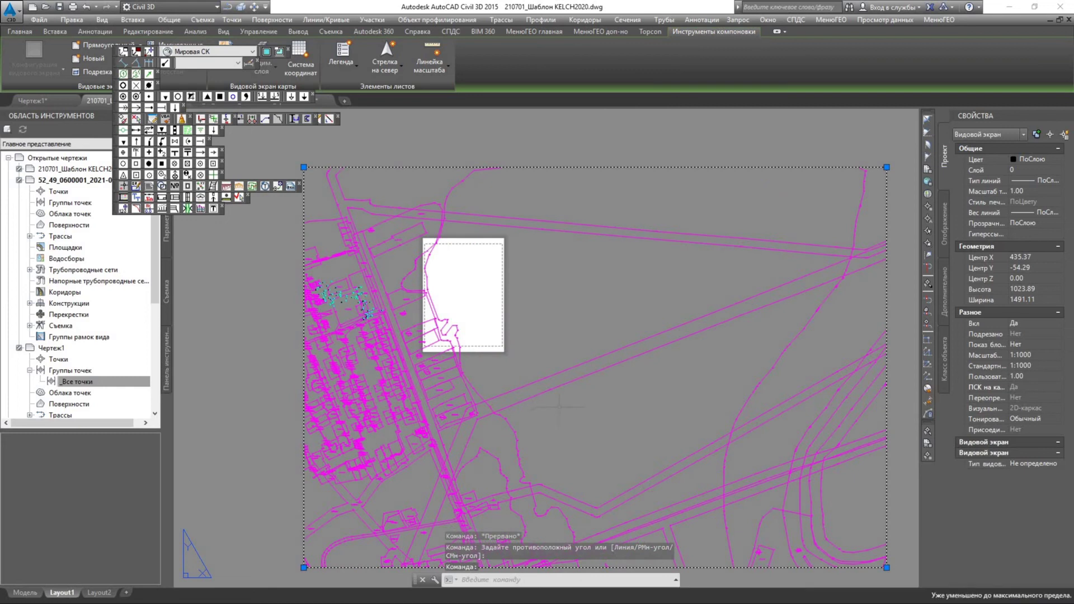
{"action": "scroll", "coordinate": [604, 379], "scroll_direction": "down", "scroll_amount": 3}
{"action": "key", "text": "Escape"}
{"action": "middle_click_drag", "start_coordinate": [604, 378], "coordinate": [545, 377]}
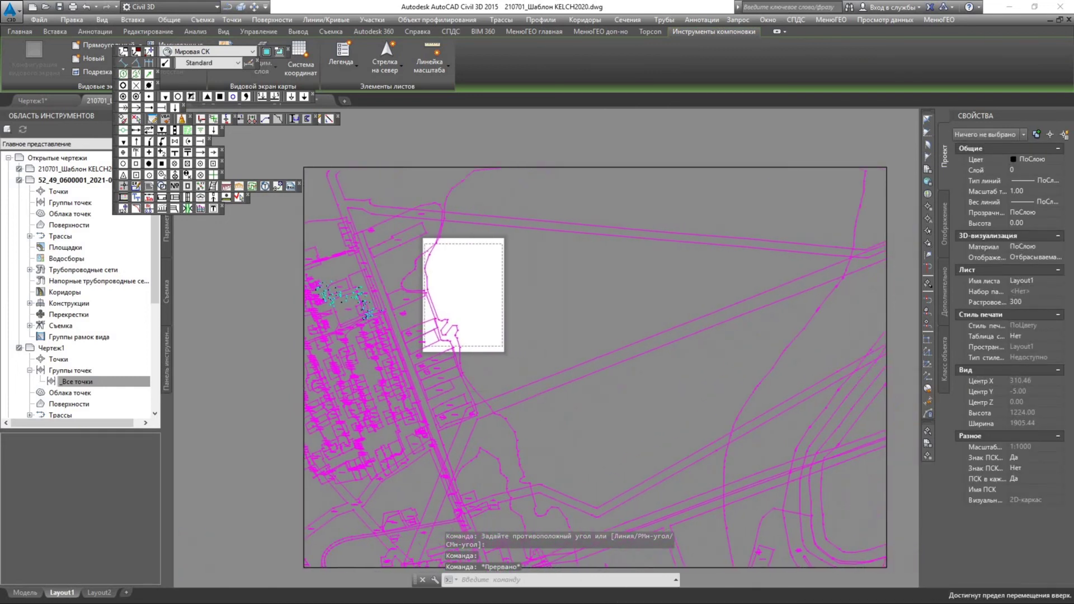
- Reshape the viewport by its corner grips so it lies beside the sheet's left edge, about 548 × 904 in size
{"action": "left_click", "coordinate": [898, 184]}
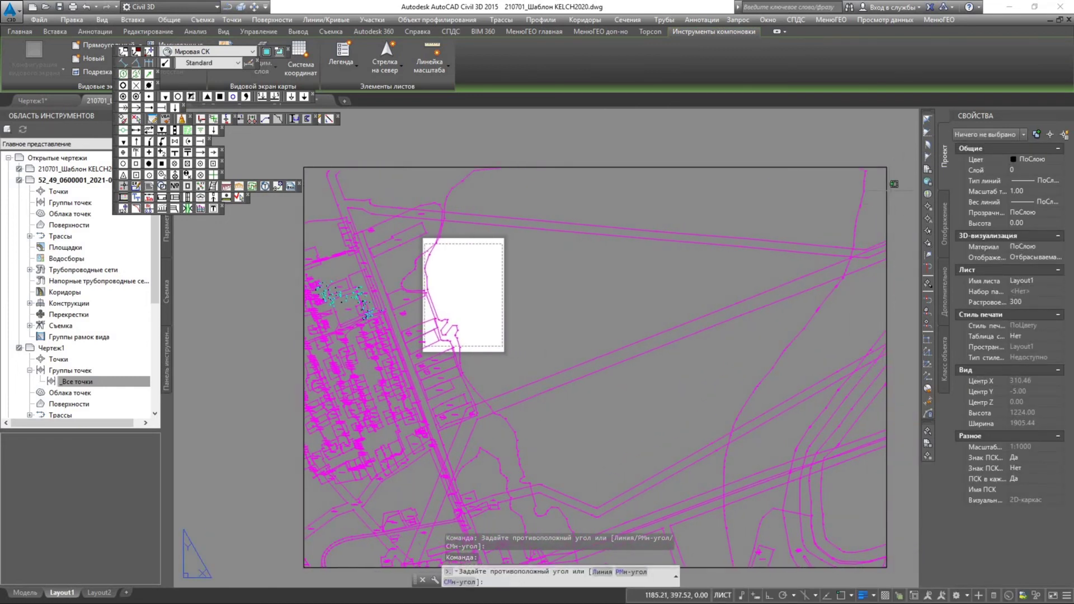
{"action": "left_click", "coordinate": [884, 170]}
{"action": "left_click", "coordinate": [886, 168]}
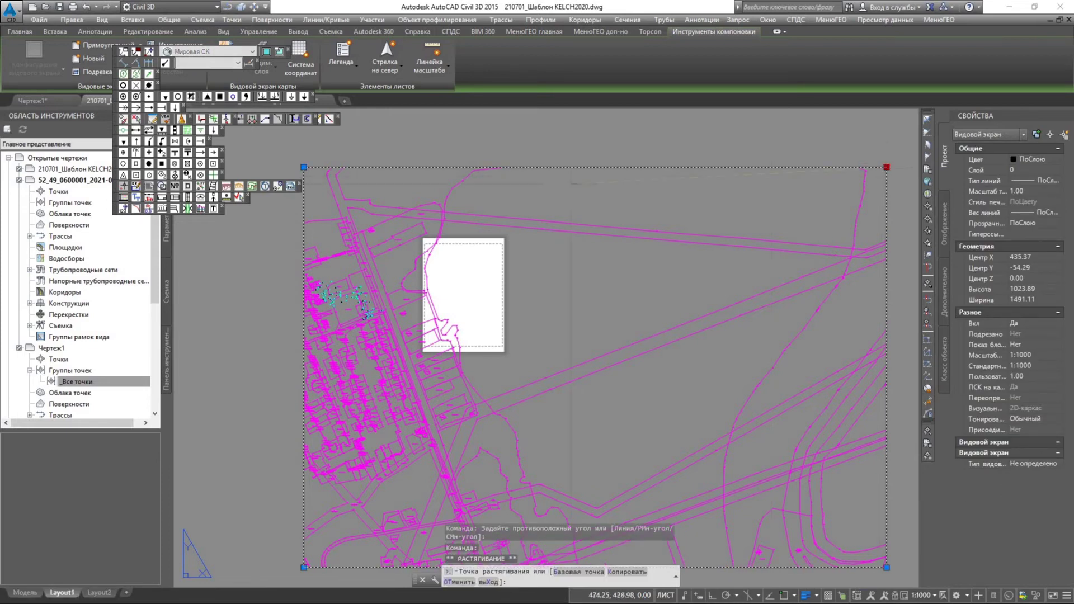
{"action": "left_click", "coordinate": [417, 194]}
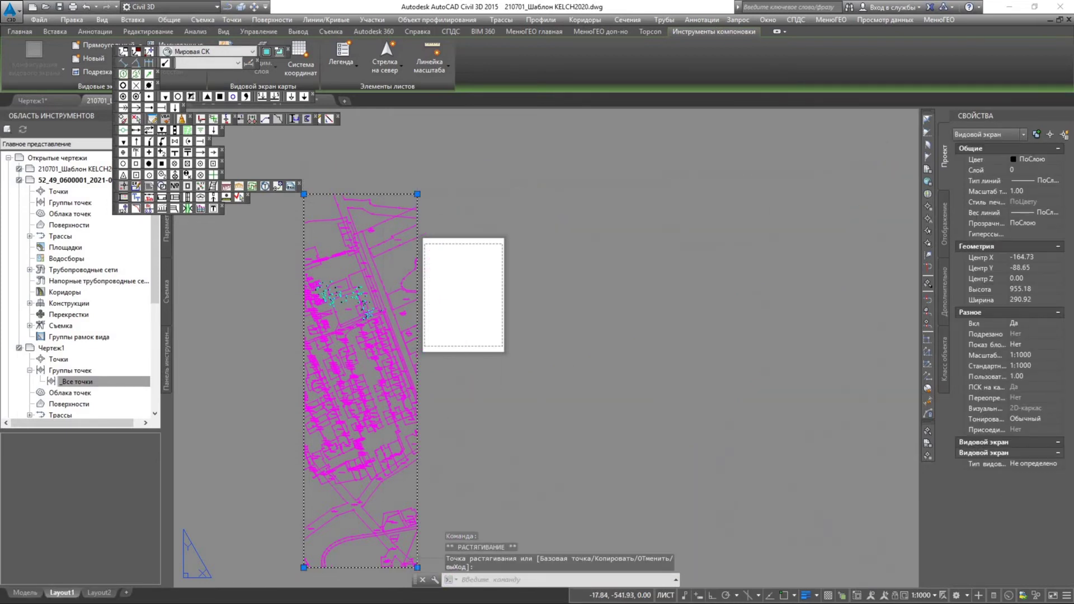
{"action": "left_click", "coordinate": [417, 567]}
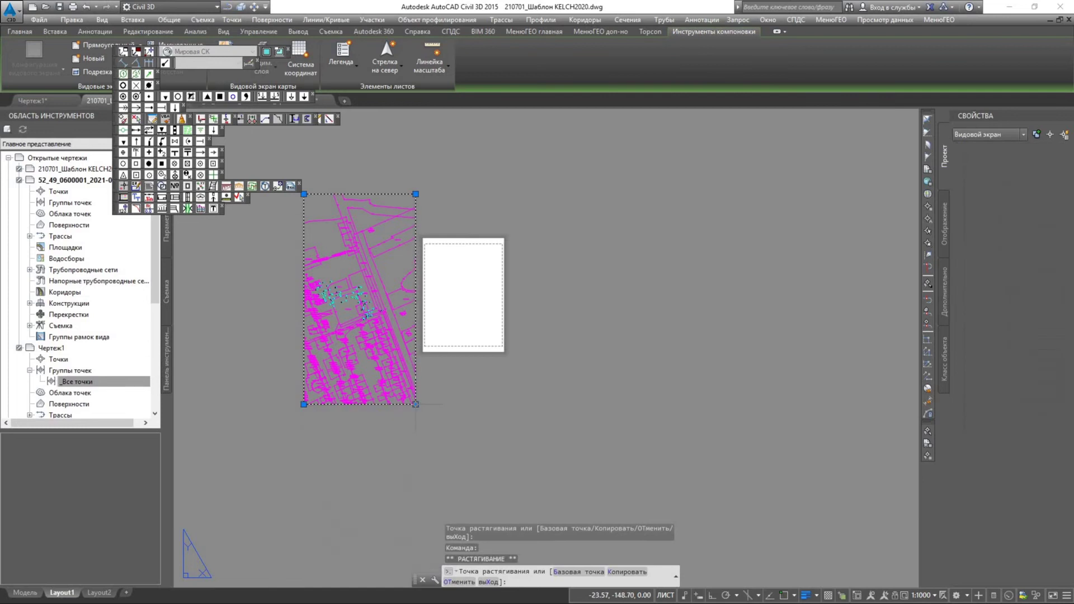
{"action": "left_click", "coordinate": [416, 404]}
{"action": "left_click", "coordinate": [304, 404]}
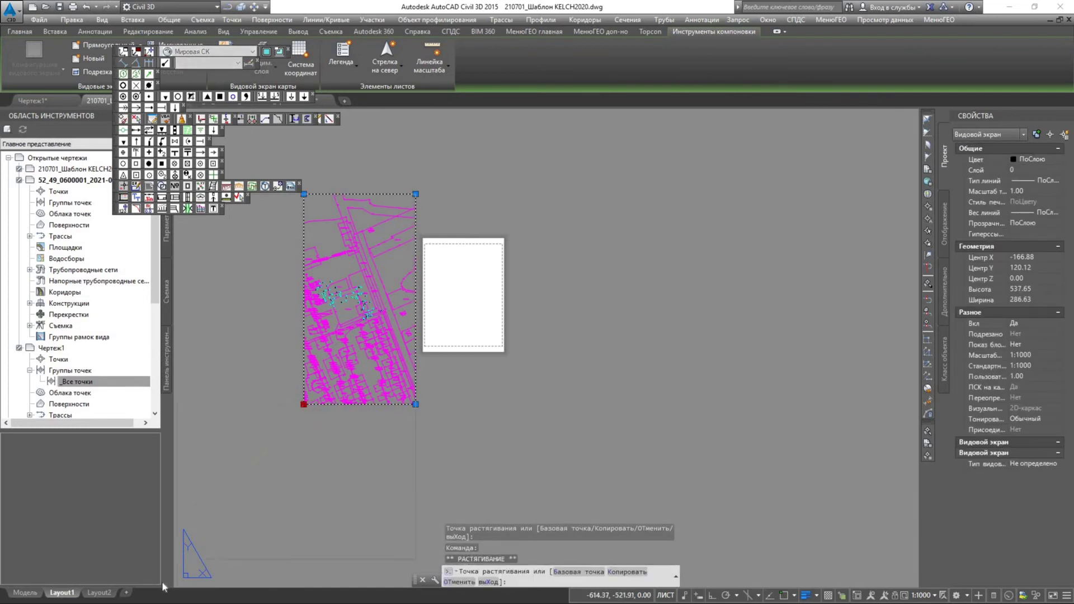
{"action": "left_click", "coordinate": [200, 548]}
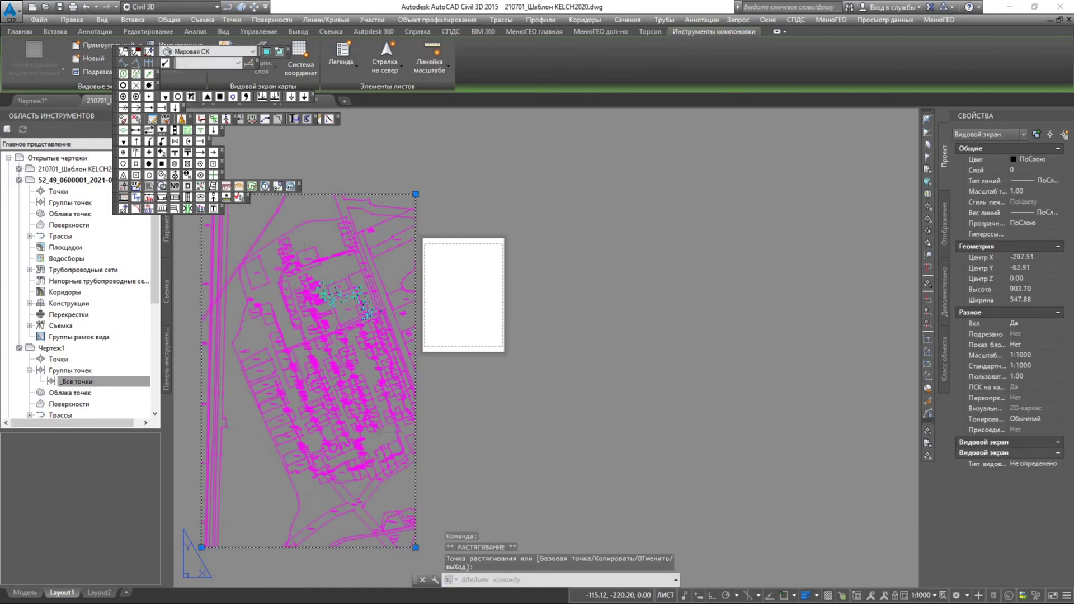
- Stretch both upper corners of the viewport outward to enlarge it to about 1390 × 1312, then deselect it
{"action": "middle_click_drag", "start_coordinate": [392, 335], "coordinate": [552, 435]}
{"action": "middle_click_drag", "start_coordinate": [588, 351], "coordinate": [577, 358]}
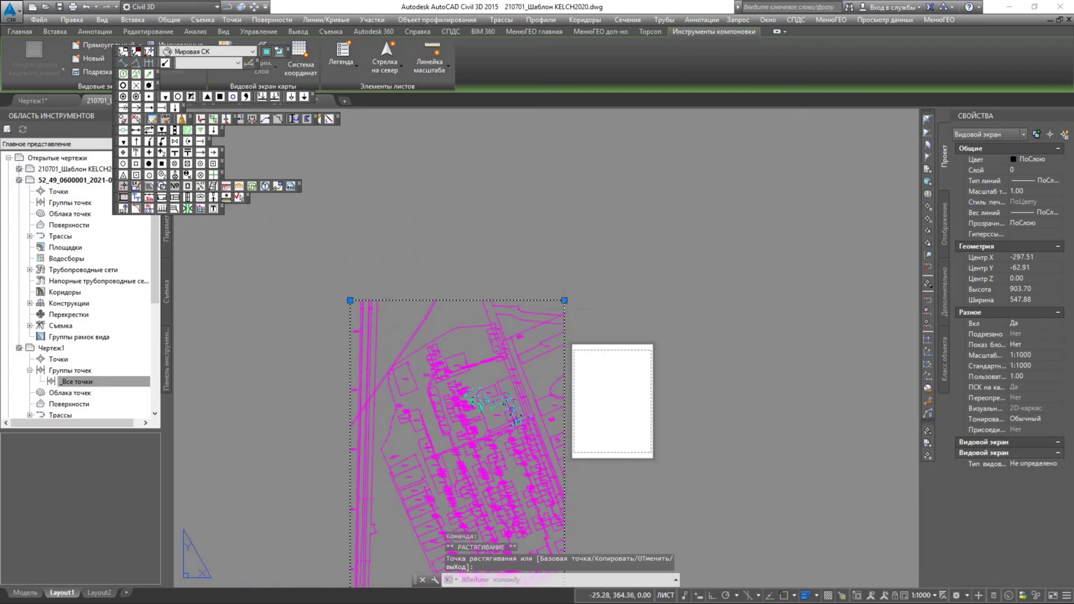
{"action": "left_click", "coordinate": [564, 301]}
{"action": "left_click", "coordinate": [799, 191]}
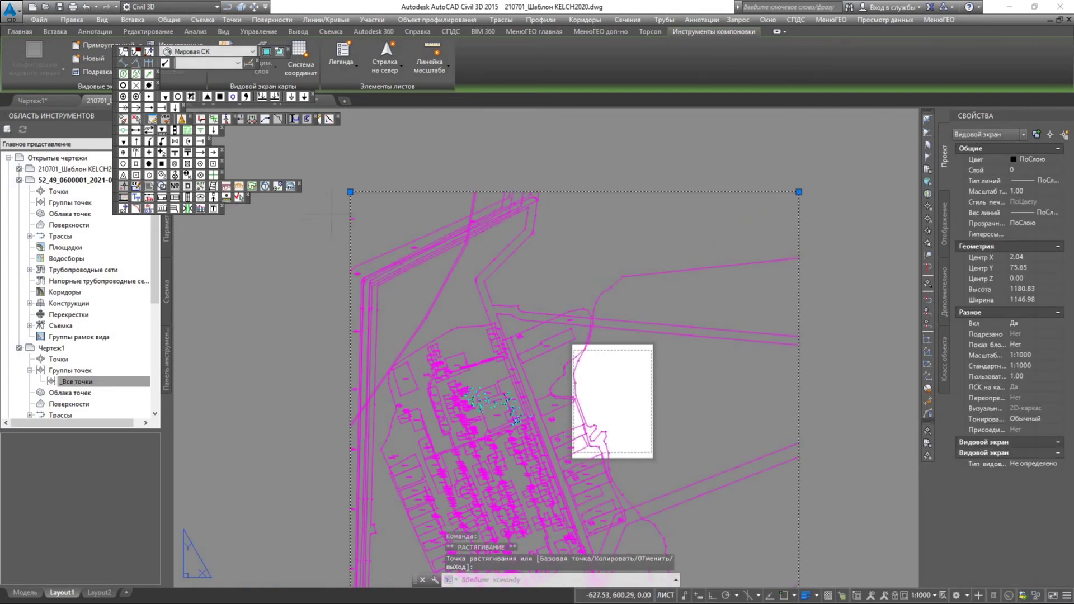
{"action": "left_click", "coordinate": [350, 192]}
{"action": "left_click", "coordinate": [255, 140]}
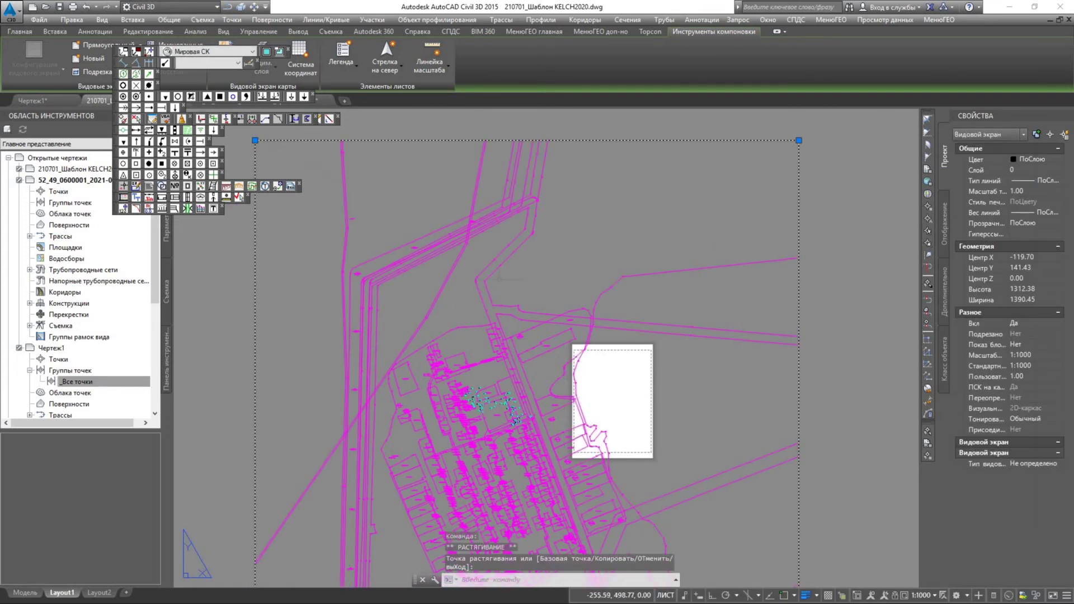
{"action": "key", "text": "Escape"}
- Set the custom scale of the enlarged viewport to 2
{"action": "left_click", "coordinate": [808, 360]}
{"action": "left_click", "coordinate": [738, 321]}
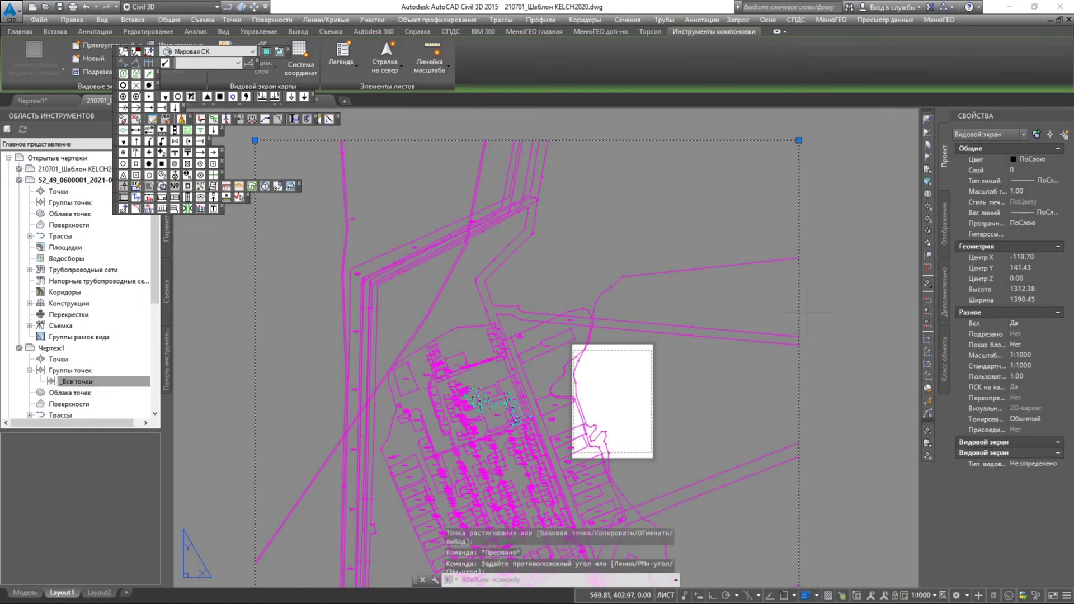
{"action": "left_click", "coordinate": [1023, 376]}
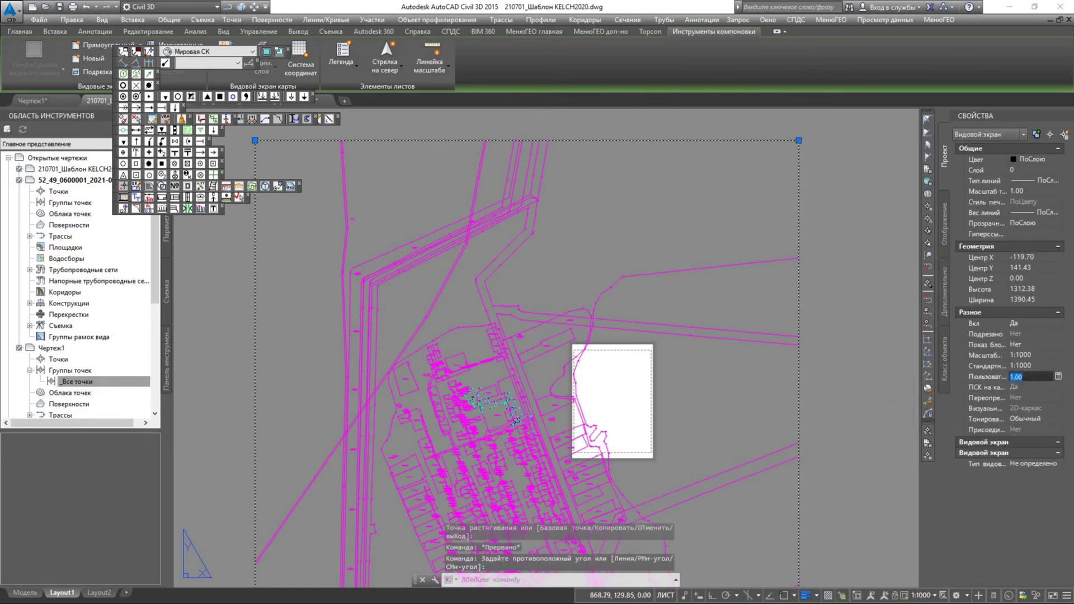
{"action": "type", "text": "2"}
{"action": "key", "text": "Return"}
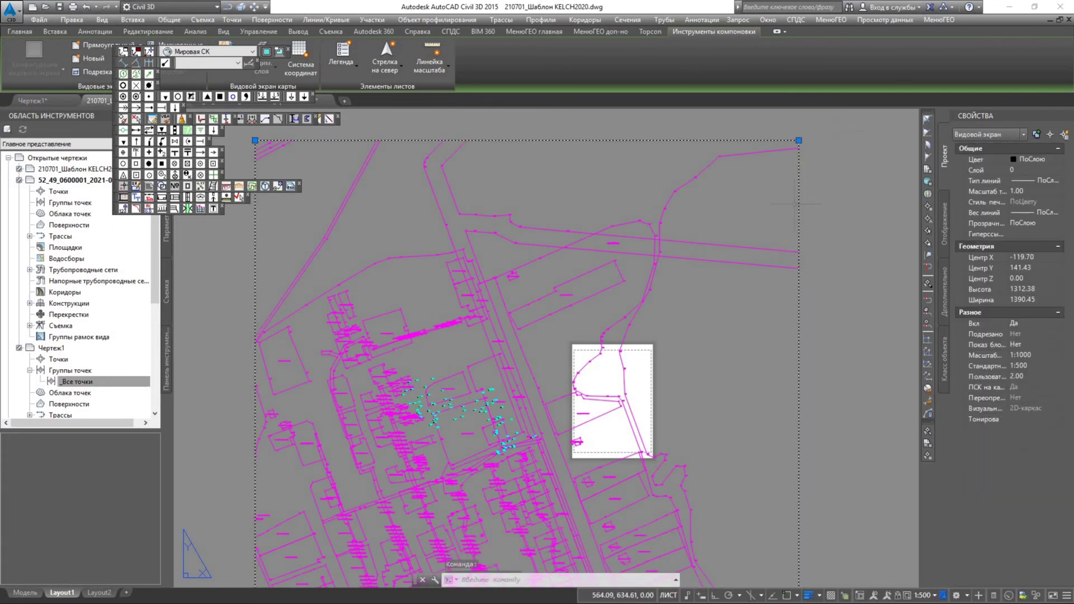
- Pull in the viewport's upper-right and lower-left corners around the cyan survey points, reducing it to about 388 × 301, and deselect it
{"action": "left_click", "coordinate": [799, 140]}
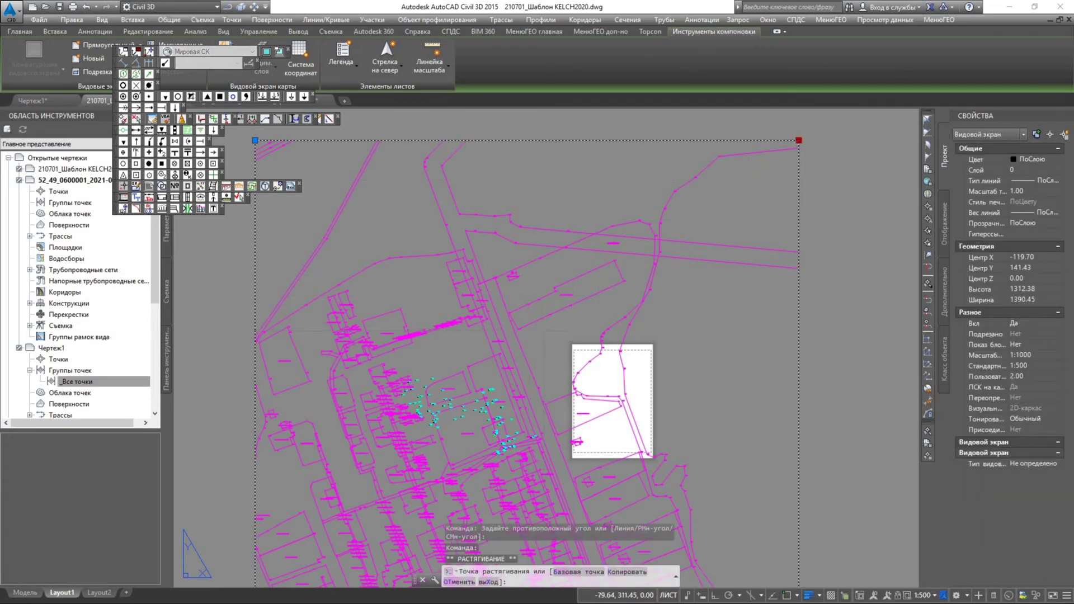
{"action": "left_click", "coordinate": [545, 362]}
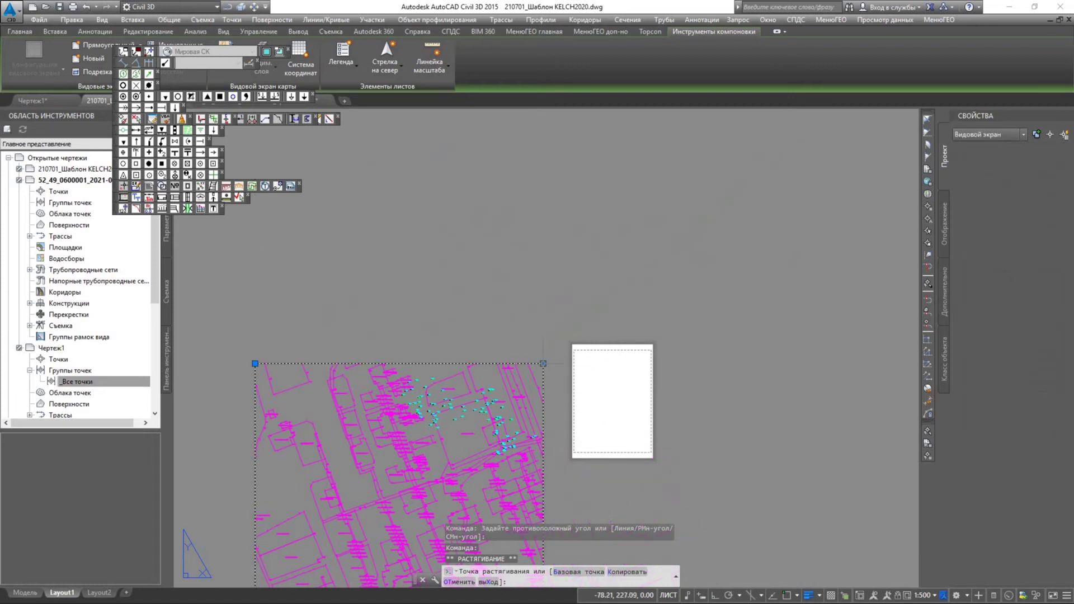
{"action": "middle_click_drag", "start_coordinate": [649, 311], "coordinate": [666, 204]}
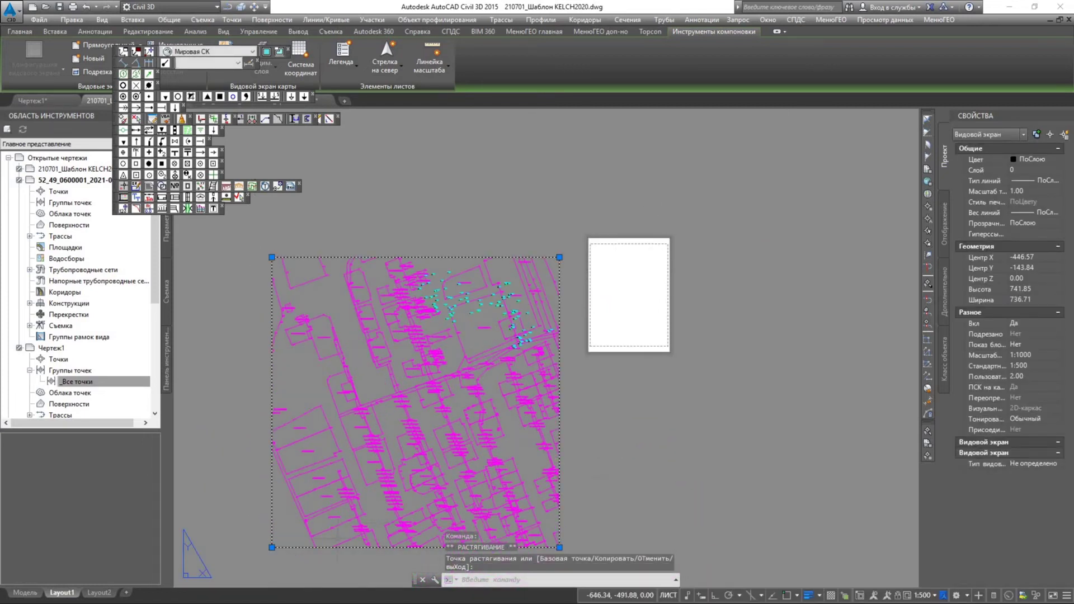
{"action": "key", "text": "Escape"}
{"action": "left_click", "coordinate": [255, 552]}
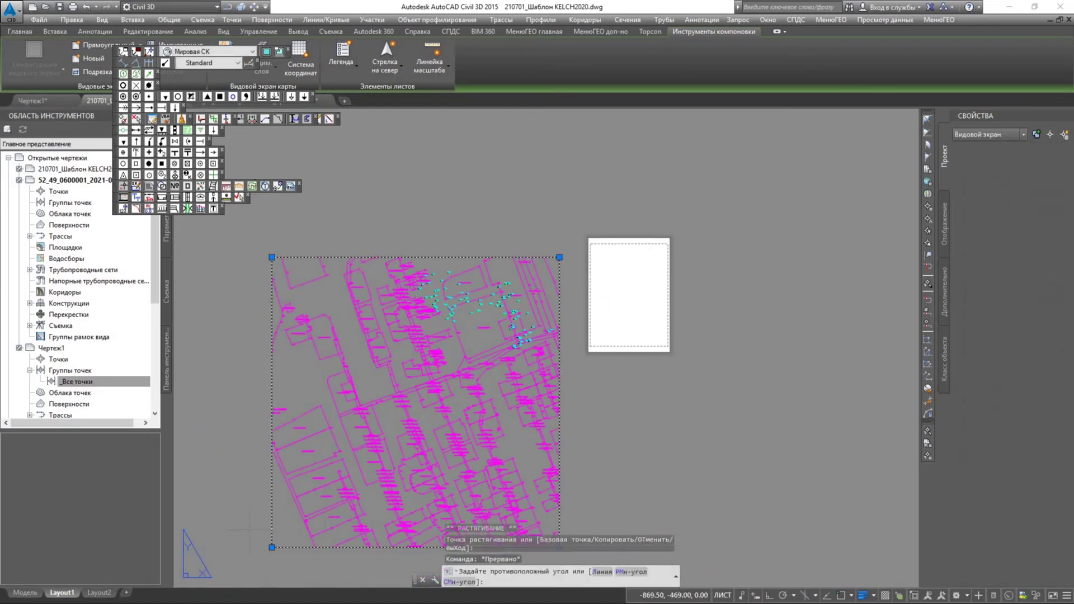
{"action": "left_click", "coordinate": [271, 547]}
{"action": "left_click", "coordinate": [272, 547]}
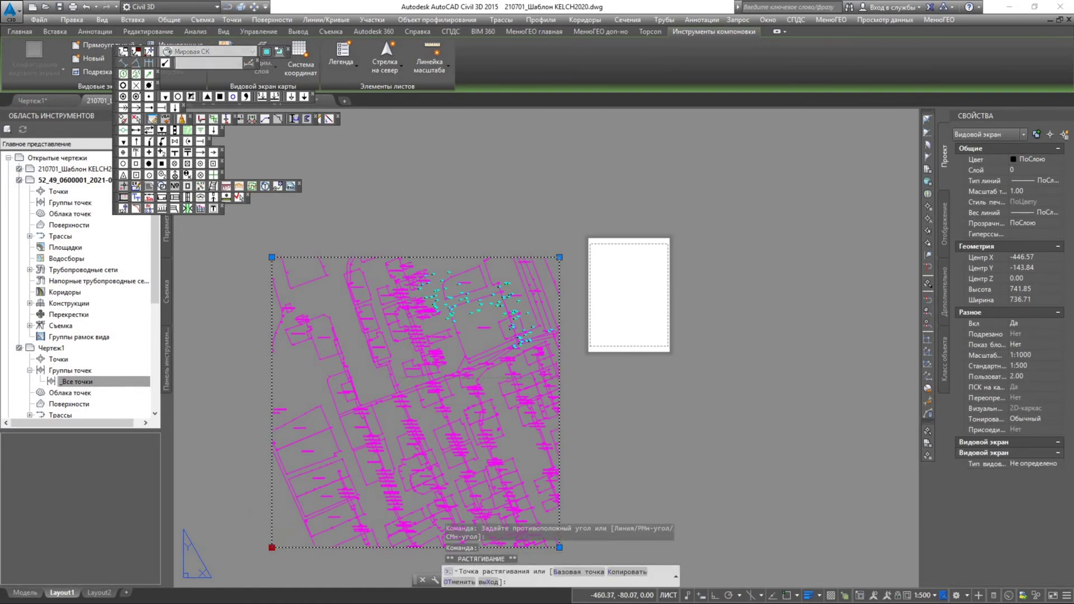
{"action": "left_click", "coordinate": [407, 375]}
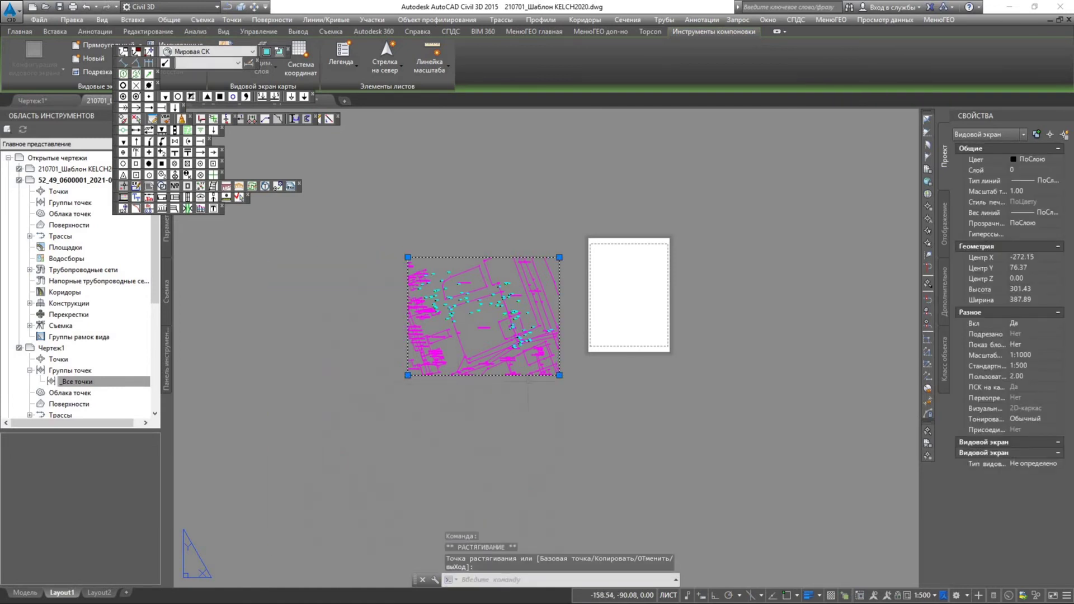
{"action": "key", "text": "Escape"}
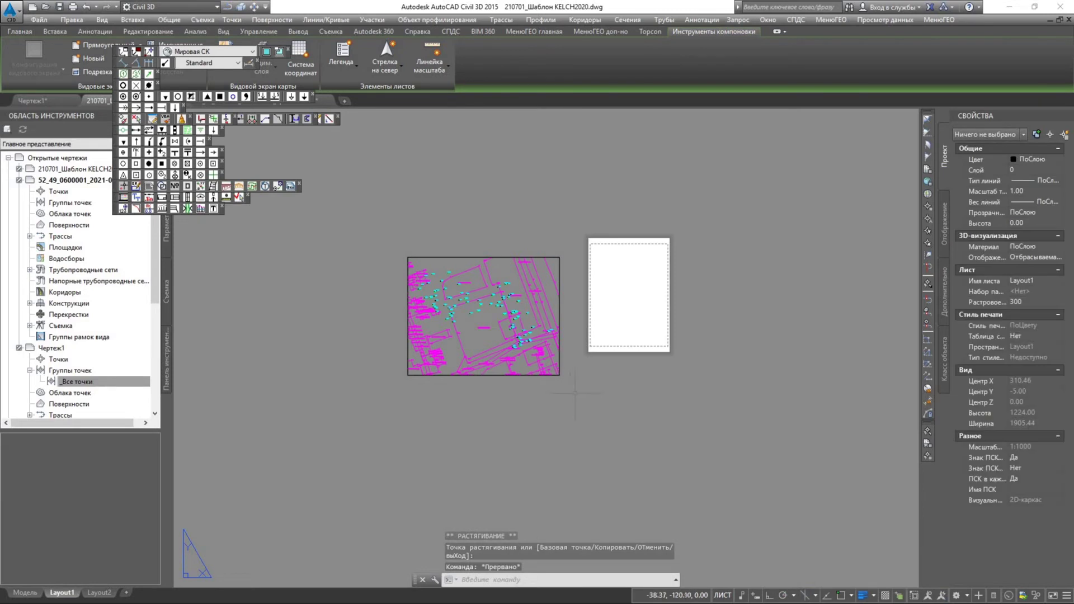
- Change the paper size in Layout1's page setup to ISO A3 (297.00 × 420.00 mm) and apply it
{"action": "scroll", "coordinate": [576, 370], "scroll_direction": "up", "scroll_amount": 2}
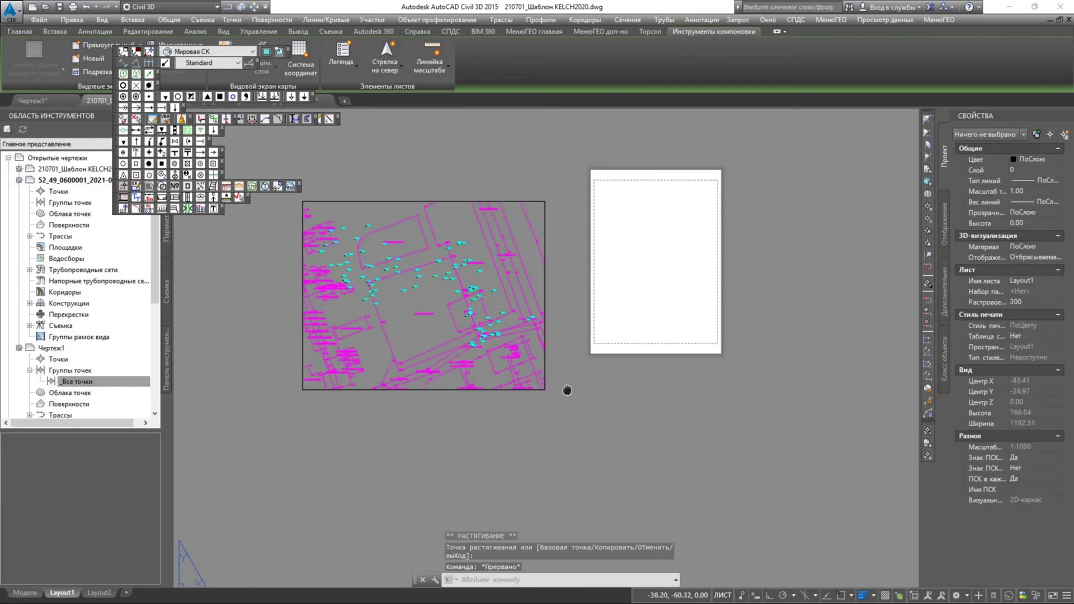
{"action": "right_click", "coordinate": [73, 592]}
{"action": "left_click", "coordinate": [127, 509]}
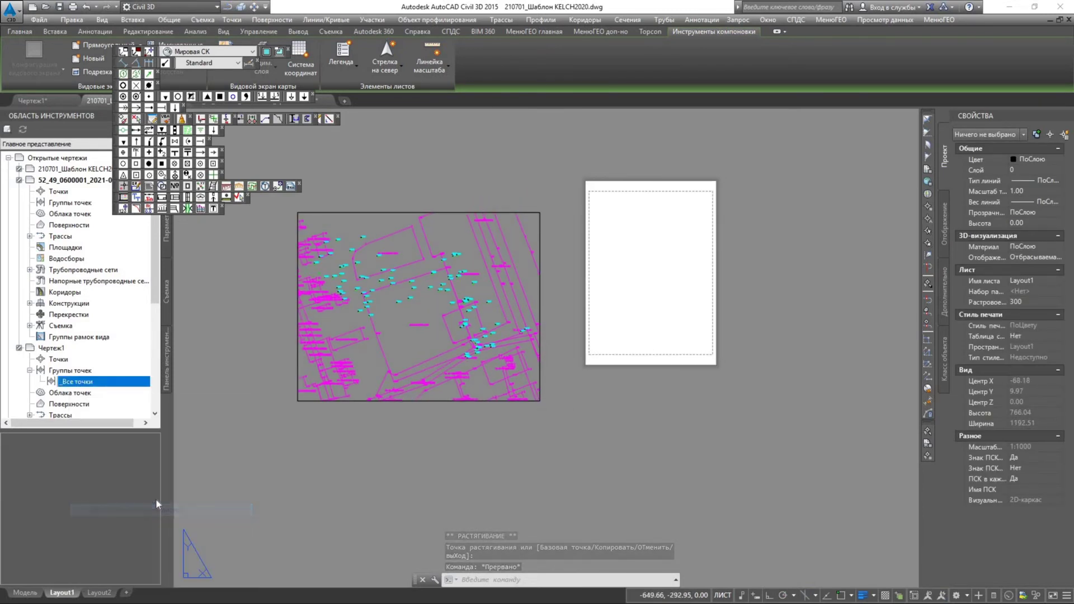
{"action": "left_click", "coordinate": [618, 289]}
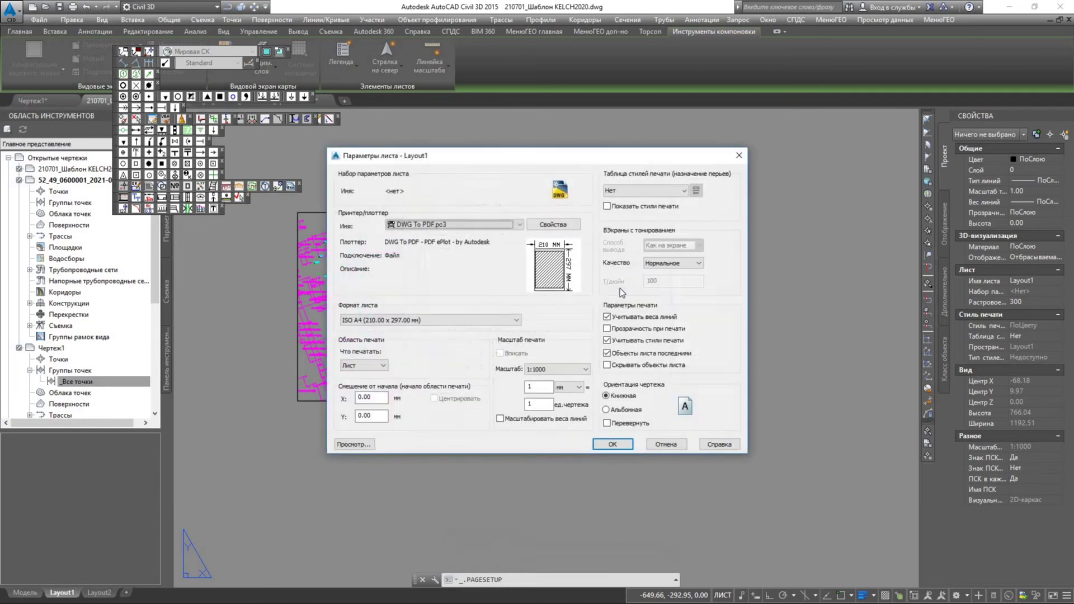
{"action": "left_click", "coordinate": [511, 321]}
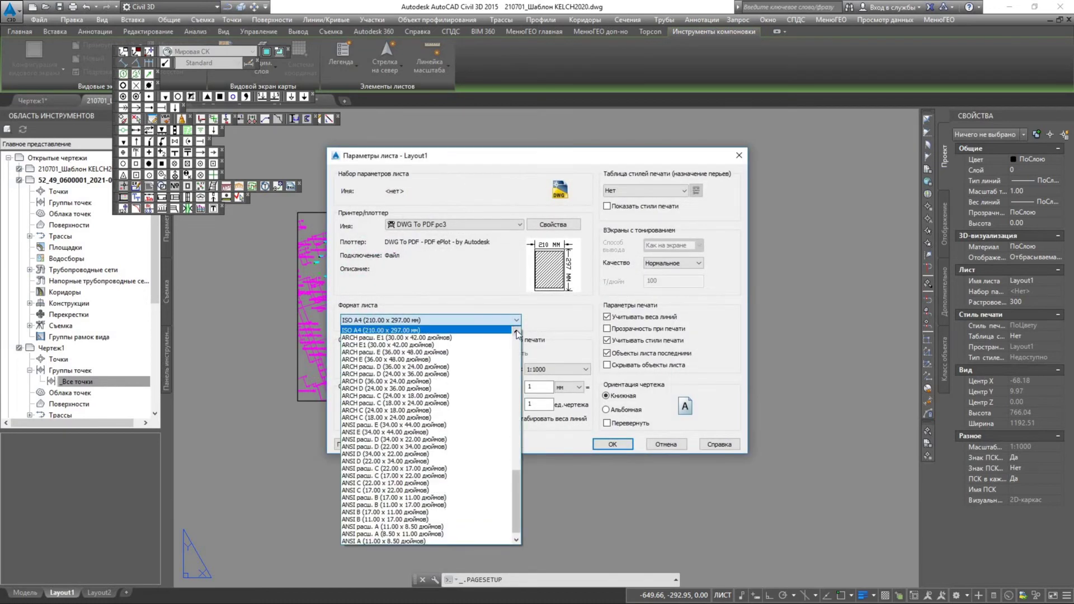
{"action": "left_click", "coordinate": [516, 330]}
{"action": "left_click", "coordinate": [517, 331]}
{"action": "left_click", "coordinate": [516, 331]}
{"action": "left_click", "coordinate": [516, 330]}
{"action": "left_click", "coordinate": [517, 331]}
{"action": "left_click", "coordinate": [516, 330]}
{"action": "left_click", "coordinate": [516, 331]}
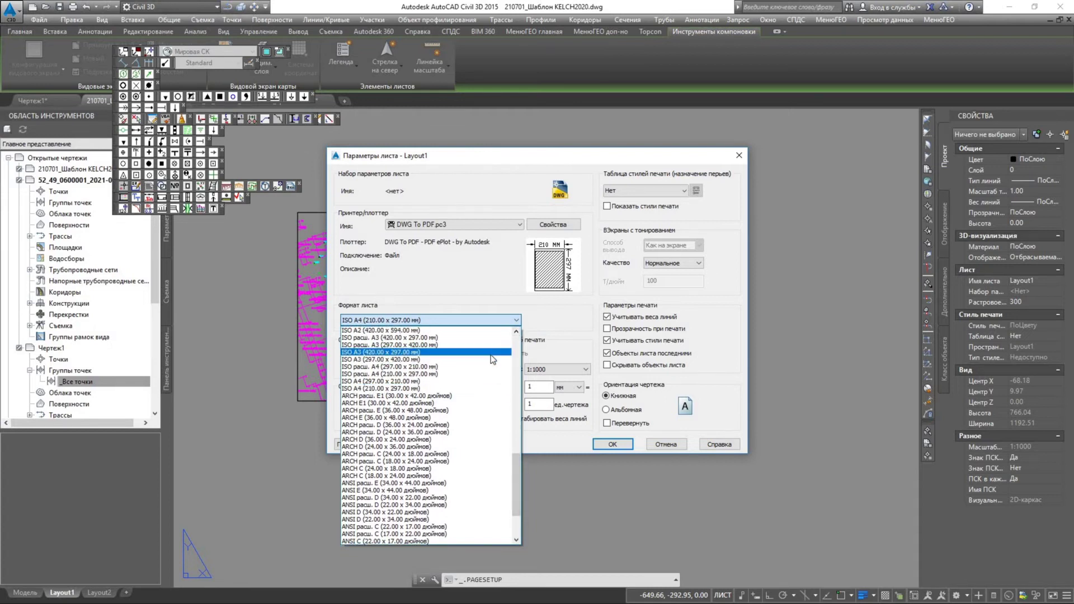
{"action": "left_click", "coordinate": [386, 355]}
{"action": "left_click", "coordinate": [511, 322]}
{"action": "left_click", "coordinate": [505, 337]}
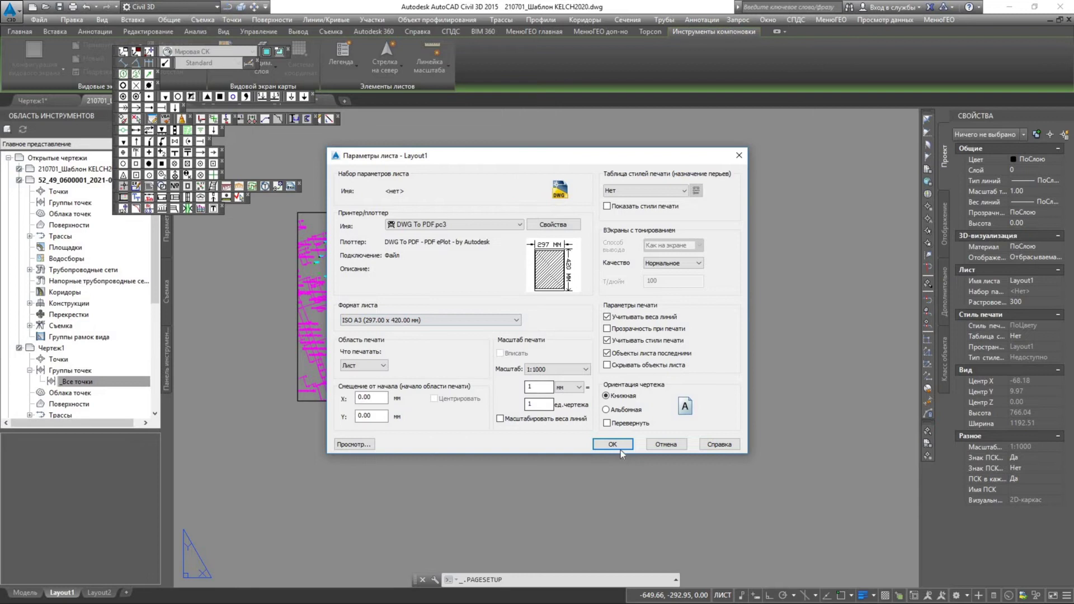
{"action": "left_click", "coordinate": [613, 444]}
{"action": "left_click", "coordinate": [597, 423]}
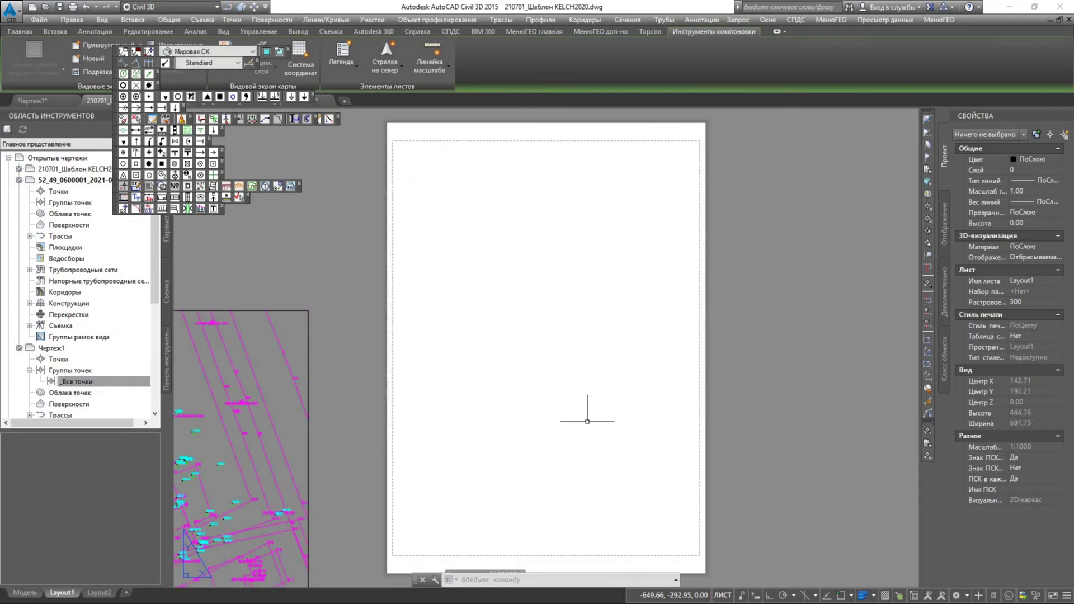
- Stretch the viewport's upper-right corner slightly upward, making the viewport about 390 × 331
{"action": "scroll", "coordinate": [387, 391], "scroll_direction": "down", "scroll_amount": 2}
{"action": "middle_click_drag", "start_coordinate": [387, 391], "coordinate": [444, 381]}
{"action": "left_click", "coordinate": [401, 400]}
{"action": "left_click", "coordinate": [391, 391]}
{"action": "scroll", "coordinate": [423, 444], "scroll_direction": "down", "scroll_amount": 2}
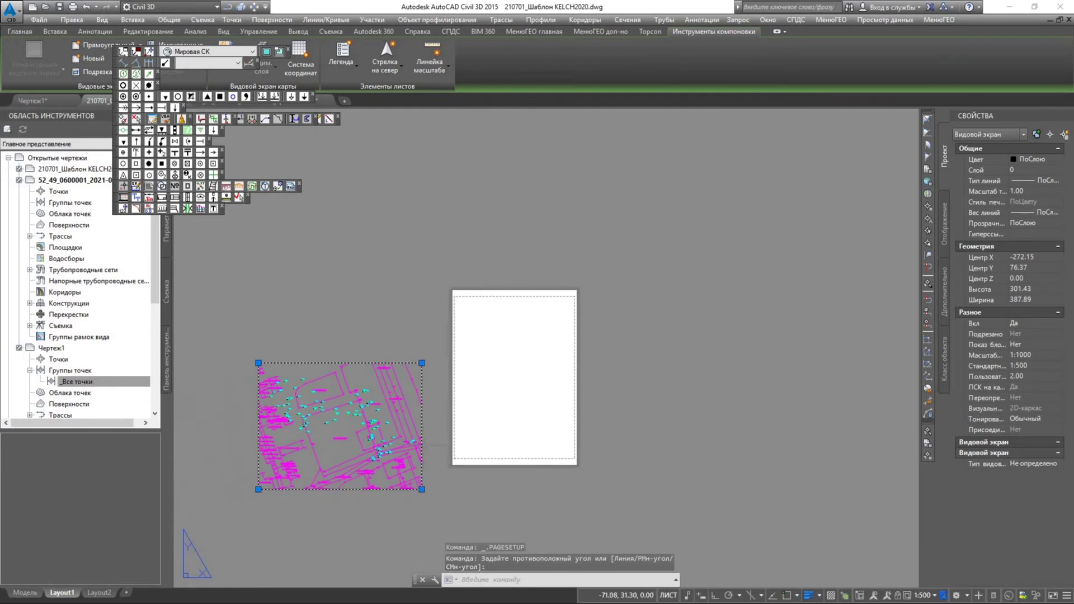
{"action": "left_click", "coordinate": [421, 363]}
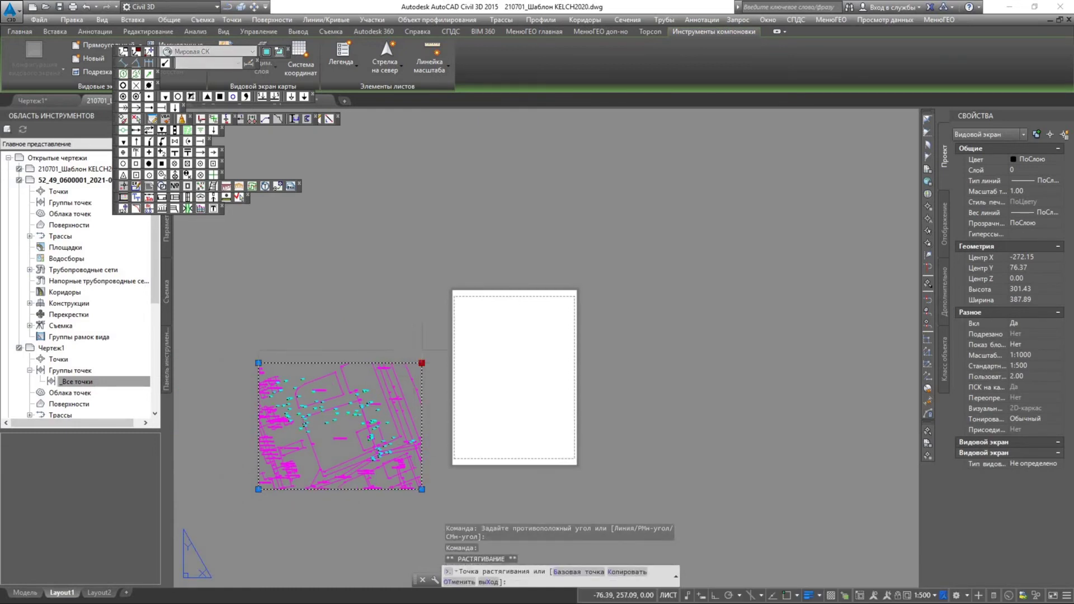
{"action": "left_click", "coordinate": [423, 351]}
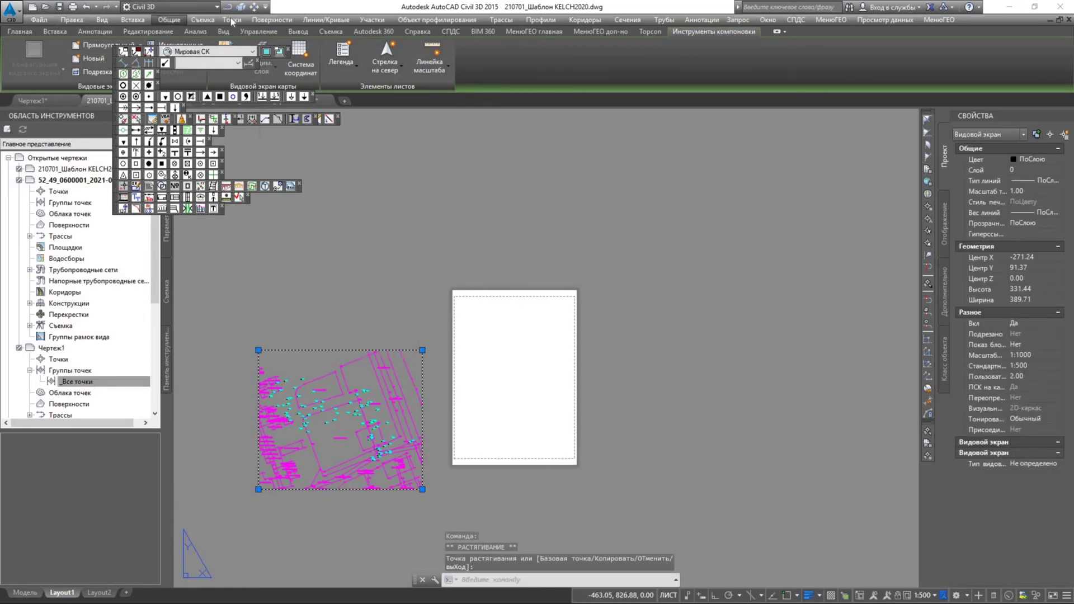
- Move the viewport onto the A3 sheet so that it spans the sheet's width
{"action": "key", "text": "Escape"}
{"action": "type", "text": "m"}
{"action": "key", "text": "Return"}
{"action": "left_click", "coordinate": [354, 271]}
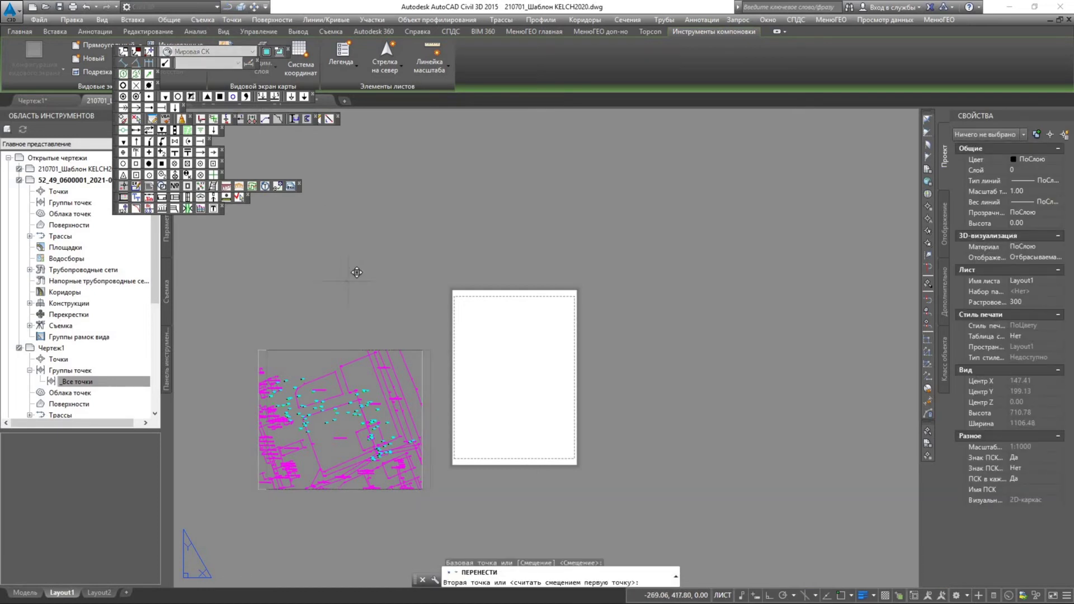
{"action": "left_click", "coordinate": [526, 229]}
{"action": "key", "text": "Escape"}
{"action": "scroll", "coordinate": [623, 445], "scroll_direction": "up", "scroll_amount": 1}
{"action": "scroll", "coordinate": [623, 445], "scroll_direction": "up", "scroll_amount": 1}
{"action": "scroll", "coordinate": [619, 444], "scroll_direction": "down", "scroll_amount": 1}
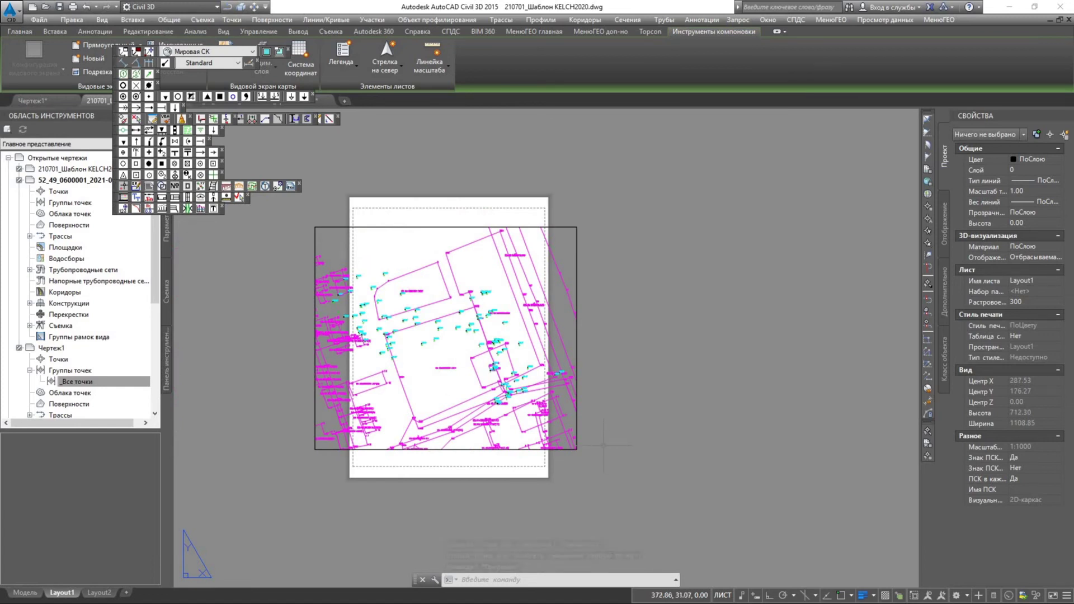
- Pull the viewport's lower-right corner in to the sheet's right margin, making the viewport about 332 × 325, and deselect it
{"action": "left_click", "coordinate": [576, 448]}
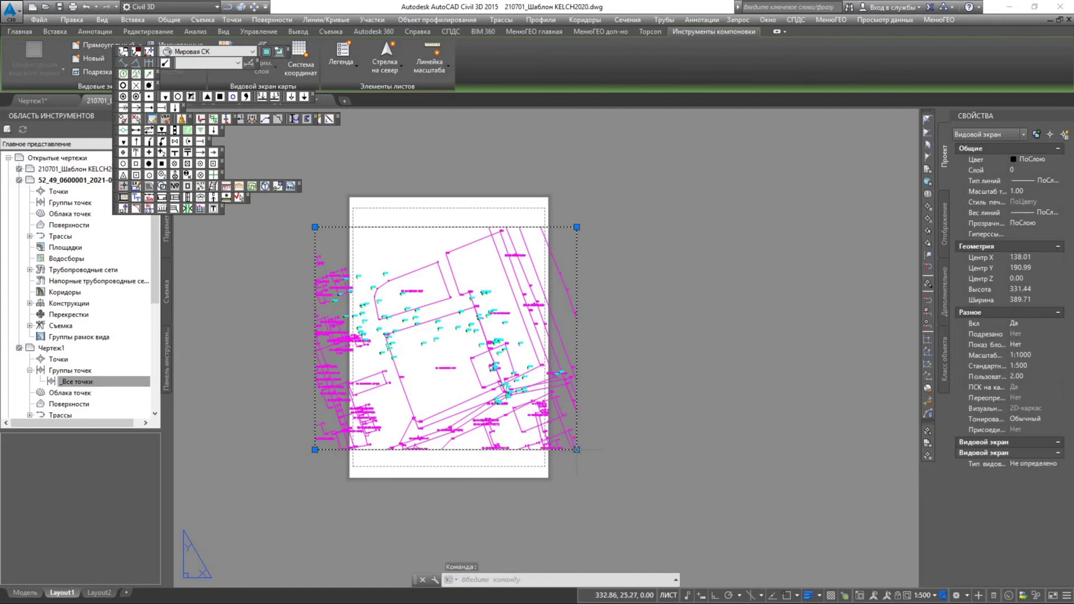
{"action": "left_click", "coordinate": [577, 449]}
{"action": "left_click", "coordinate": [538, 444]}
{"action": "key", "text": "Escape"}
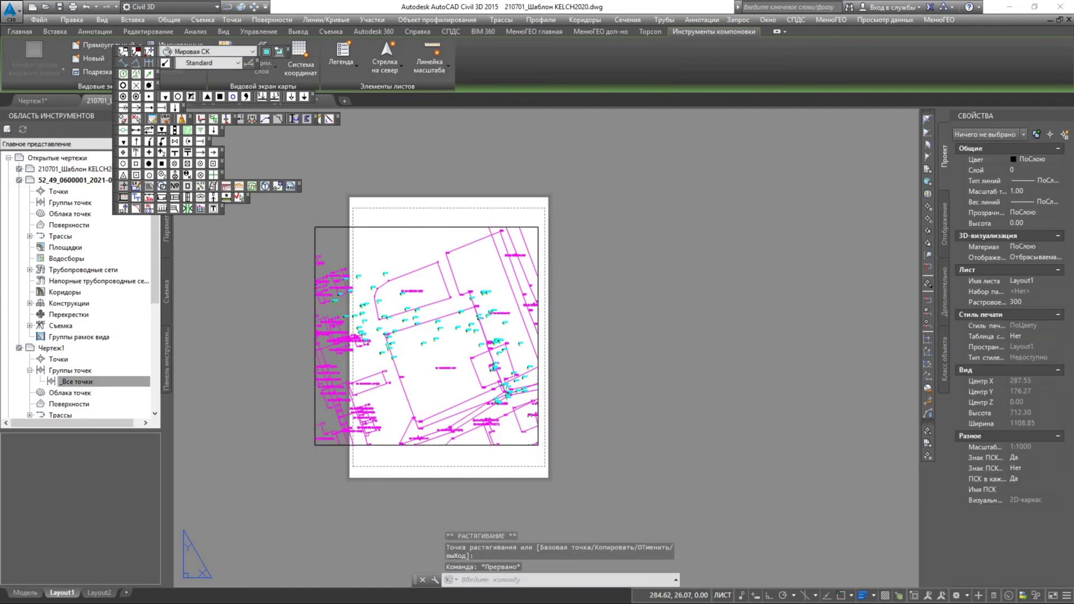
- Draw a closed irregular polyline about 308 × 273 inside the viewport, enclosing most of the cyan survey points
{"action": "scroll", "coordinate": [428, 301], "scroll_direction": "up", "scroll_amount": 2}
{"action": "left_click", "coordinate": [33, 33]}
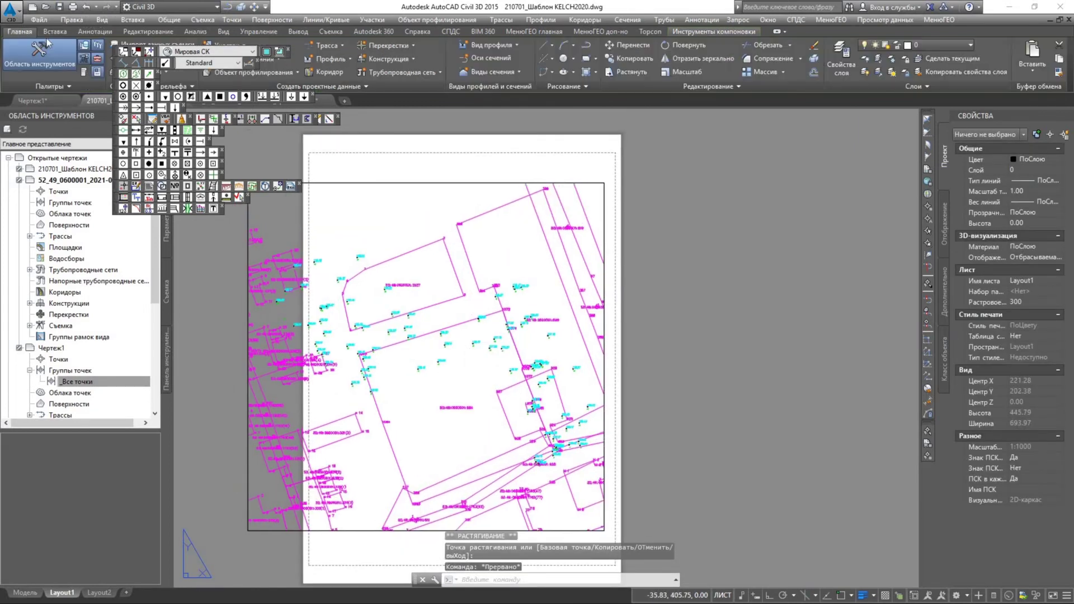
{"action": "left_click", "coordinate": [586, 45]}
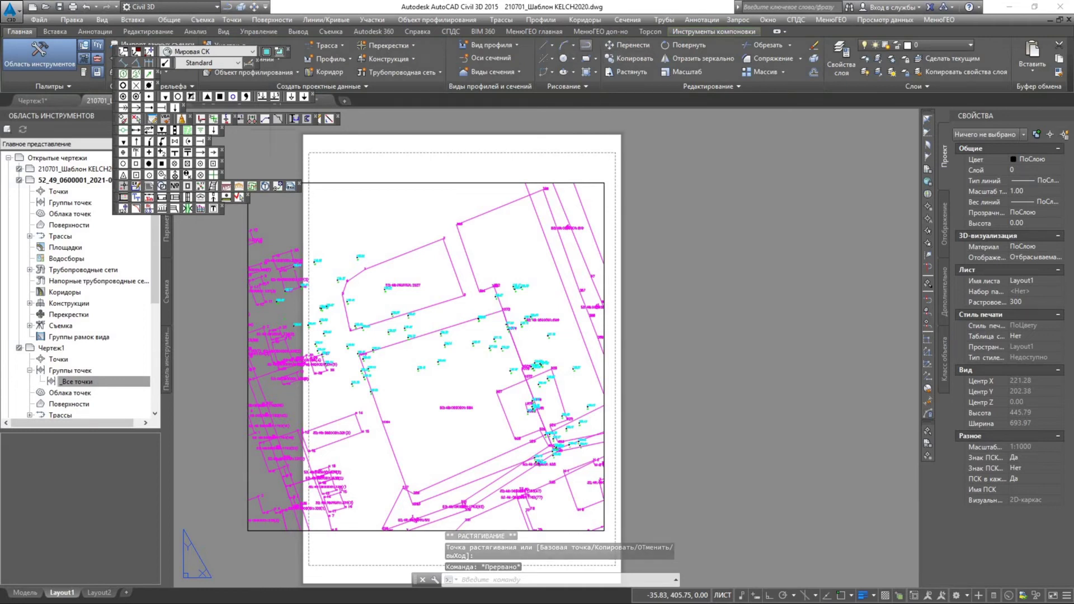
{"action": "left_click", "coordinate": [586, 205]}
{"action": "left_click", "coordinate": [433, 213]}
{"action": "left_click", "coordinate": [296, 236]}
{"action": "left_click", "coordinate": [255, 292]}
{"action": "left_click", "coordinate": [276, 485]}
{"action": "left_click", "coordinate": [414, 498]}
{"action": "left_click", "coordinate": [519, 488]}
{"action": "right_click", "coordinate": [571, 342]}
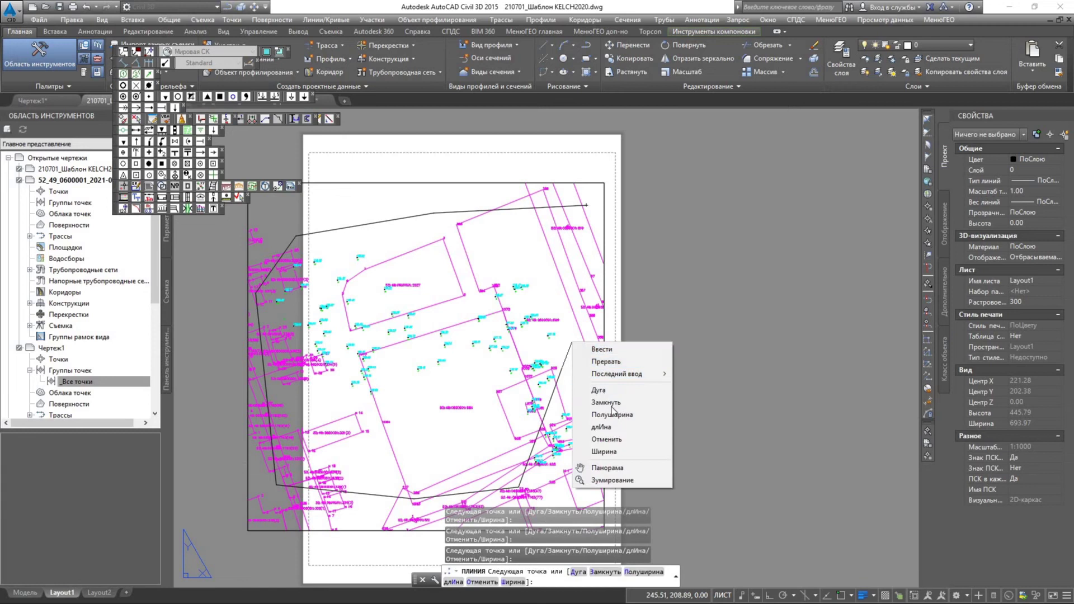
{"action": "left_click", "coordinate": [605, 403]}
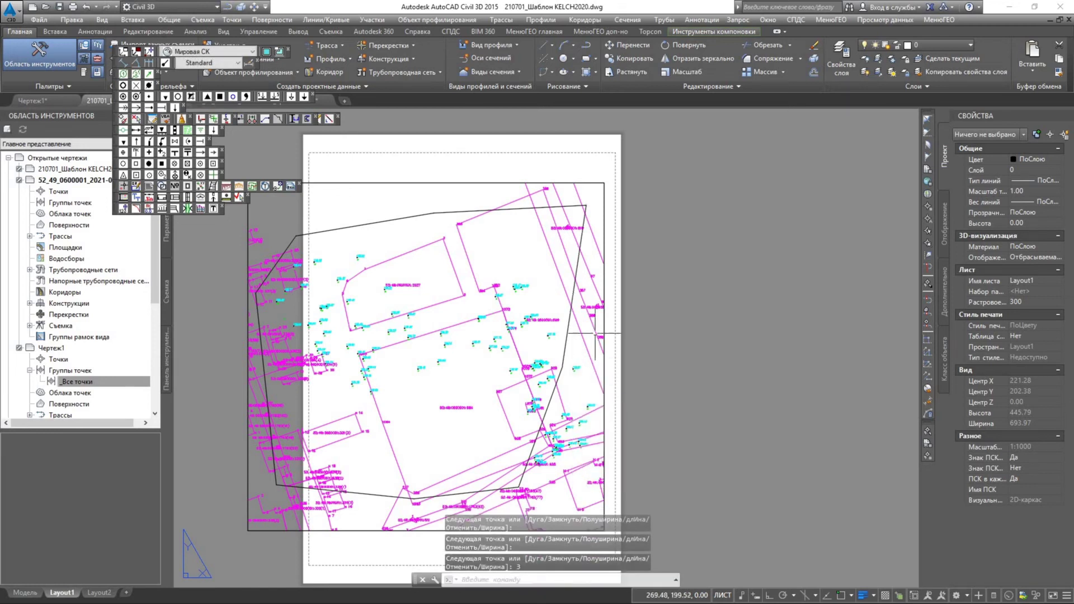
{"action": "key", "text": "Return"}
{"action": "left_click", "coordinate": [586, 211]}
{"action": "key", "text": "Escape"}
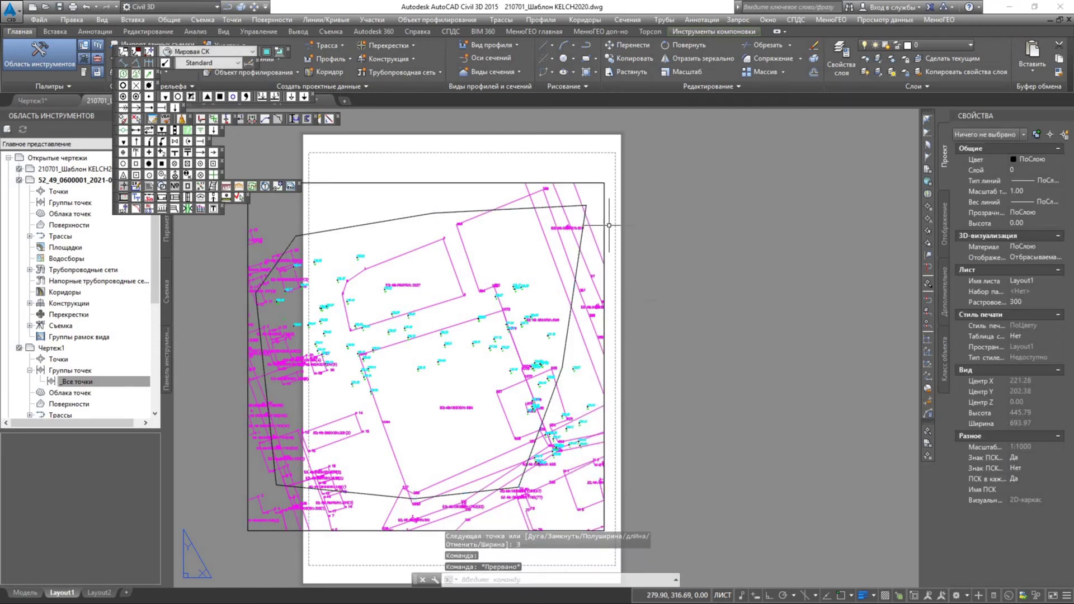
- Clip the viewport to the closed polyline drawn inside it
{"action": "left_click", "coordinate": [604, 246]}
{"action": "right_click", "coordinate": [605, 235]}
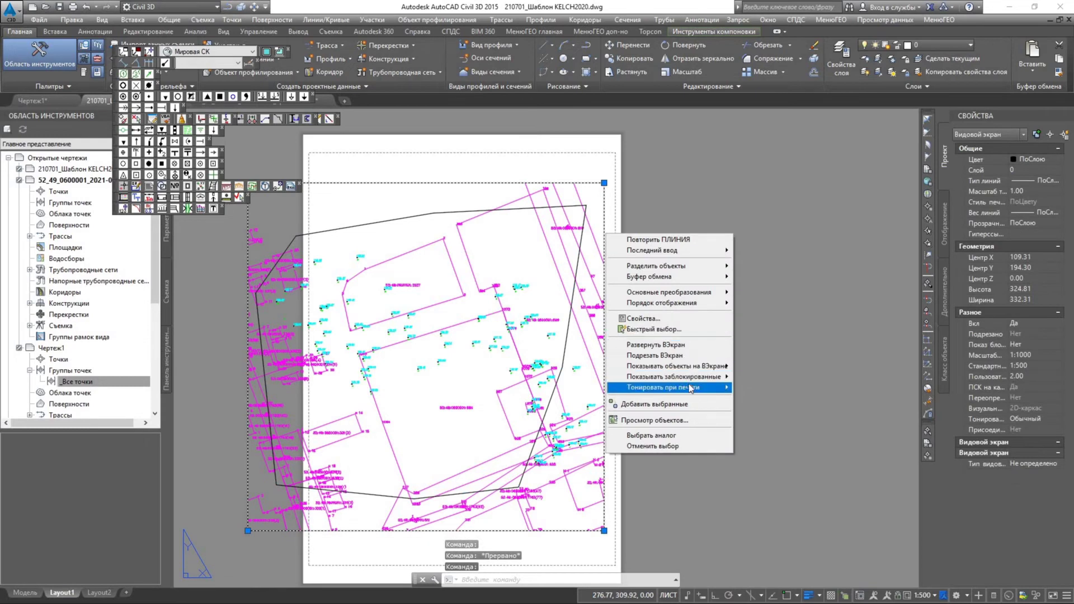
{"action": "left_click", "coordinate": [681, 355]}
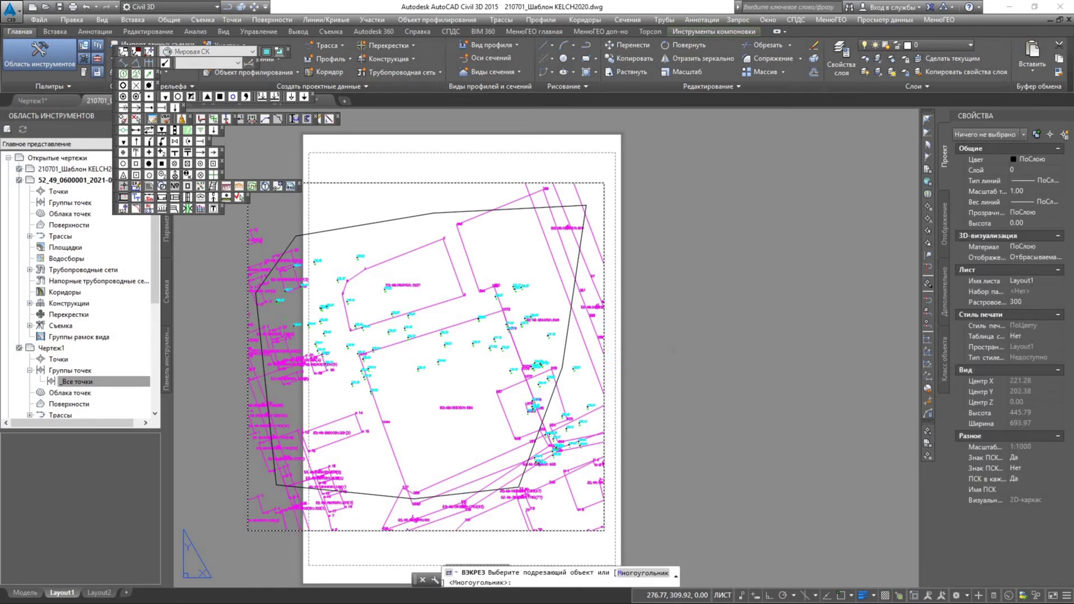
{"action": "left_click", "coordinate": [567, 331]}
{"action": "key", "text": "Escape"}
- Move the clipped viewport right so that it lies across the A3 sheet's width
{"action": "left_click", "coordinate": [562, 372]}
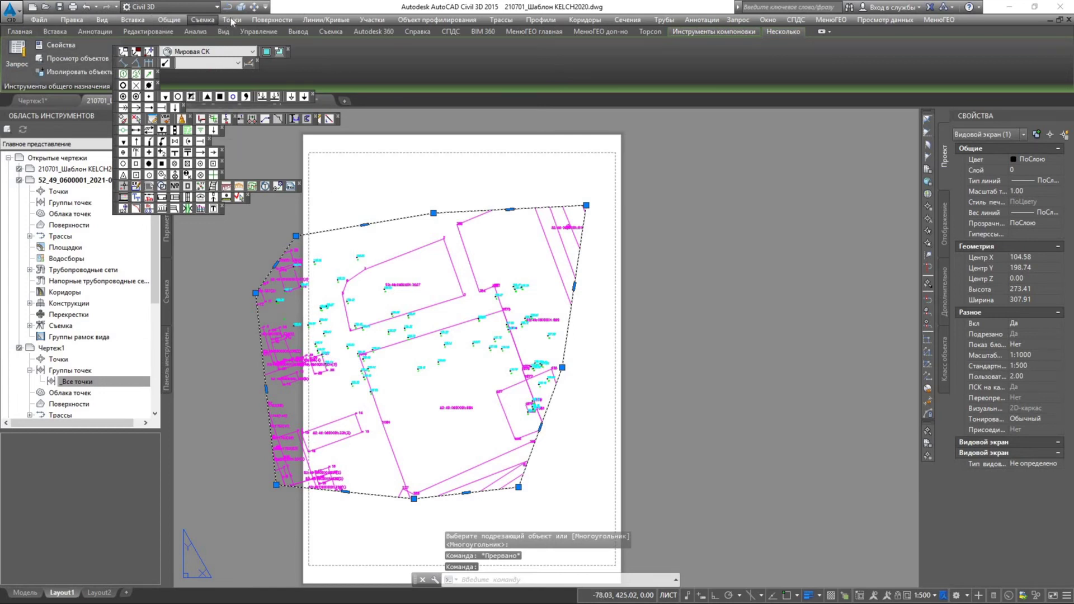
{"action": "left_click", "coordinate": [255, 7]}
{"action": "left_click", "coordinate": [388, 368]}
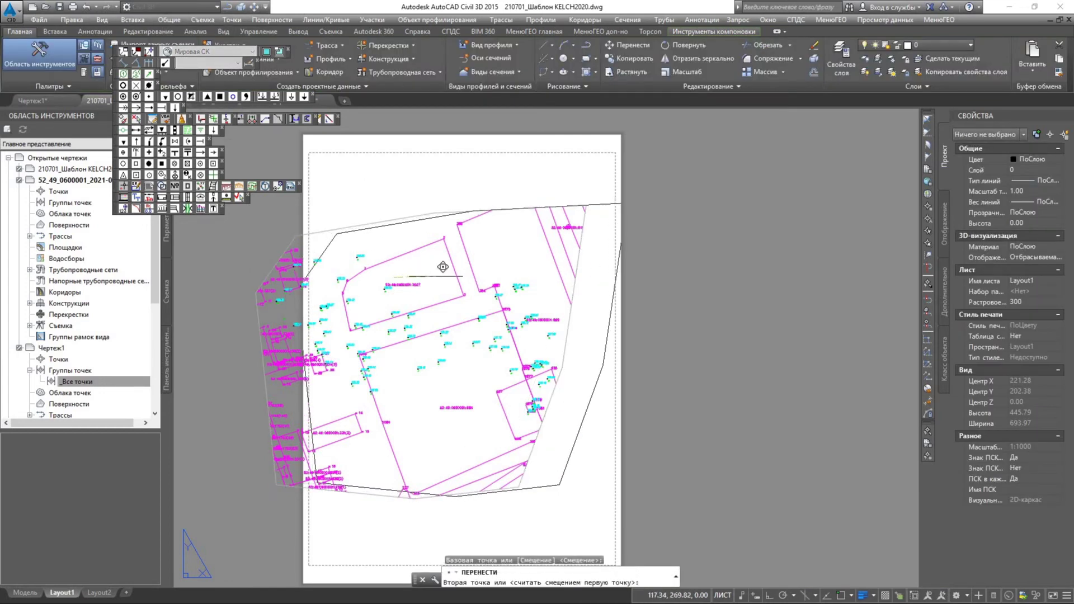
{"action": "key", "text": "Escape"}
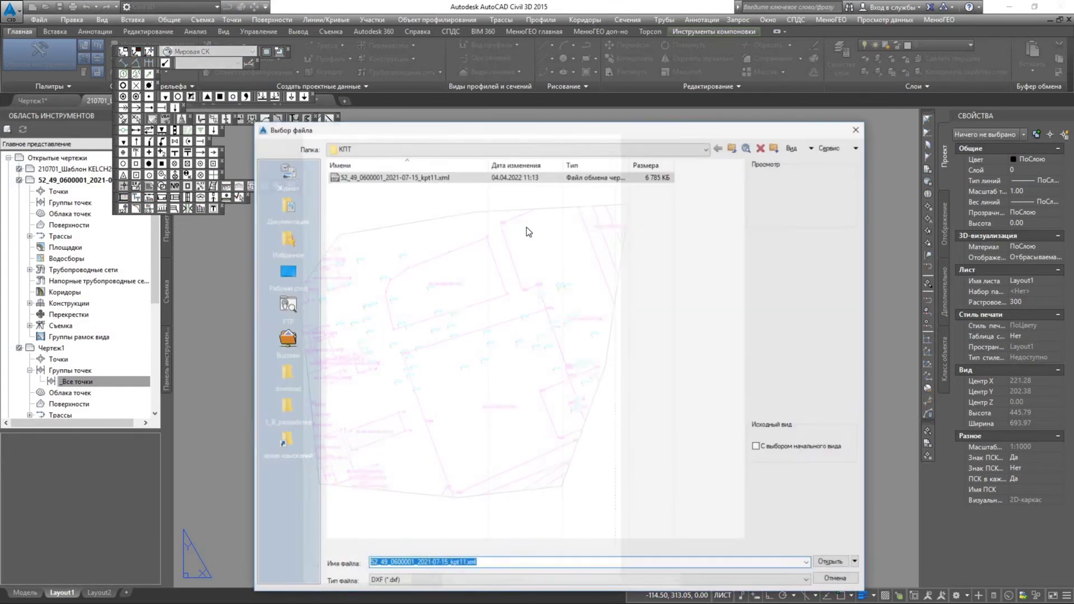
- Open the DWG drawing 2009_setka_koordinat_BAV from the archive folder 4_Оформление_условные_знаки and accept the startup messages
{"action": "left_click", "coordinate": [285, 443]}
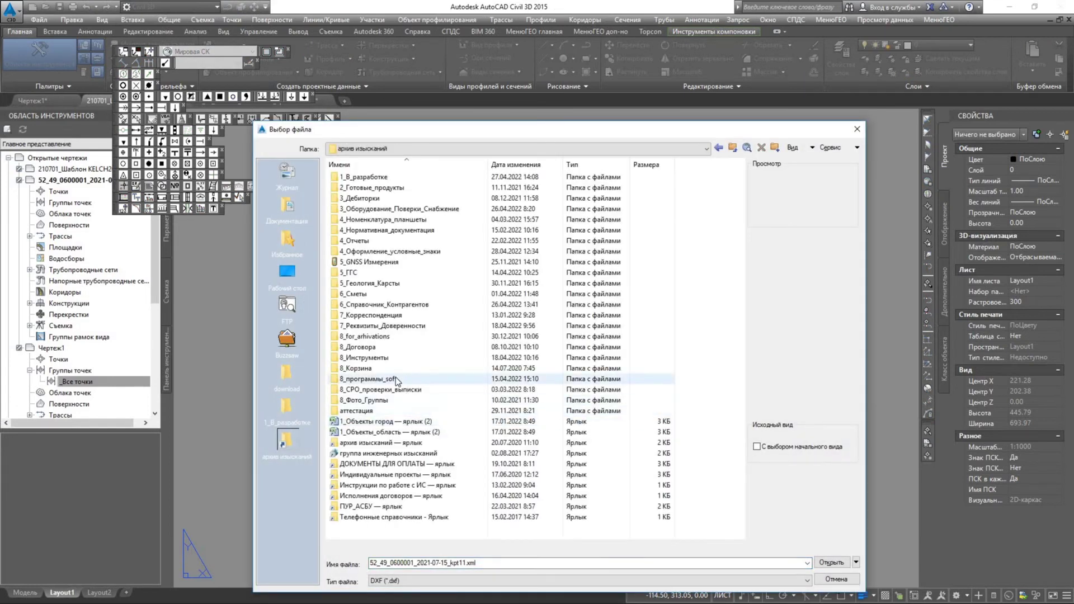
{"action": "double_click", "coordinate": [388, 251]}
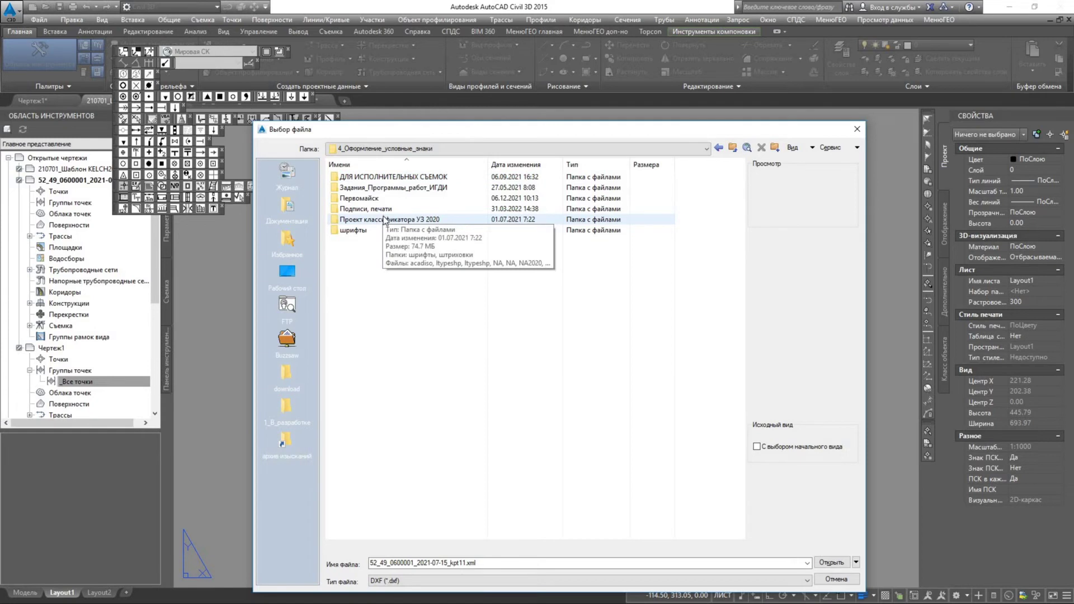
{"action": "left_click", "coordinate": [417, 581]}
{"action": "left_click", "coordinate": [423, 551]}
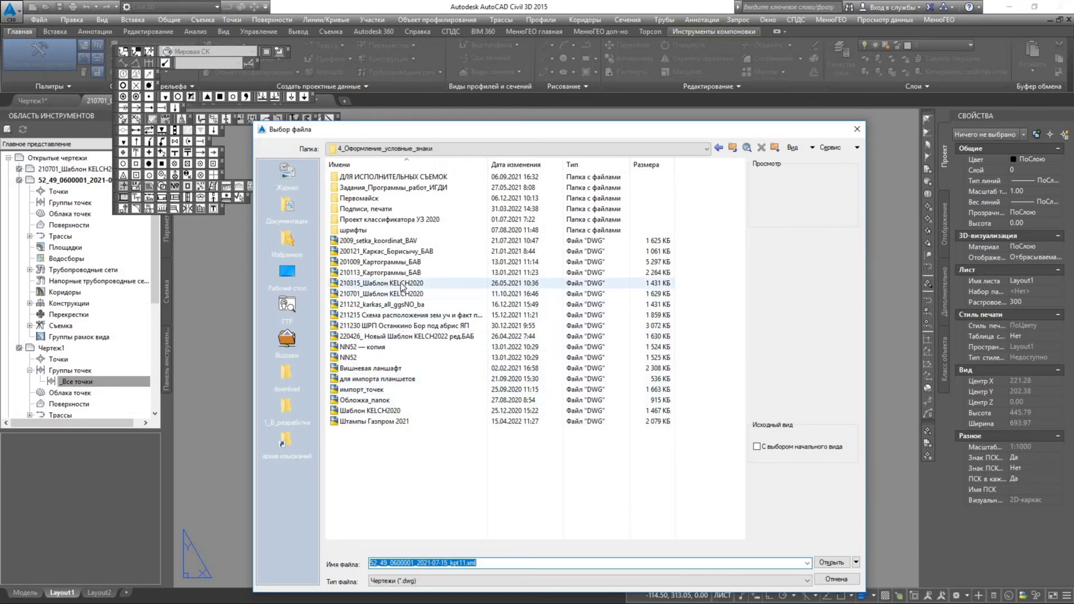
{"action": "left_click", "coordinate": [378, 240]}
{"action": "left_click", "coordinate": [823, 561]}
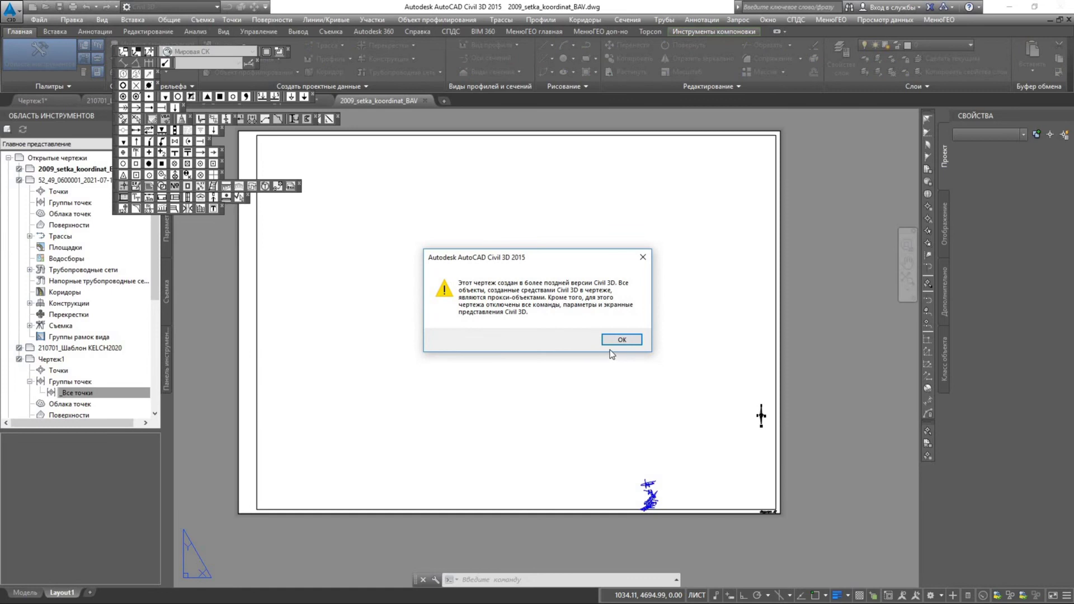
{"action": "key", "text": "Return"}
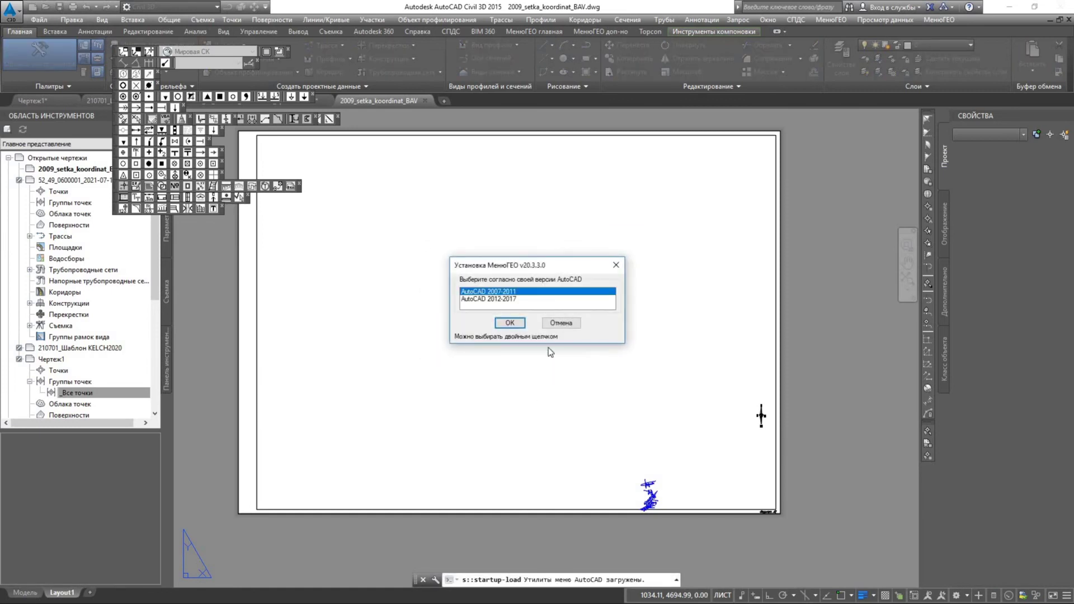
{"action": "key", "text": "Return"}
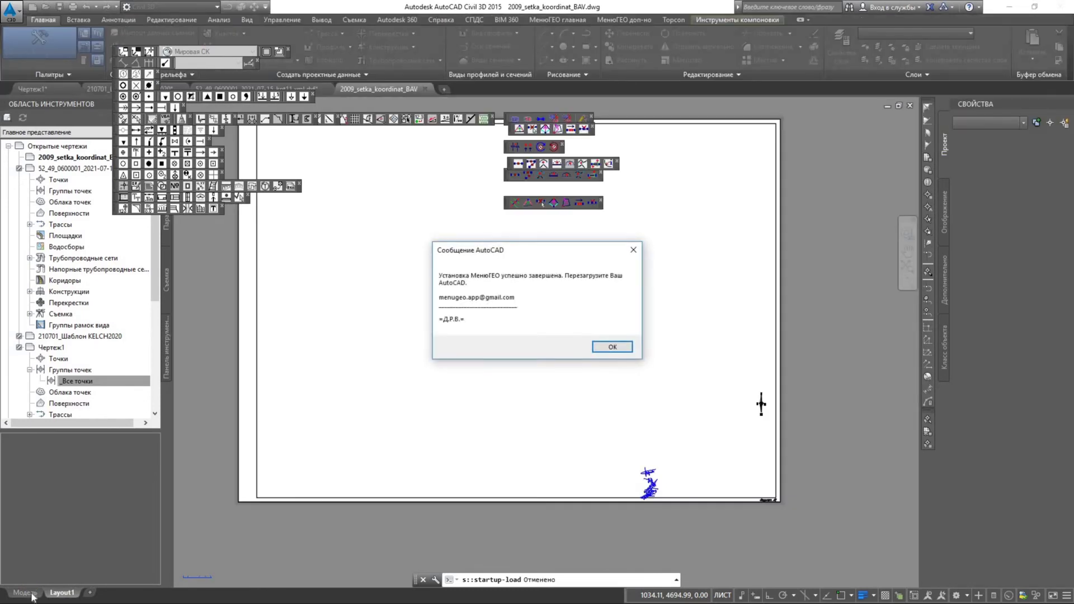
{"action": "key", "text": "Return"}
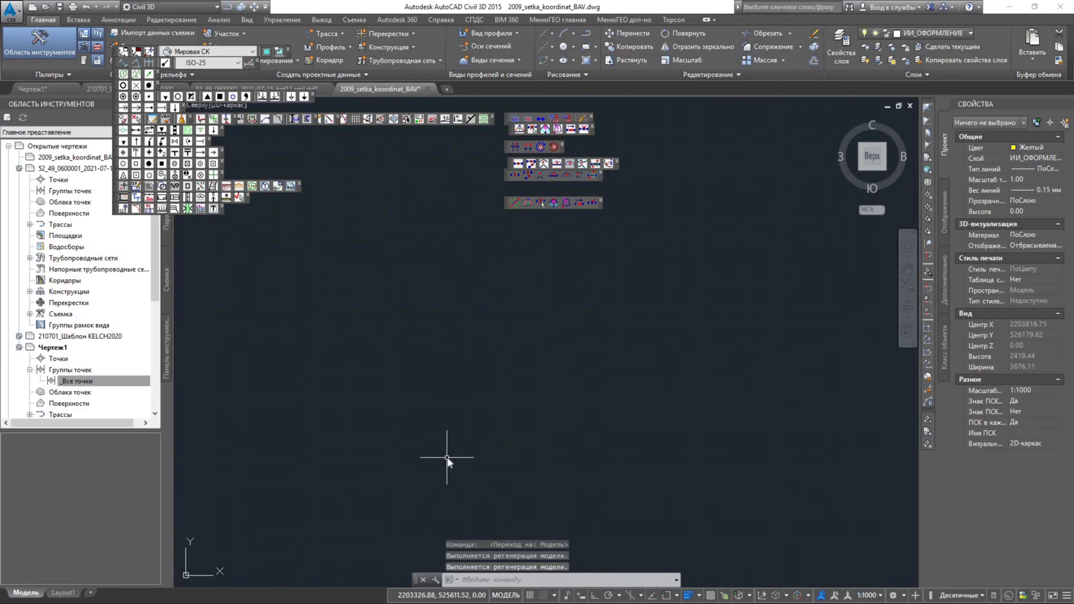
- Cut all the coordinate grid crosses from the model space of 2009_setka_koordinat_BAV to the clipboard
{"action": "scroll", "coordinate": [449, 443], "scroll_direction": "down", "scroll_amount": 4}
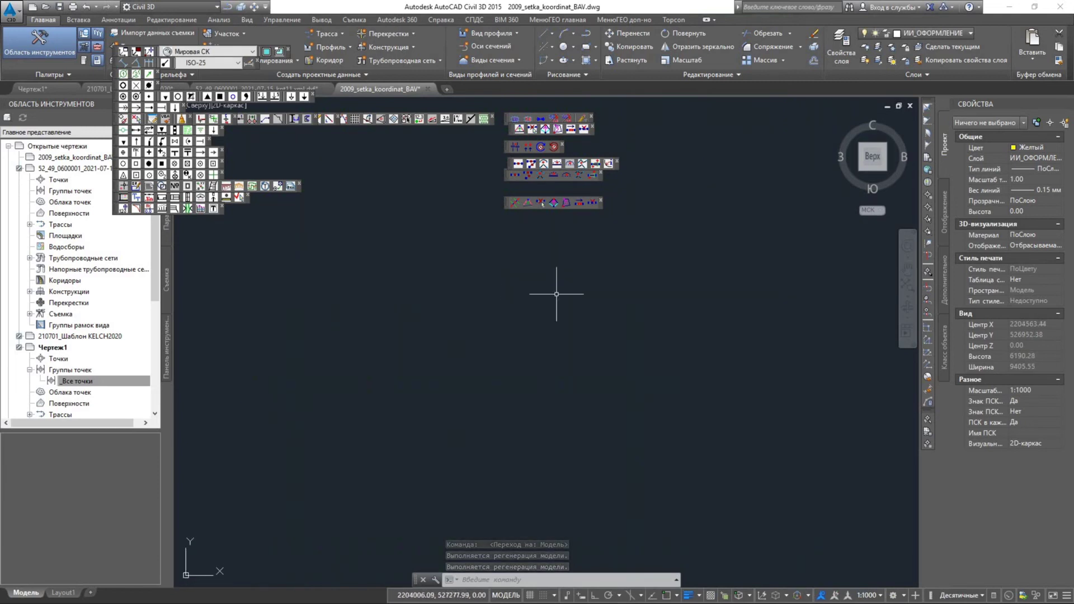
{"action": "left_click", "coordinate": [703, 252]}
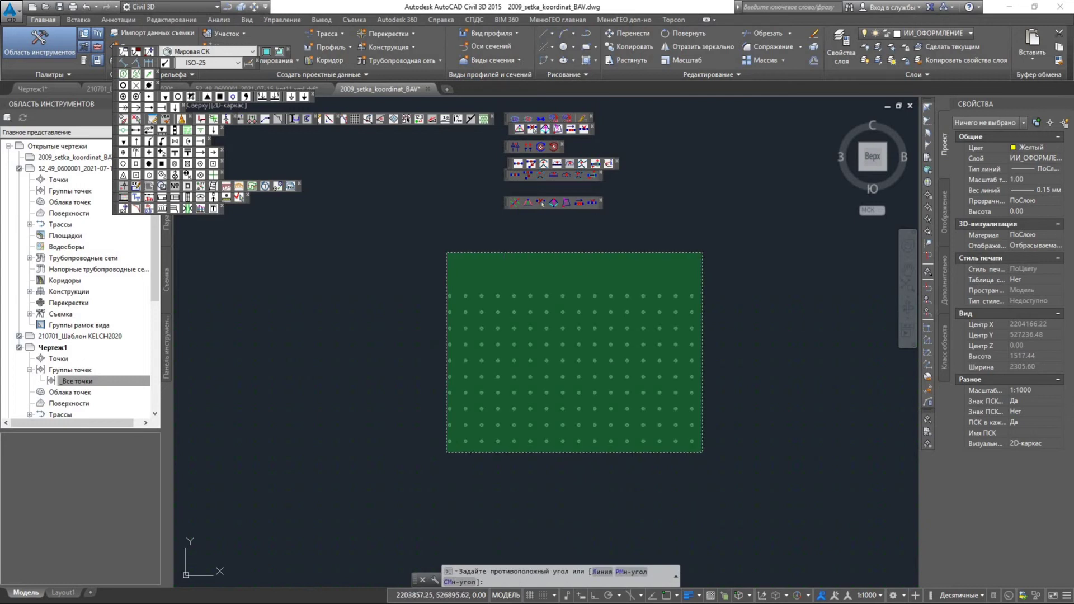
{"action": "left_click", "coordinate": [446, 452]}
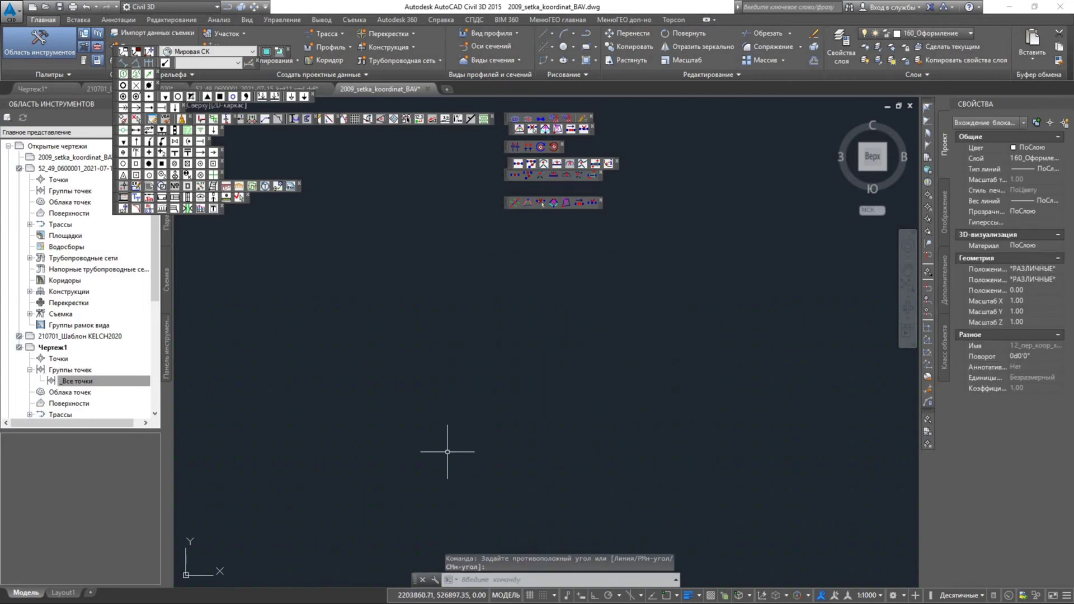
{"action": "key", "text": "ctrl+x"}
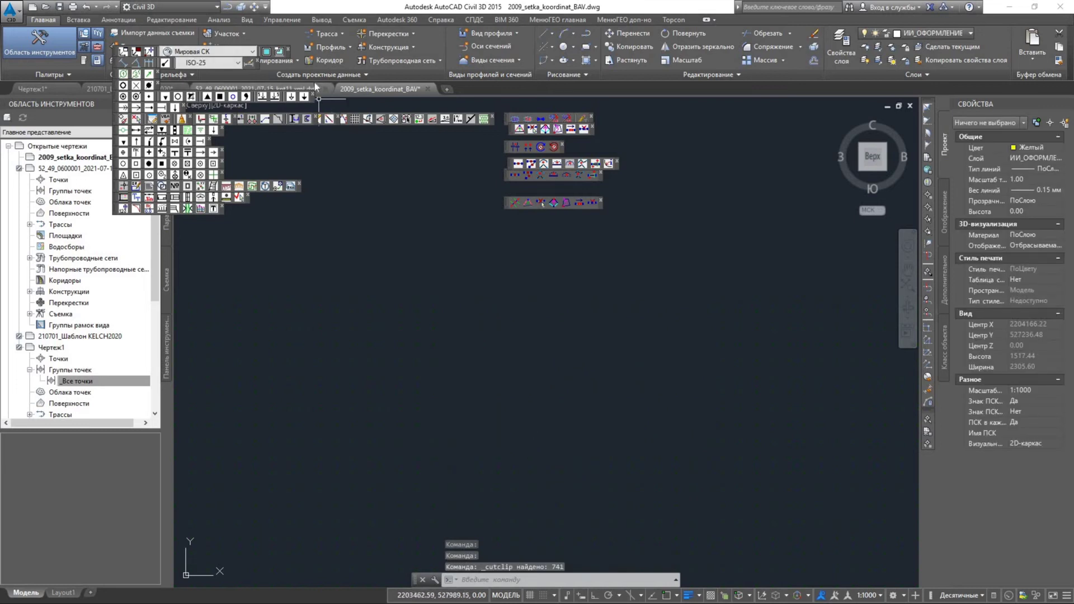
- Paste the grid crosses as a block into the model space of 210701_Шаблон KELCH2020, left of the district outline
{"action": "left_click", "coordinate": [102, 88]}
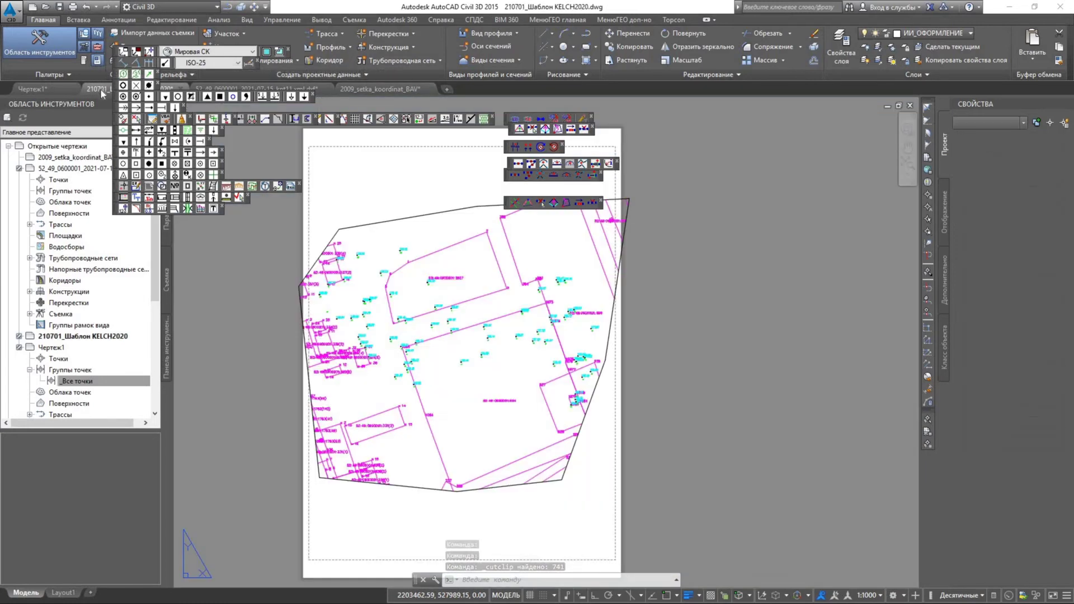
{"action": "left_click", "coordinate": [25, 592]}
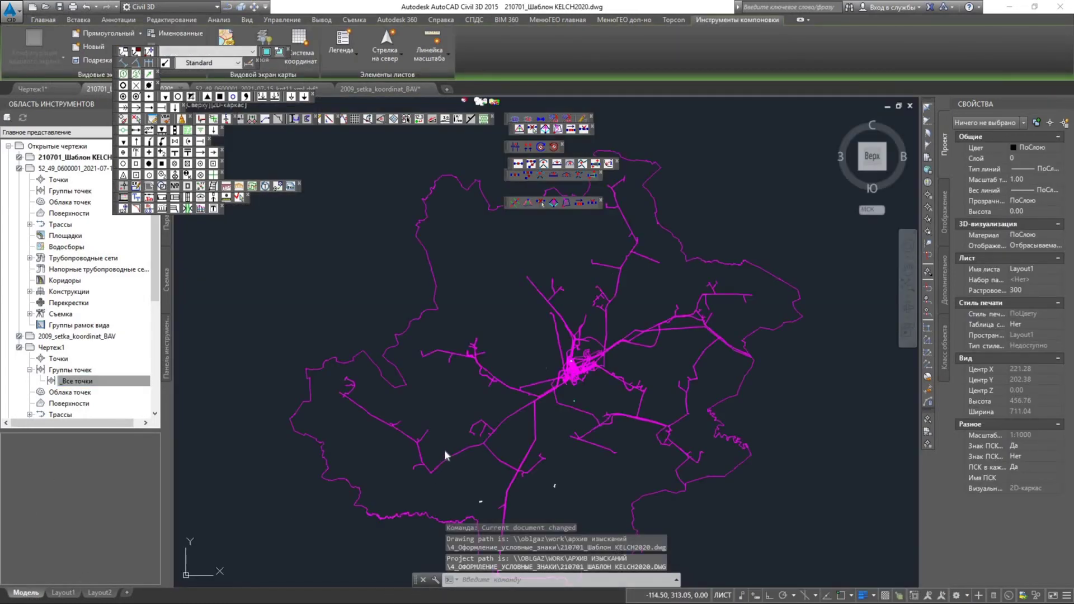
{"action": "mouse_move", "coordinate": [444, 418]}
{"action": "middle_mouse_down"}
{"action": "mouse_move", "coordinate": [699, 421]}
{"action": "mouse_move", "coordinate": [787, 397]}
{"action": "middle_mouse_up"}
{"action": "right_click", "coordinate": [338, 410]}
{"action": "mouse_move", "coordinate": [397, 458]}
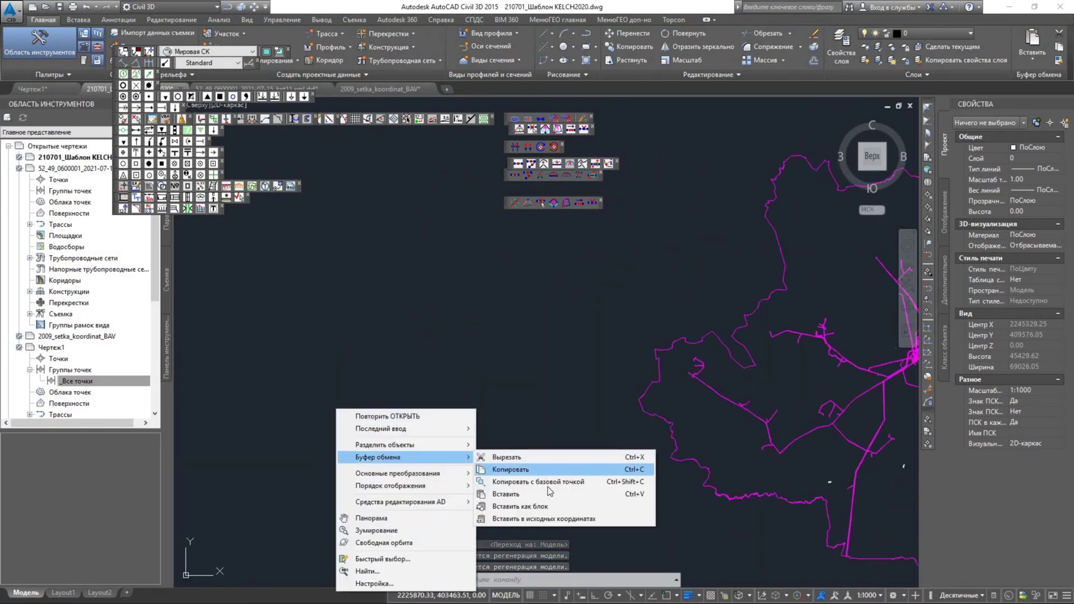
{"action": "left_click", "coordinate": [548, 510]}
{"action": "left_click", "coordinate": [323, 447]}
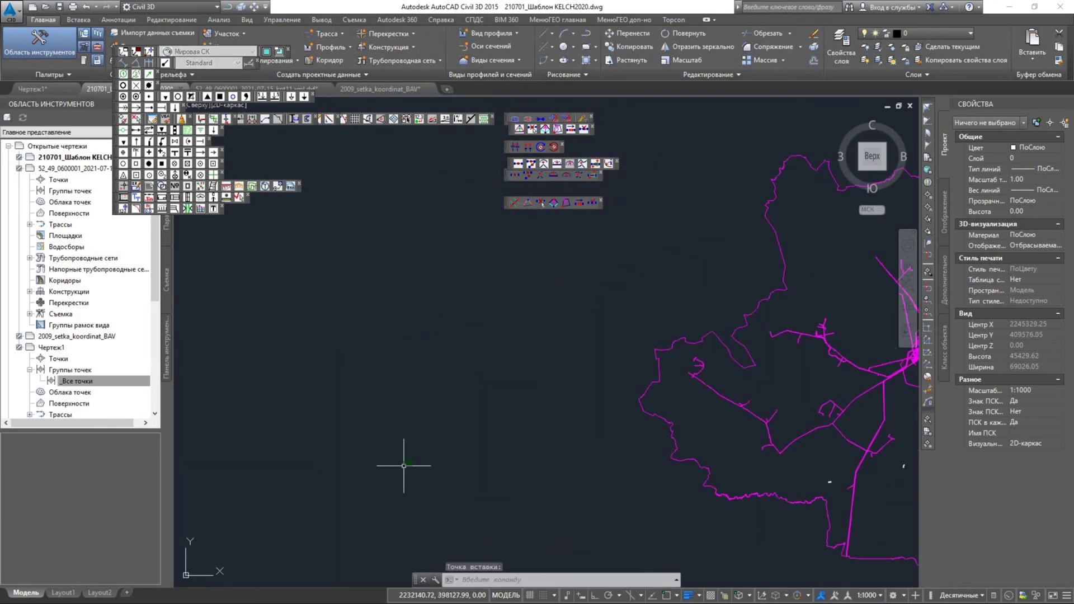
{"action": "left_click", "coordinate": [404, 470]}
- Move the grid block by its insertion point near the survey area, to about X 2279498, Y 409207, and deselect it
{"action": "scroll", "coordinate": [404, 472], "scroll_direction": "up", "scroll_amount": 2}
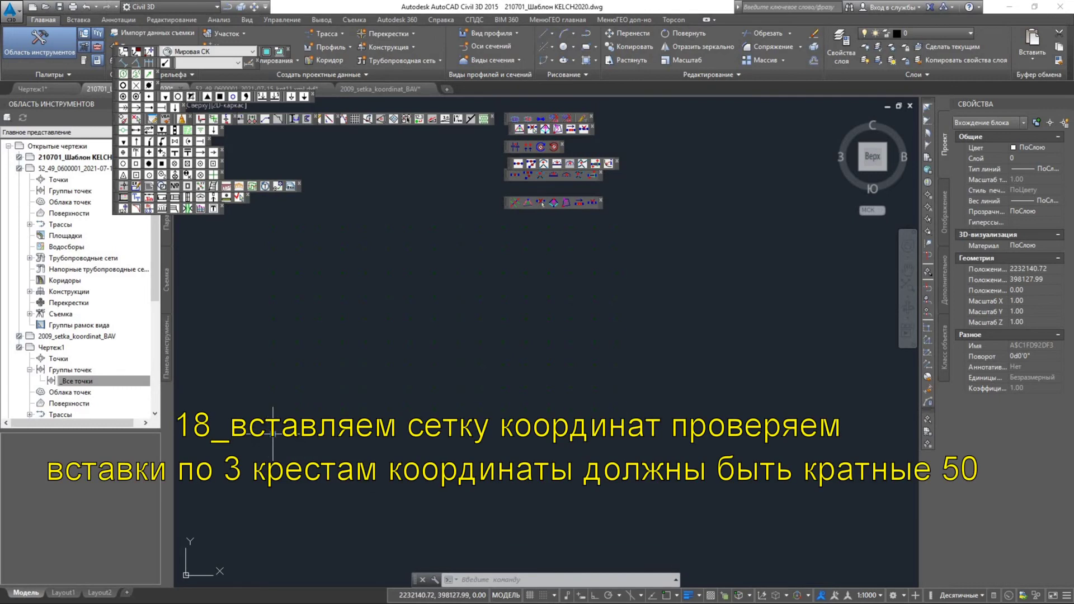
{"action": "left_click", "coordinate": [273, 433]}
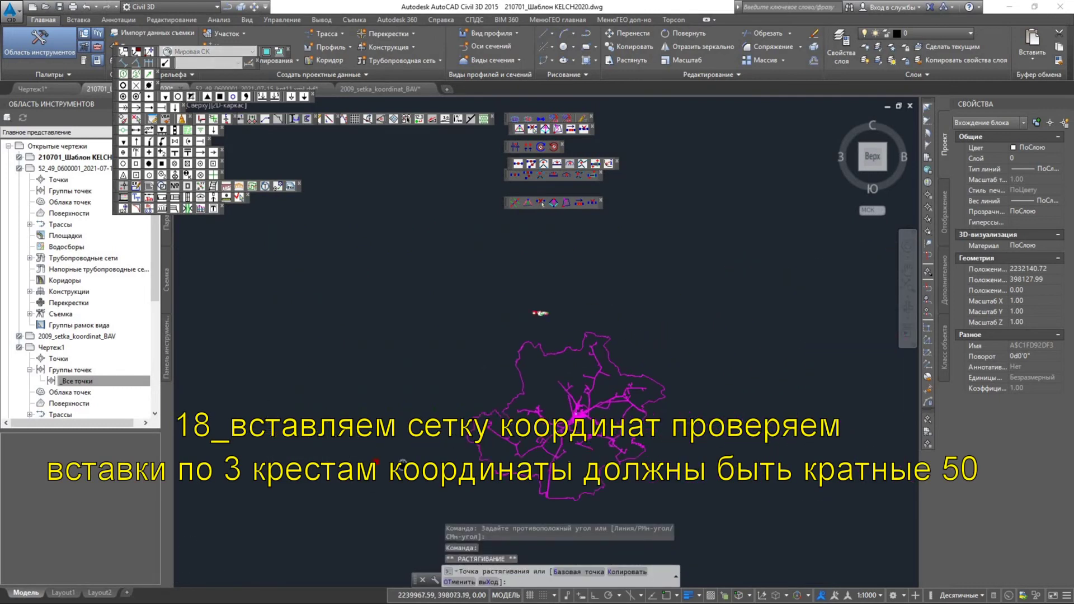
{"action": "scroll", "coordinate": [430, 345], "scroll_direction": "up", "scroll_amount": 6}
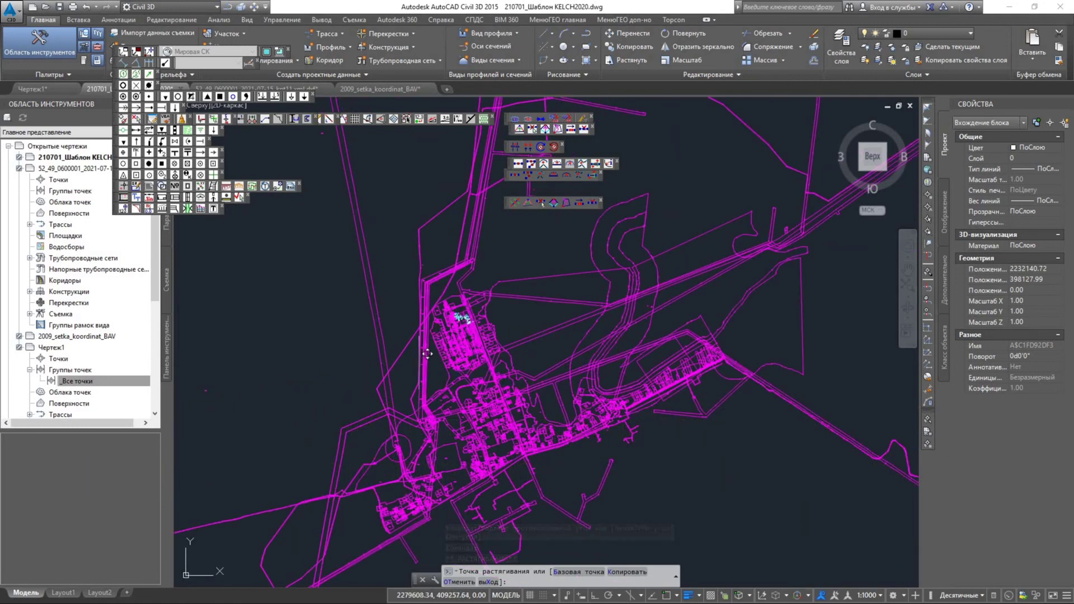
{"action": "left_click", "coordinate": [415, 360]}
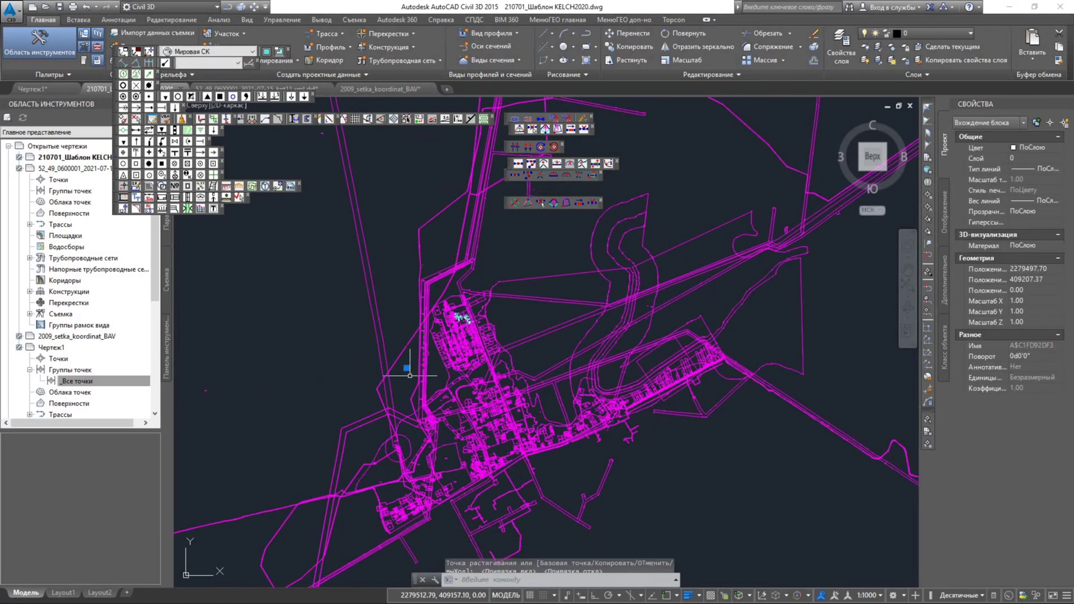
{"action": "scroll", "coordinate": [431, 358], "scroll_direction": "up", "scroll_amount": 4}
{"action": "middle_click_drag", "start_coordinate": [446, 346], "coordinate": [462, 429]}
{"action": "scroll", "coordinate": [456, 437], "scroll_direction": "up", "scroll_amount": 4}
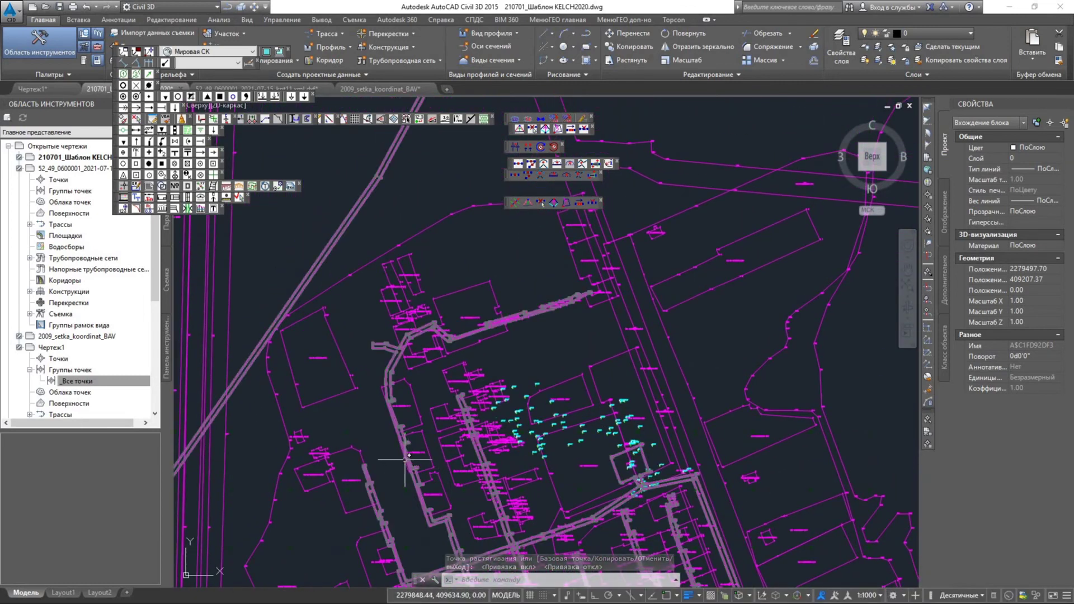
{"action": "key", "text": "Escape"}
{"action": "key", "text": "Escape"}
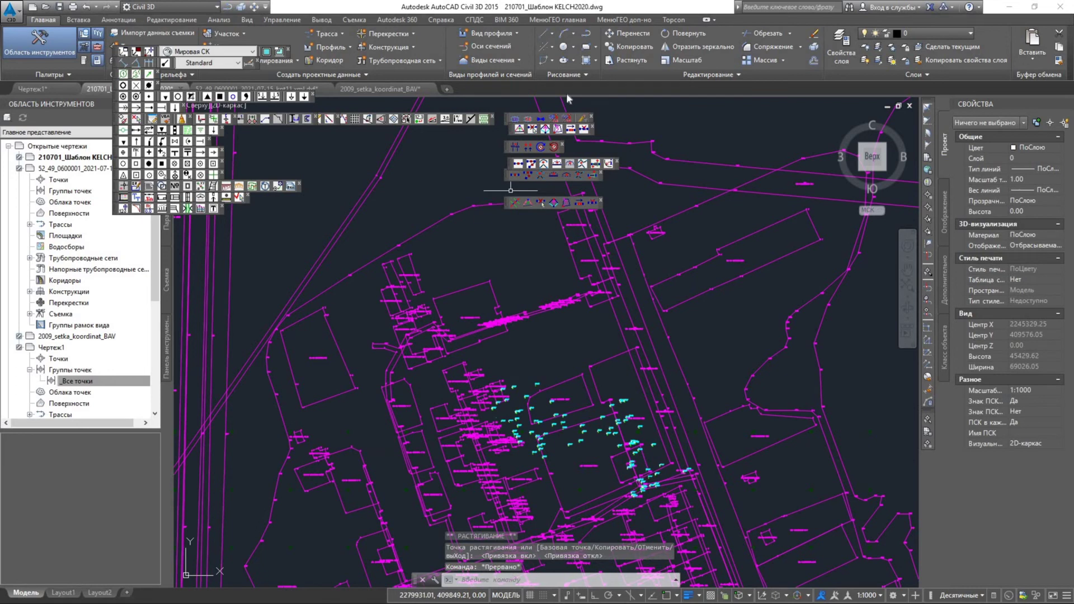
{"action": "left_click", "coordinate": [563, 47]}
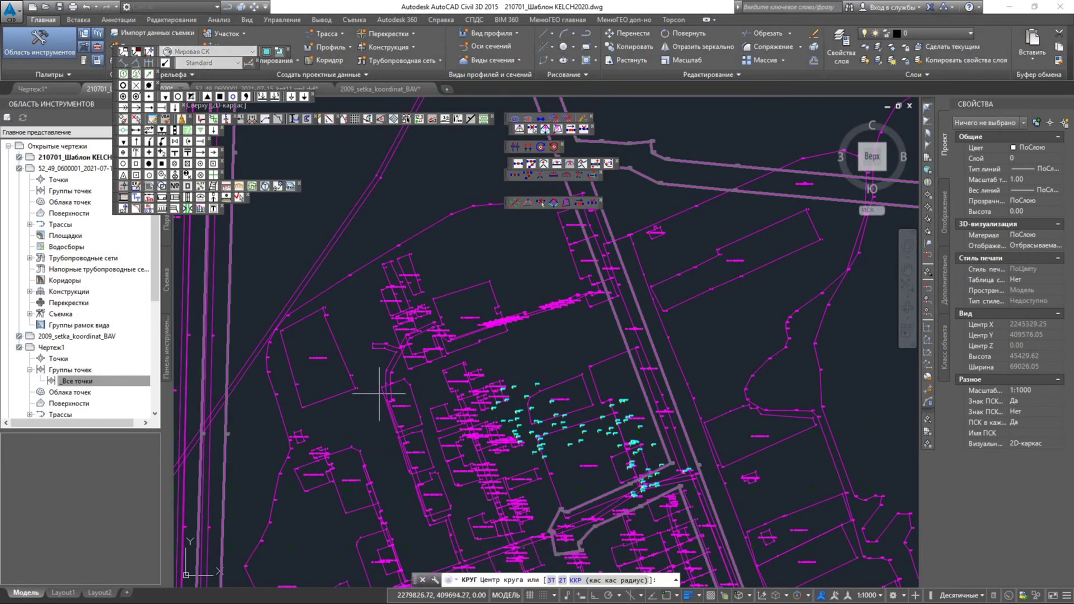
{"action": "left_click", "coordinate": [362, 419]}
{"action": "key", "text": "Escape"}
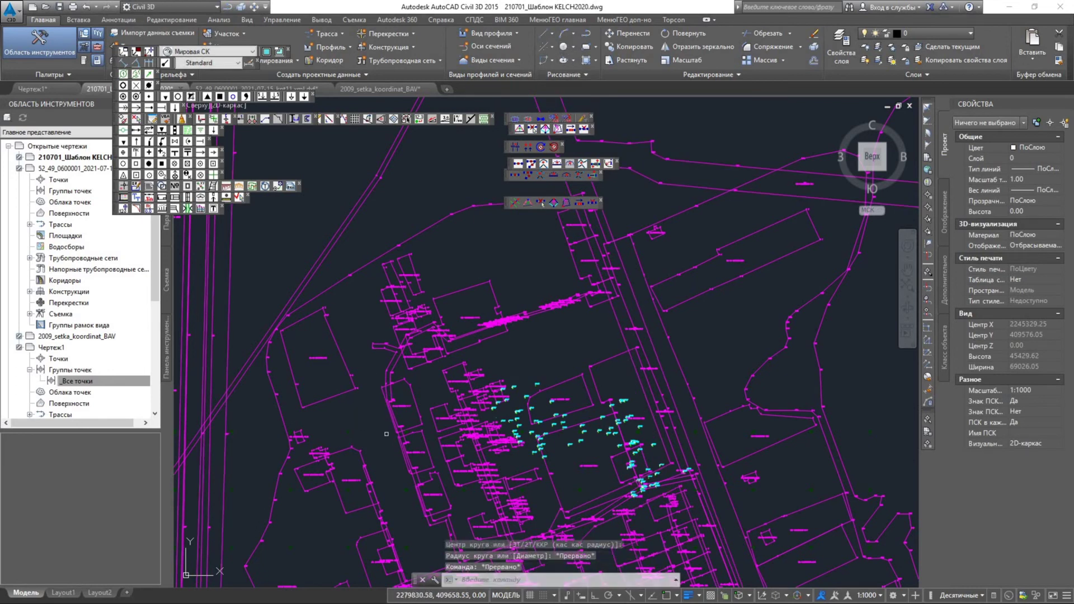
- Draw a circle of about 5.5 radius west of the survey points and set its centre to X 2279800, Y 409650
{"action": "left_click", "coordinate": [564, 47]}
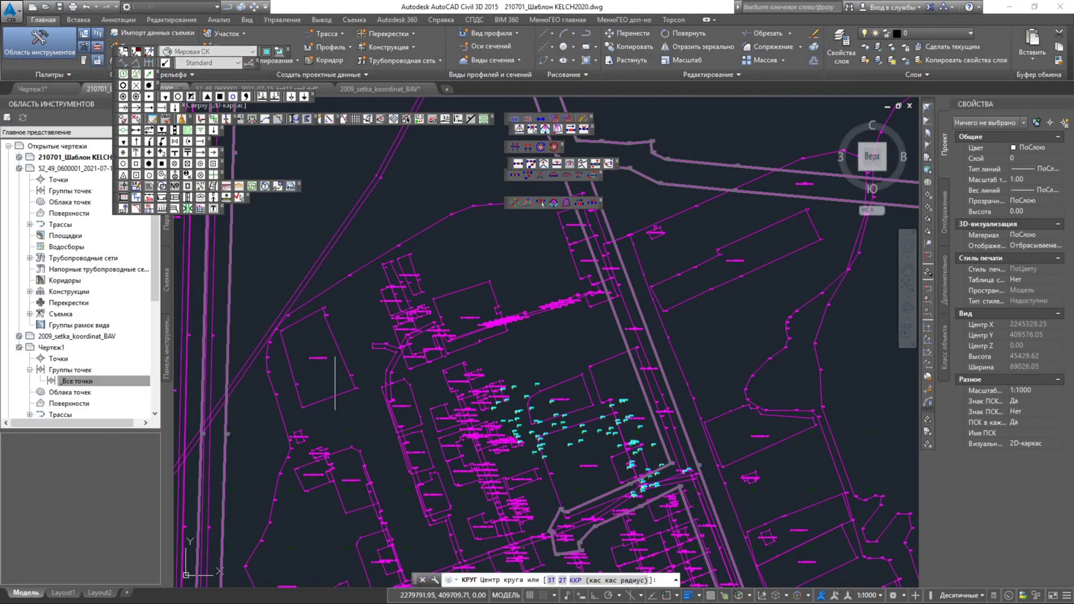
{"action": "left_click", "coordinate": [357, 415]}
{"action": "left_click", "coordinate": [360, 416]}
{"action": "left_click", "coordinate": [360, 417]}
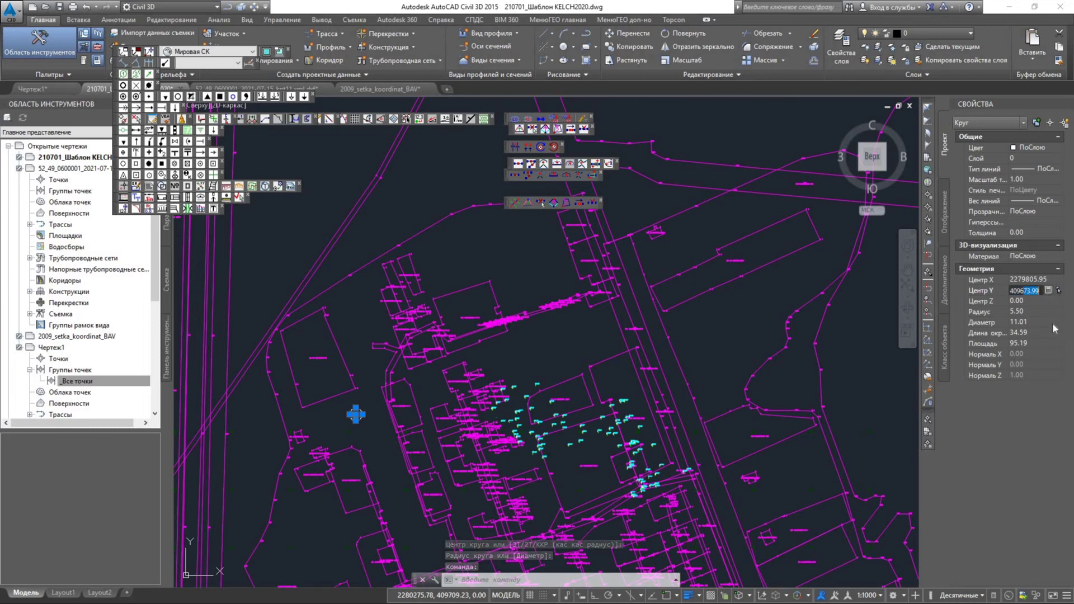
{"action": "type", "text": "50"}
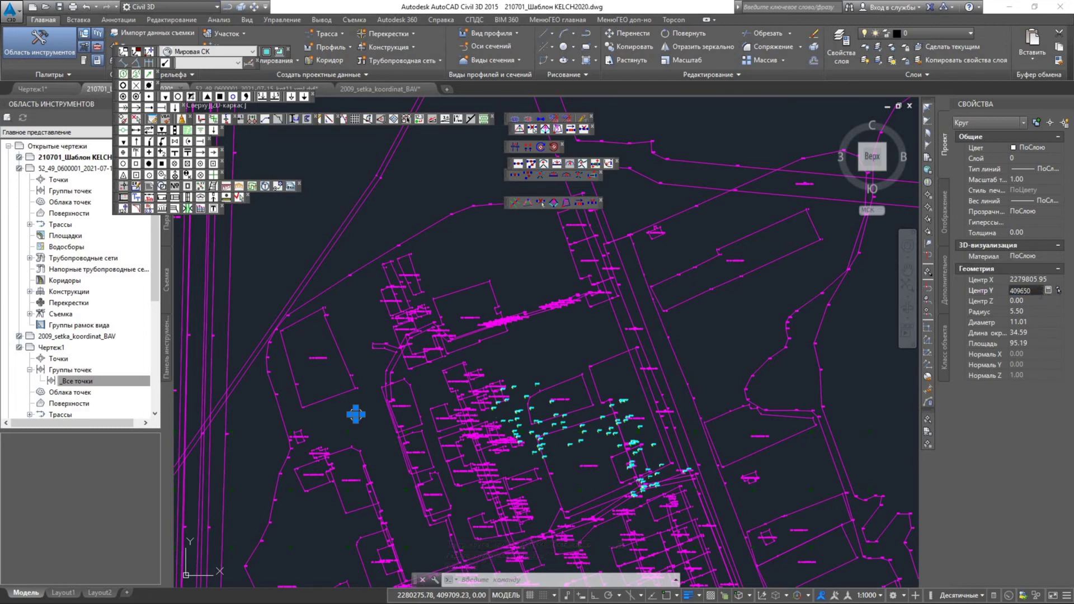
{"action": "key", "text": "shift+Tab"}
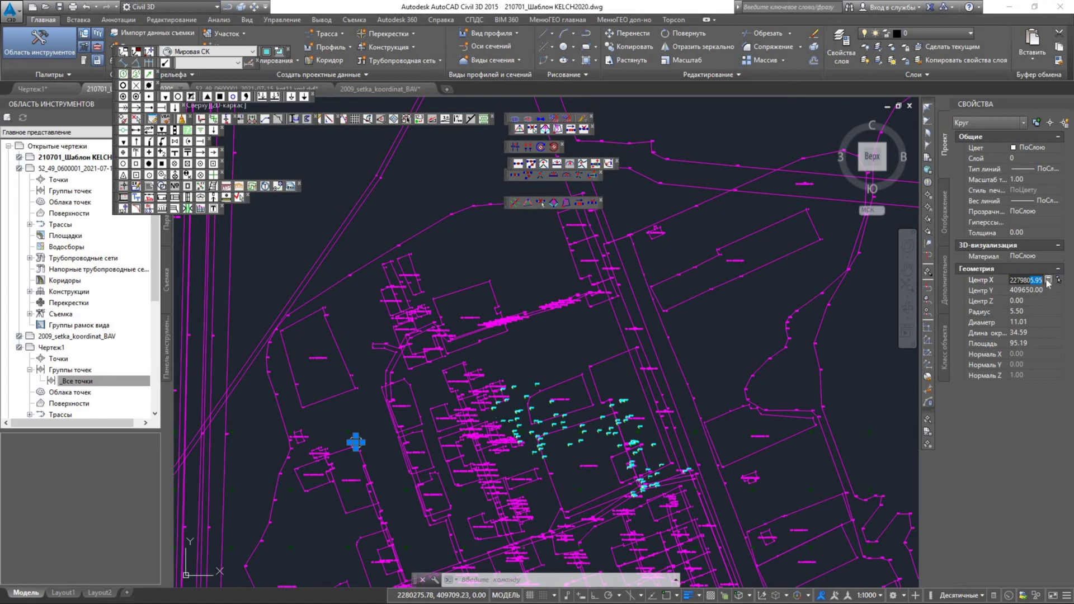
{"action": "key", "text": "Tab"}
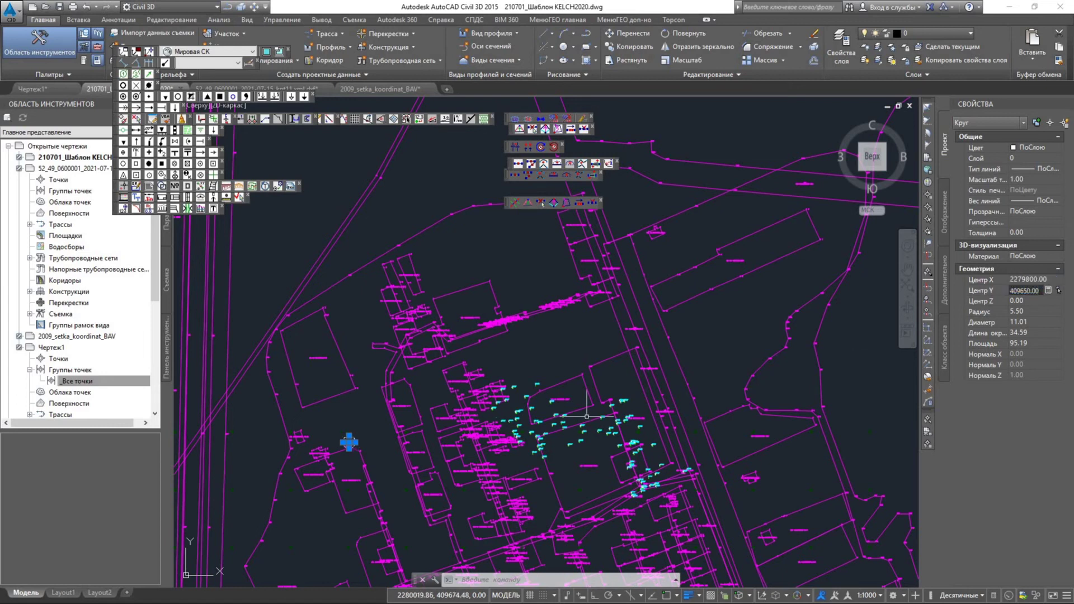
{"action": "key", "text": "Escape"}
- With object snap on, move the coordinate grid block from its nearby cross's centre to the circle's centre
{"action": "scroll", "coordinate": [394, 475], "scroll_direction": "up", "scroll_amount": 7}
{"action": "left_click", "coordinate": [490, 443]}
{"action": "left_click", "coordinate": [439, 480]}
{"action": "scroll", "coordinate": [254, 448], "scroll_direction": "up", "scroll_amount": 7}
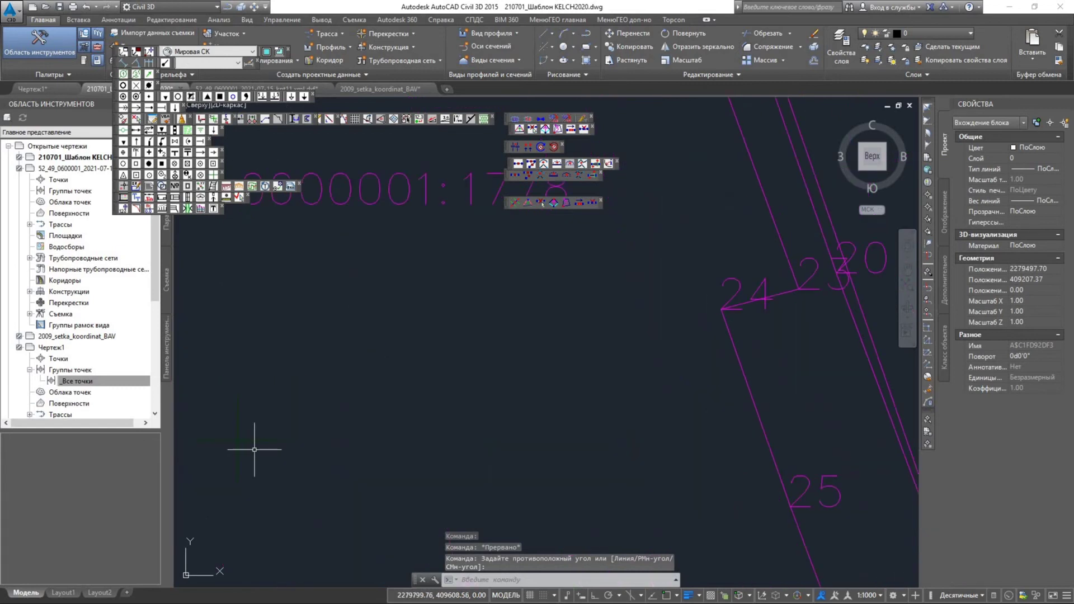
{"action": "left_click", "coordinate": [254, 7]}
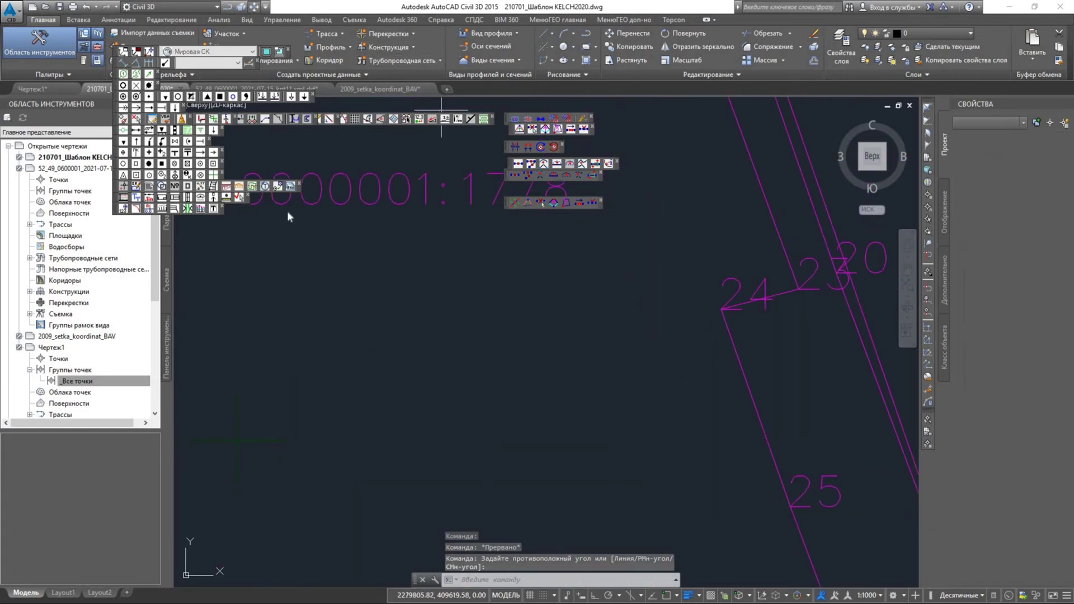
{"action": "key", "text": "F3"}
{"action": "left_click", "coordinate": [239, 439]}
{"action": "scroll", "coordinate": [335, 371], "scroll_direction": "down", "scroll_amount": 5}
{"action": "mouse_move", "coordinate": [336, 371]}
{"action": "middle_mouse_down"}
{"action": "mouse_move", "coordinate": [364, 558]}
{"action": "mouse_move", "coordinate": [361, 372]}
{"action": "middle_mouse_up"}
{"action": "scroll", "coordinate": [358, 354], "scroll_direction": "down", "scroll_amount": 3}
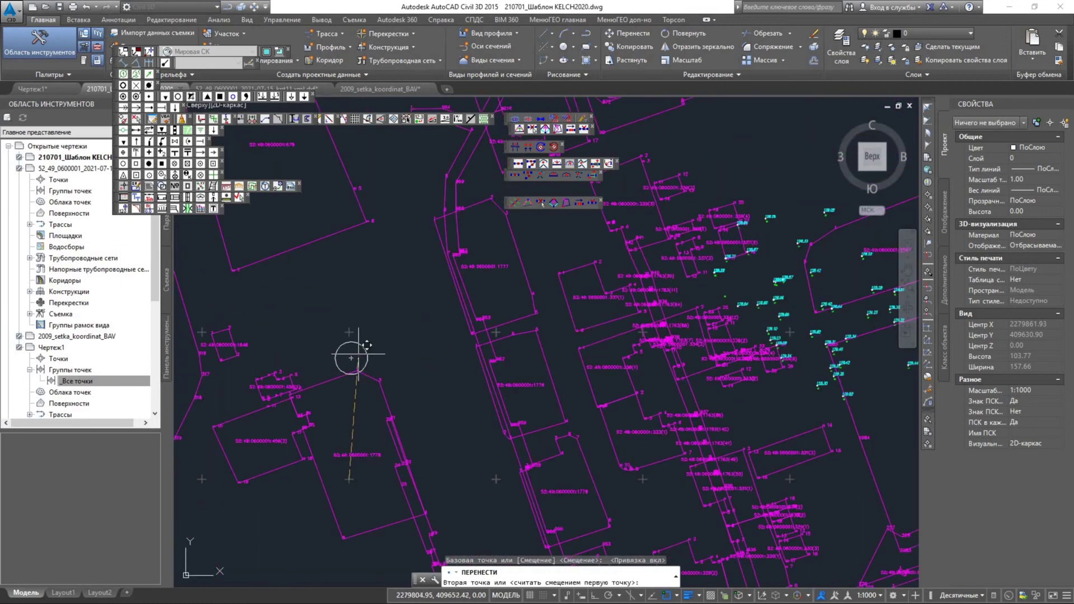
{"action": "left_click", "coordinate": [351, 358]}
- Shrink the circle around the grid cross to a radius of about 0.24 by stretching its quadrant
{"action": "scroll", "coordinate": [359, 359], "scroll_direction": "up", "scroll_amount": 3}
{"action": "left_click", "coordinate": [361, 358]}
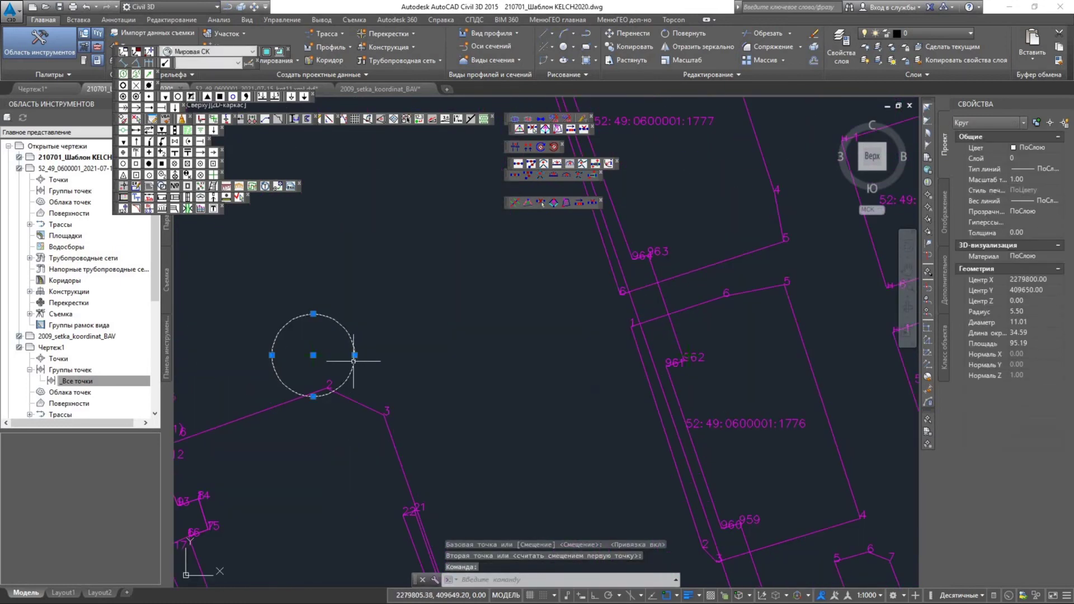
{"action": "scroll", "coordinate": [355, 358], "scroll_direction": "up", "scroll_amount": 5}
{"action": "left_click", "coordinate": [419, 369]}
{"action": "scroll", "coordinate": [318, 385], "scroll_direction": "down", "scroll_amount": 2}
{"action": "scroll", "coordinate": [319, 384], "scroll_direction": "down", "scroll_amount": 5}
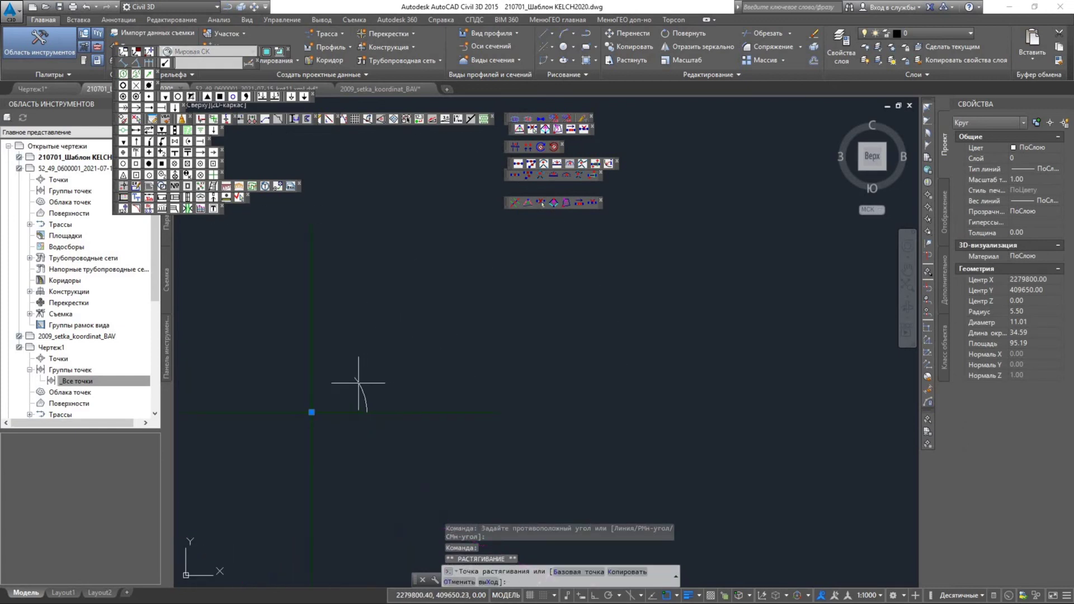
{"action": "key", "text": "Escape"}
{"action": "key", "text": "Escape"}
- Move the small circle onto the grid cross at X 2280050, Y 409700 to check the alignment, and delete the circle
{"action": "left_click", "coordinate": [345, 398]}
{"action": "left_click", "coordinate": [340, 399]}
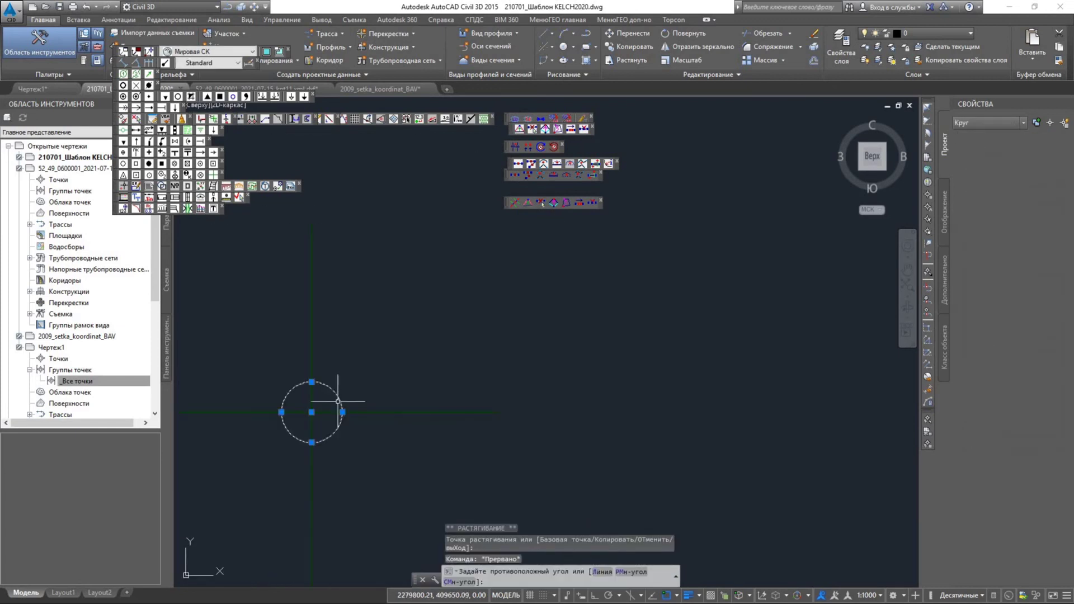
{"action": "left_click", "coordinate": [636, 35]}
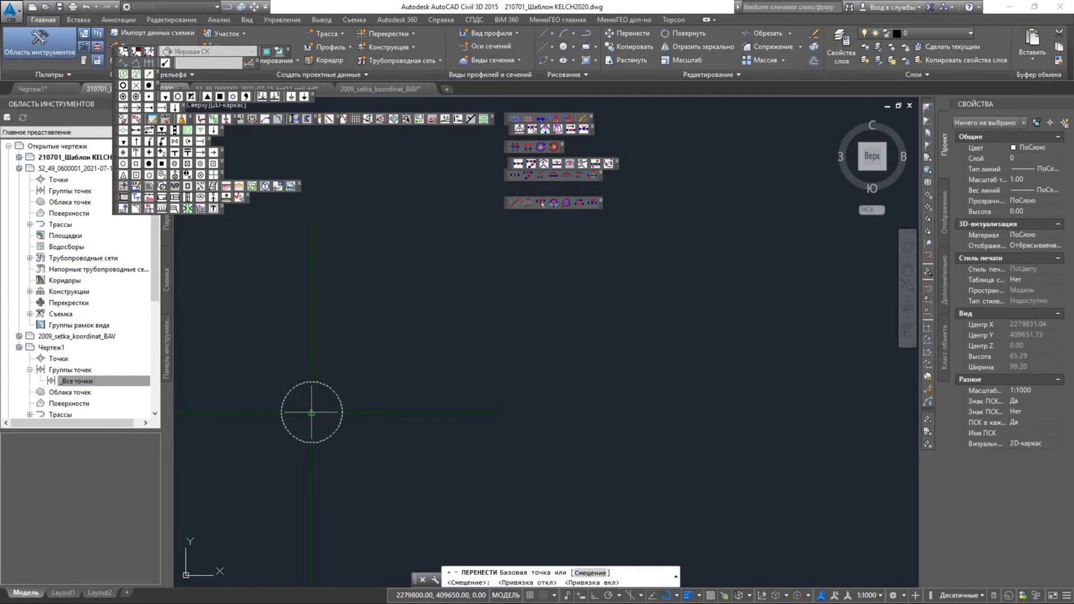
{"action": "left_click", "coordinate": [312, 412]}
{"action": "scroll", "coordinate": [358, 441], "scroll_direction": "down", "scroll_amount": 8}
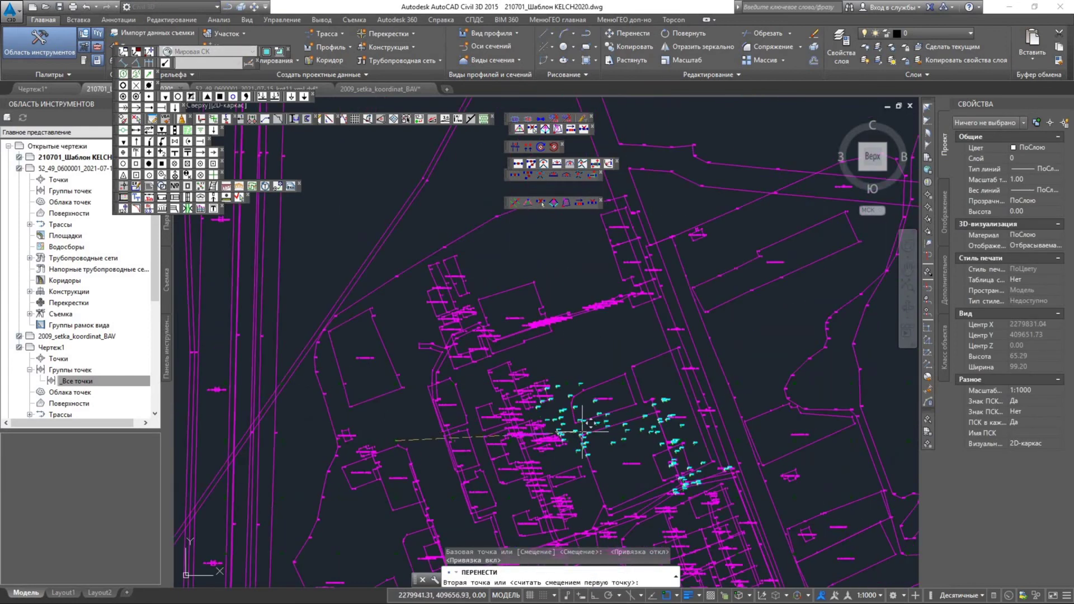
{"action": "scroll", "coordinate": [661, 393], "scroll_direction": "up", "scroll_amount": 10}
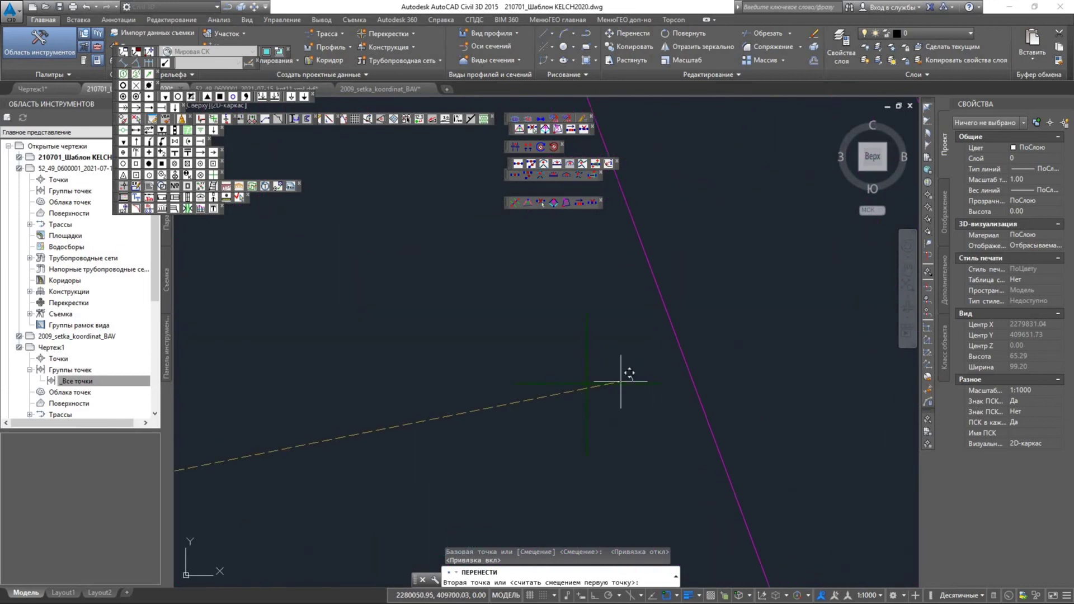
{"action": "key", "text": "Escape"}
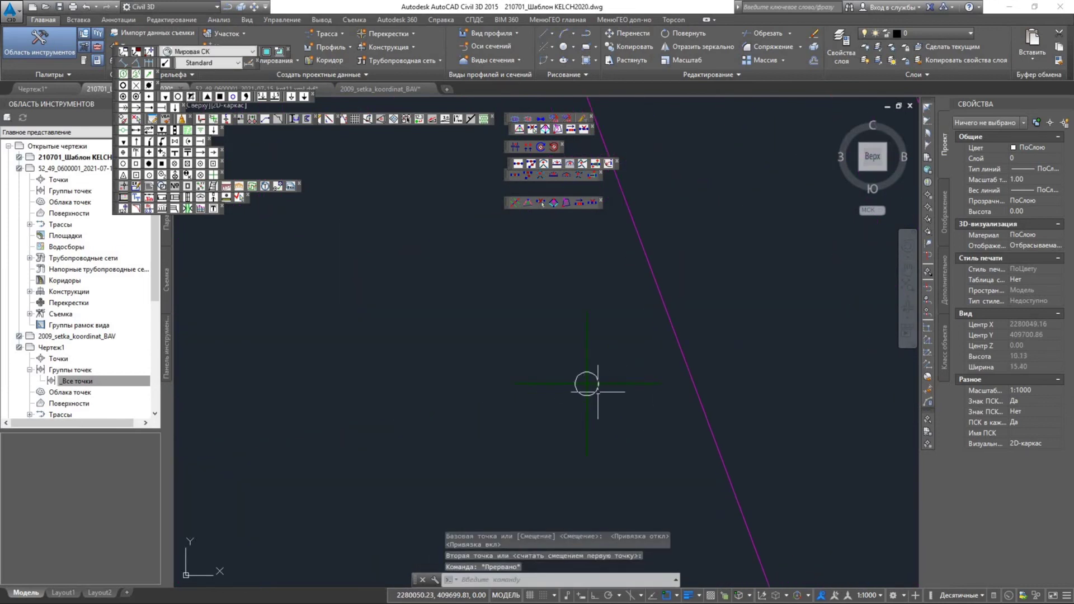
{"action": "left_click", "coordinate": [598, 391]}
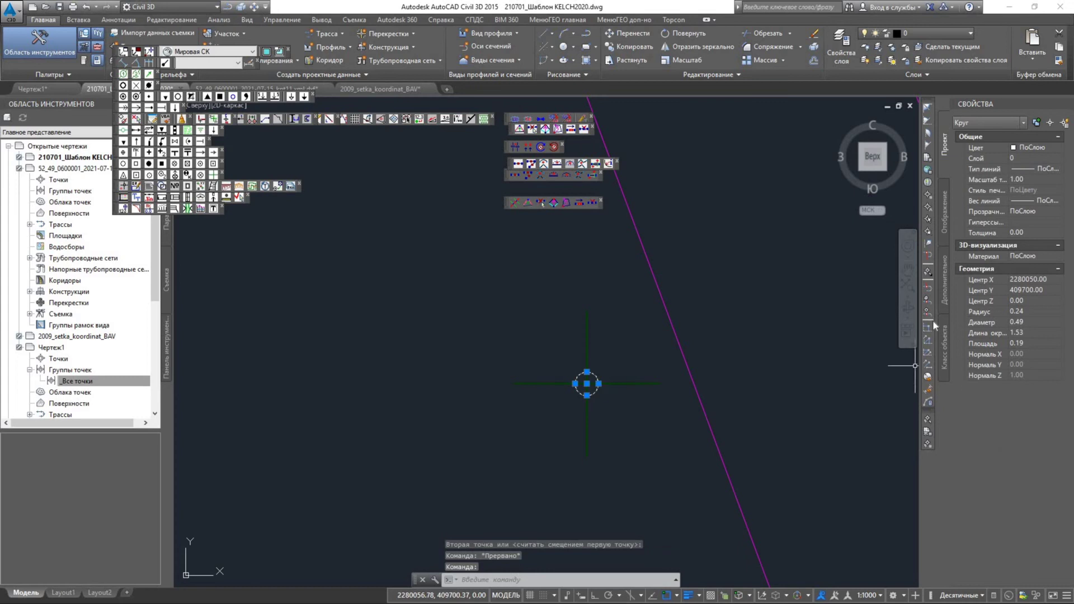
{"action": "key", "text": "Delete"}
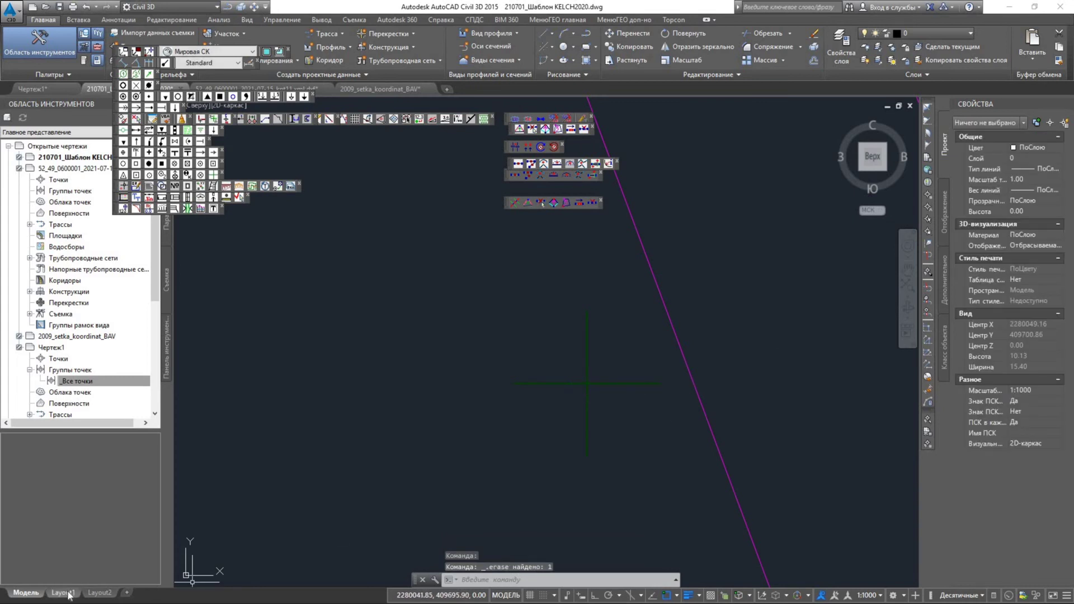
- In Layout1, draw a polyline between matching ends of two vertically neighbouring grid crosses in the plan viewport
{"action": "left_click", "coordinate": [63, 593]}
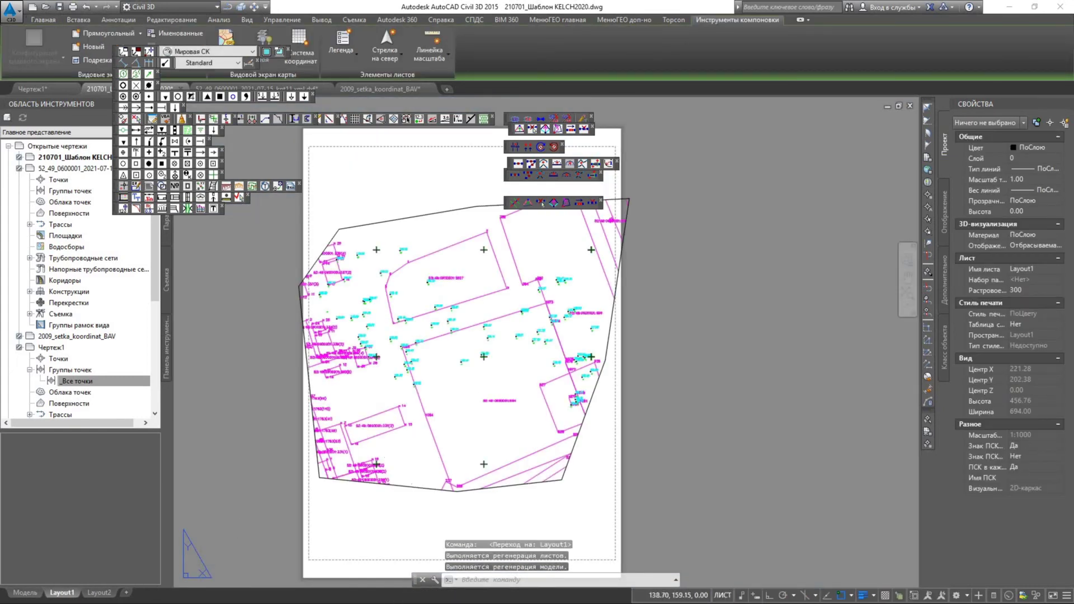
{"action": "scroll", "coordinate": [508, 408], "scroll_direction": "up", "scroll_amount": 3}
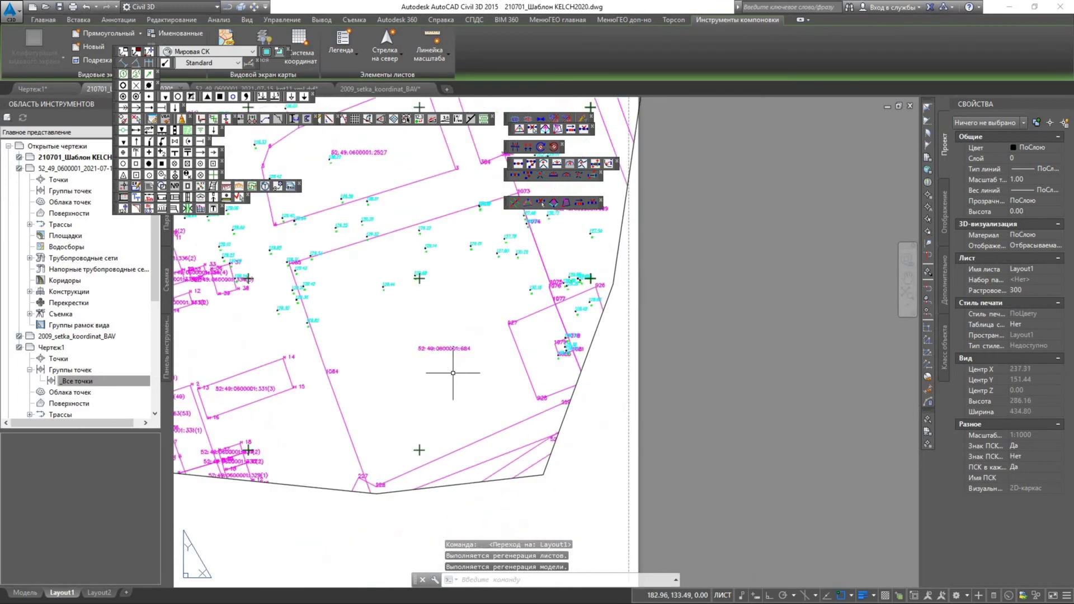
{"action": "left_click", "coordinate": [541, 203]}
{"action": "scroll", "coordinate": [423, 449], "scroll_direction": "up", "scroll_amount": 8}
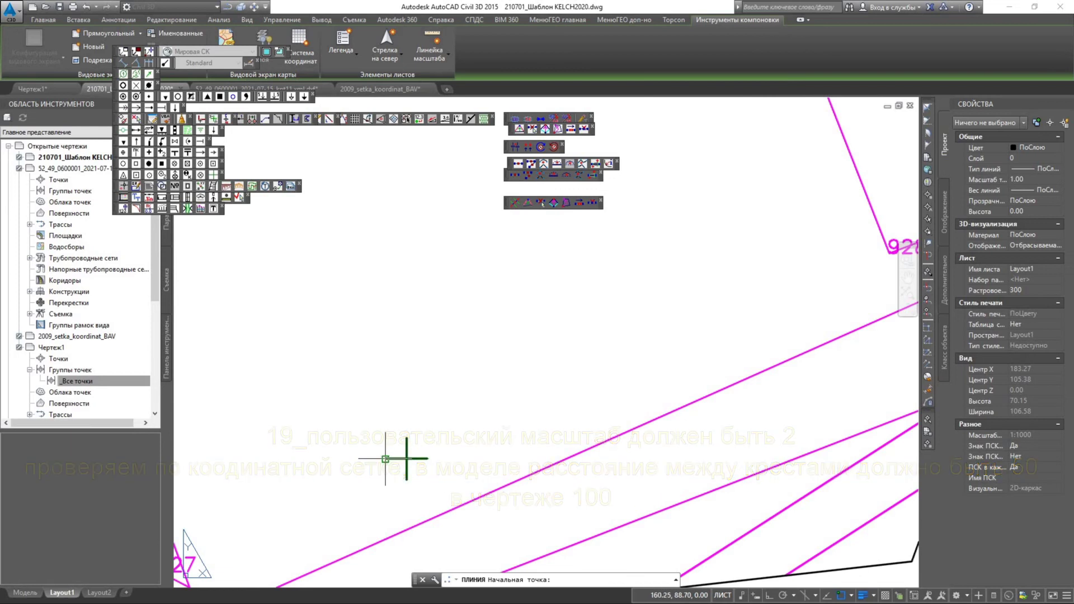
{"action": "left_click", "coordinate": [406, 458]}
{"action": "scroll", "coordinate": [406, 458], "scroll_direction": "down", "scroll_amount": 5}
{"action": "scroll", "coordinate": [425, 386], "scroll_direction": "up", "scroll_amount": 8}
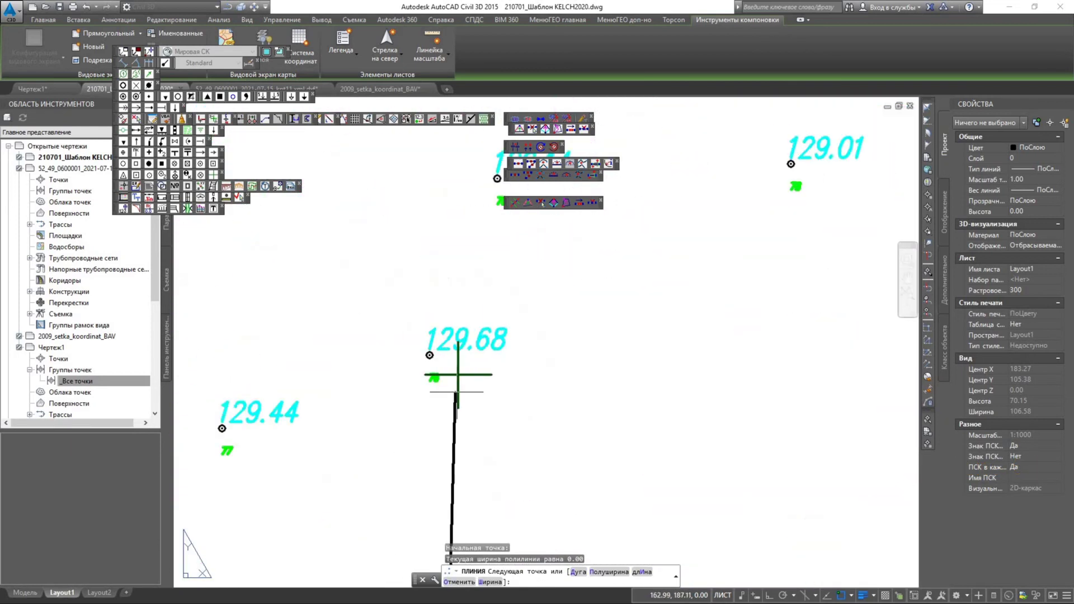
{"action": "left_click", "coordinate": [426, 374]}
{"action": "key", "text": "Escape"}
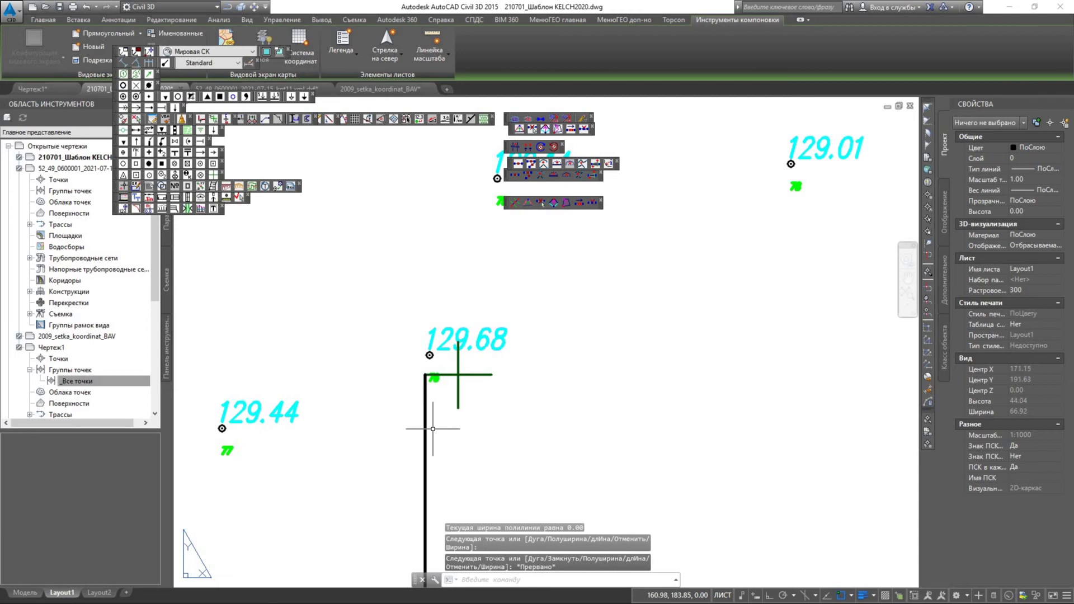
- Check the length of the polyline between the grid crosses in its properties and delete it
{"action": "left_click", "coordinate": [426, 374]}
{"action": "left_click", "coordinate": [398, 464]}
{"action": "scroll", "coordinate": [398, 464], "scroll_direction": "down", "scroll_amount": 5}
{"action": "middle_click_drag", "start_coordinate": [398, 464], "coordinate": [395, 430]}
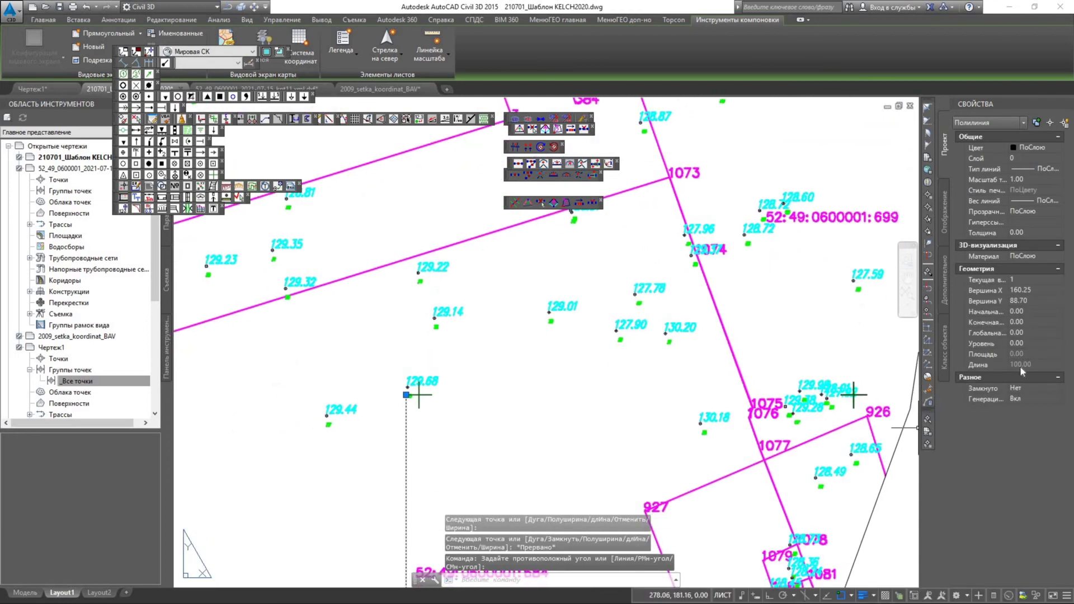
{"action": "scroll", "coordinate": [587, 410], "scroll_direction": "down", "scroll_amount": 4}
{"action": "key", "text": "Delete"}
{"action": "scroll", "coordinate": [479, 364], "scroll_direction": "down", "scroll_amount": 3}
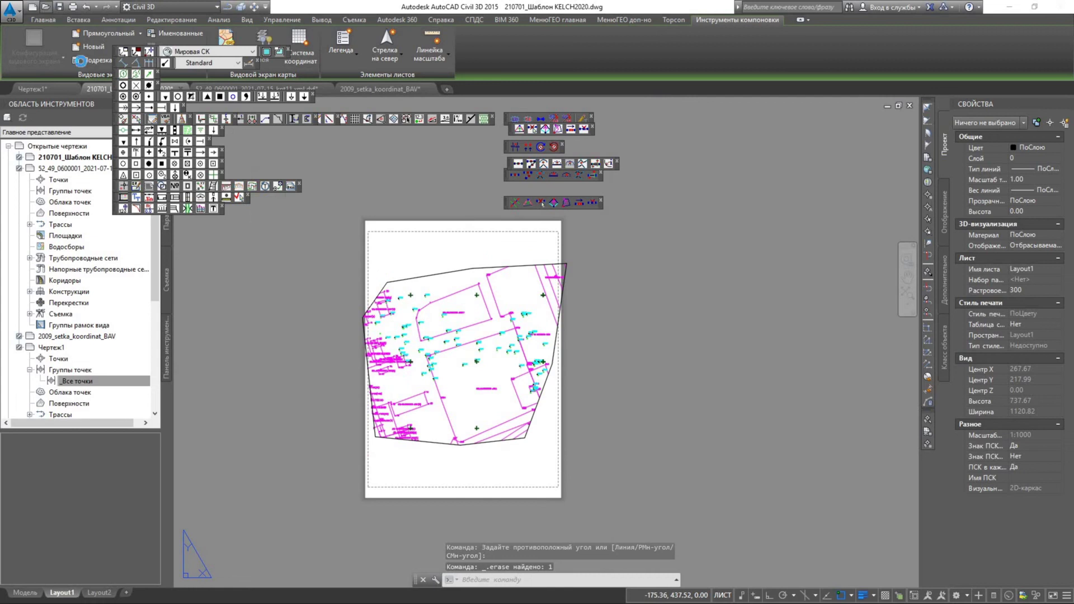
- Open the DWG drawing Штампы Газпром 2021 from the folder 4_Оформление_условные_знаки and accept the startup messages
{"action": "key", "text": "ctrl+o"}
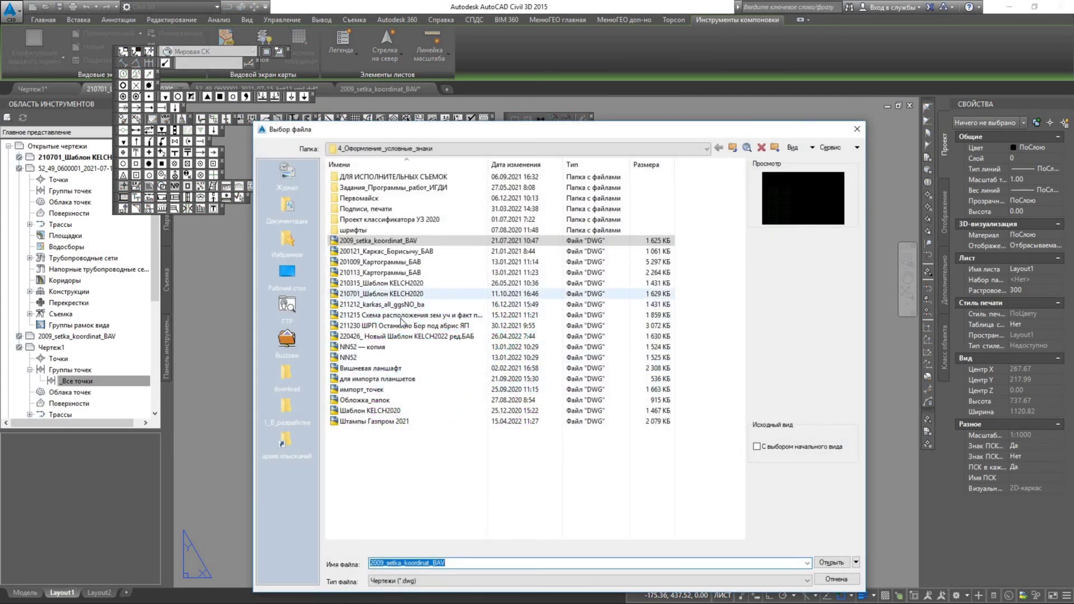
{"action": "left_click", "coordinate": [392, 424]}
{"action": "left_click", "coordinate": [830, 563]}
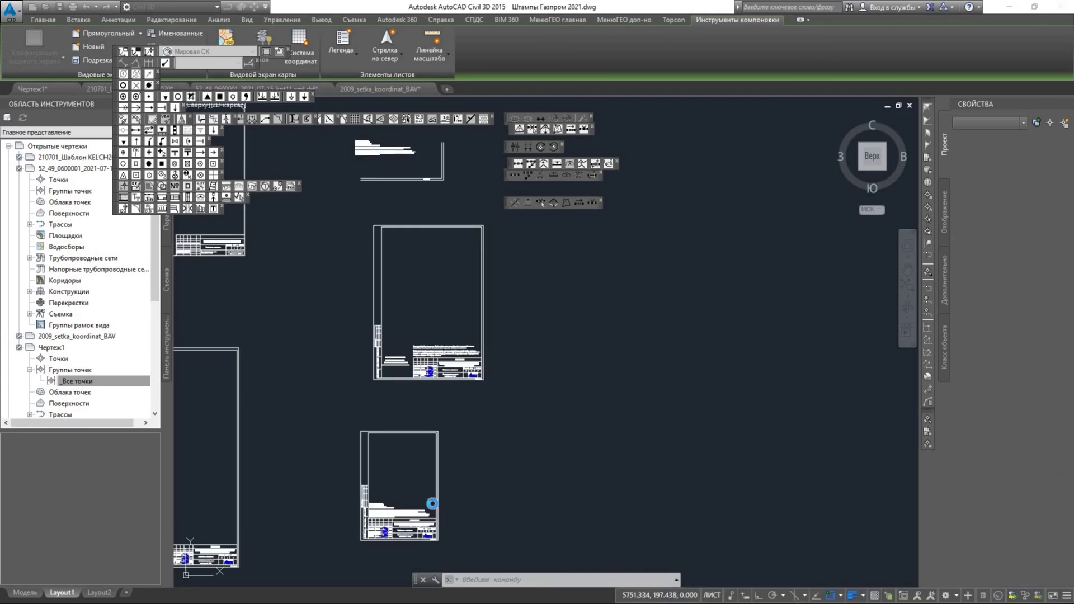
{"action": "left_click", "coordinate": [621, 340]}
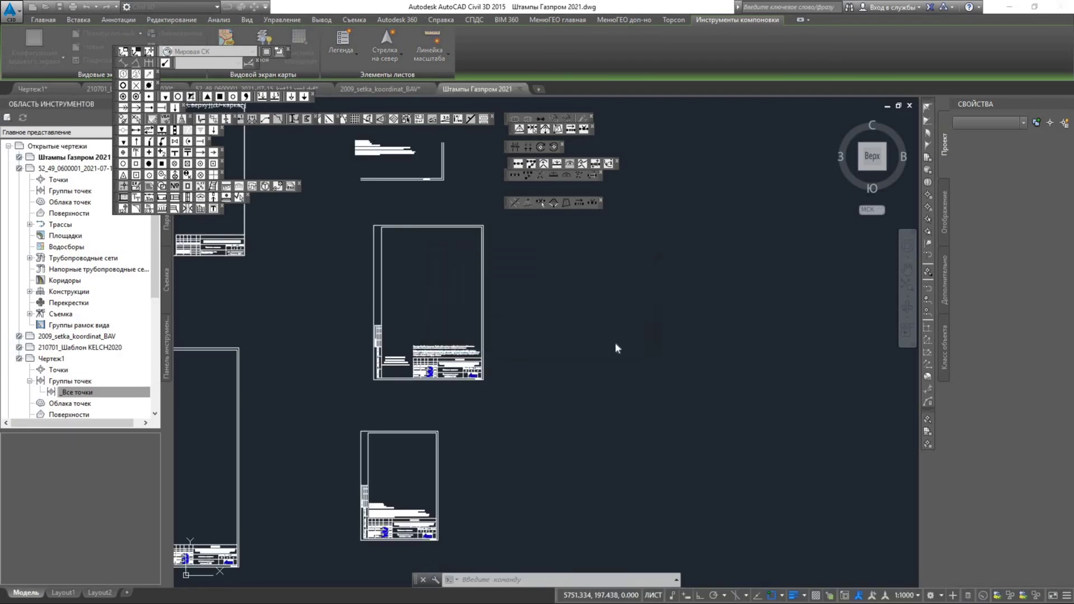
{"action": "key", "text": "Return"}
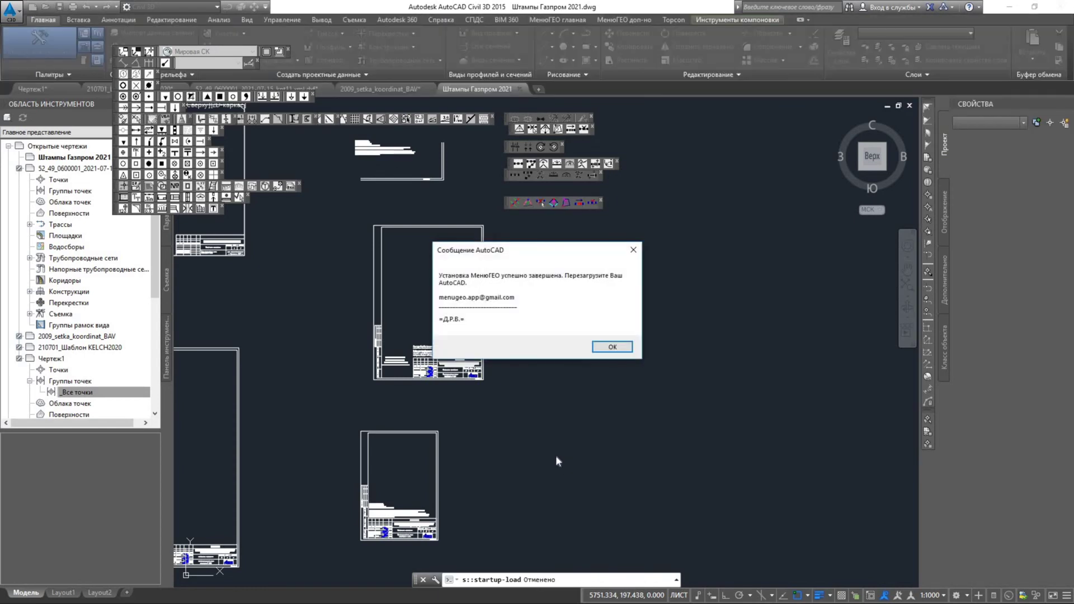
{"action": "left_click", "coordinate": [616, 347]}
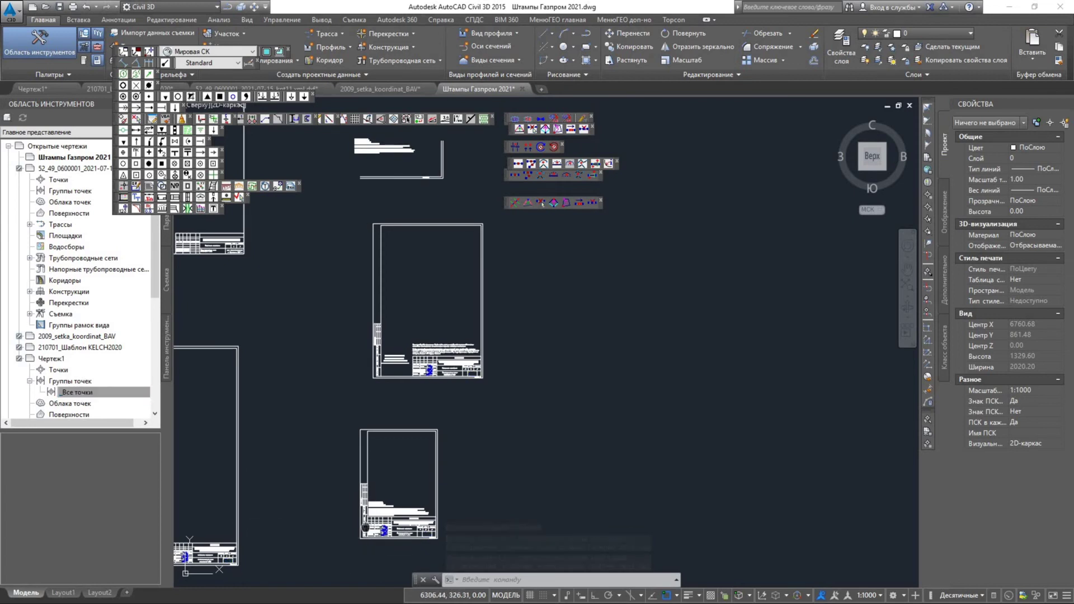
- Copy the complete A4 frame with its title block to the clipboard and switch to the drawing 210701_Шаблон KELCH2020
{"action": "middle_click_drag", "start_coordinate": [365, 526], "coordinate": [405, 504]}
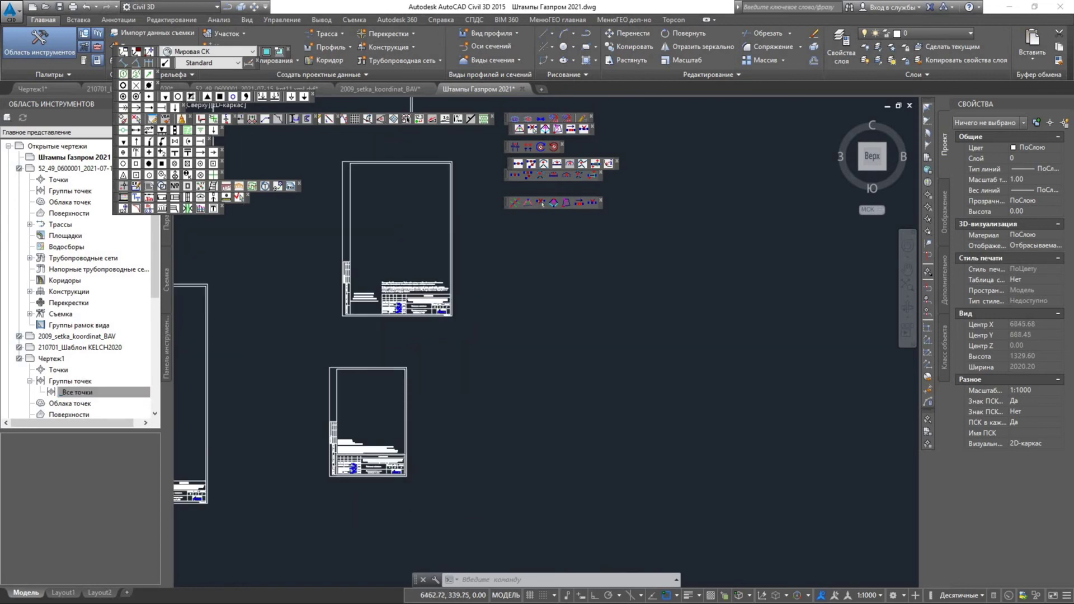
{"action": "scroll", "coordinate": [403, 475], "scroll_direction": "up", "scroll_amount": 5}
{"action": "scroll", "coordinate": [407, 493], "scroll_direction": "up", "scroll_amount": 2}
{"action": "scroll", "coordinate": [408, 497], "scroll_direction": "down", "scroll_amount": 7}
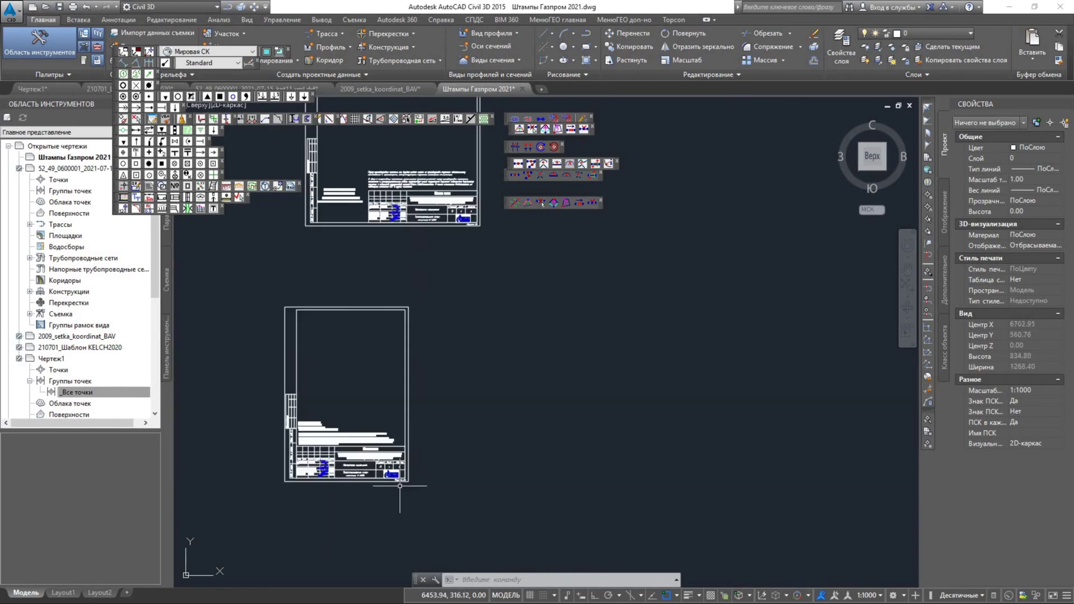
{"action": "left_click", "coordinate": [407, 480]}
{"action": "key", "text": "Escape"}
{"action": "left_click", "coordinate": [419, 500]}
{"action": "left_click", "coordinate": [309, 360]}
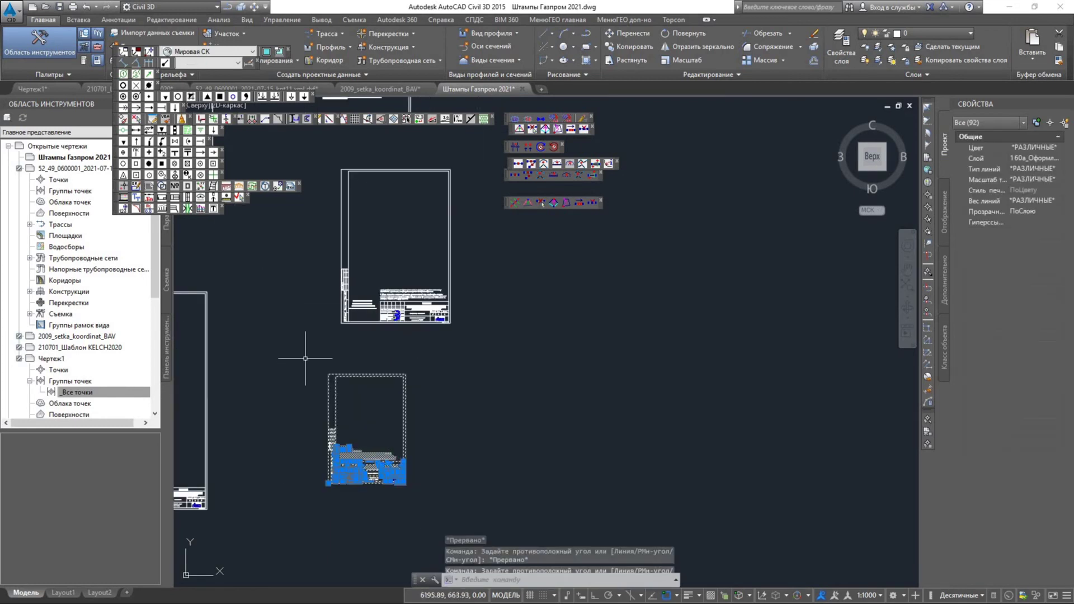
{"action": "left_click", "coordinate": [419, 497]}
{"action": "left_click", "coordinate": [308, 362]}
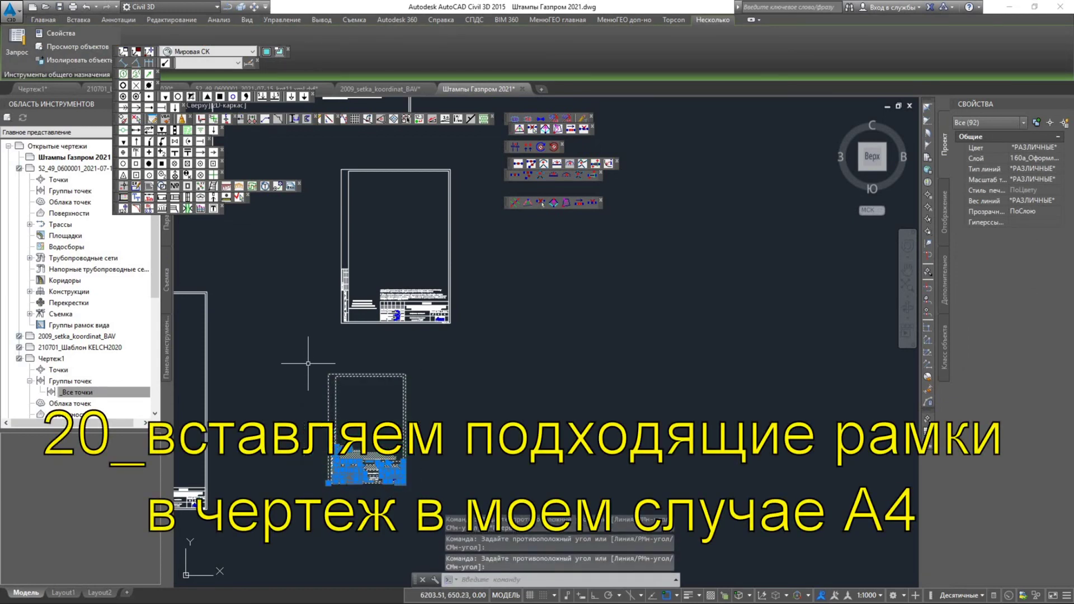
{"action": "key", "text": "ctrl+c"}
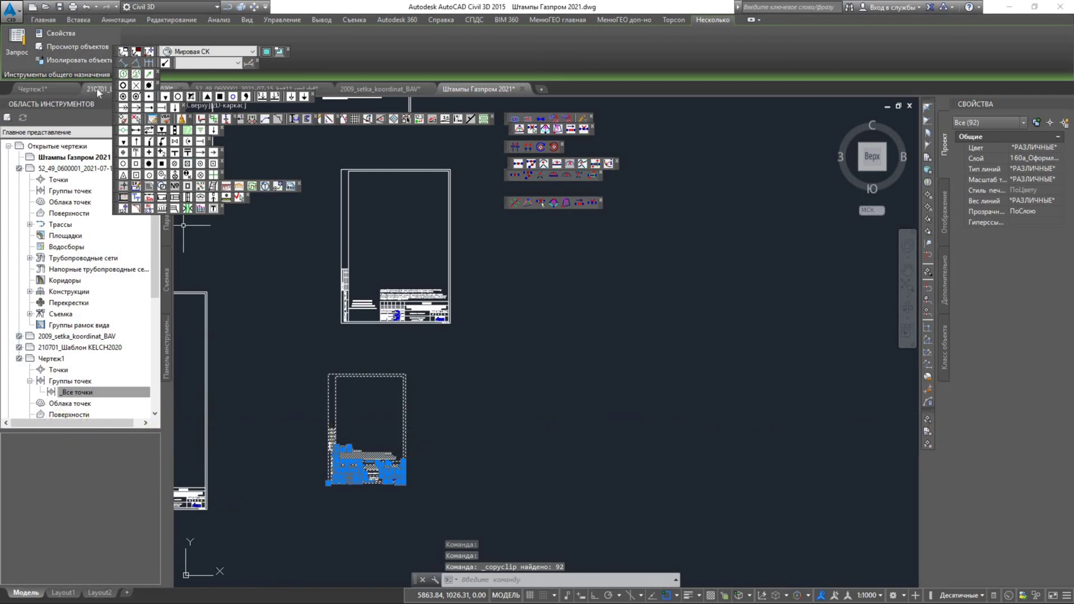
{"action": "mouse_move", "coordinate": [97, 89]}
{"action": "left_click", "coordinate": [96, 89]}
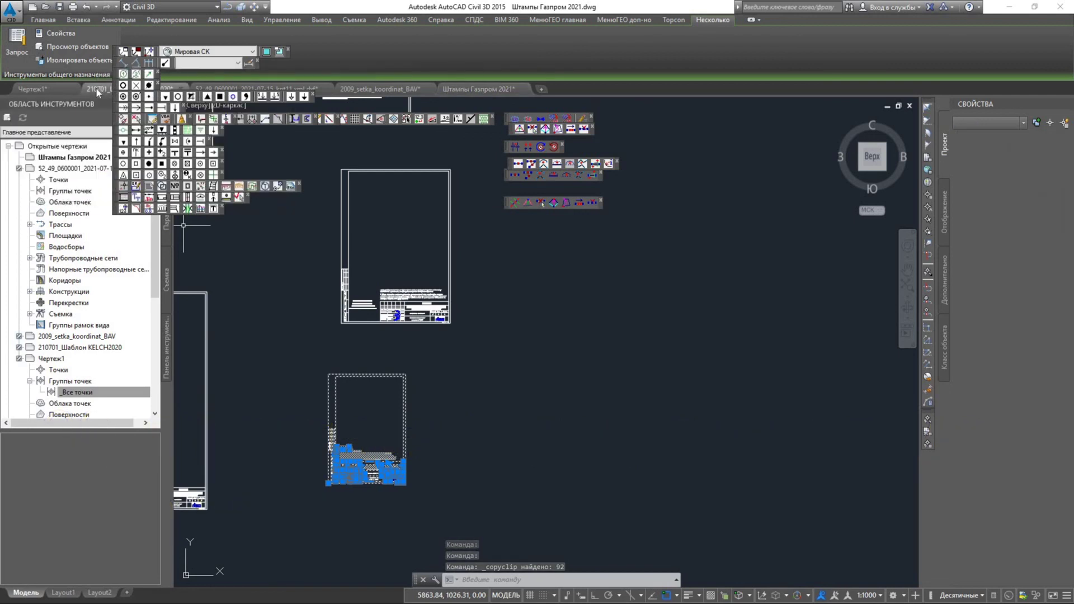
- Paste the copied A4 frame with its title block into Layout1 on the empty area beside the sheet
{"action": "right_click", "coordinate": [275, 443]}
{"action": "mouse_move", "coordinate": [411, 309]}
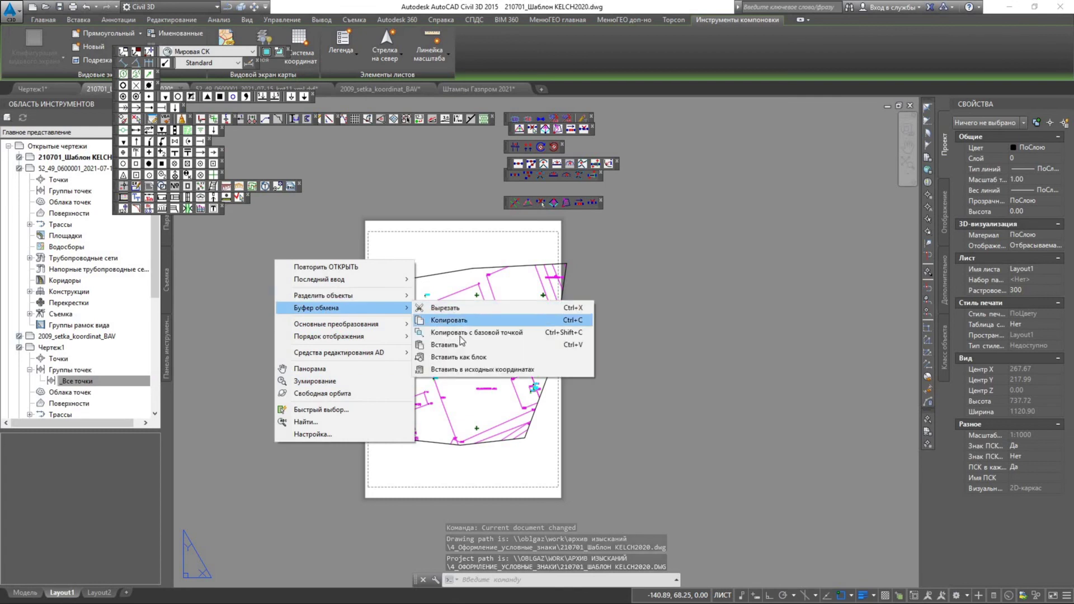
{"action": "left_click", "coordinate": [444, 344]}
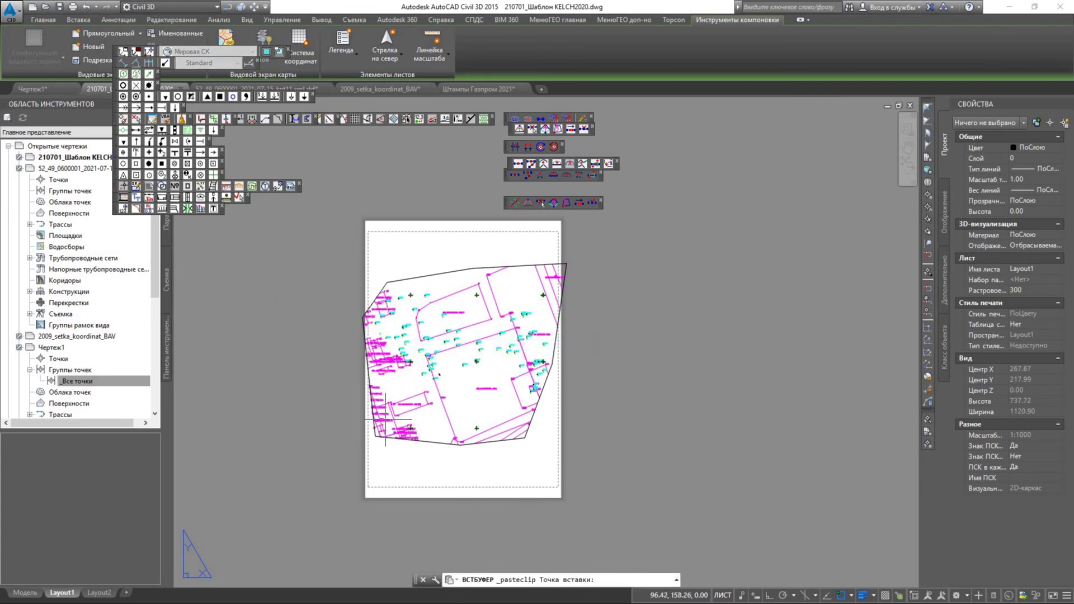
{"action": "scroll", "coordinate": [411, 466], "scroll_direction": "down", "scroll_amount": 3}
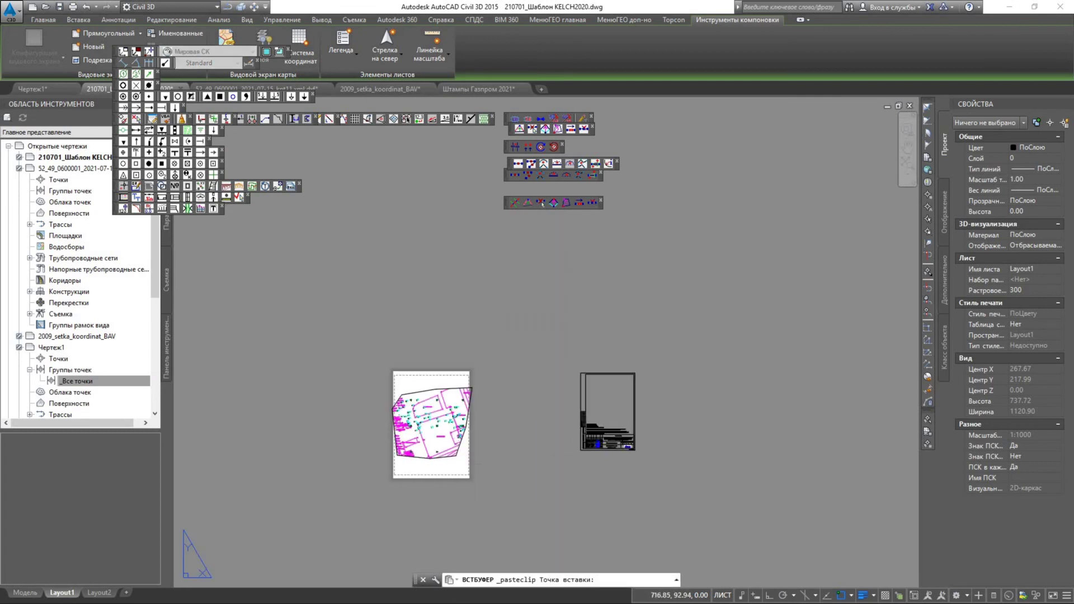
{"action": "left_click", "coordinate": [581, 451]}
- Move the whole pasted frame by its lower-right outer corner to the lower-right corner of the sheet's printable area
{"action": "left_click", "coordinate": [695, 480]}
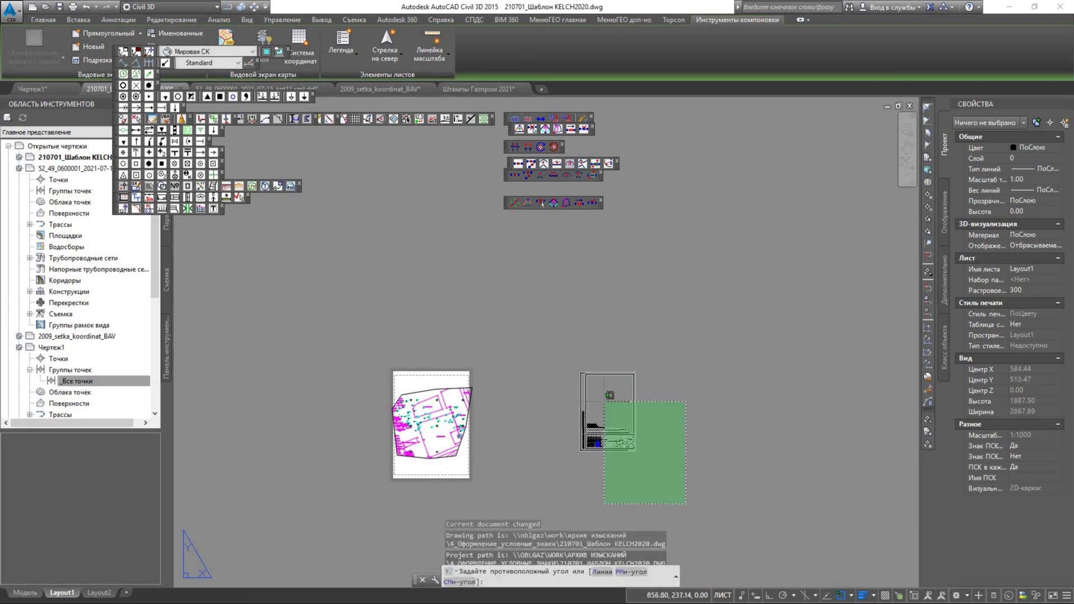
{"action": "left_click", "coordinate": [569, 396]}
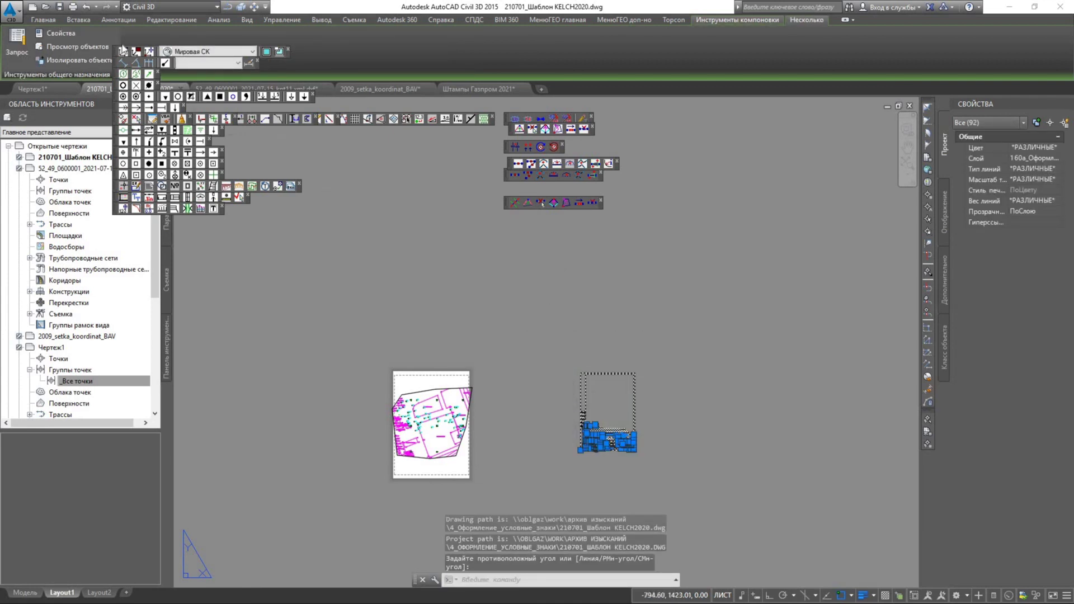
{"action": "type", "text": "m"}
{"action": "key", "text": "Return"}
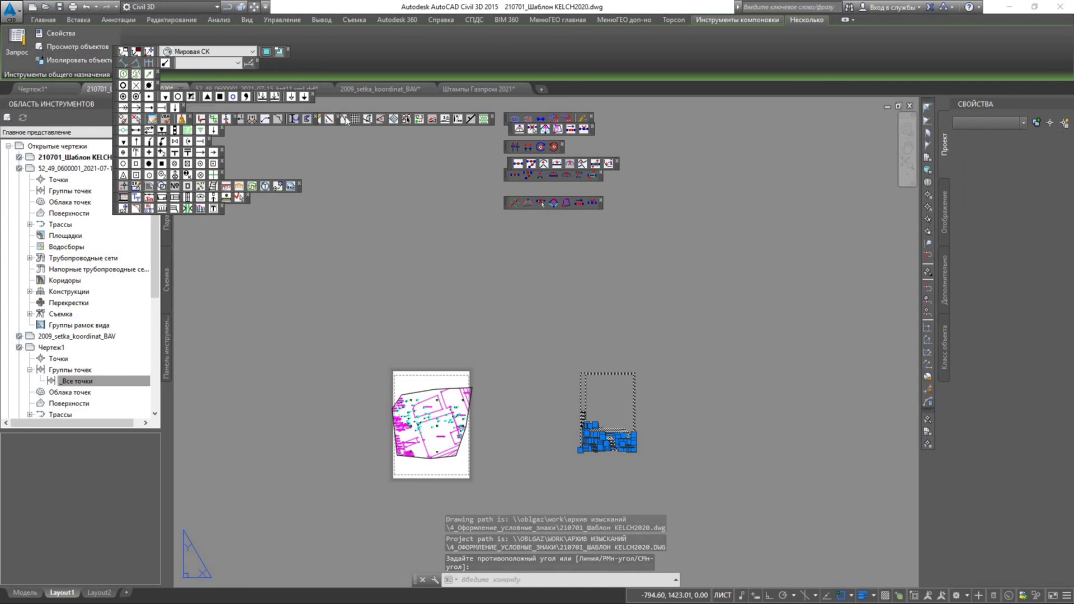
{"action": "scroll", "coordinate": [647, 472], "scroll_direction": "up", "scroll_amount": 4}
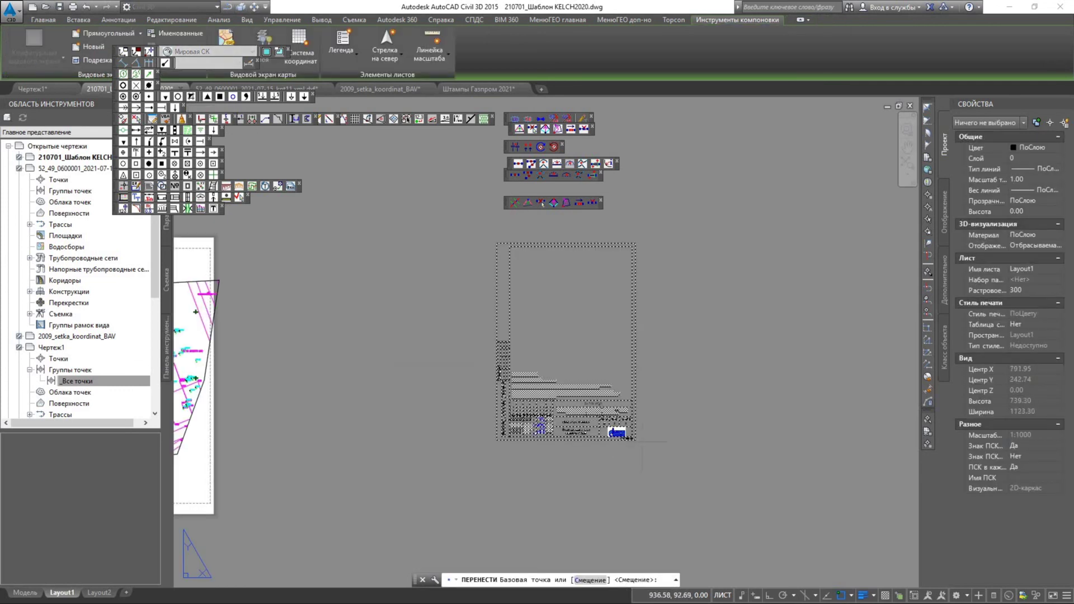
{"action": "key", "text": "F3"}
{"action": "scroll", "coordinate": [636, 440], "scroll_direction": "up", "scroll_amount": 5}
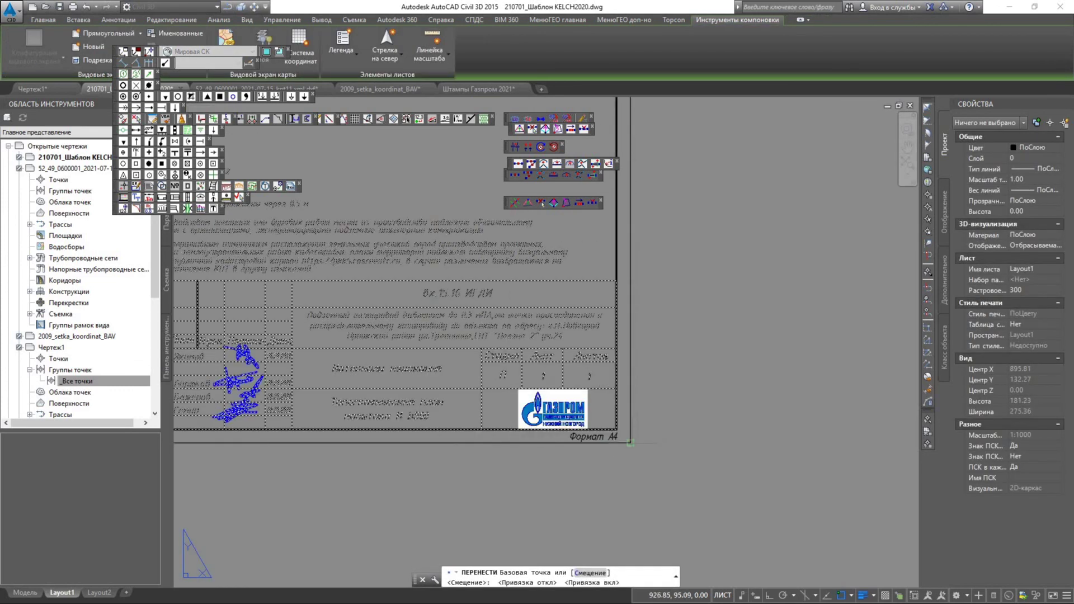
{"action": "scroll", "coordinate": [630, 442], "scroll_direction": "down", "scroll_amount": 6}
{"action": "left_click", "coordinate": [611, 436]}
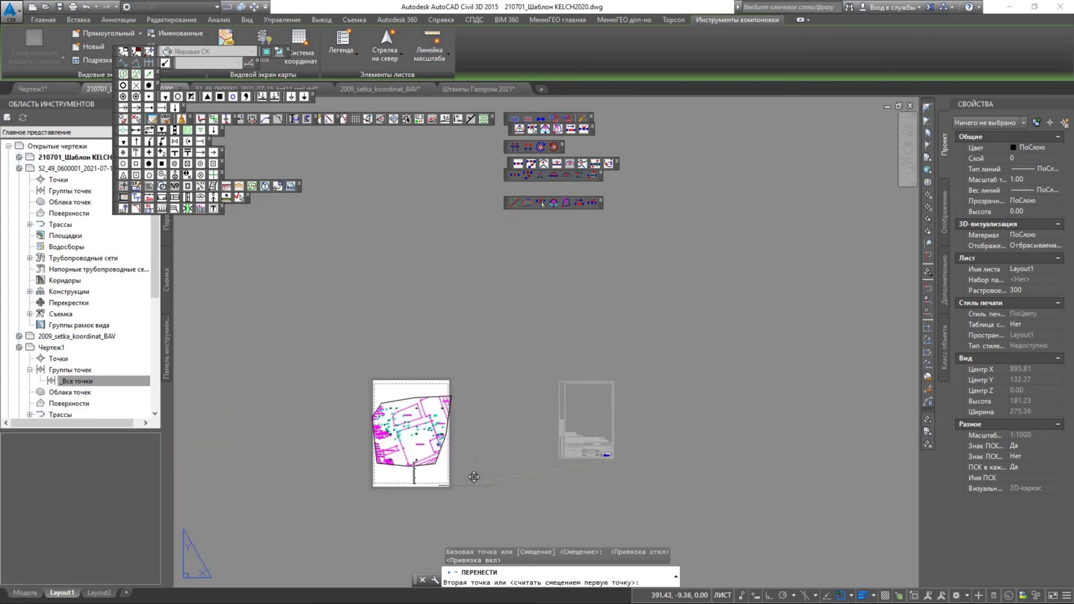
{"action": "scroll", "coordinate": [474, 476], "scroll_direction": "up", "scroll_amount": 6}
{"action": "left_click", "coordinate": [452, 472]}
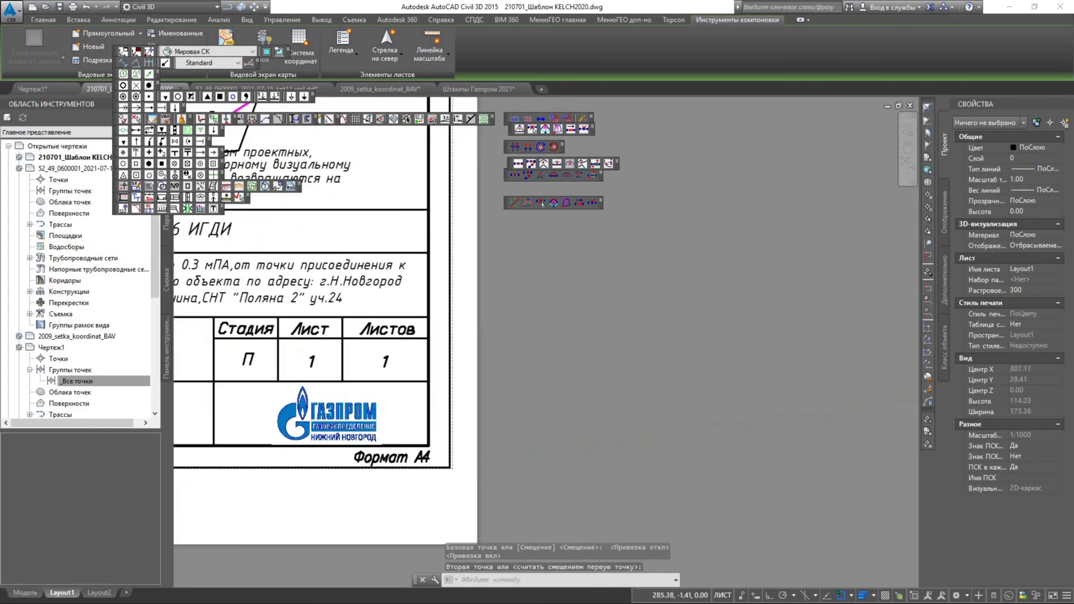
- Set Layout1's paper size to ISO без полей A4 (297.00 x 210.00 мм) with landscape orientation in its page setup
{"action": "scroll", "coordinate": [452, 473], "scroll_direction": "down", "scroll_amount": 7}
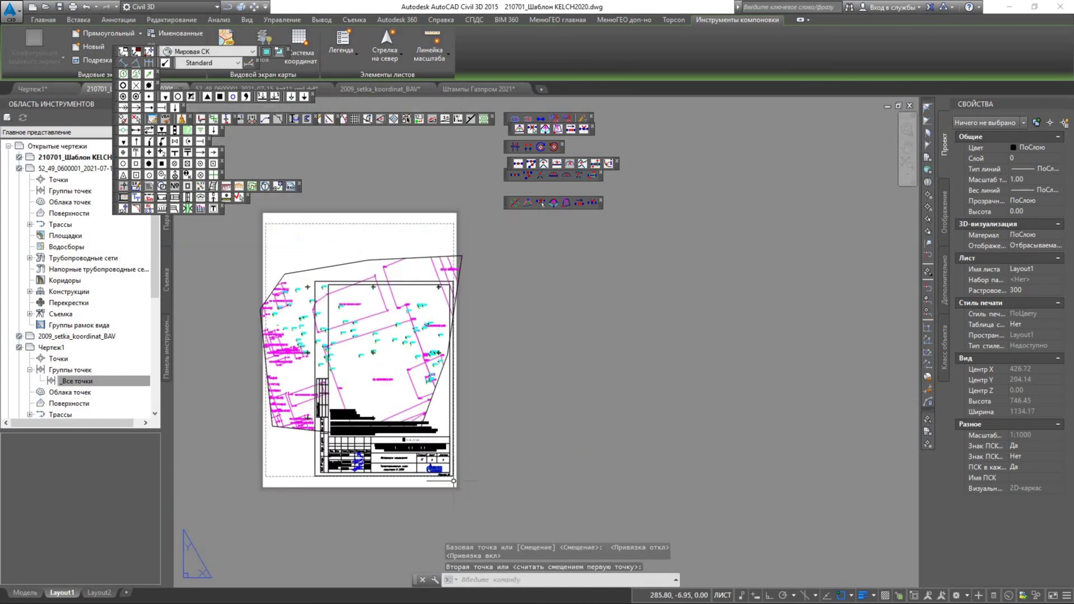
{"action": "right_click", "coordinate": [57, 597]}
{"action": "left_click", "coordinate": [132, 510]}
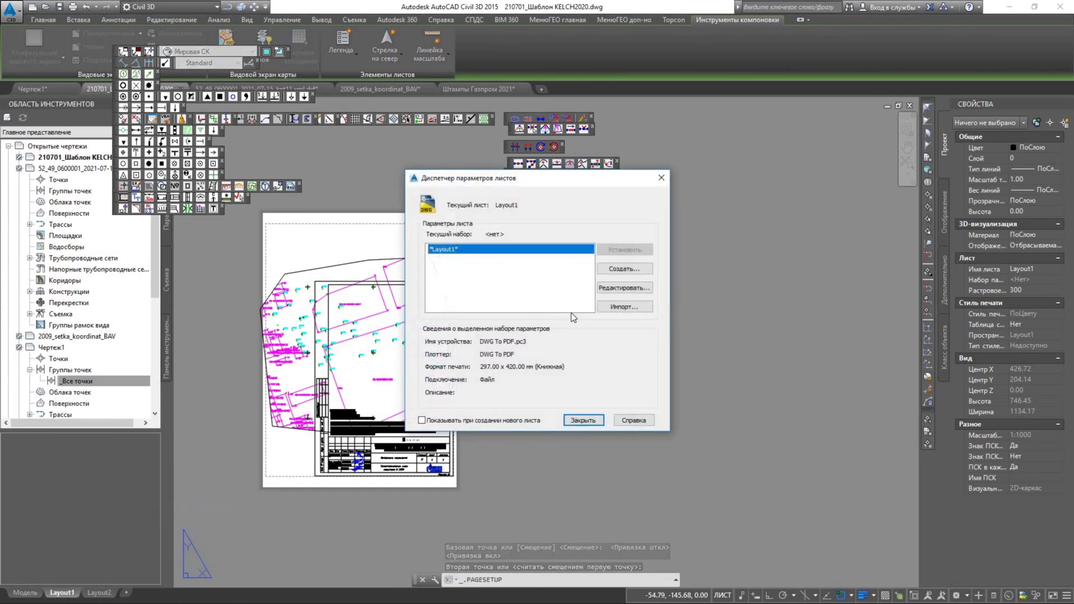
{"action": "left_click", "coordinate": [612, 290]}
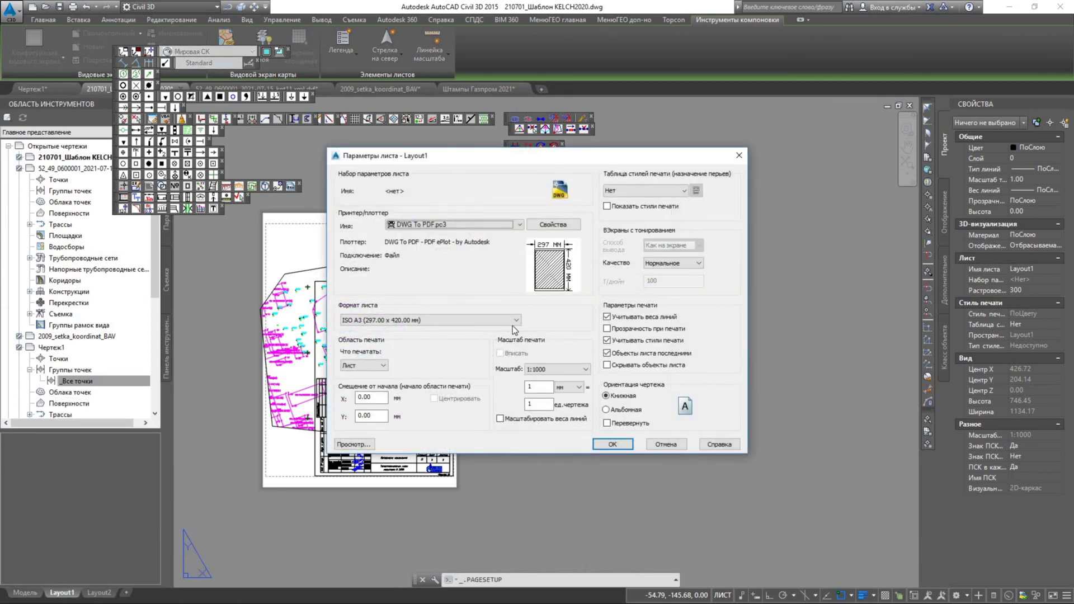
{"action": "left_click", "coordinate": [515, 321]}
{"action": "scroll", "coordinate": [501, 339], "scroll_direction": "up", "scroll_amount": 1}
{"action": "left_click_drag", "start_coordinate": [518, 467], "coordinate": [509, 330]}
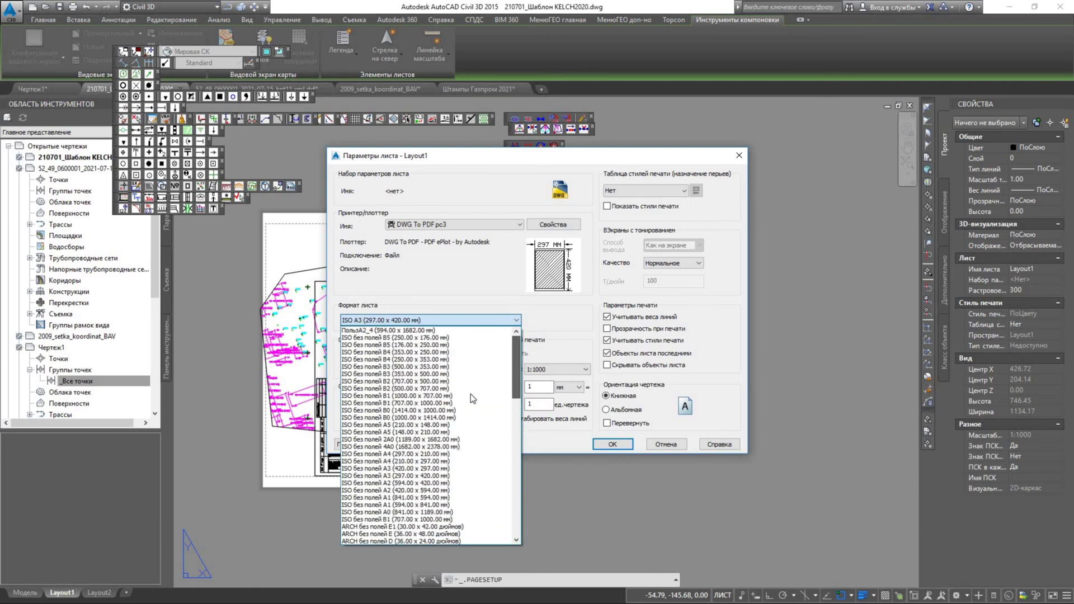
{"action": "left_click", "coordinate": [463, 454]}
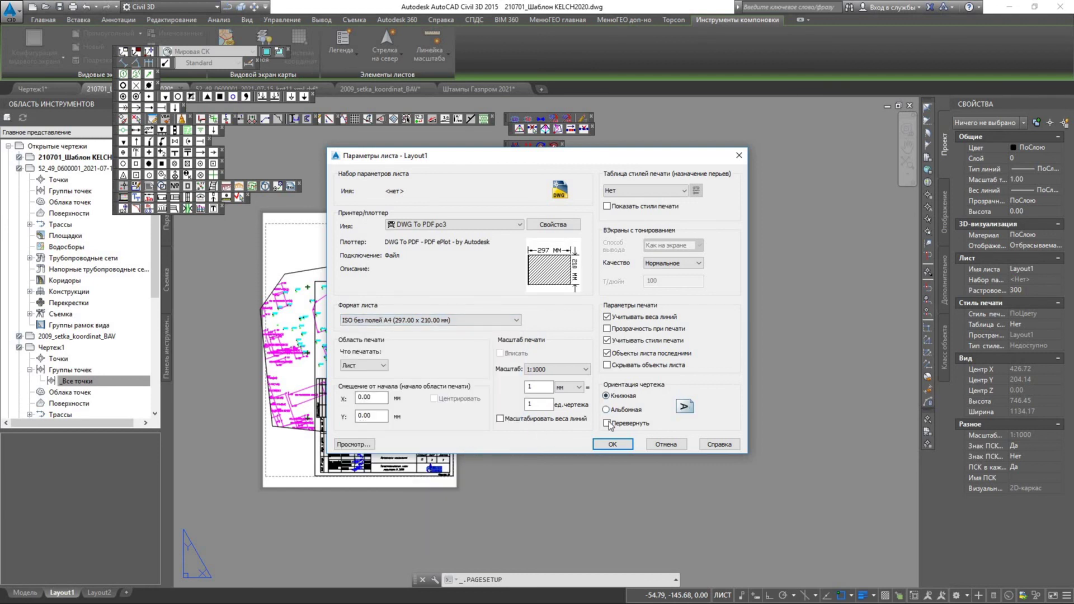
{"action": "left_click", "coordinate": [612, 444]}
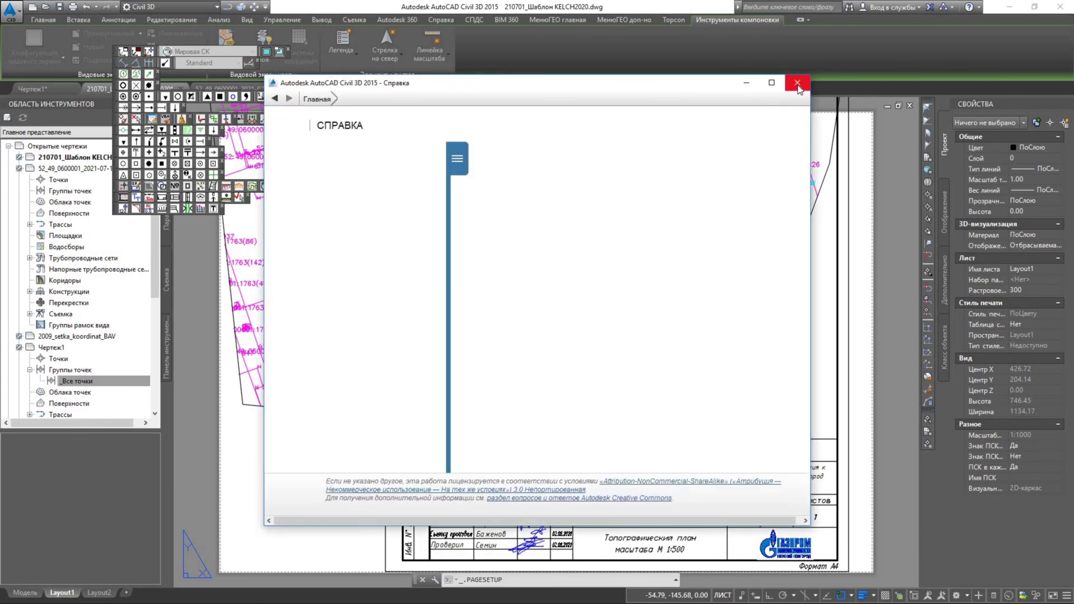
{"action": "left_click", "coordinate": [797, 82]}
{"action": "left_click", "coordinate": [661, 178]}
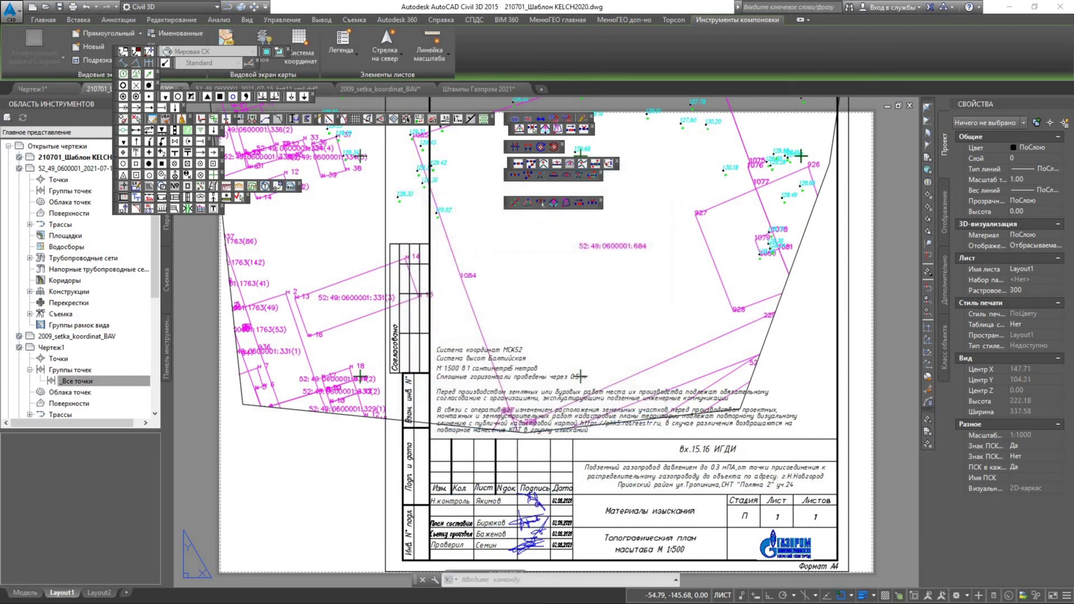
- Change the drawing orientation in Layout1's page setup to portrait (Книжная)
{"action": "scroll", "coordinate": [654, 310], "scroll_direction": "down", "scroll_amount": 5}
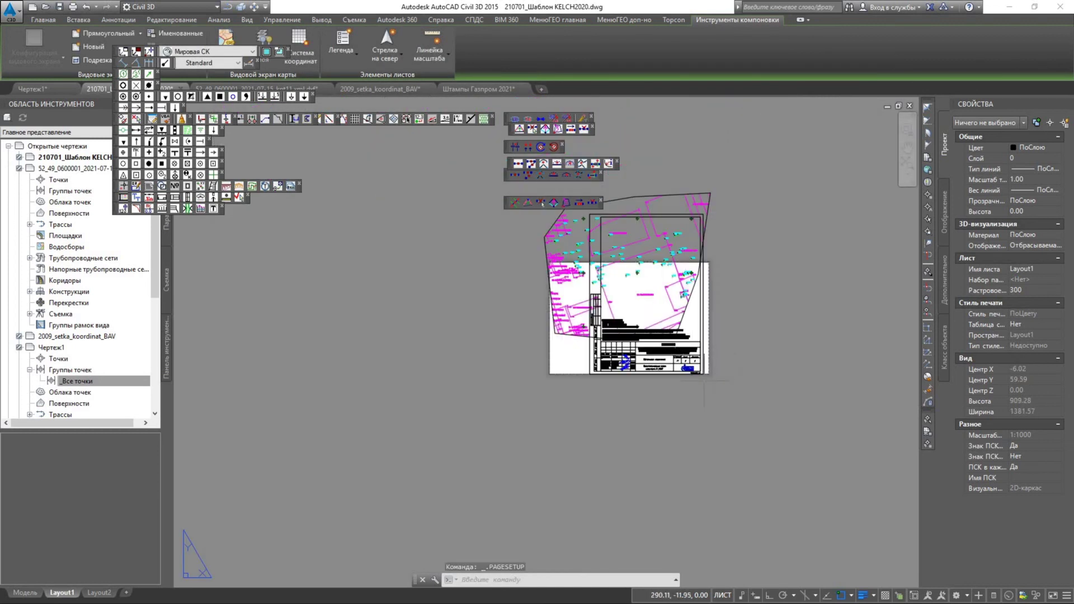
{"action": "right_click", "coordinate": [70, 594]}
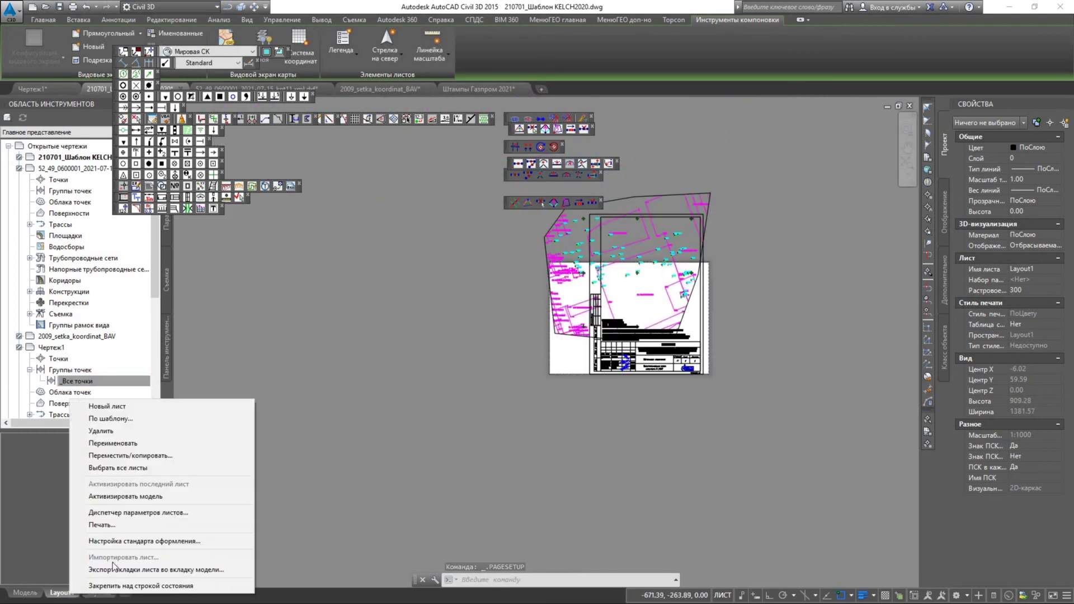
{"action": "left_click", "coordinate": [139, 514]}
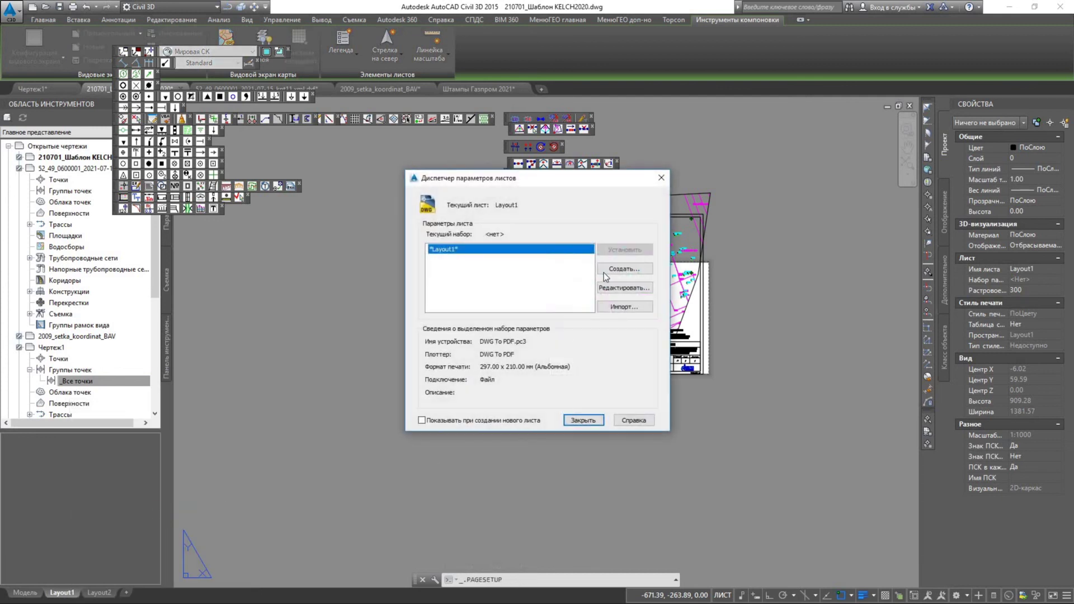
{"action": "left_click", "coordinate": [624, 287]}
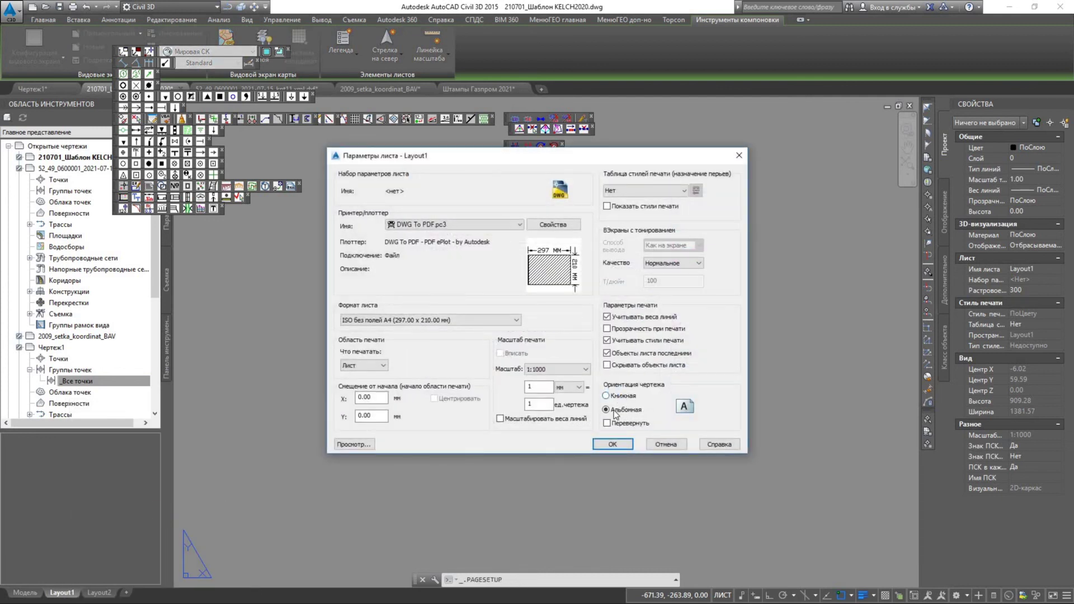
{"action": "left_click", "coordinate": [613, 444]}
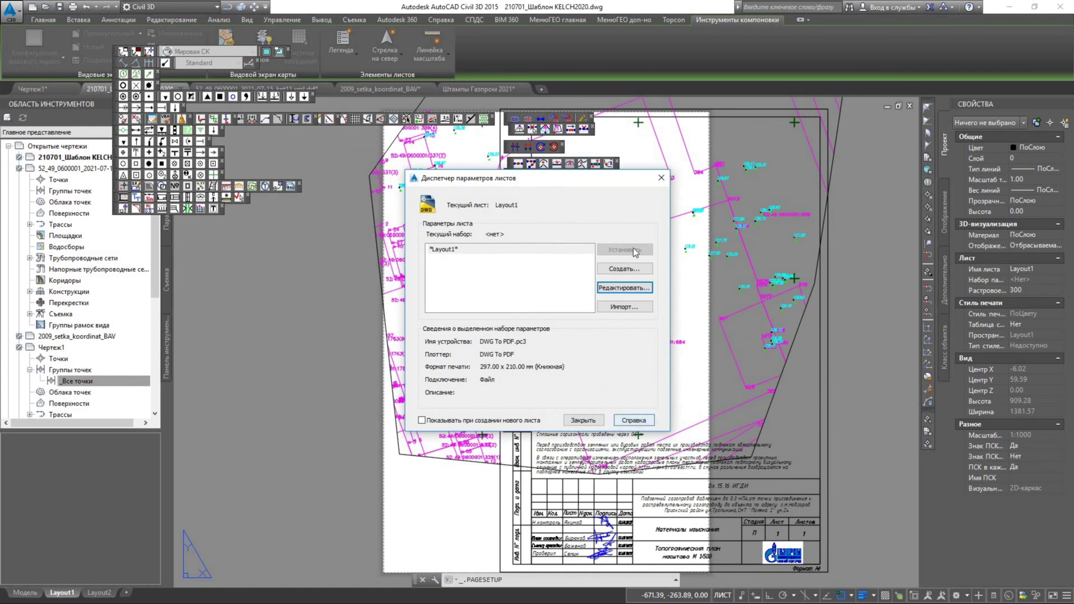
{"action": "left_click", "coordinate": [583, 421]}
- Move the complete A4 frame with its title block by its lower-left outer corner onto the lower-left corner of the sheet
{"action": "scroll", "coordinate": [616, 481], "scroll_direction": "down", "scroll_amount": 4}
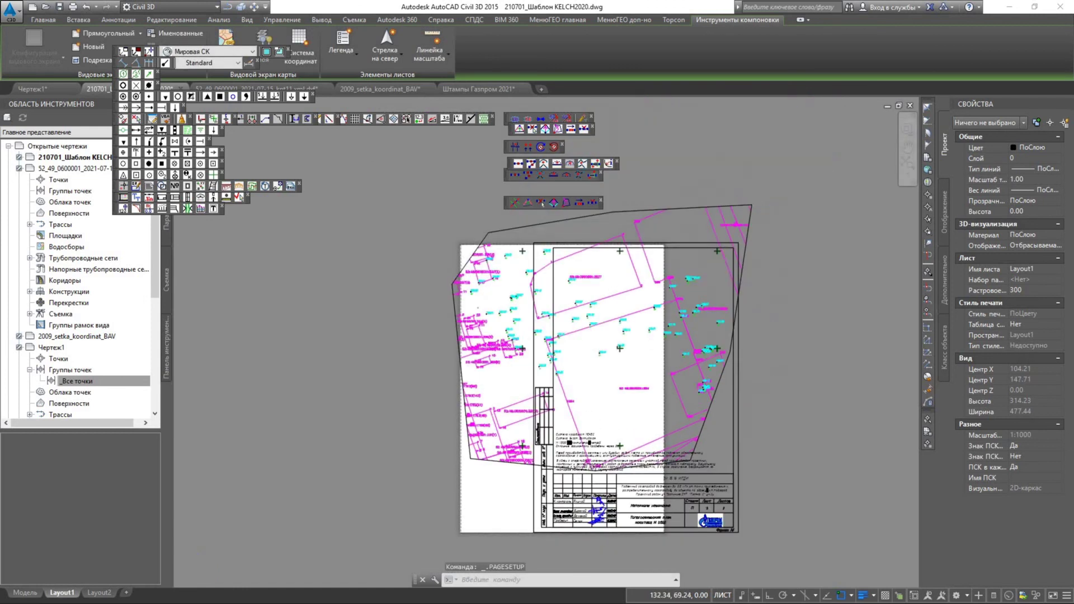
{"action": "key", "text": "Escape"}
{"action": "key", "text": "Escape"}
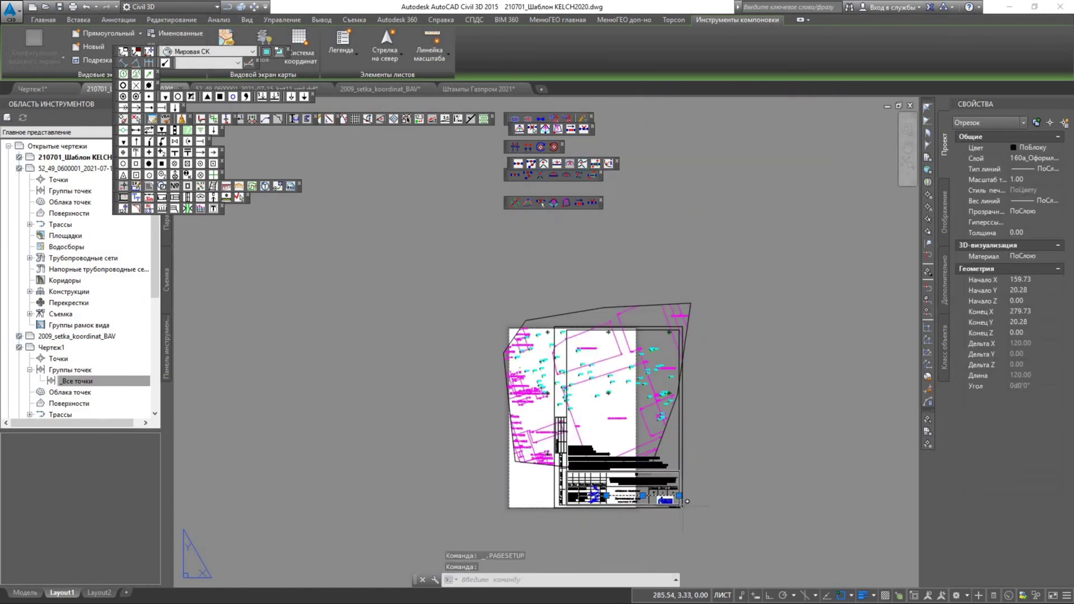
{"action": "left_click", "coordinate": [541, 285]}
{"action": "left_click", "coordinate": [716, 529]}
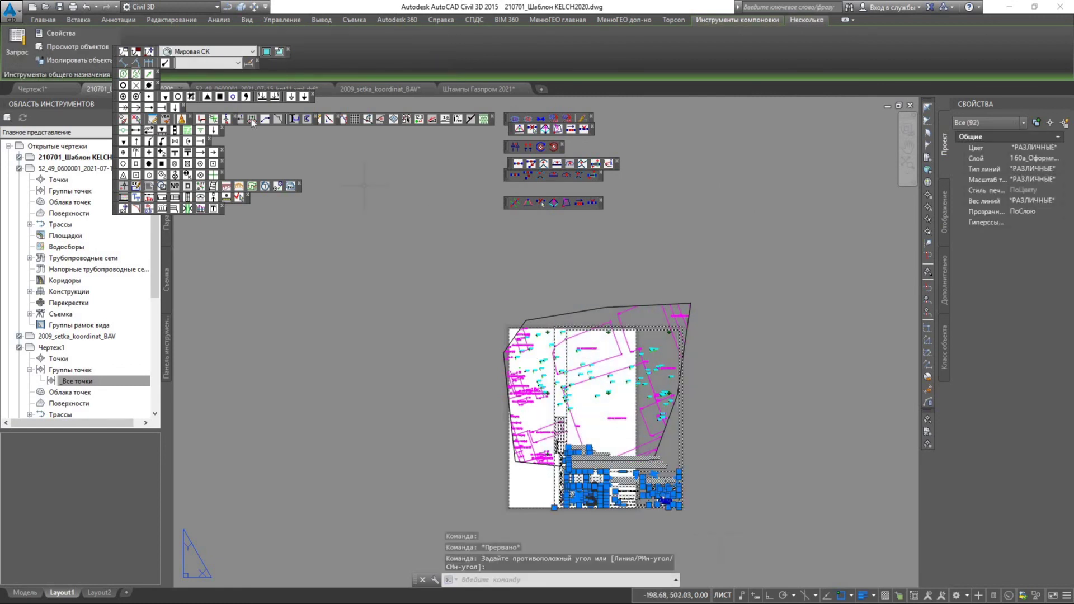
{"action": "type", "text": "m"}
{"action": "key", "text": "space"}
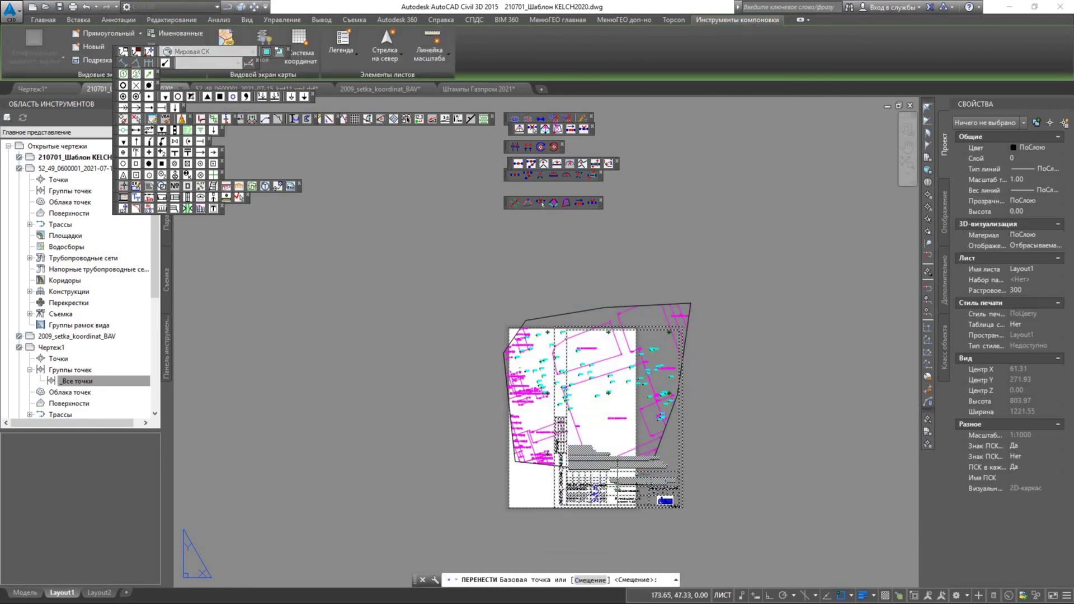
{"action": "scroll", "coordinate": [555, 505], "scroll_direction": "up", "scroll_amount": 15}
{"action": "key", "text": "F3"}
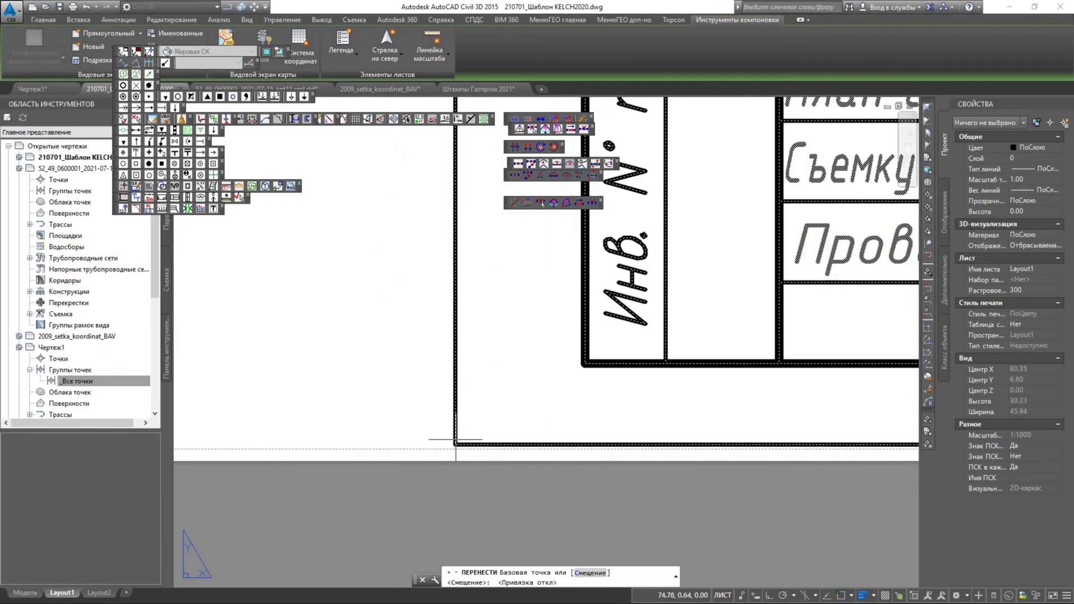
{"action": "left_click", "coordinate": [456, 445]}
{"action": "scroll", "coordinate": [456, 444], "scroll_direction": "down", "scroll_amount": 10}
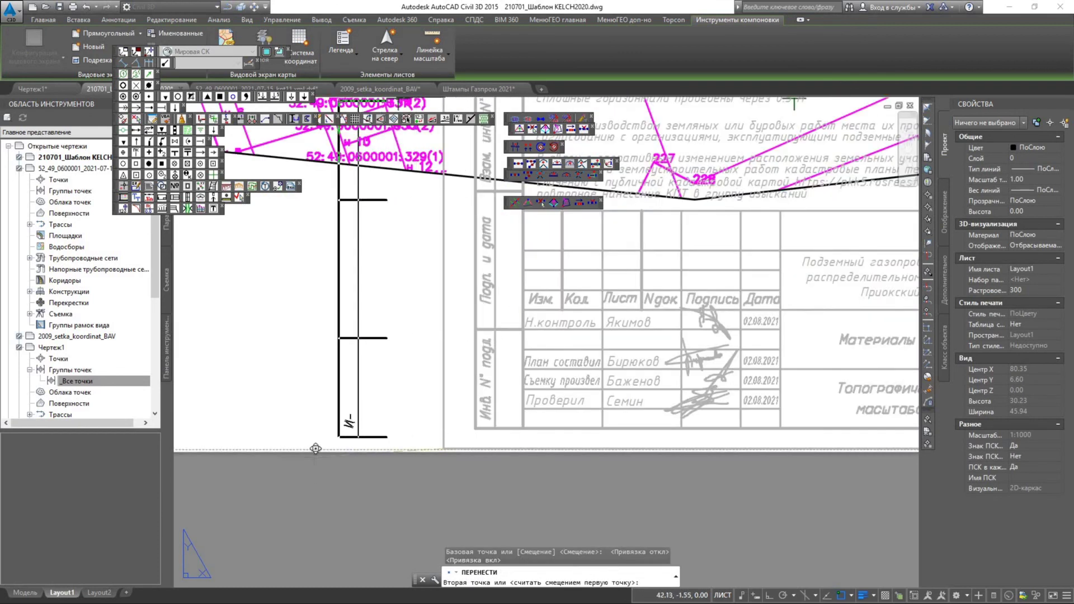
{"action": "scroll", "coordinate": [333, 452], "scroll_direction": "up", "scroll_amount": 8}
{"action": "scroll", "coordinate": [333, 451], "scroll_direction": "up", "scroll_amount": 8}
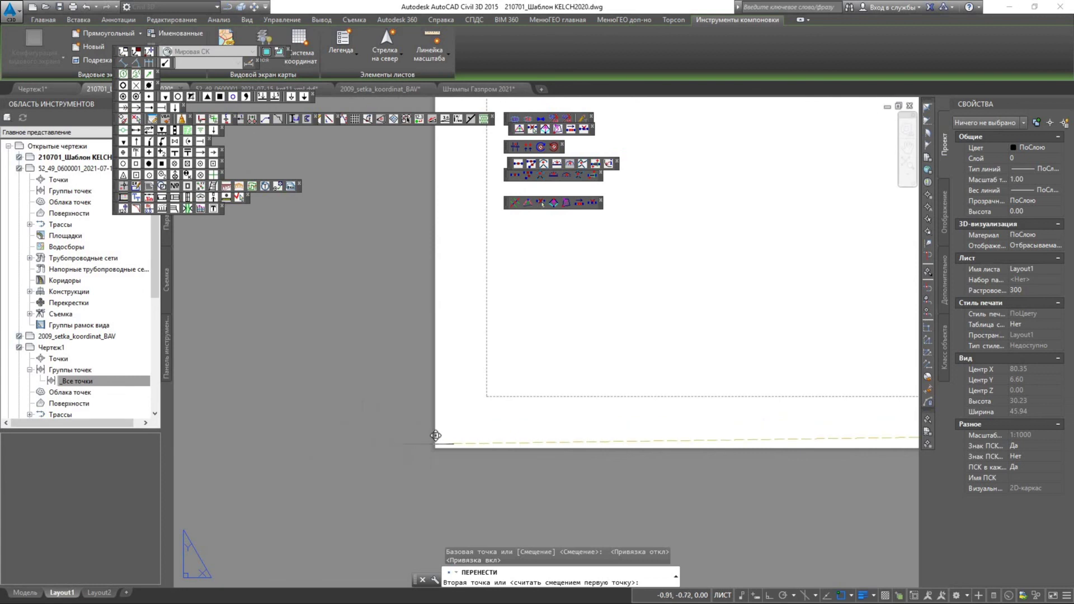
{"action": "key", "text": "F3"}
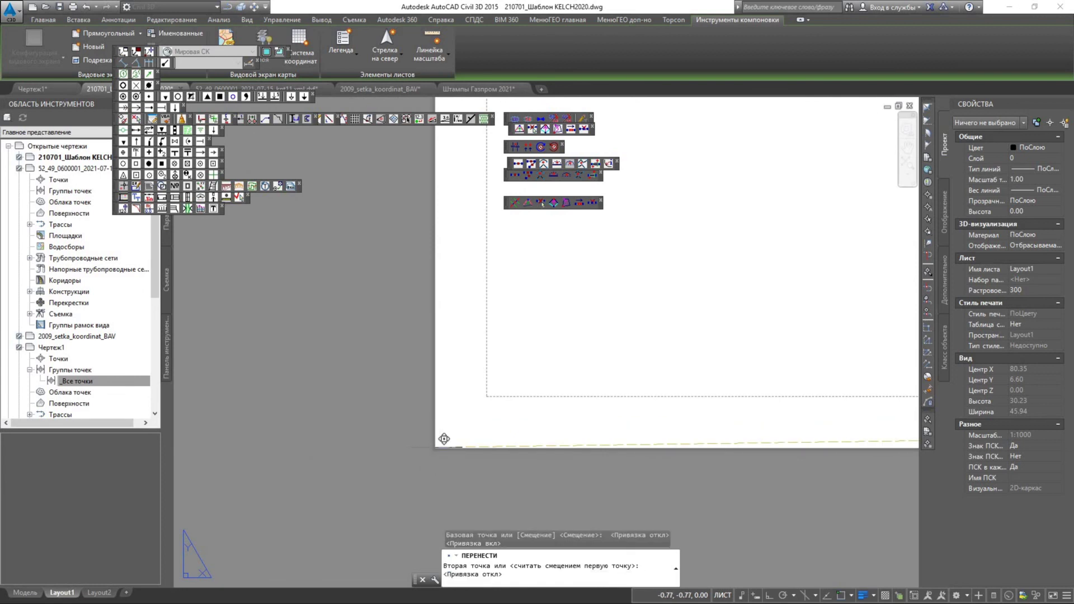
{"action": "left_click", "coordinate": [443, 438]}
{"action": "scroll", "coordinate": [444, 438], "scroll_direction": "up", "scroll_amount": 5}
{"action": "scroll", "coordinate": [443, 438], "scroll_direction": "down", "scroll_amount": 12}
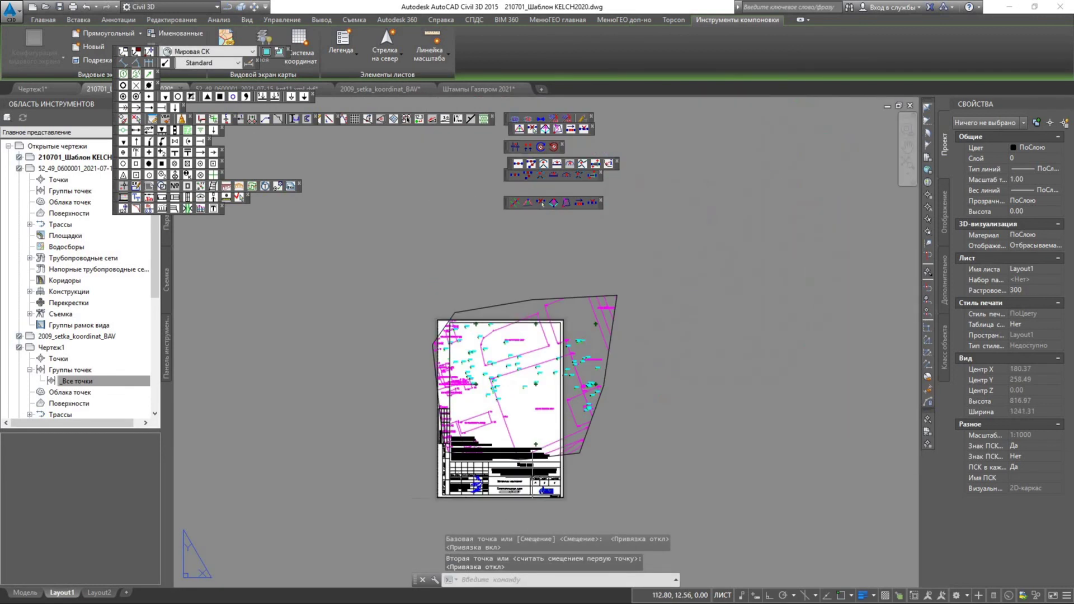
- Reshape the Layout1 plan viewport by moving its upper-right corner and top-middle vertices inside the drawing frame
{"action": "middle_click_drag", "start_coordinate": [425, 498], "coordinate": [391, 538]}
{"action": "left_click", "coordinate": [571, 415]}
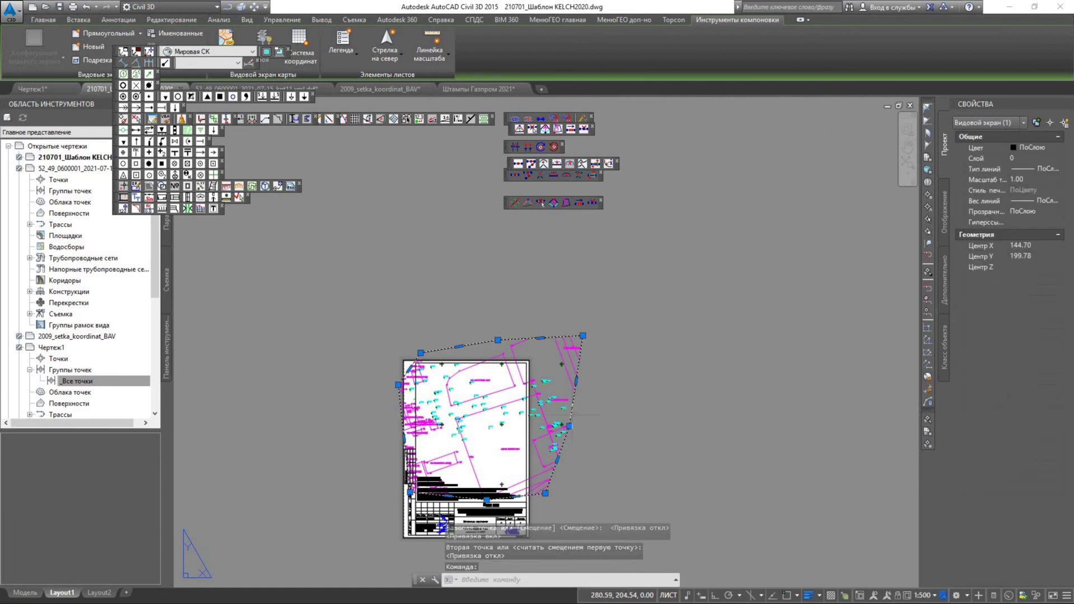
{"action": "left_click", "coordinate": [583, 335]}
{"action": "left_click", "coordinate": [514, 383]}
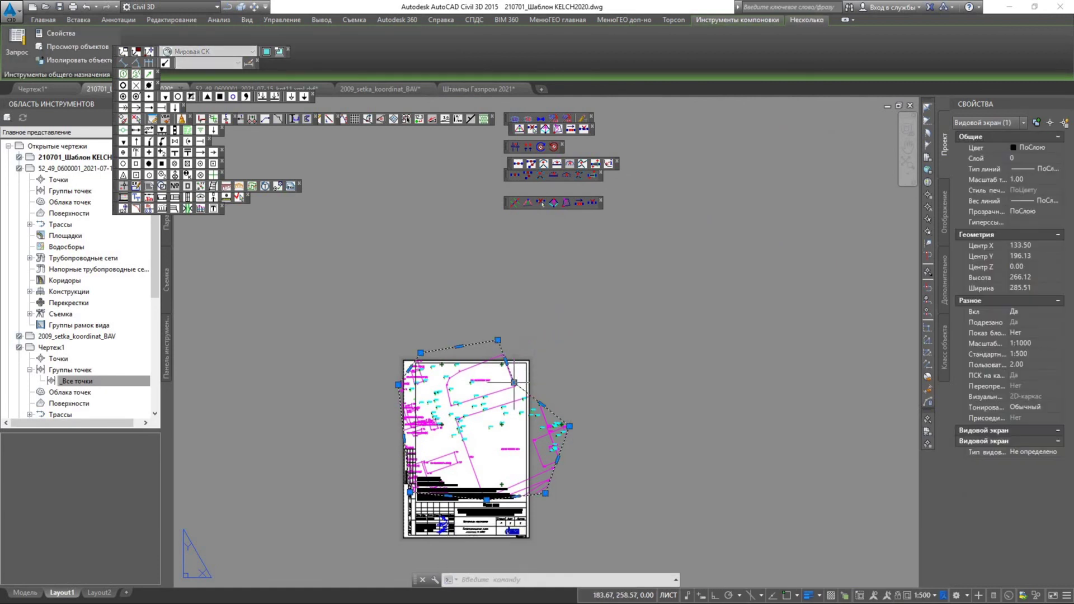
{"action": "left_click", "coordinate": [498, 340]}
{"action": "left_click", "coordinate": [492, 374]}
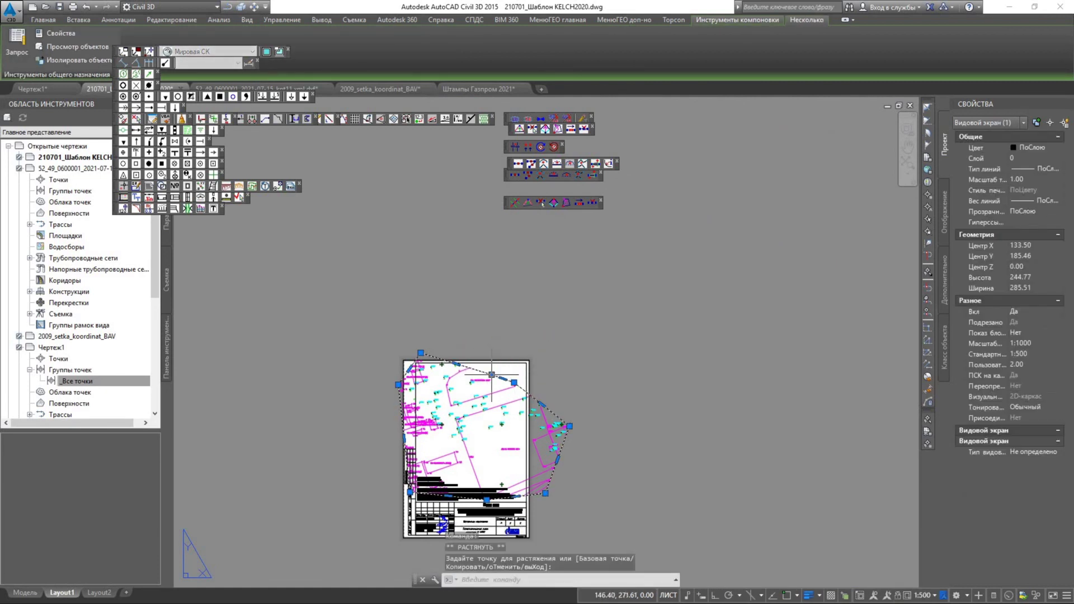
- Move the plan viewport's two upper-left boundary vertices inward so they lie within the frame's left edge
{"action": "left_click", "coordinate": [421, 353]}
{"action": "left_click", "coordinate": [431, 373]}
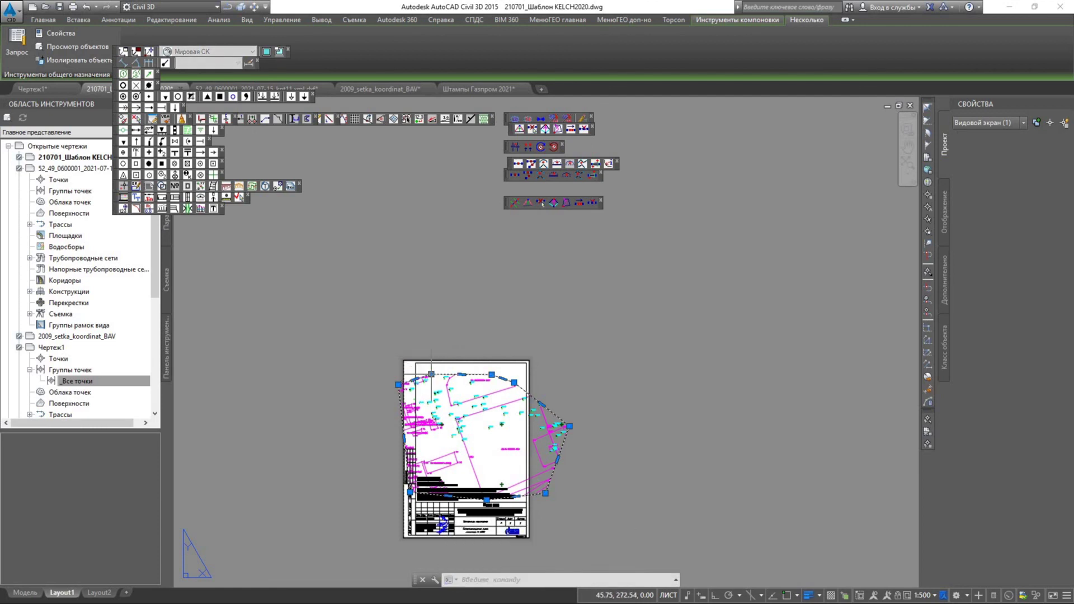
{"action": "left_click", "coordinate": [399, 384]}
{"action": "left_click", "coordinate": [428, 388]}
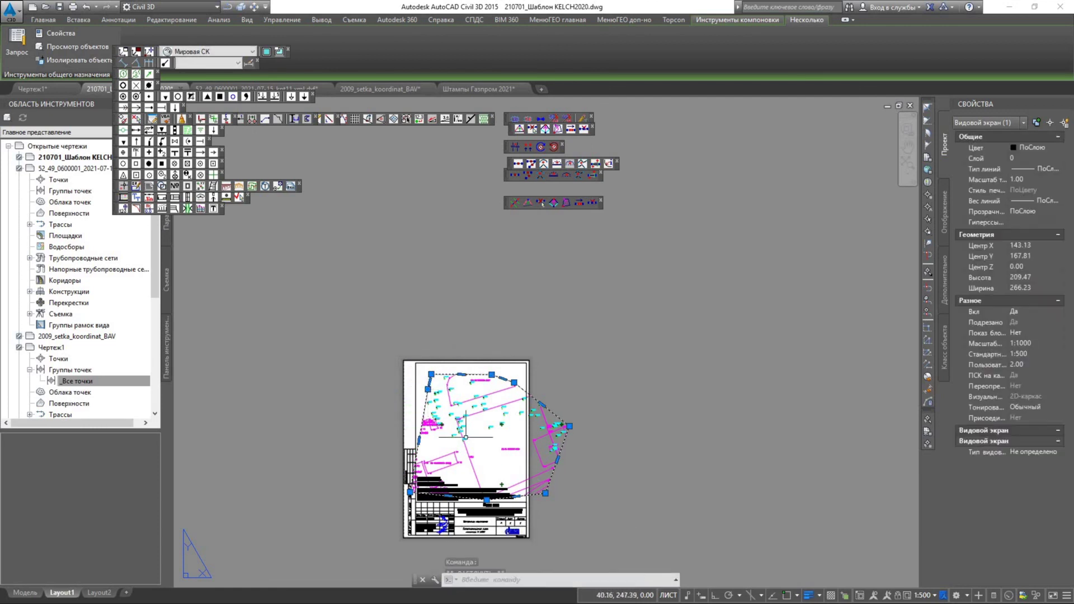
{"action": "key", "text": "Escape"}
- Move the plan viewport's lower-right and right-middle vertices inward, inside the frame's right edge
{"action": "left_click", "coordinate": [546, 493]}
{"action": "left_click", "coordinate": [516, 472]}
{"action": "left_click", "coordinate": [568, 427]}
{"action": "left_click", "coordinate": [523, 416]}
{"action": "left_click", "coordinate": [411, 492]}
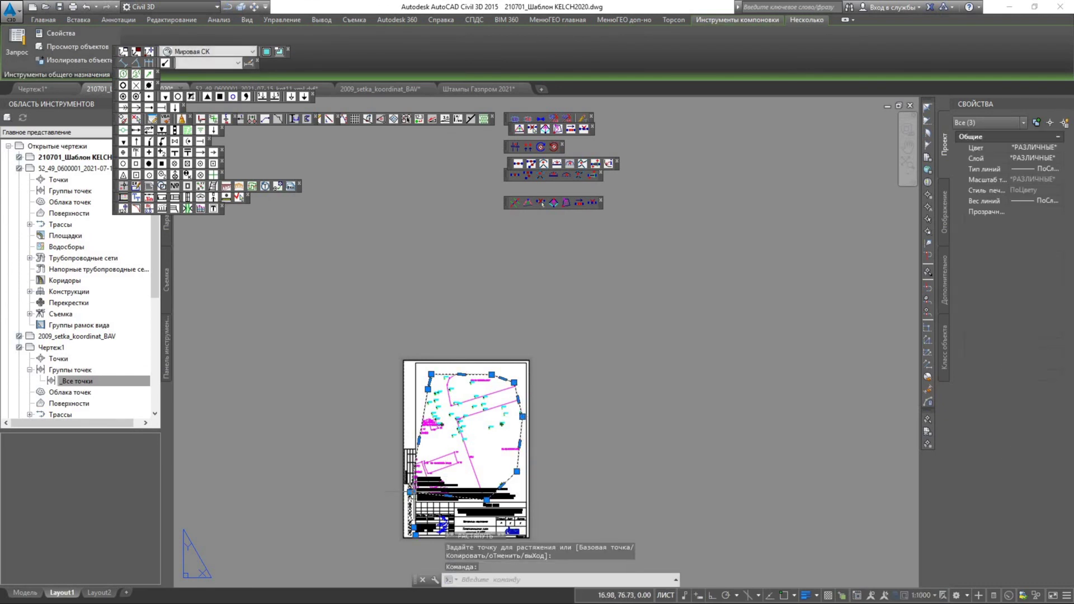
{"action": "key", "text": "Escape"}
{"action": "key", "text": "Escape"}
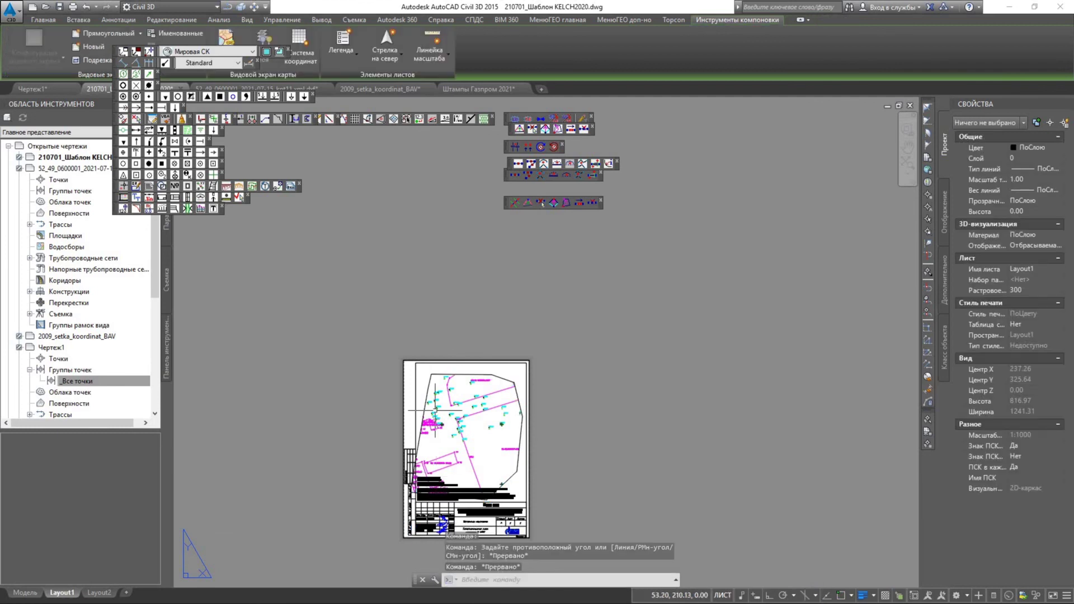
- Move the plan viewport's lower-left and bottom vertices up and inward, clear of the notes above the title block
{"action": "left_click", "coordinate": [415, 482]}
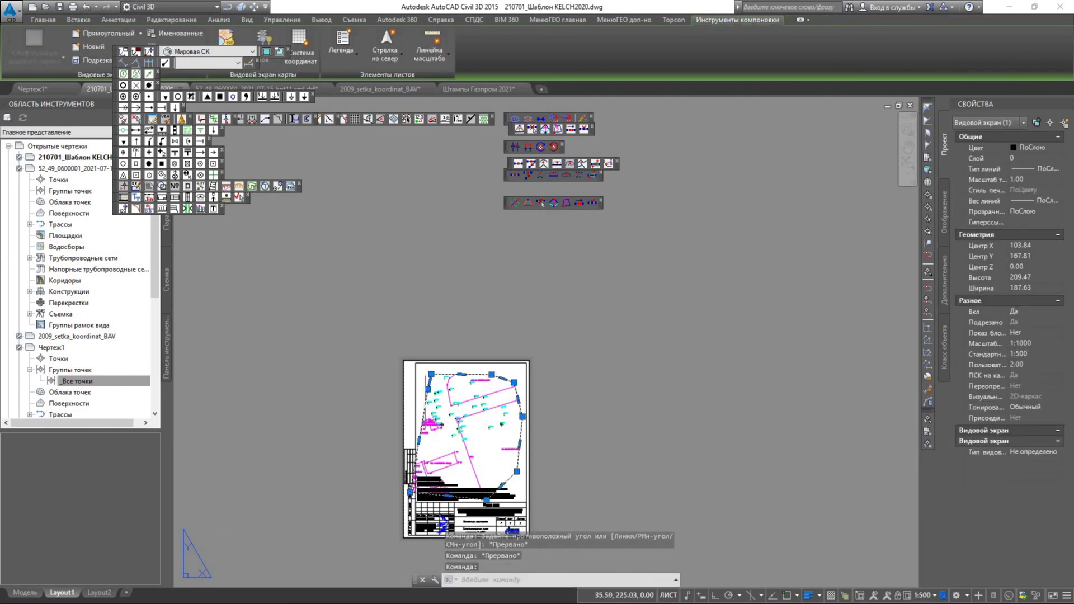
{"action": "left_click", "coordinate": [410, 492]}
{"action": "left_click", "coordinate": [424, 463]}
{"action": "left_click", "coordinate": [487, 496]}
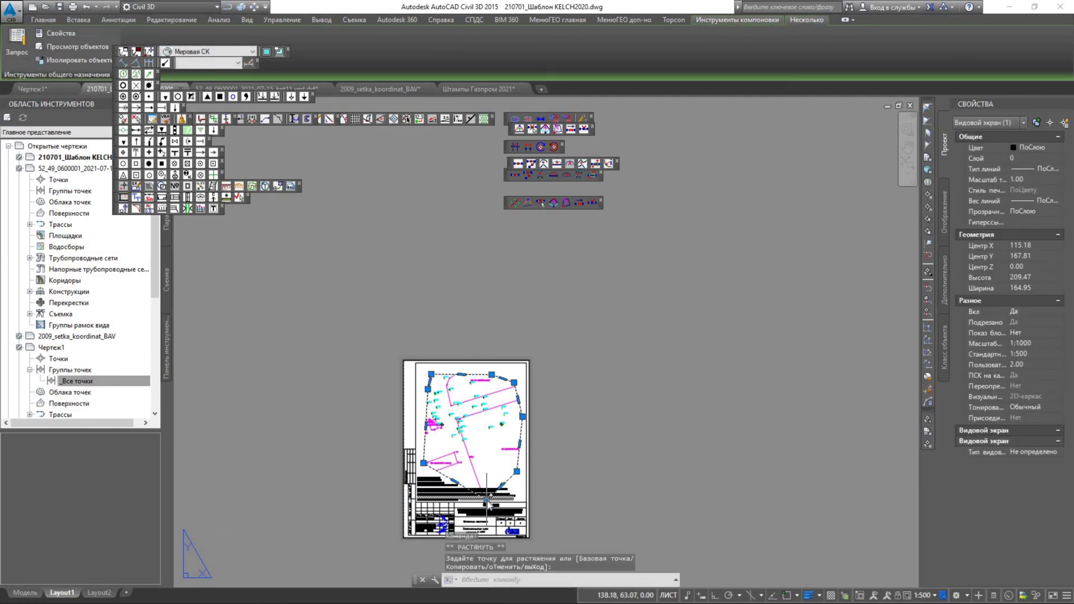
{"action": "left_click", "coordinate": [495, 480]}
{"action": "key", "text": "Escape"}
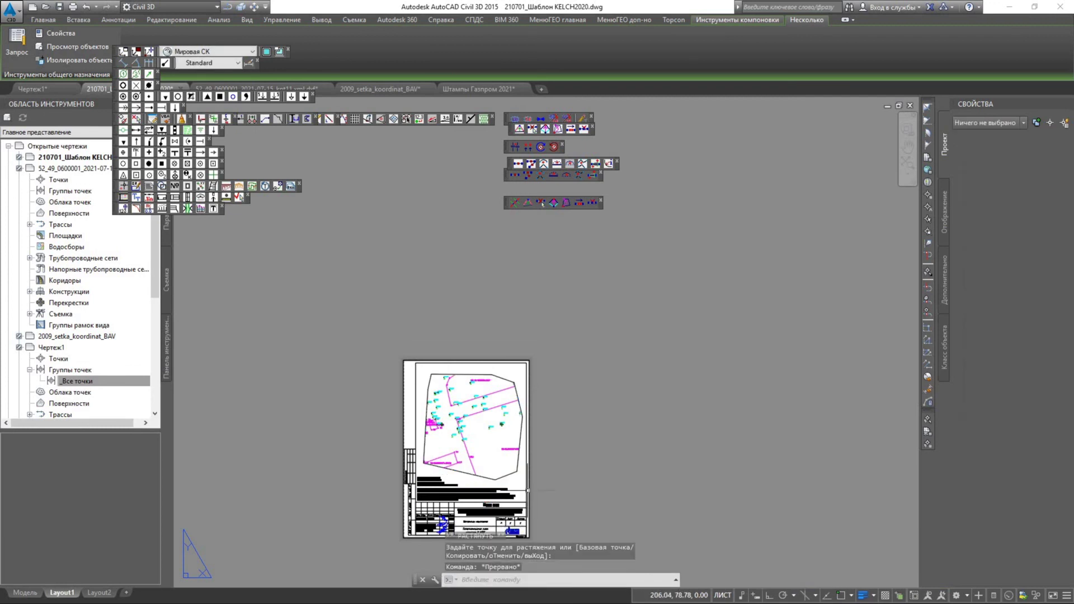
- Review Layout1's print settings, close them without plotting and switch to model space
{"action": "middle_click_drag", "start_coordinate": [527, 490], "coordinate": [462, 410]}
{"action": "scroll", "coordinate": [341, 381], "scroll_direction": "up", "scroll_amount": 3}
{"action": "scroll", "coordinate": [342, 380], "scroll_direction": "down", "scroll_amount": 3}
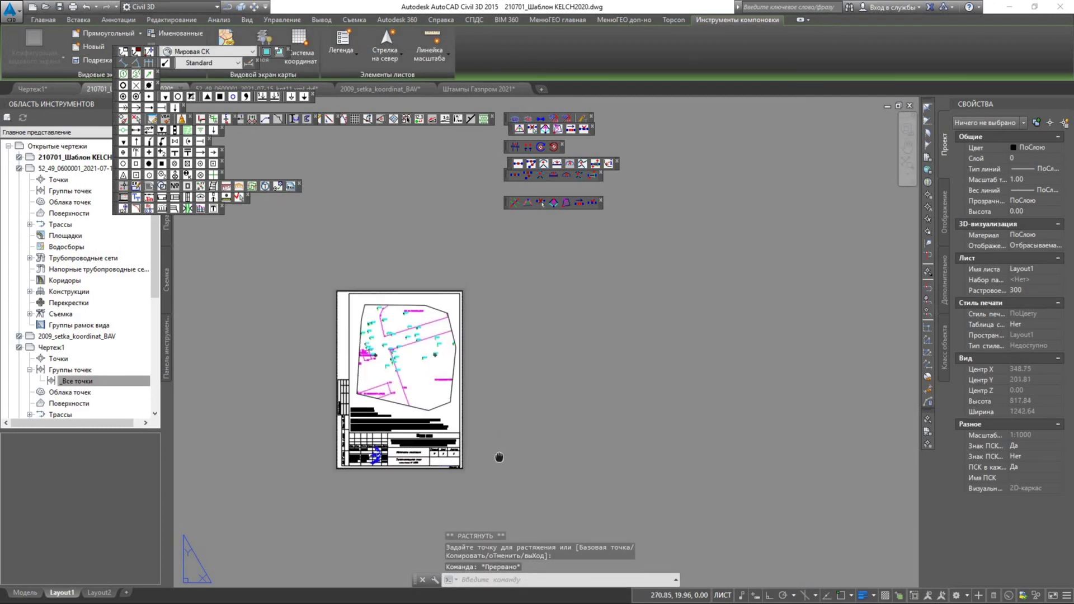
{"action": "right_click", "coordinate": [77, 593]}
{"action": "left_click", "coordinate": [130, 524]}
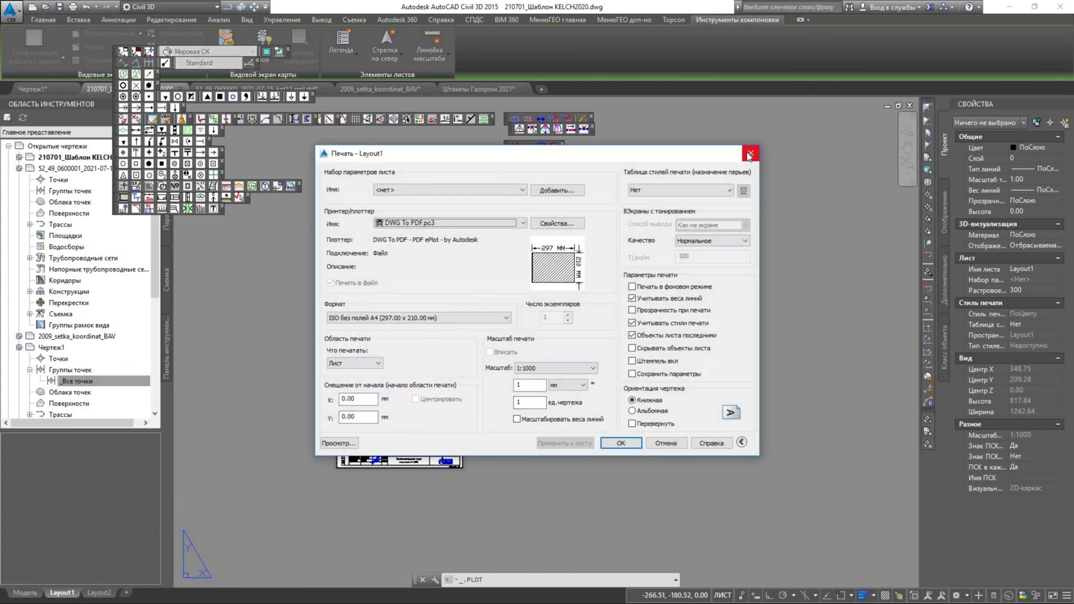
{"action": "left_click", "coordinate": [752, 154]}
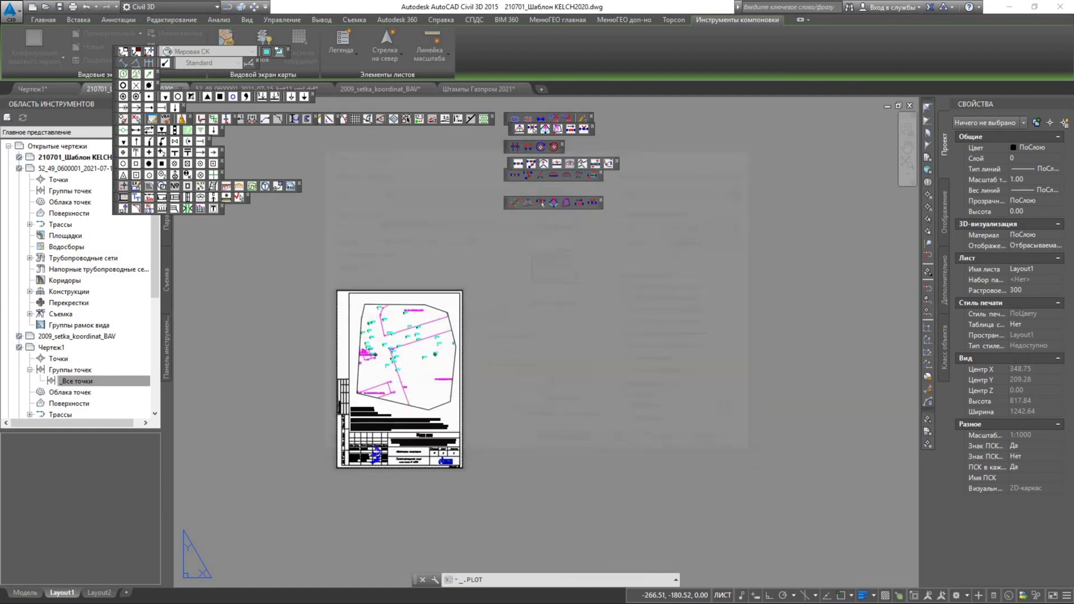
{"action": "left_click", "coordinate": [26, 594]}
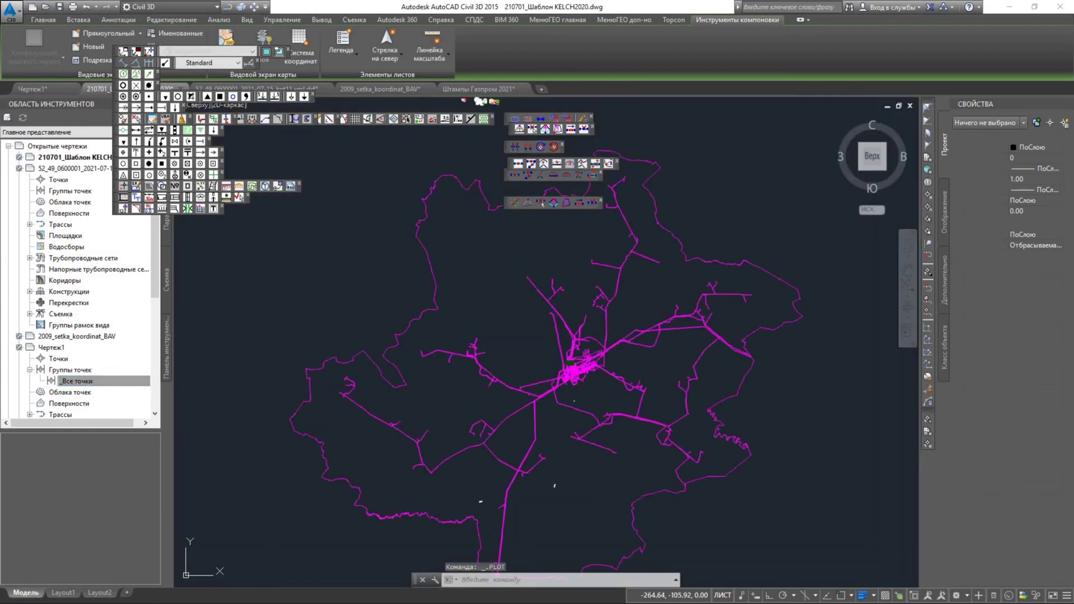